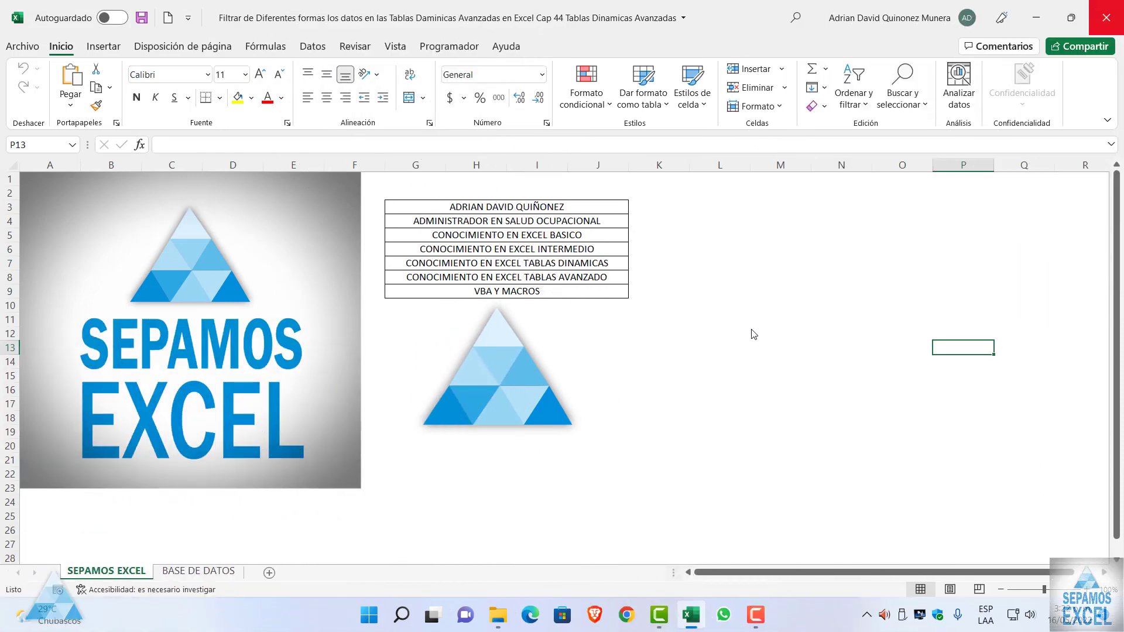
# - Switch from the cover sheet to the BASE DE DATOS order table sheet
pyautogui.click(749, 309)
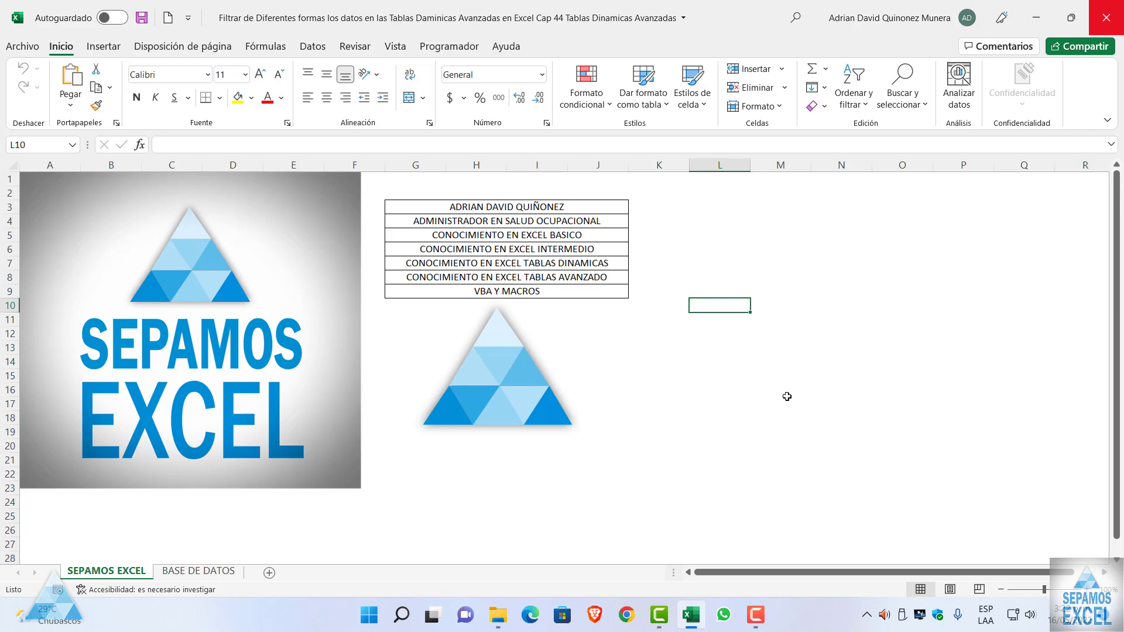
pyautogui.click(212, 572)
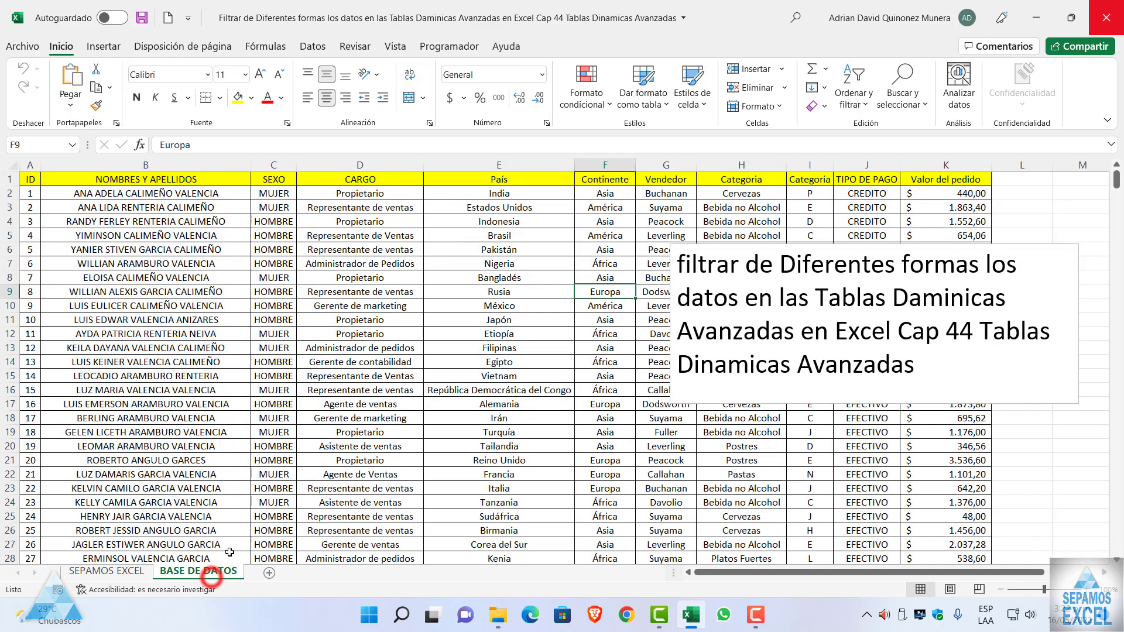
# - Delete the title text box overlapping the BASE DE DATOS order table
pyautogui.click(557, 447)
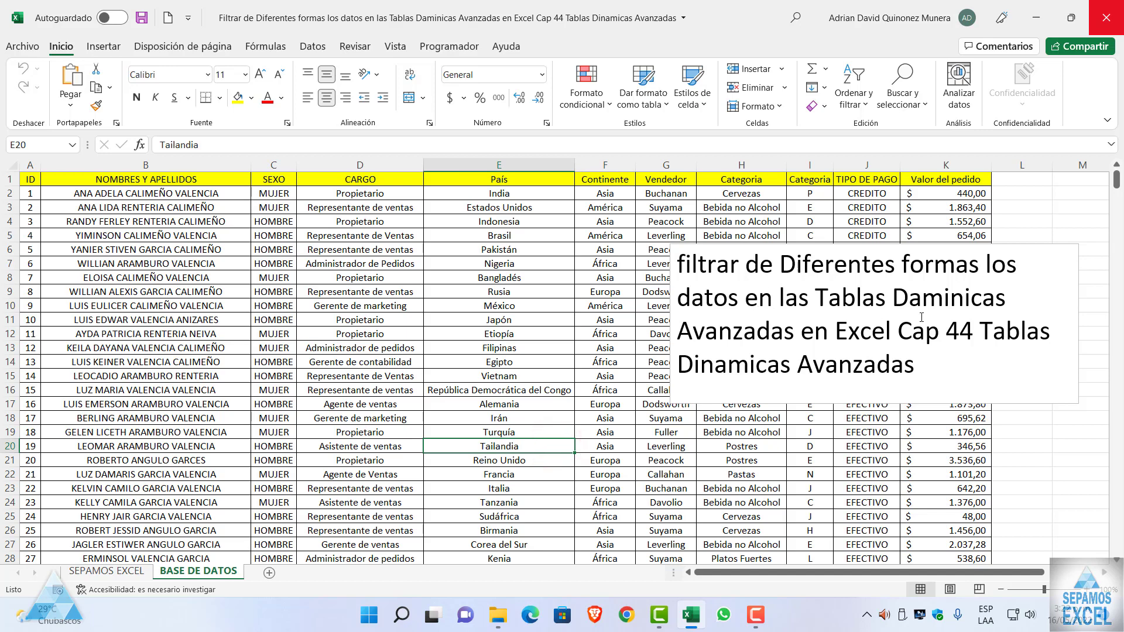
pyautogui.click(510, 347)
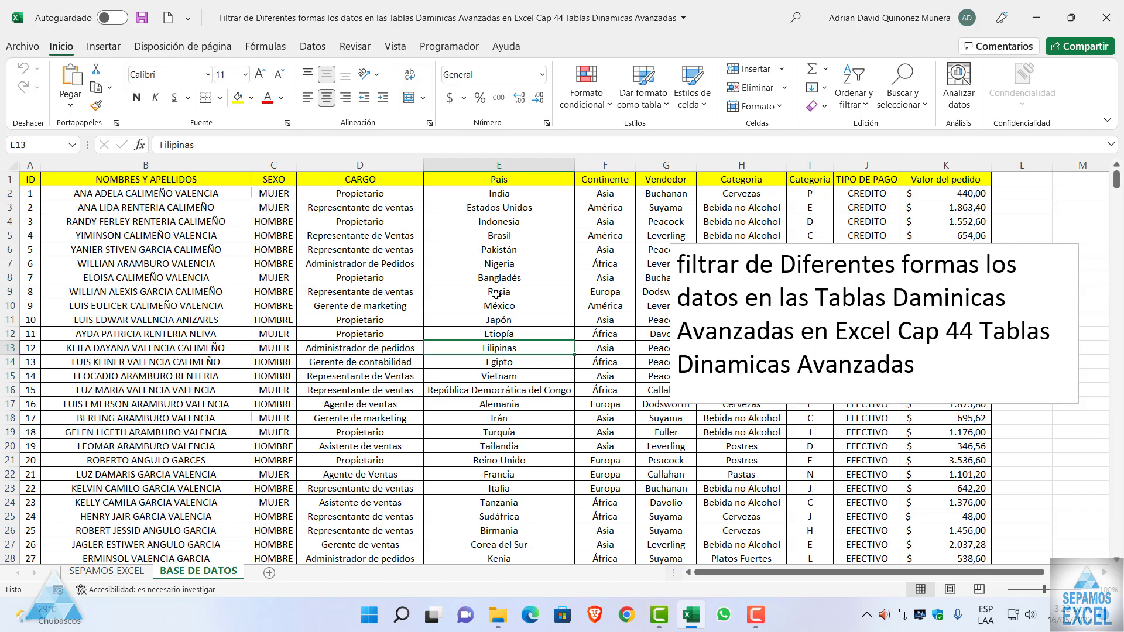
pyautogui.scroll(-3, 495, 293)
pyautogui.scroll(3, 801, 255)
pyautogui.click(804, 244)
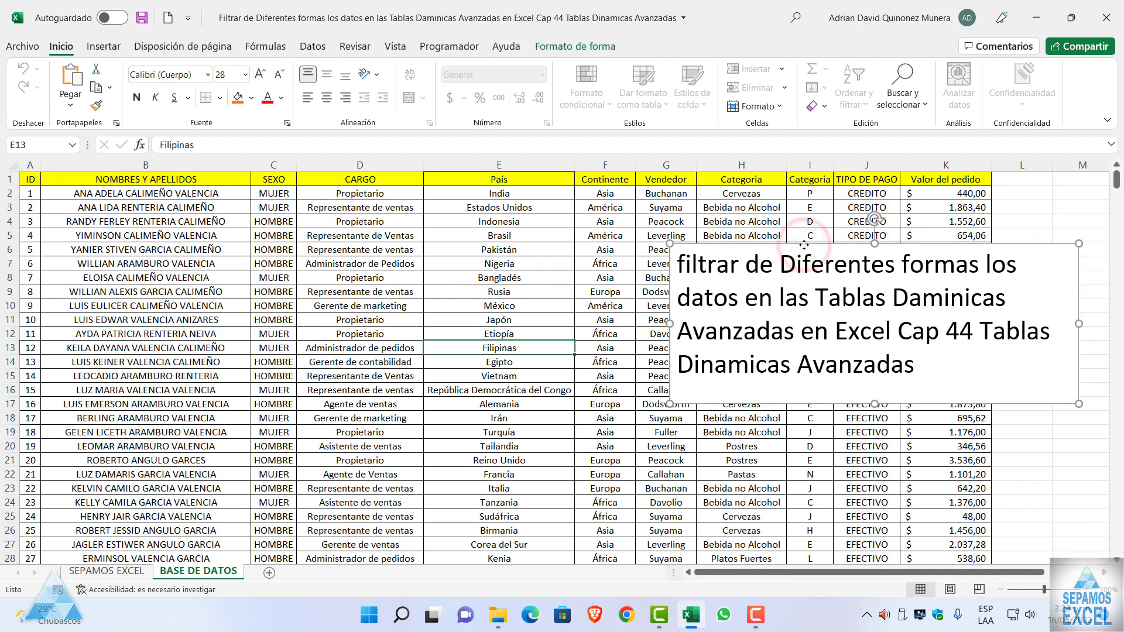
pyautogui.press('Delete')
pyautogui.click(806, 247)
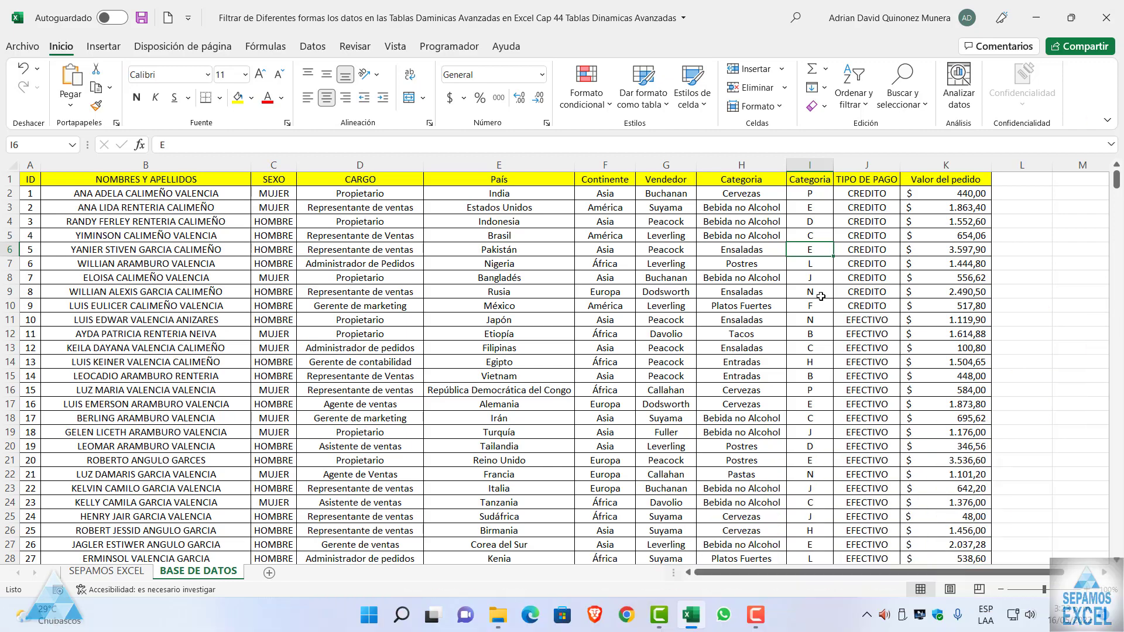
# - Verify the CARGO column runs to row 497, then select cell E4 and show Insertar
pyautogui.click(333, 251)
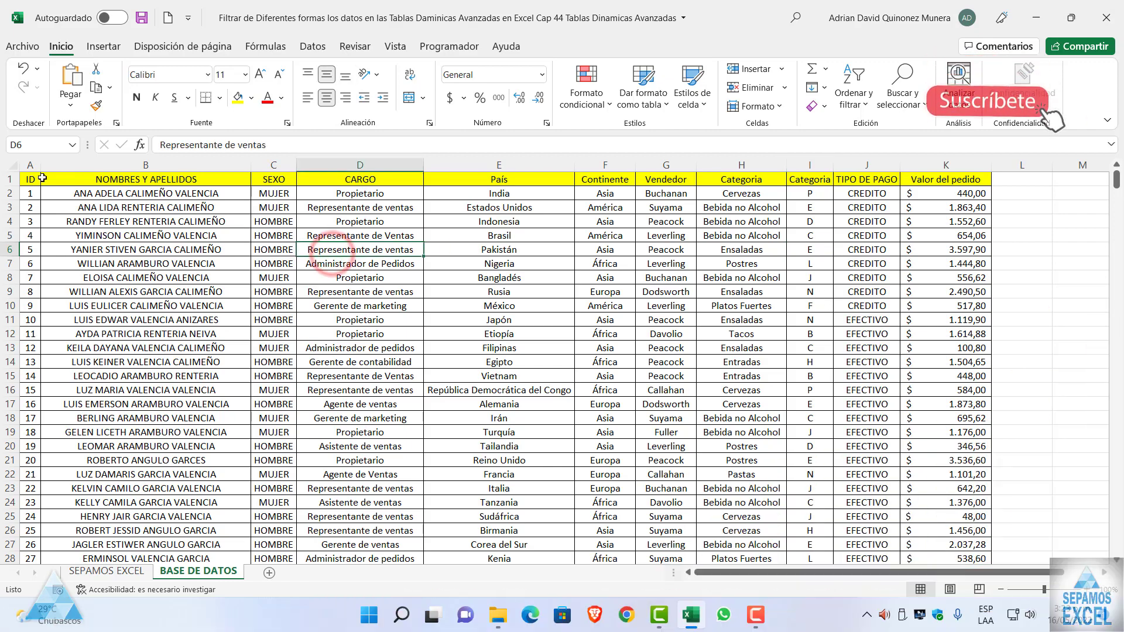
pyautogui.click(955, 181)
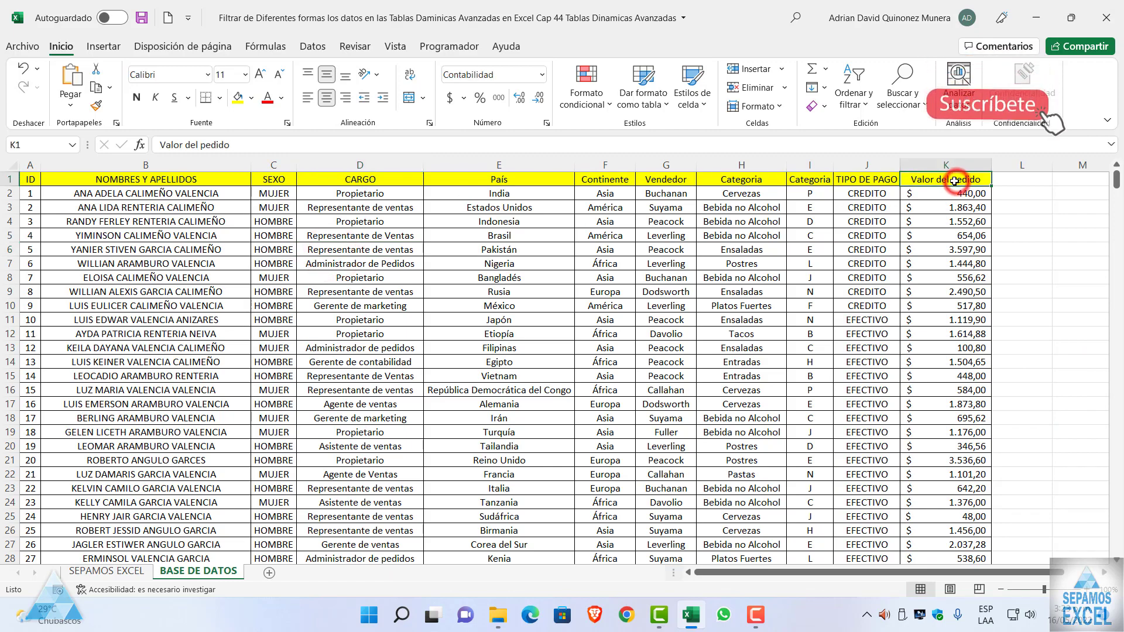
pyautogui.click(287, 180)
pyautogui.click(355, 179)
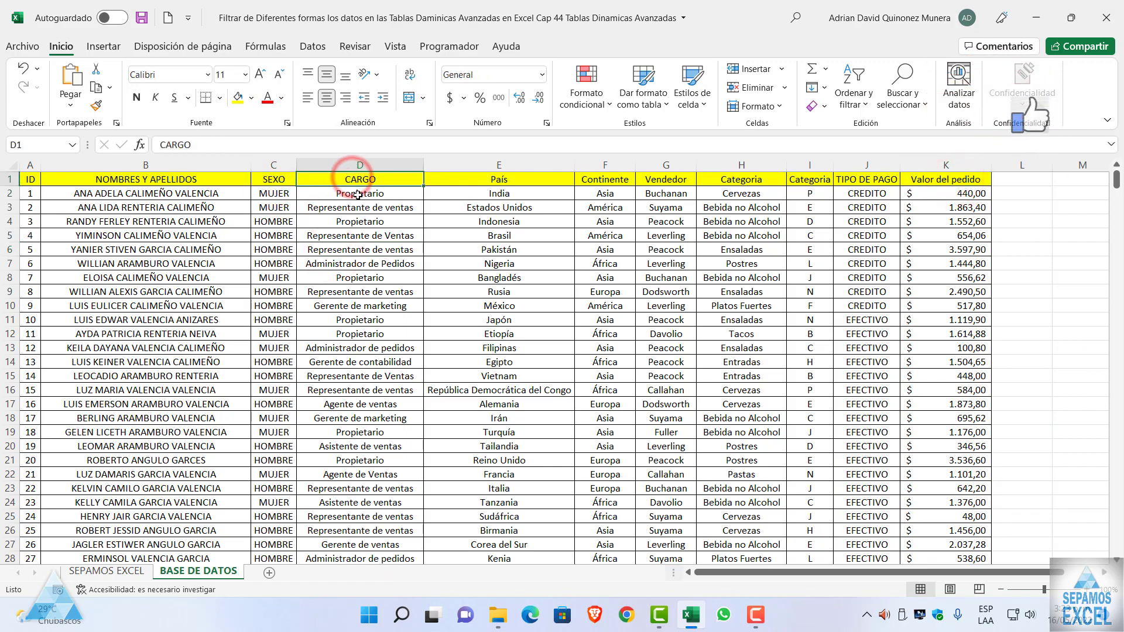
pyautogui.hotkey('ctrl', 'Down')
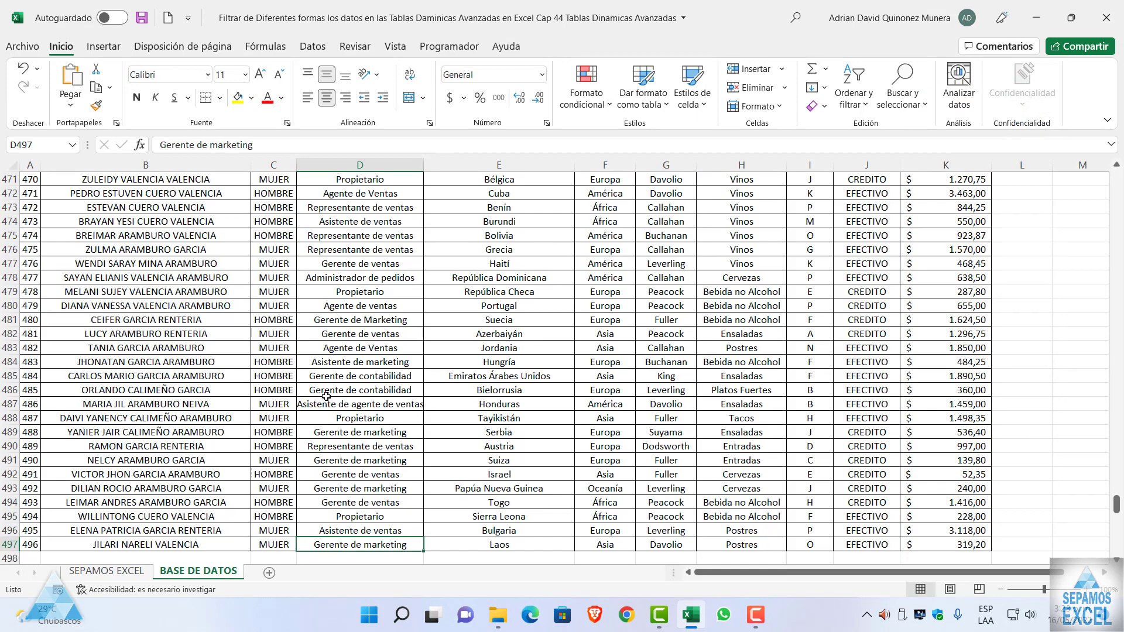
pyautogui.hotkey('ctrl', 'Up')
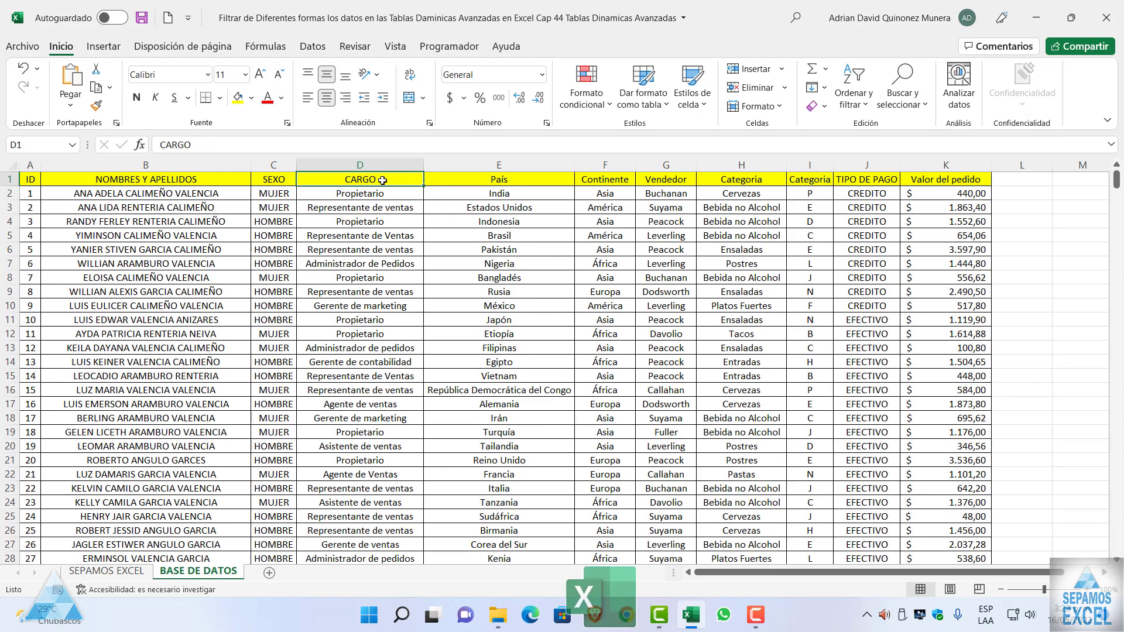
pyautogui.hotkey('ctrl', 'Down')
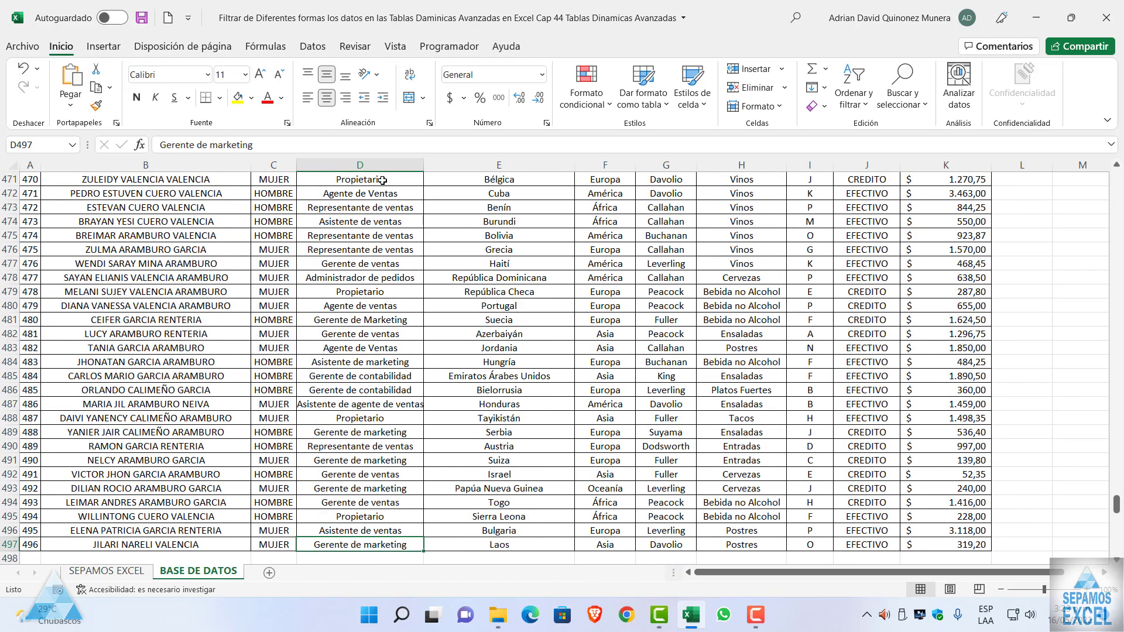
pyautogui.hotkey('ctrl', 'Up')
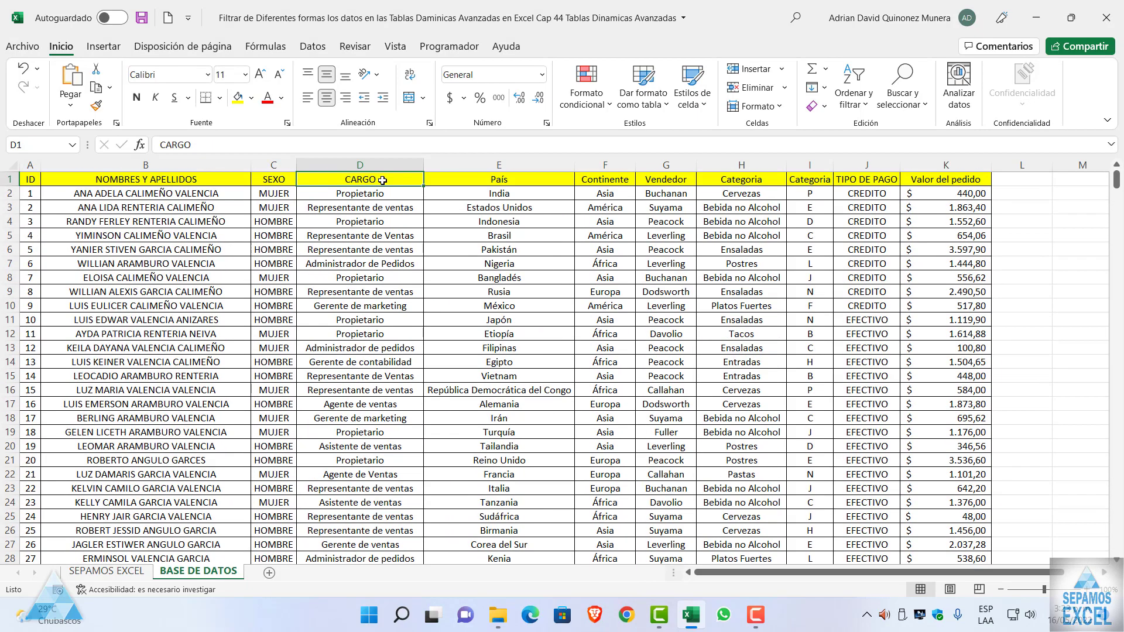
pyautogui.click(540, 226)
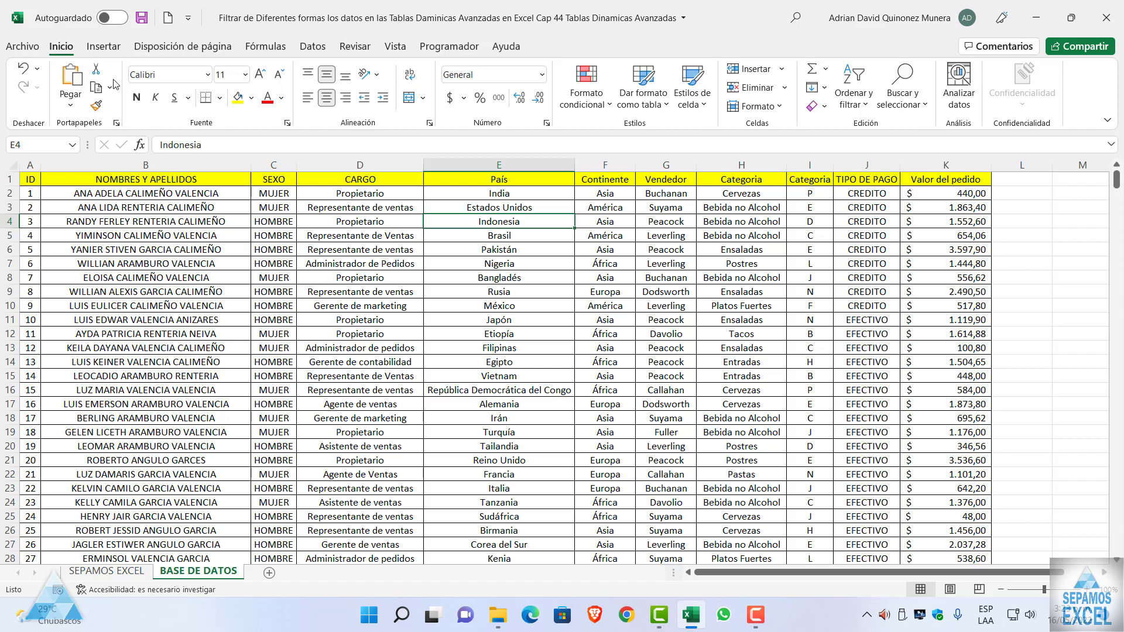
pyautogui.click(103, 46)
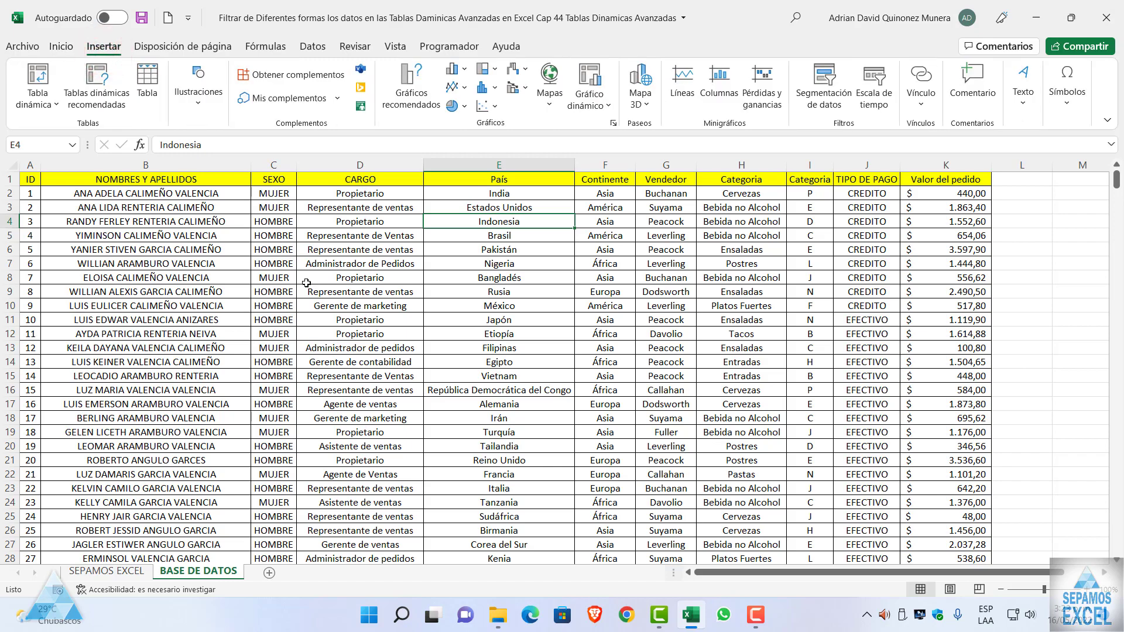
# - Create an empty pivot table from 'BASE DE DATOS'!$A$1:$K$497 on a new sheet
pyautogui.click(45, 75)
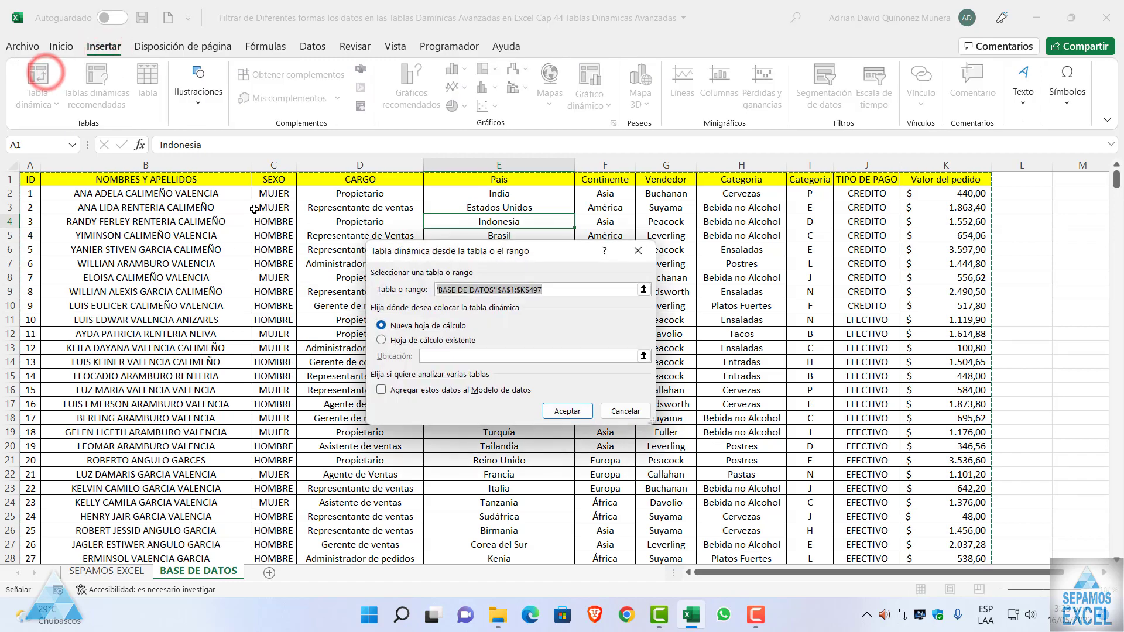
pyautogui.moveTo(559, 259); pyautogui.dragTo(529, 213)
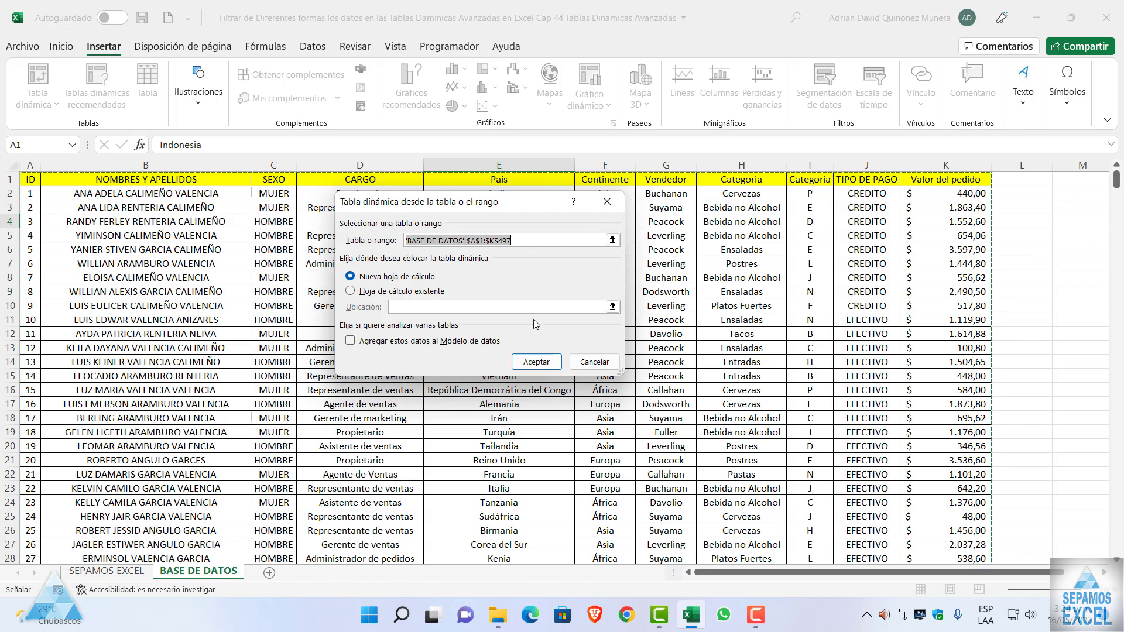
pyautogui.click(535, 361)
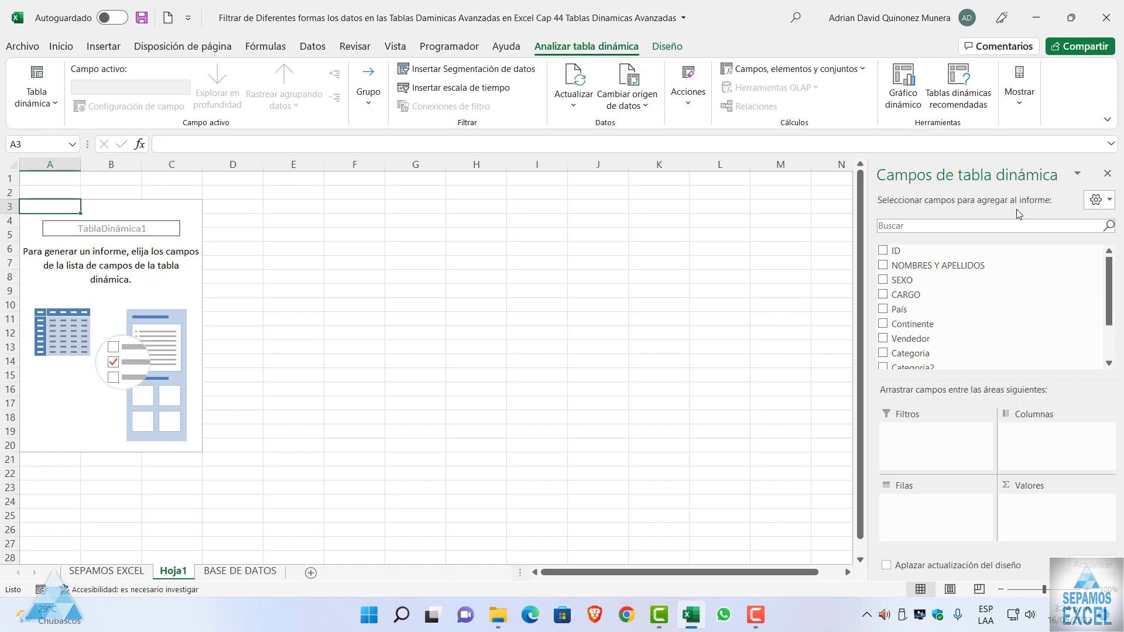
# - Show the pivot field list with fields and areas side by side, then return to BASE DE DATOS
pyautogui.click(1115, 201)
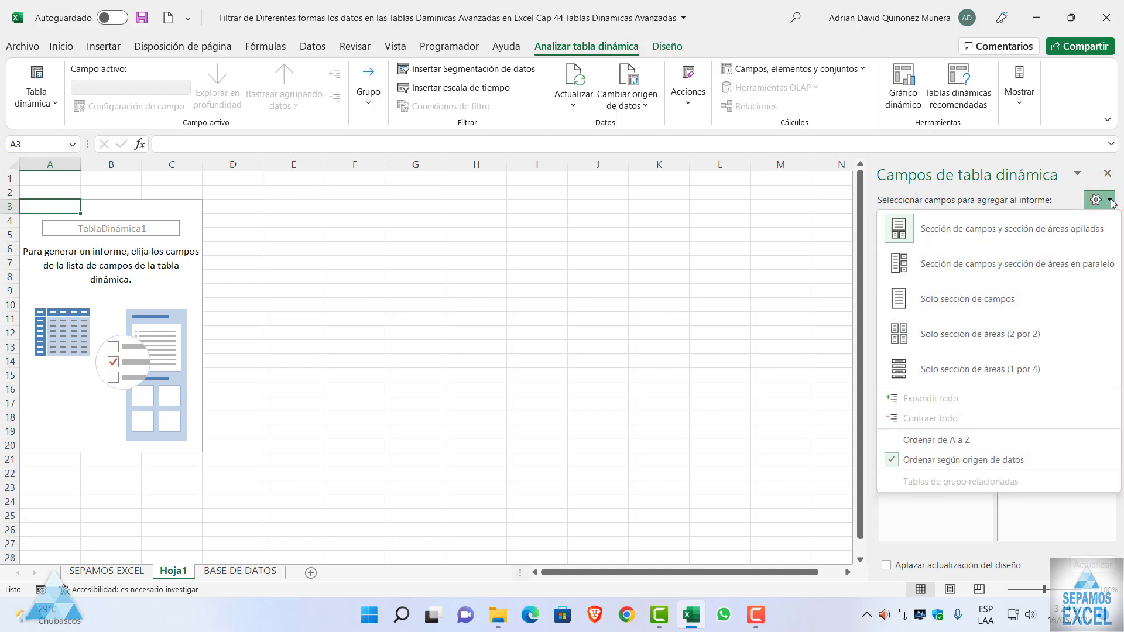
pyautogui.click(1022, 273)
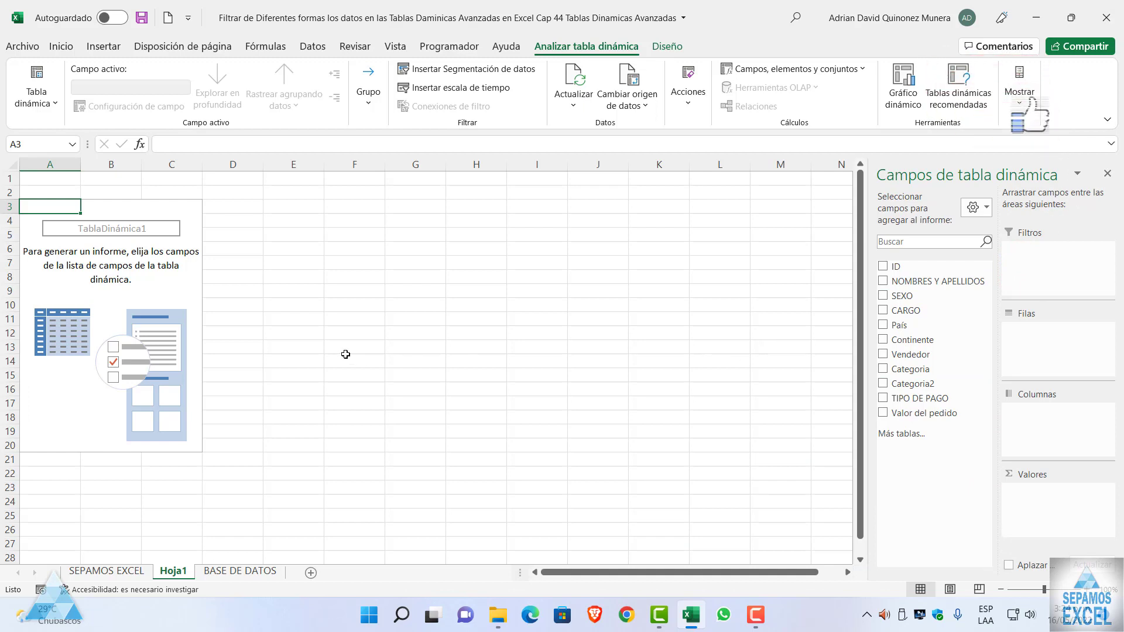
pyautogui.click(240, 573)
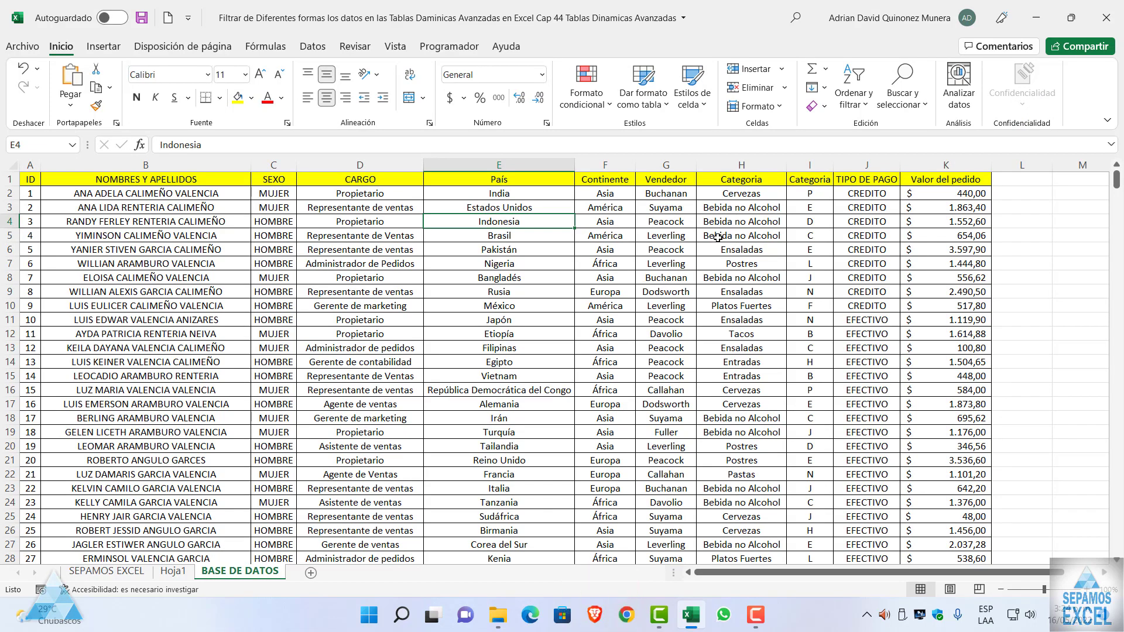
# - Add CARGO and then Vendedor to the Hoja1 pivot rows
pyautogui.click(173, 572)
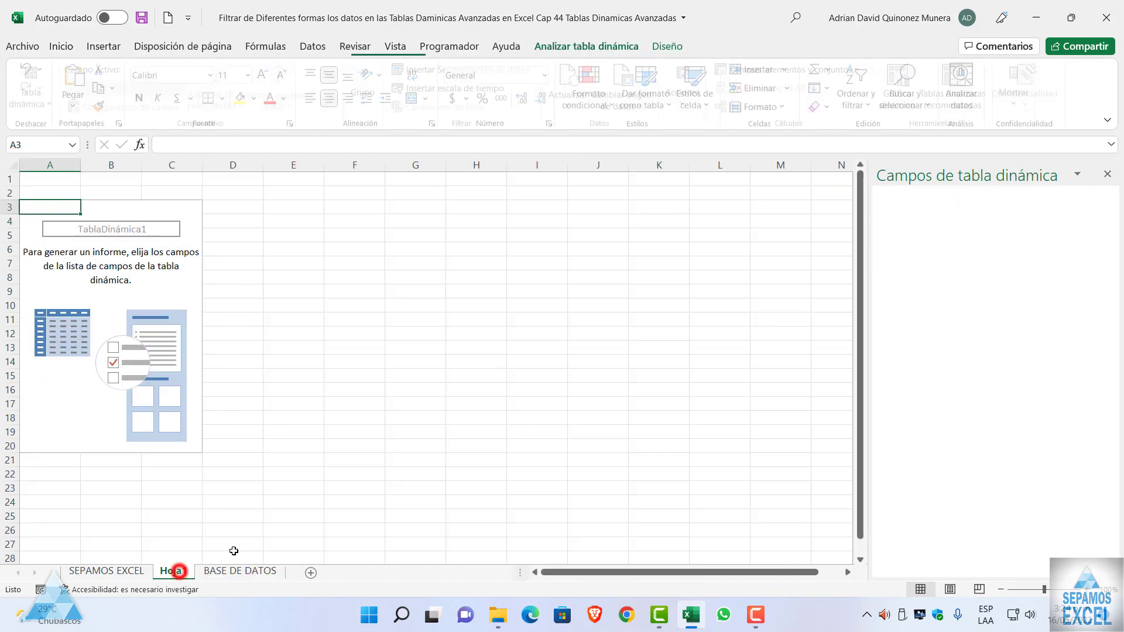
pyautogui.click(882, 311)
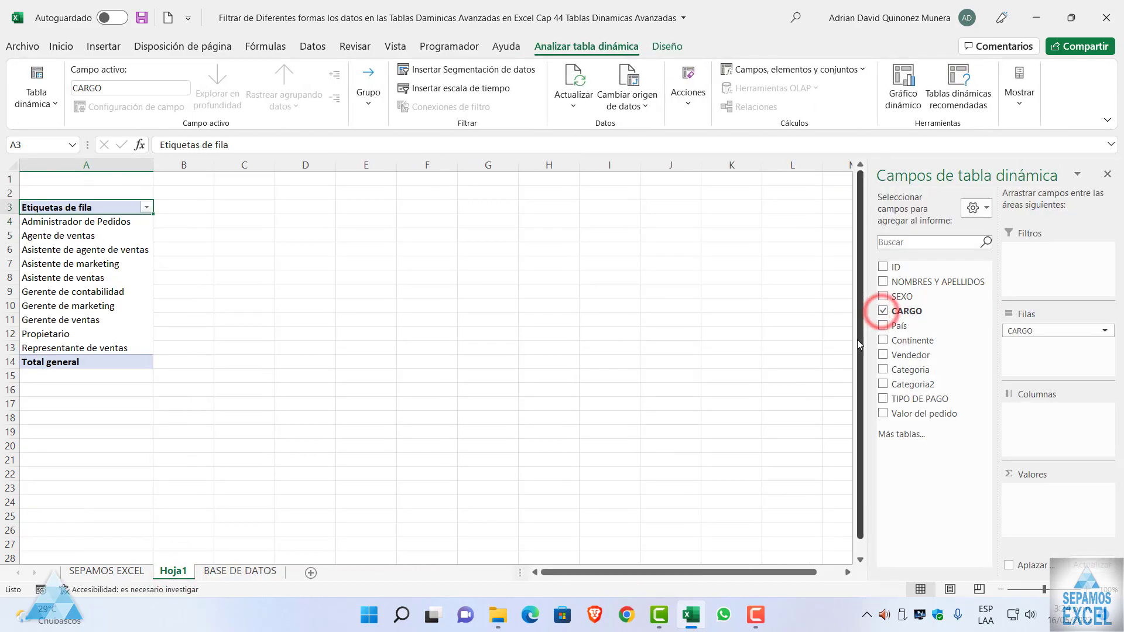
pyautogui.click(883, 355)
pyautogui.scroll(-4, 574, 366)
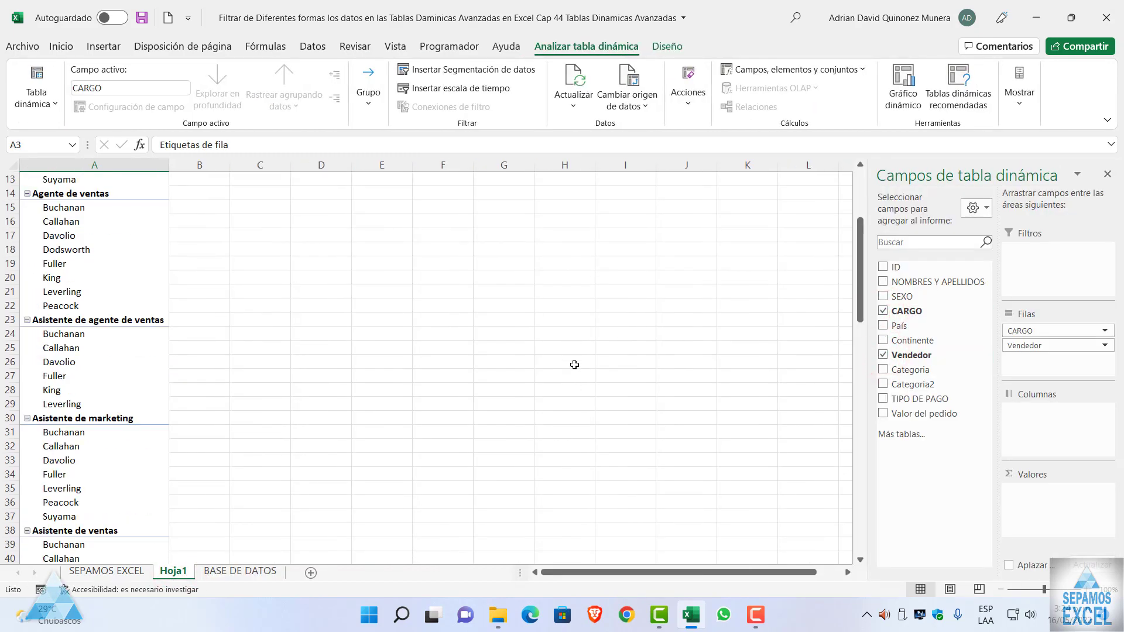
pyautogui.scroll(4, 571, 365)
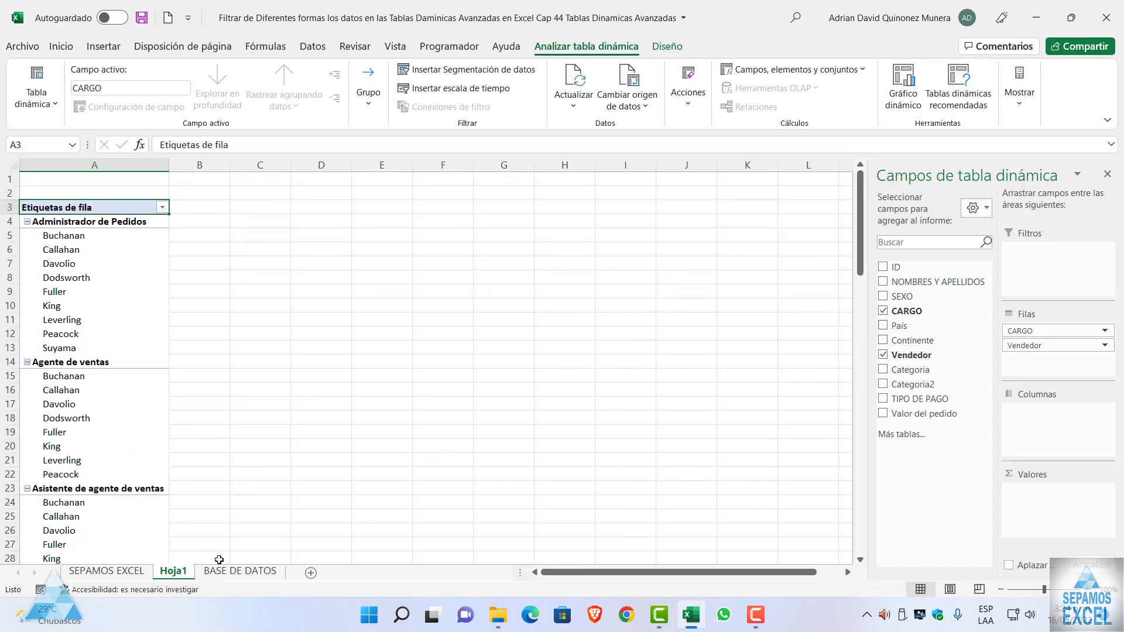
# - Review the sellers listed under each job title in the pivot, then return to BASE DE DATOS
pyautogui.click(240, 571)
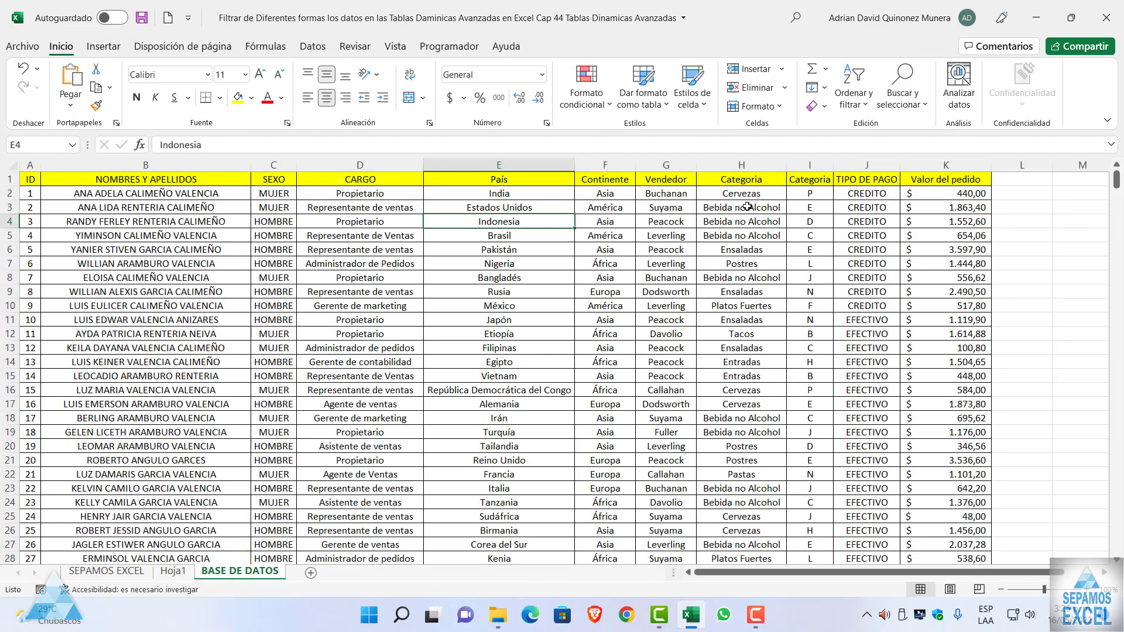
pyautogui.click(173, 571)
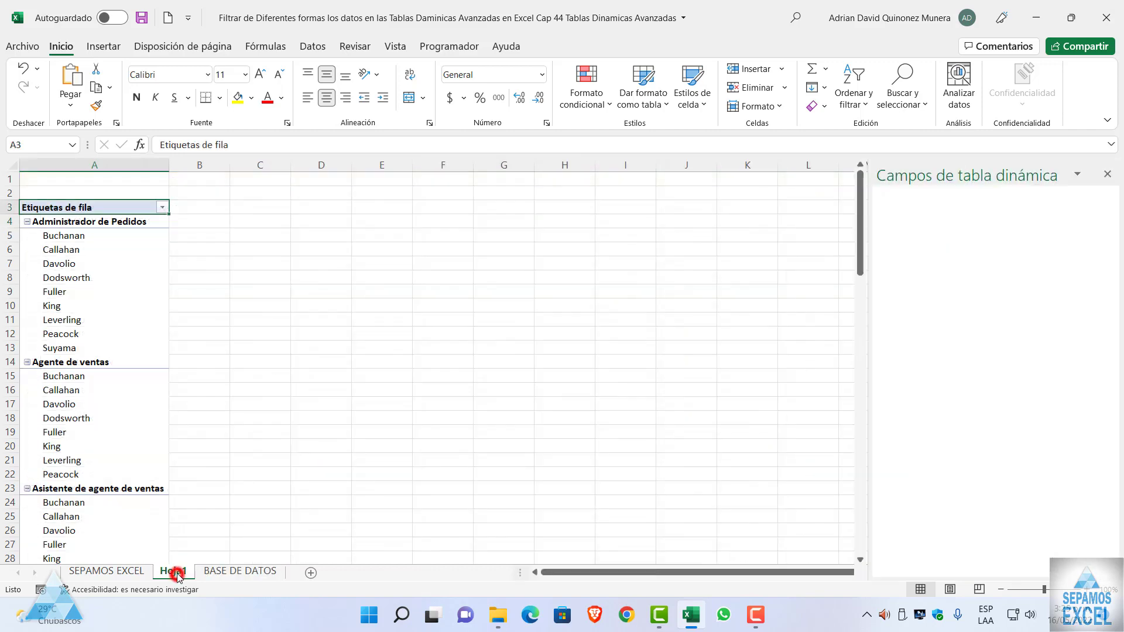
pyautogui.scroll(-4, 447, 323)
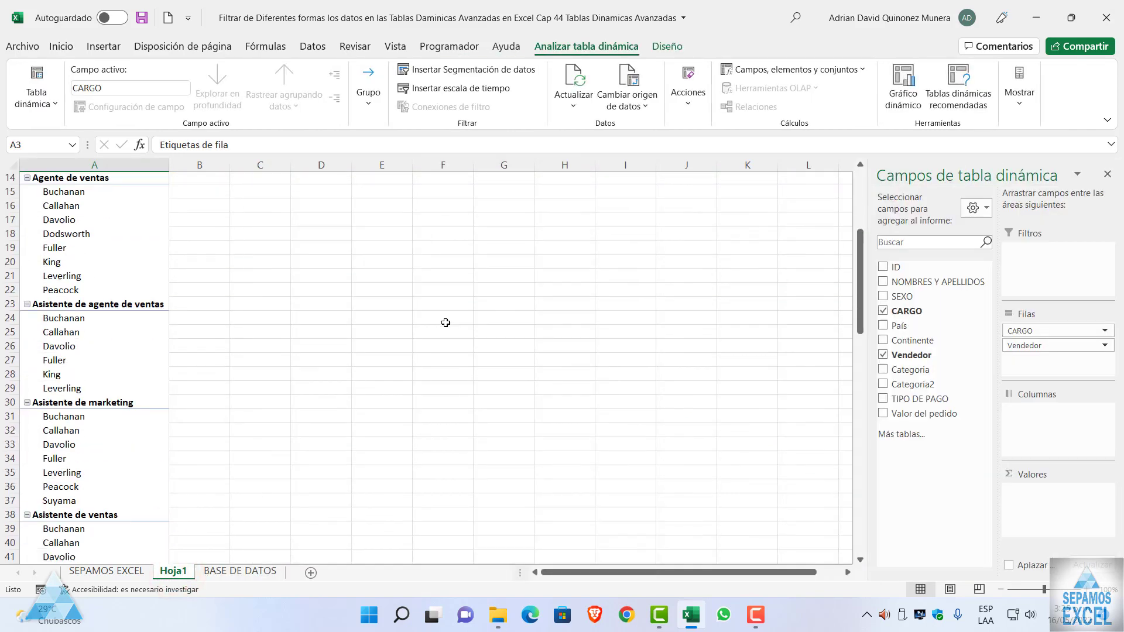
pyautogui.scroll(-4, 443, 333)
pyautogui.scroll(5, 438, 340)
pyautogui.scroll(3, 438, 340)
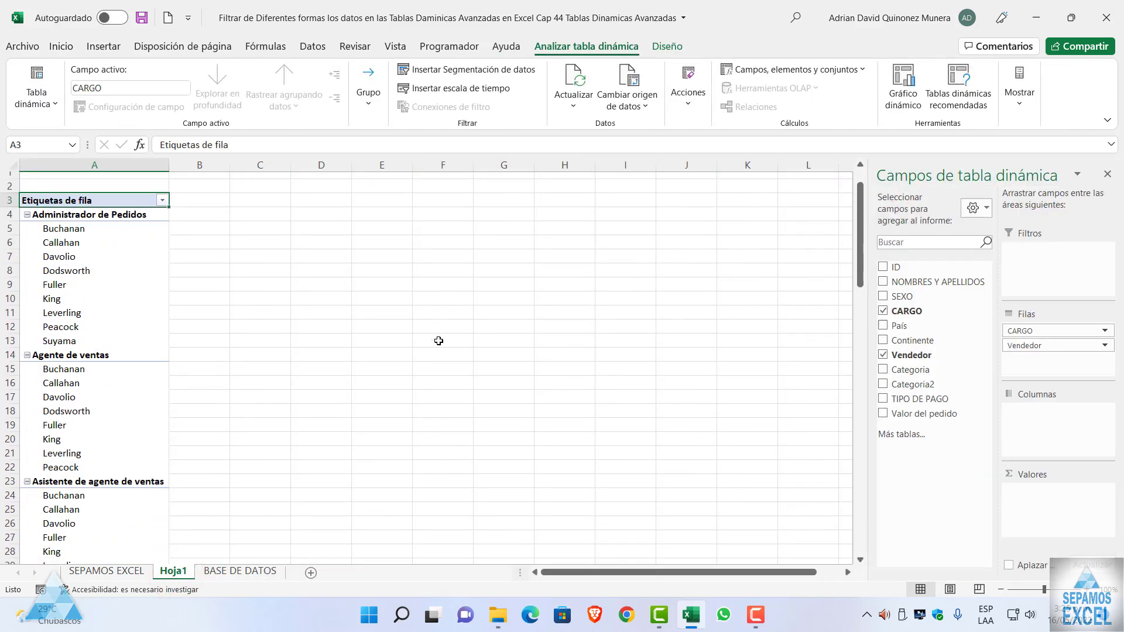
pyautogui.scroll(-10, 439, 341)
pyautogui.scroll(-1, 439, 341)
pyautogui.scroll(-5, 438, 341)
pyautogui.scroll(-4, 438, 341)
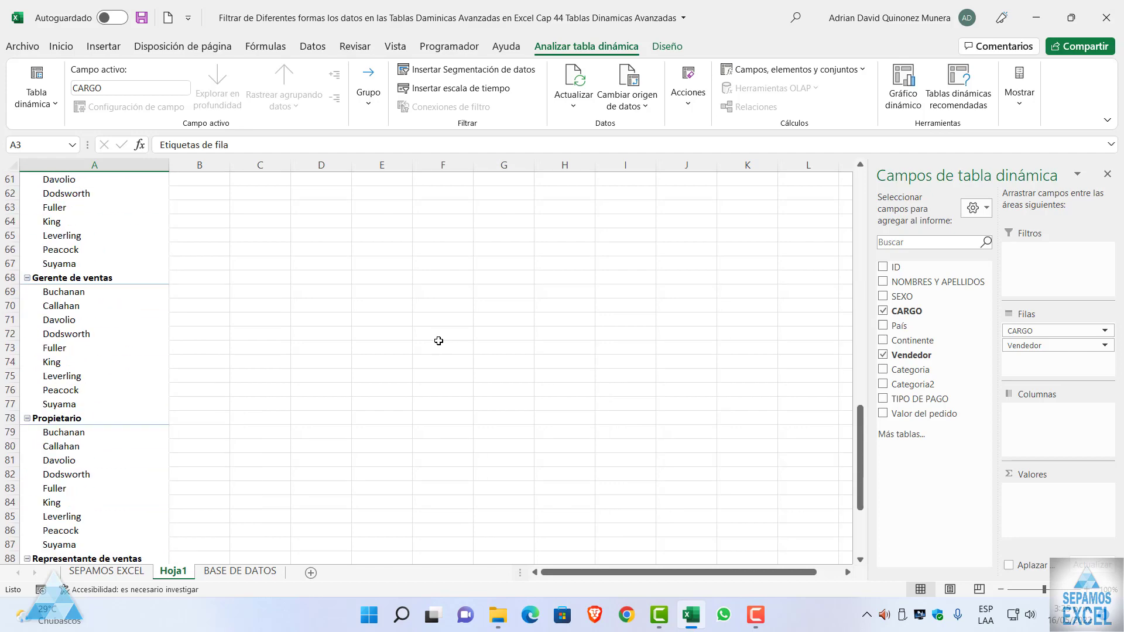
pyautogui.scroll(6, 438, 340)
pyautogui.scroll(13, 438, 341)
pyautogui.scroll(1, 439, 340)
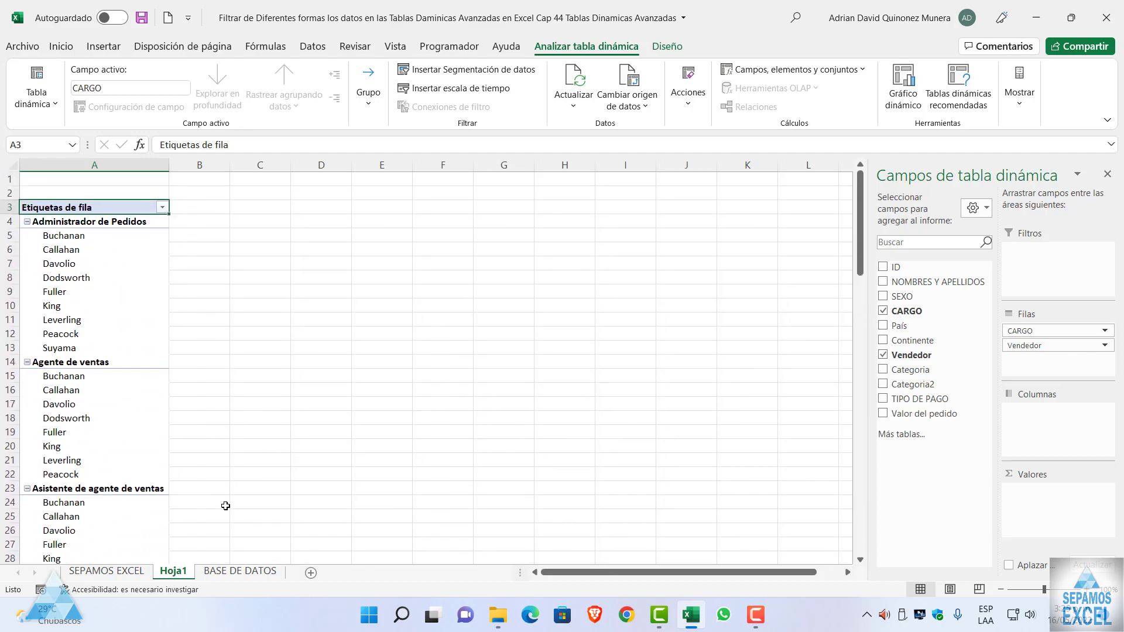
pyautogui.click(238, 571)
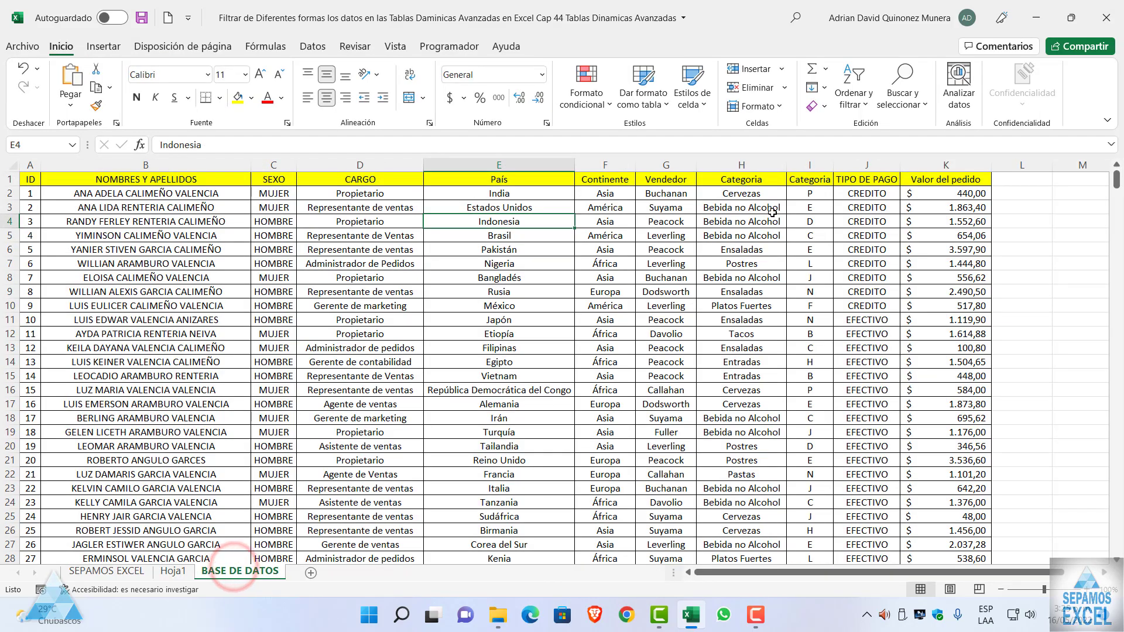
# - Add Cuenta de Categoria to the pivot values to count orders per seller
pyautogui.click(757, 181)
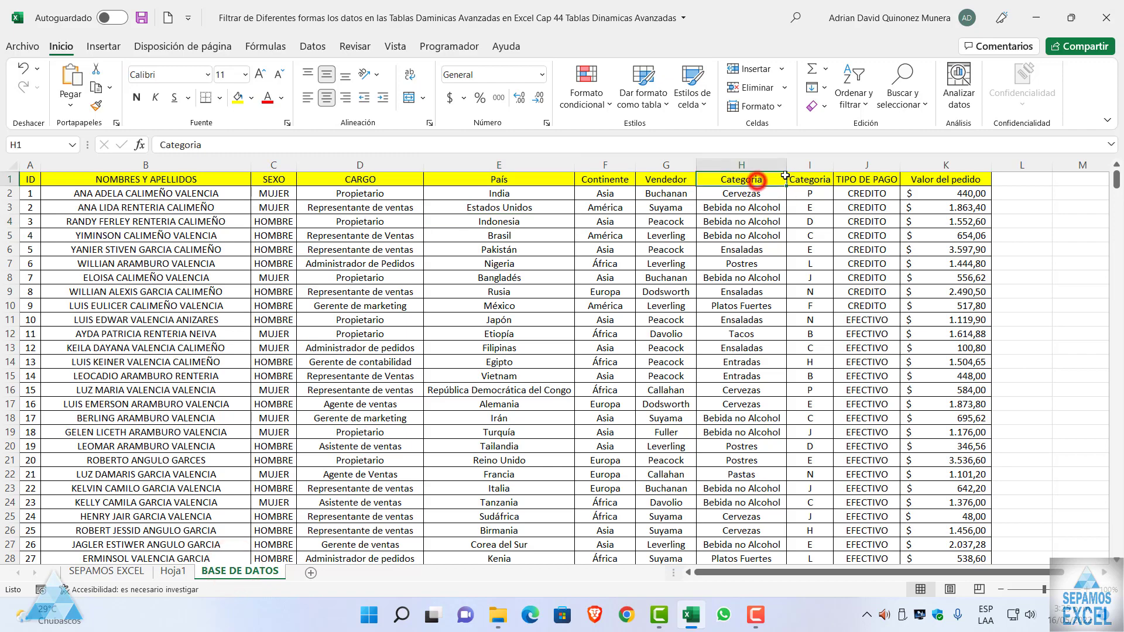
pyautogui.click(175, 572)
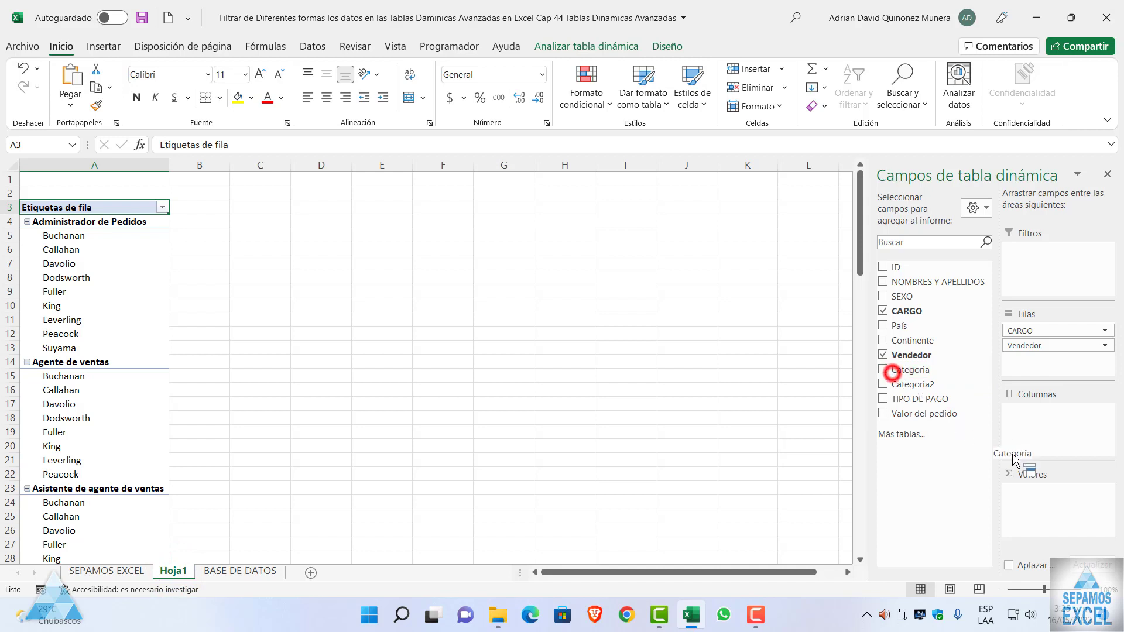
pyautogui.moveTo(893, 375); pyautogui.dragTo(1049, 504)
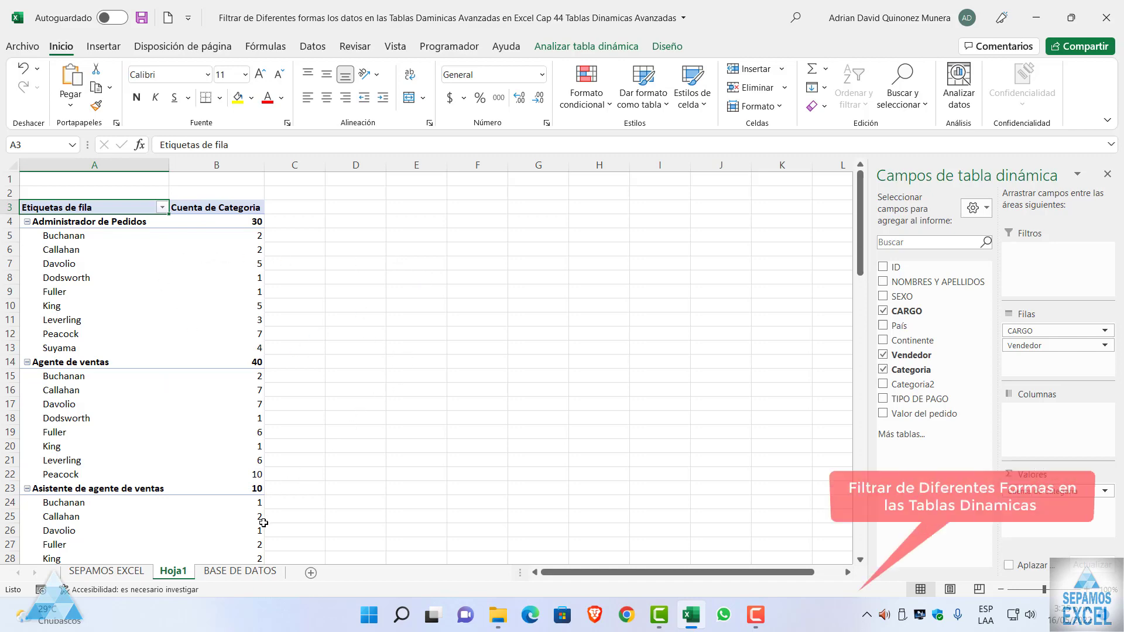
pyautogui.click(251, 573)
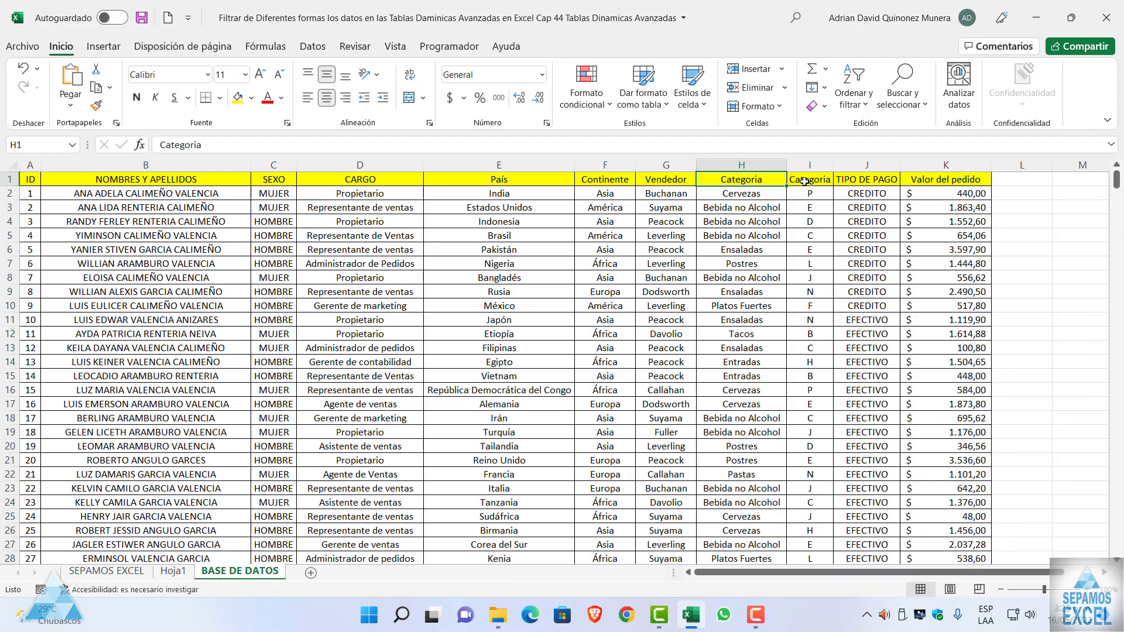
# - Change header H1 from Categoria to Producto in the formula bar, then return to Hoja1
pyautogui.click(765, 179)
pyautogui.click(240, 145)
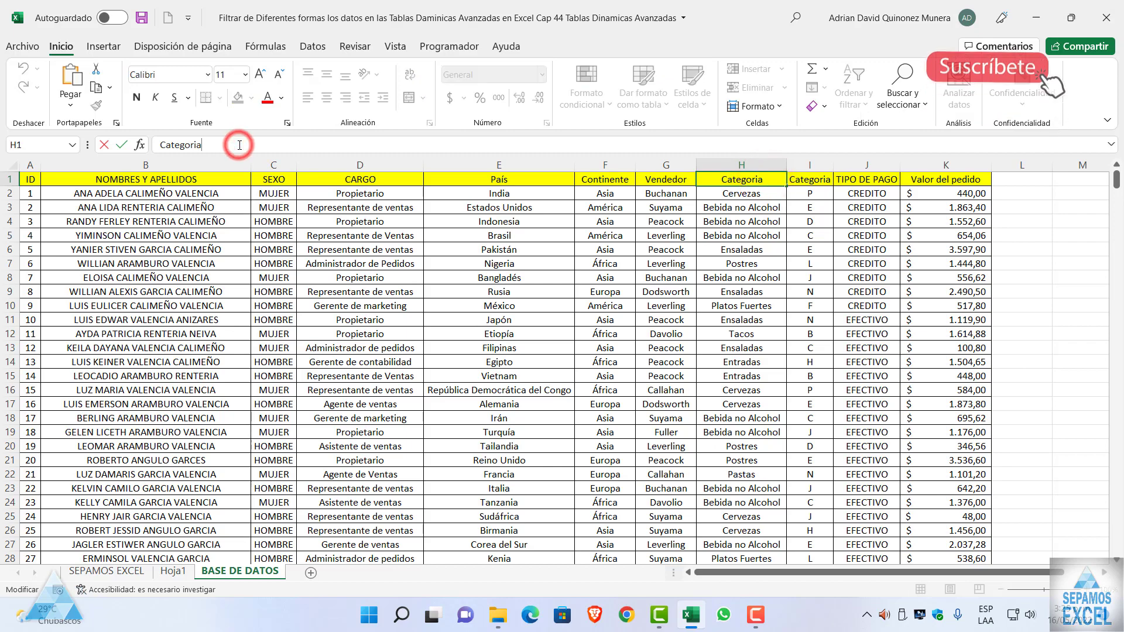
pyautogui.press('BackSpace')
pyautogui.press('BackSpace')
pyautogui.press('BackSpace')
pyautogui.write('P')
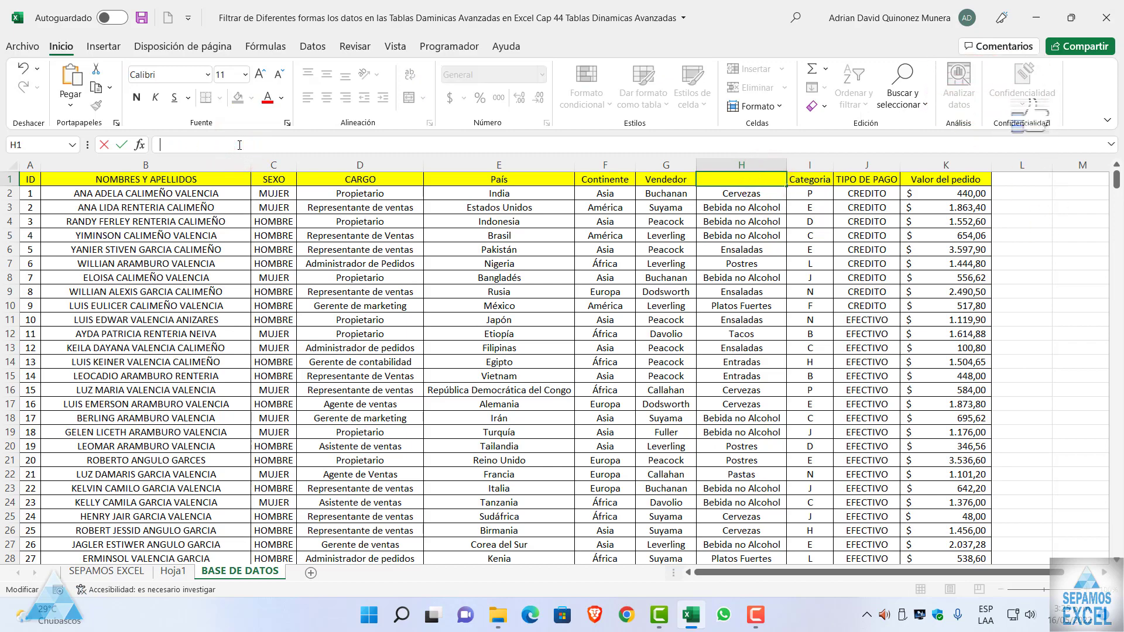
pyautogui.write('roducto')
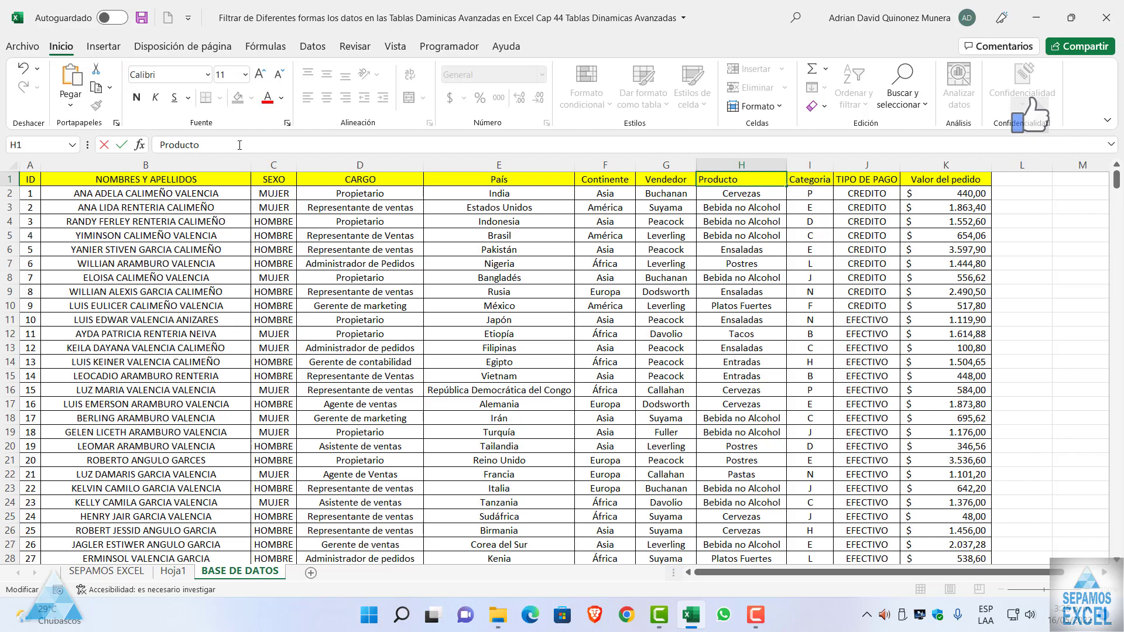
pyautogui.press('Return')
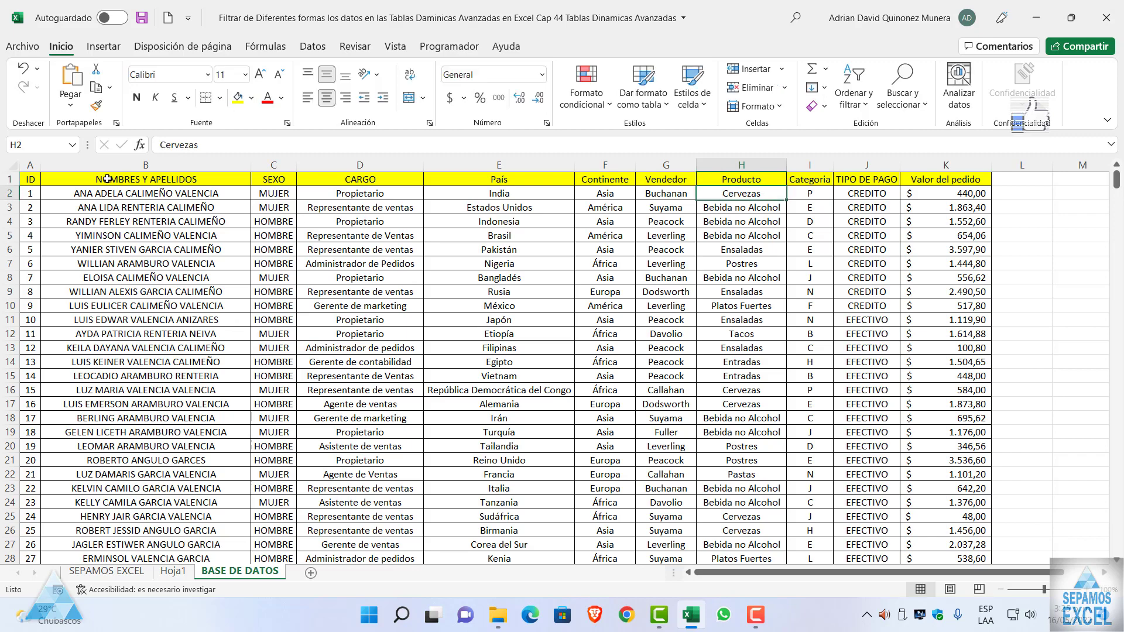
pyautogui.click(174, 571)
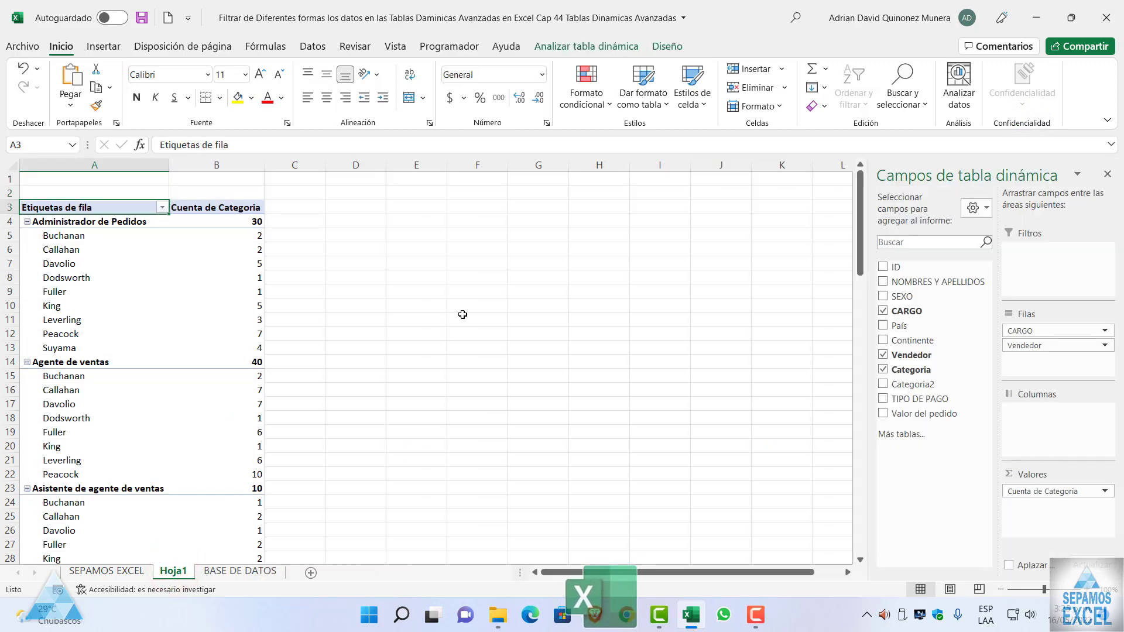
# - Refresh the Hoja1 pivot from cell B7 so the Producto field appears
pyautogui.rightClick(191, 262)
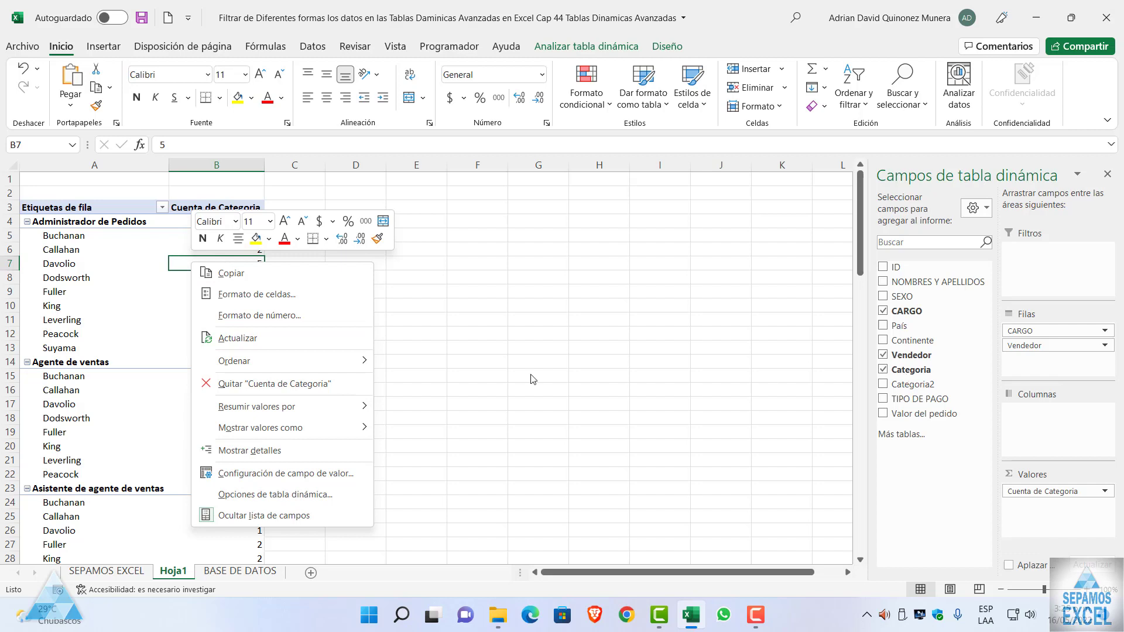
pyautogui.click(278, 345)
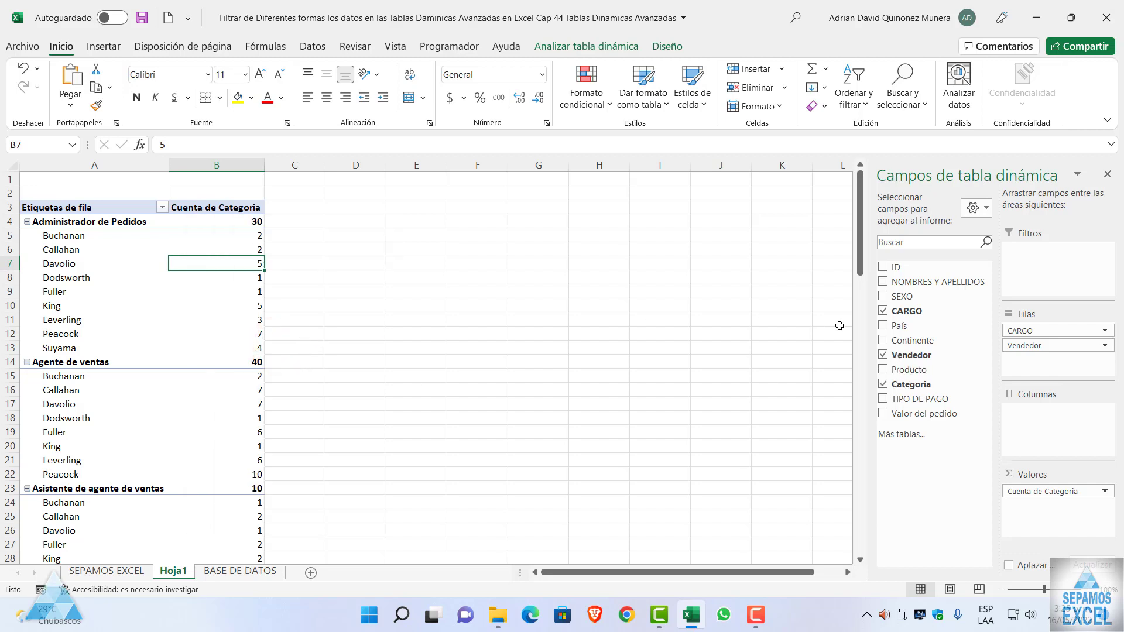
pyautogui.click(884, 369)
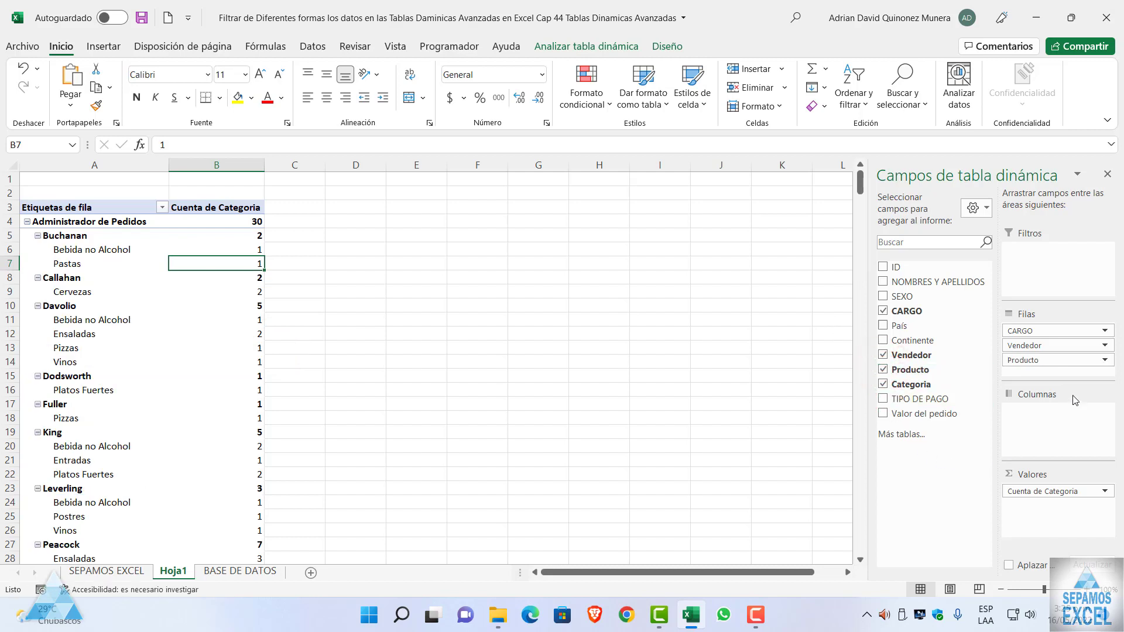
pyautogui.click(1107, 364)
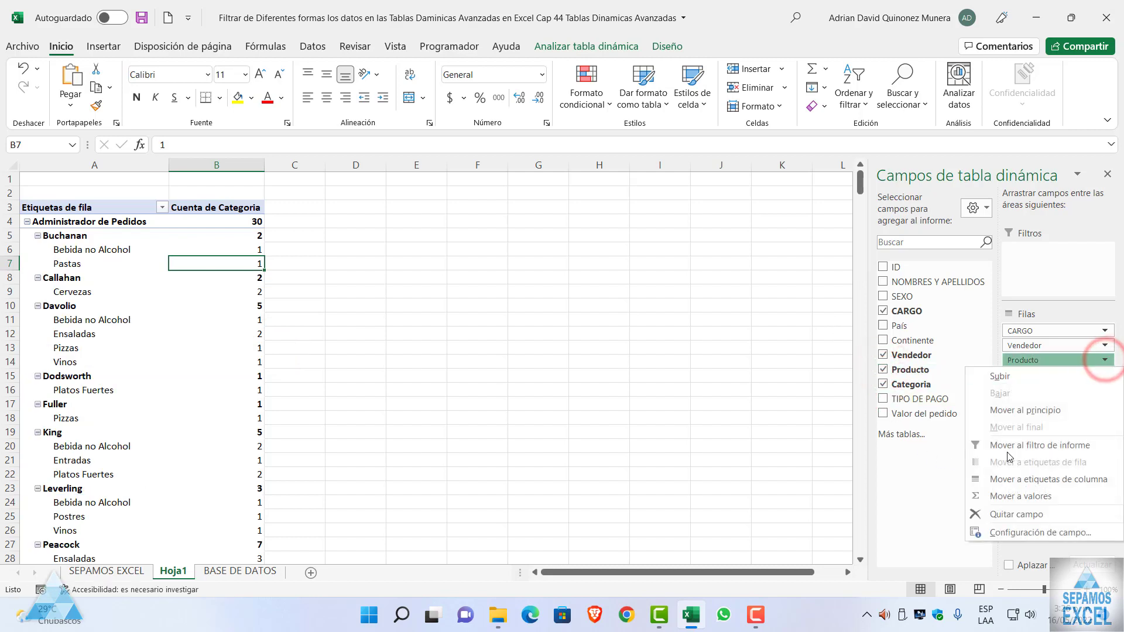
pyautogui.click(1014, 510)
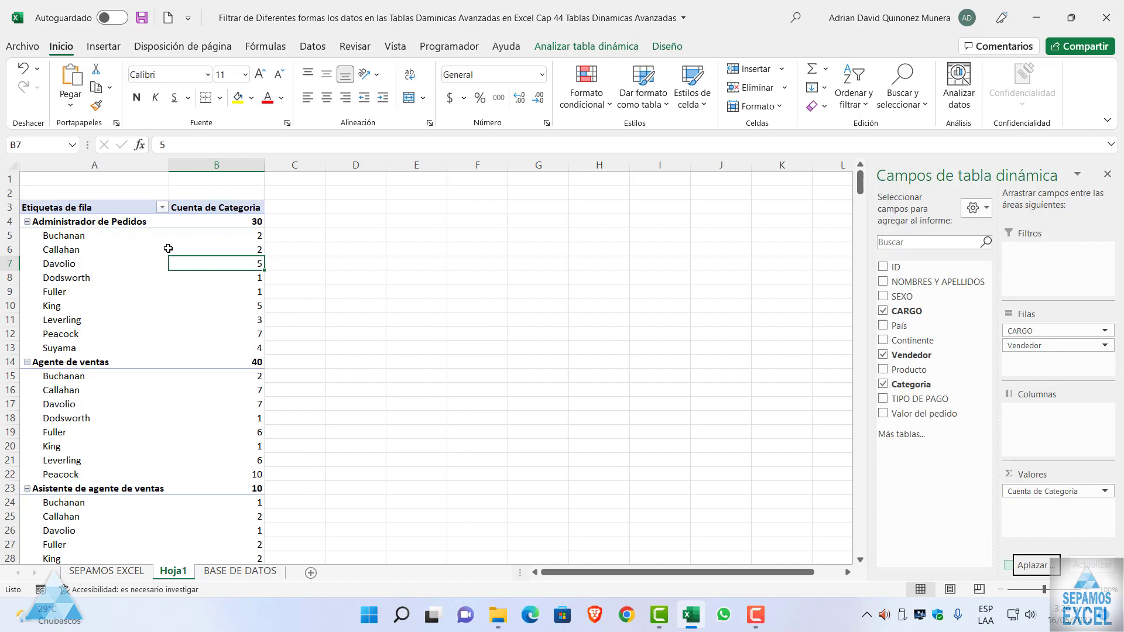
# - Filter CARGO row labels to the three Asistente roles, leaving a total of 50
pyautogui.click(163, 208)
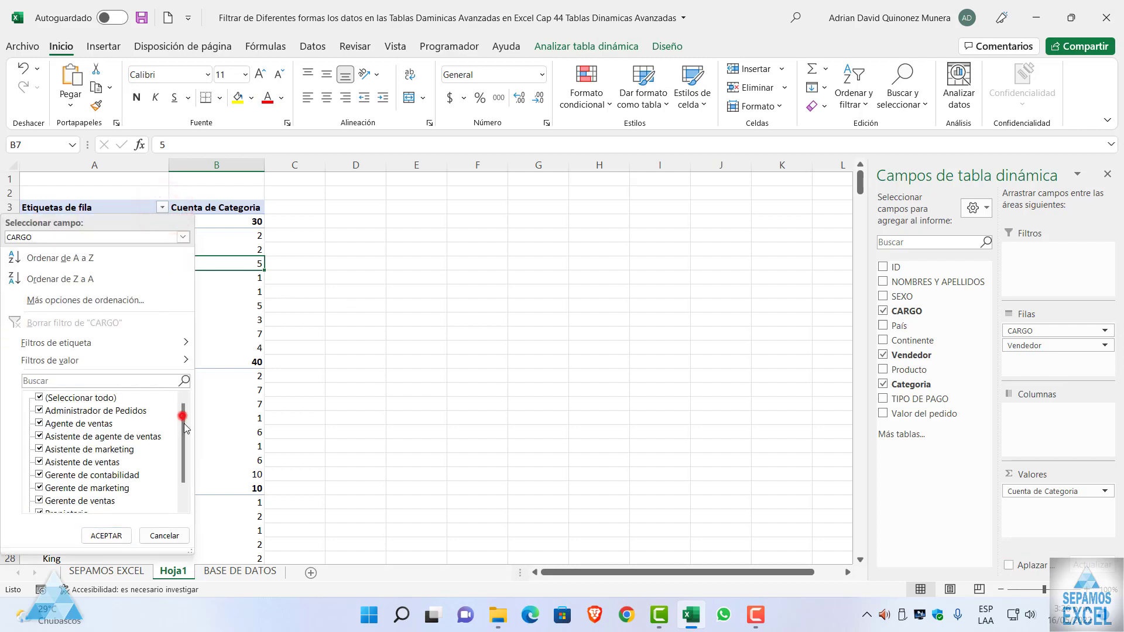
pyautogui.moveTo(182, 420)
pyautogui.mouseDown()
pyautogui.moveTo(185, 455)
pyautogui.moveTo(183, 420)
pyautogui.mouseUp()
pyautogui.click(40, 398)
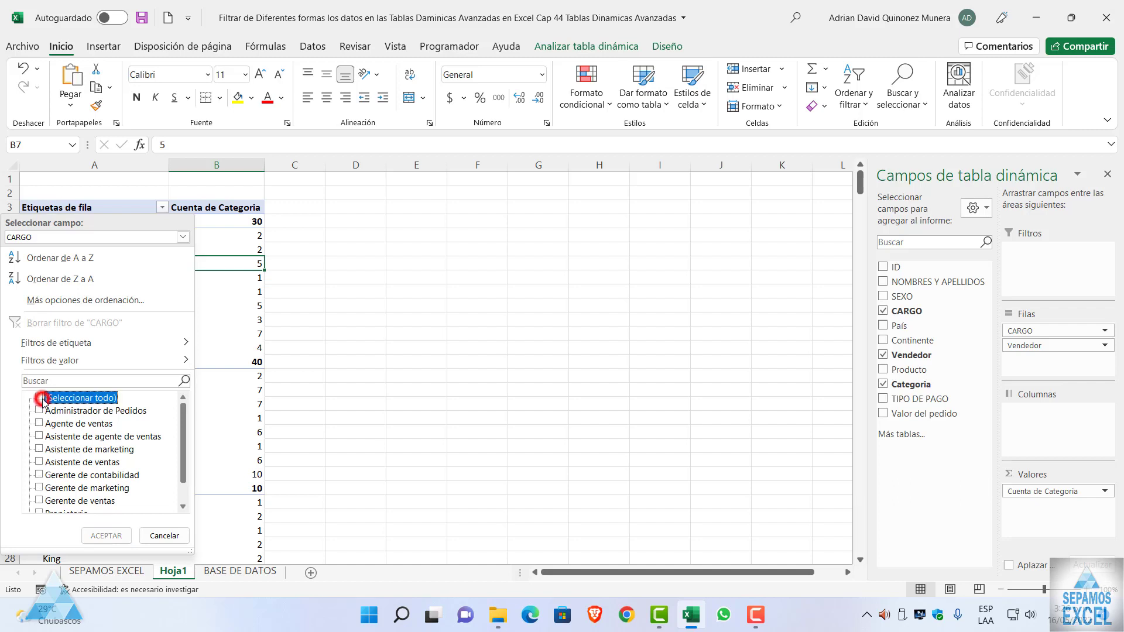
pyautogui.click(39, 437)
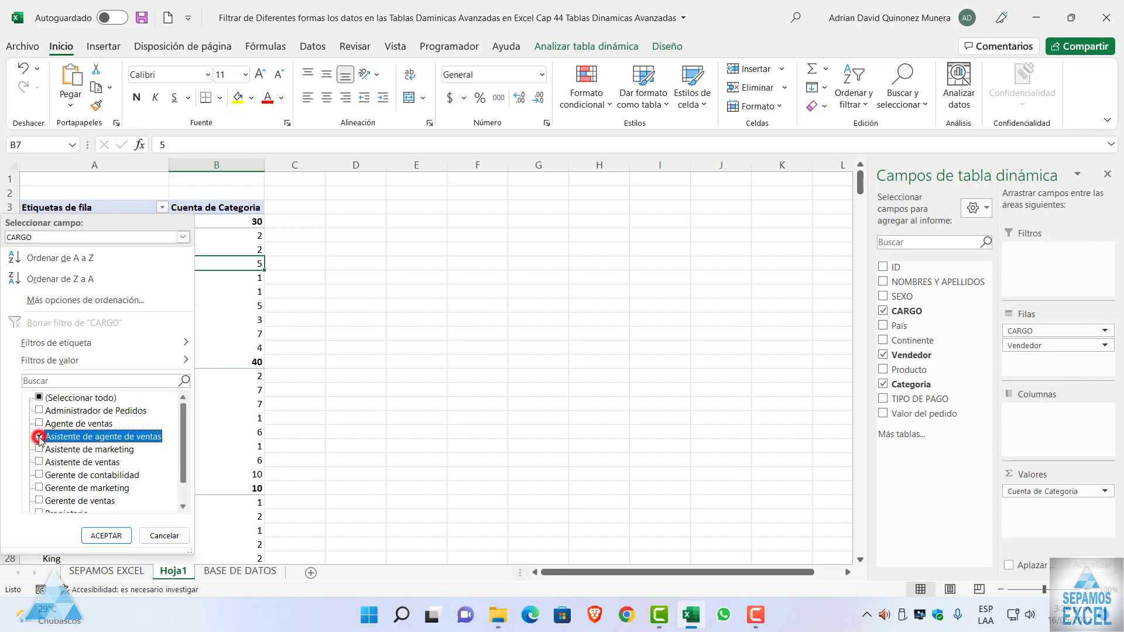
pyautogui.click(39, 449)
pyautogui.click(39, 462)
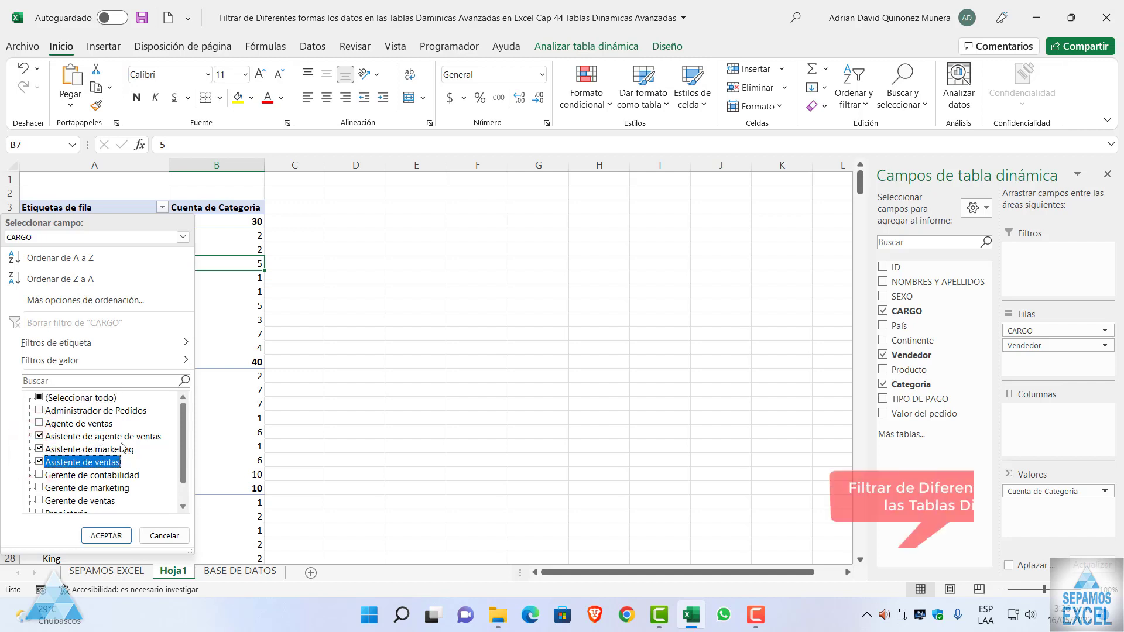
pyautogui.click(106, 536)
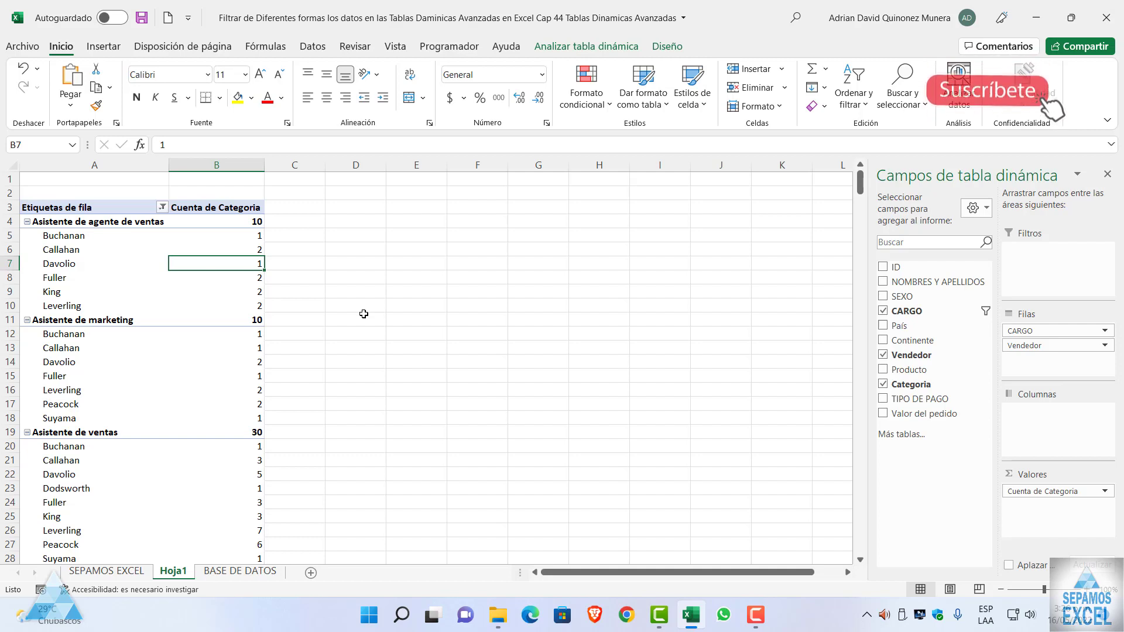
pyautogui.scroll(-2, 364, 314)
pyautogui.scroll(-1, 363, 313)
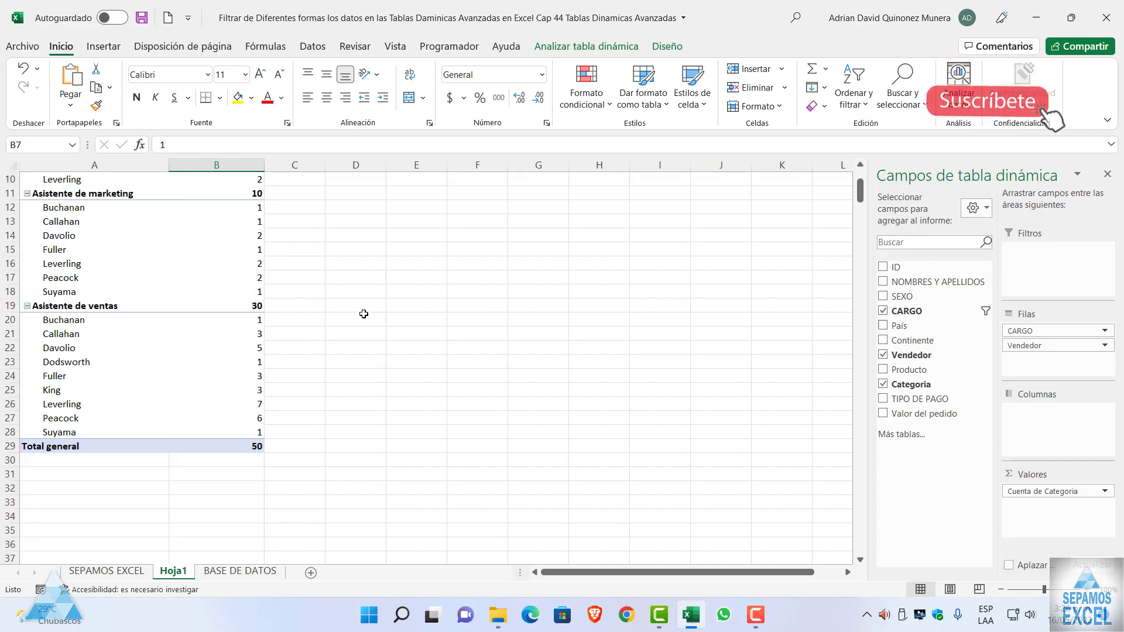
pyautogui.scroll(3, 364, 314)
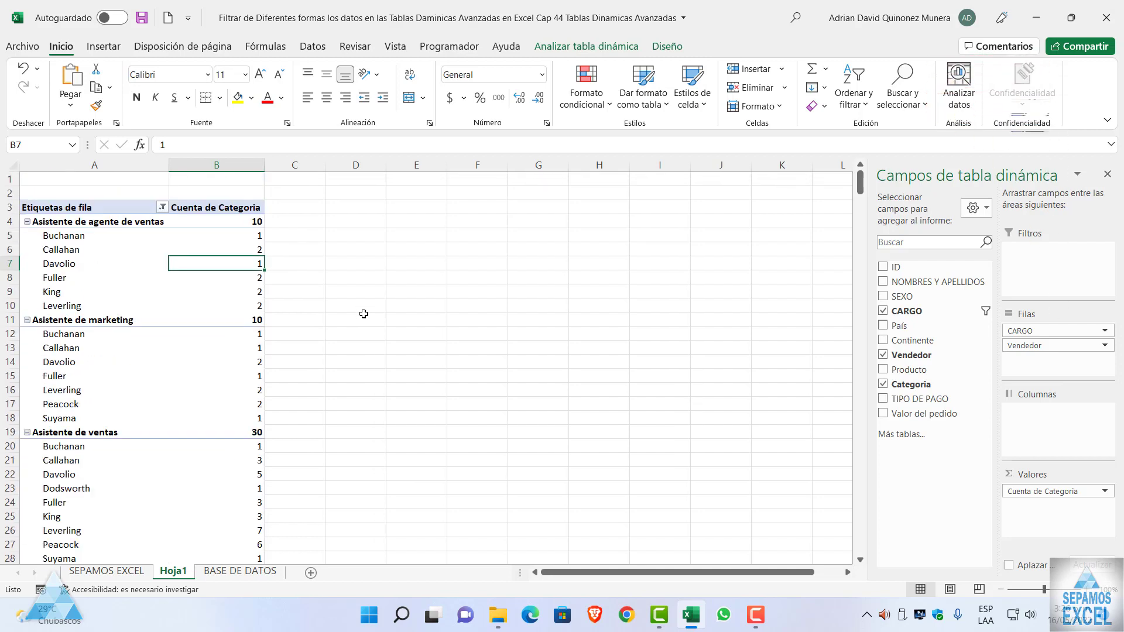
# - Filter CARGO to only Asistente de agente de ventas, Asistente de marketing and Asistente de ventas
pyautogui.click(163, 207)
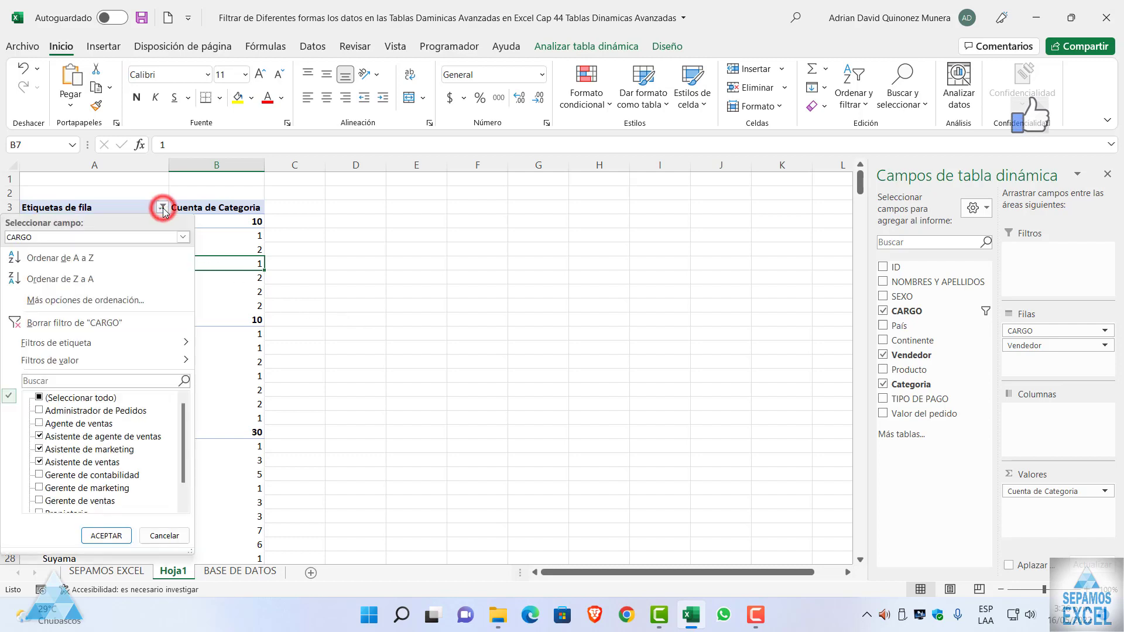
pyautogui.click(112, 324)
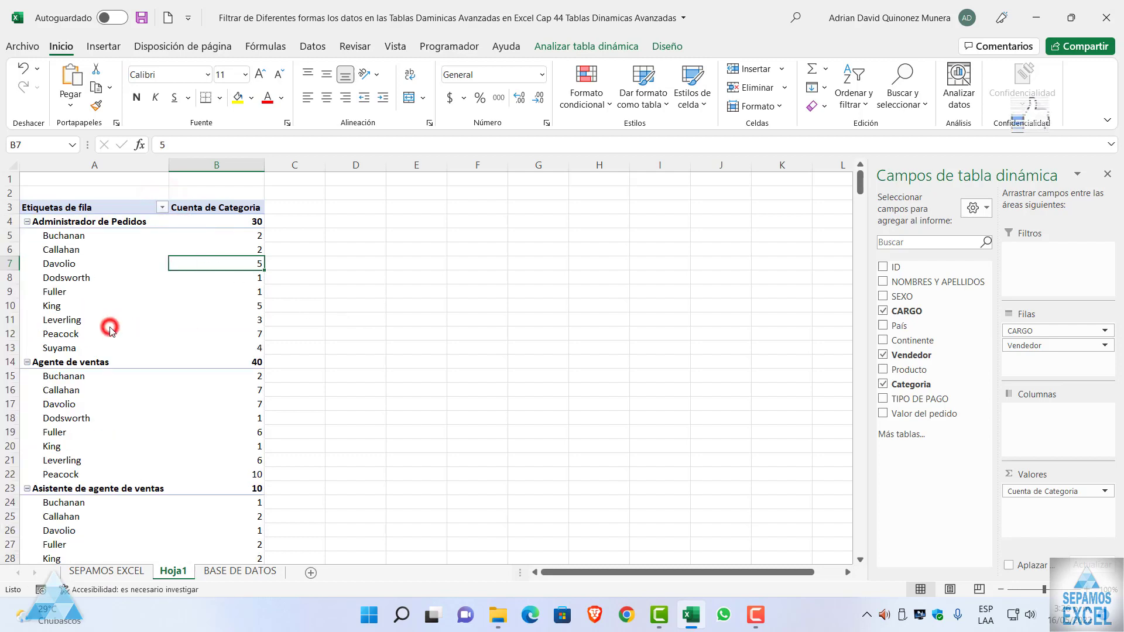
pyautogui.click(162, 207)
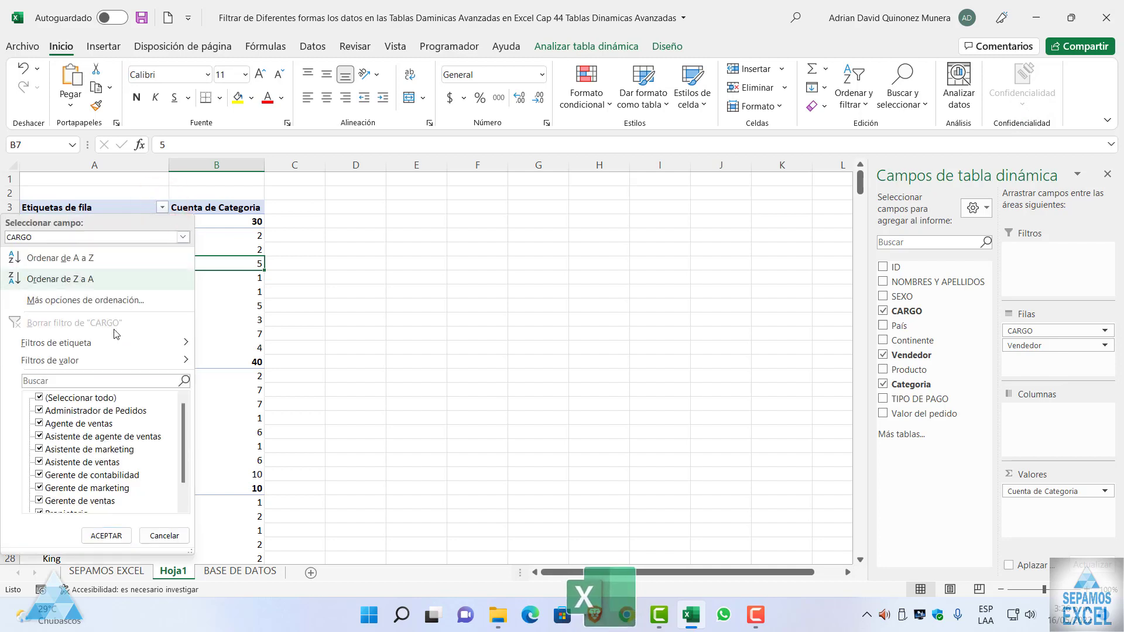
pyautogui.click(40, 398)
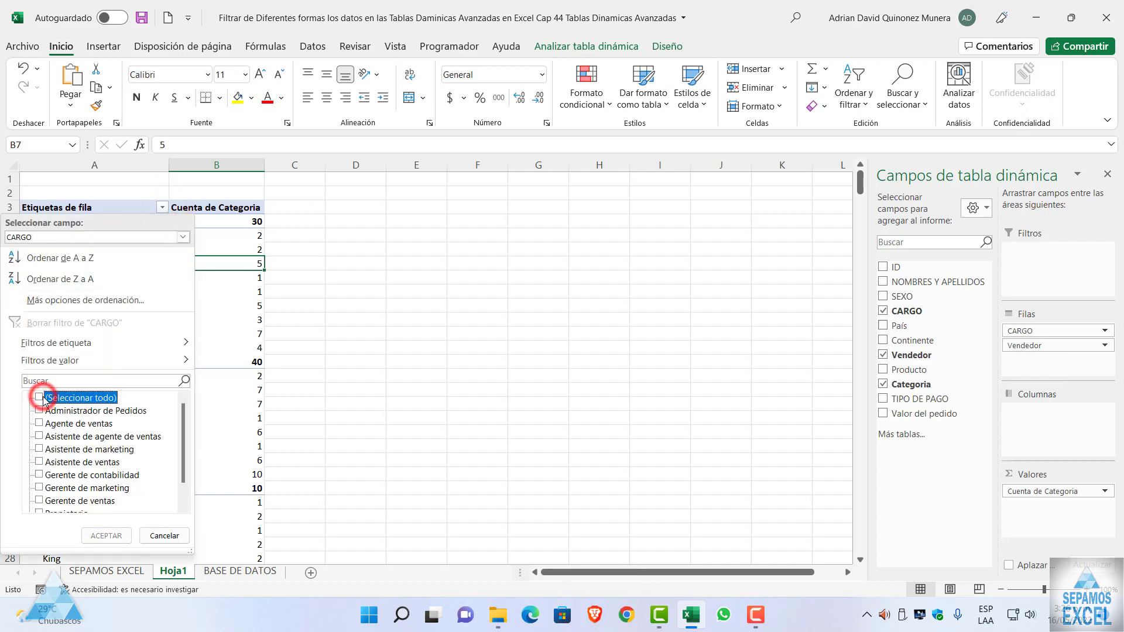
pyautogui.click(40, 437)
pyautogui.click(40, 449)
pyautogui.click(39, 462)
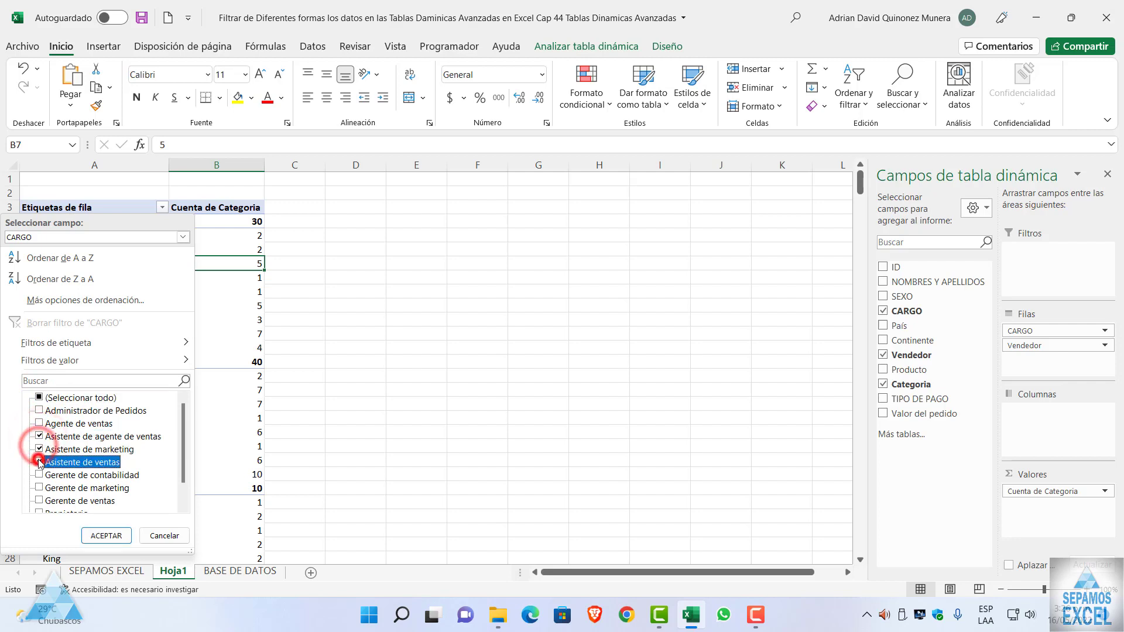
pyautogui.click(107, 536)
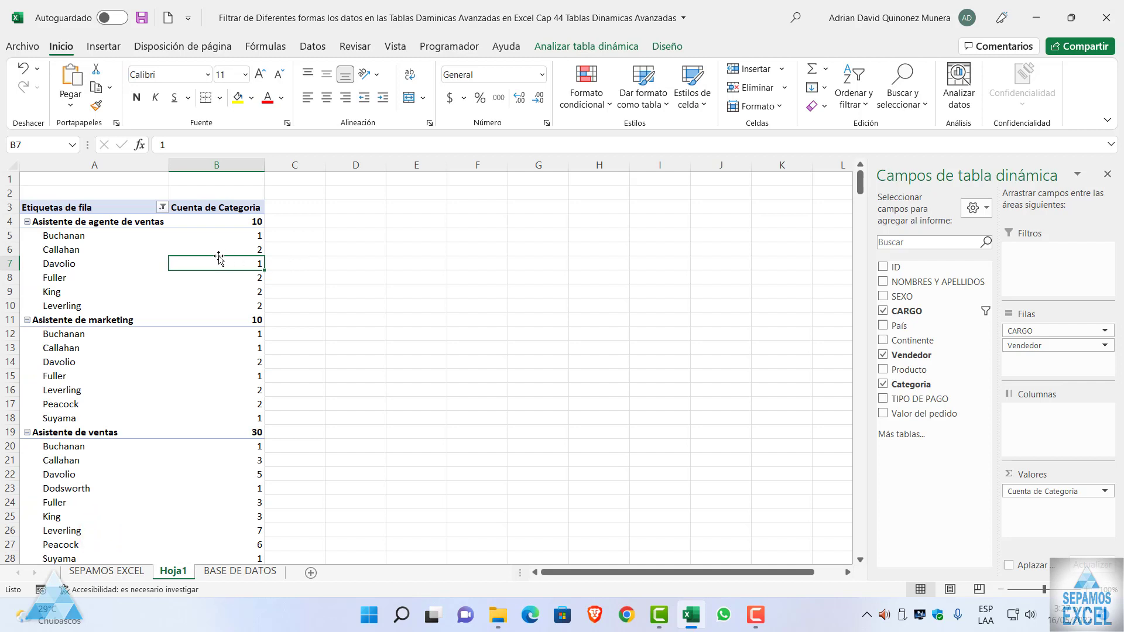
# - Clear the CARGO filter so every position is listed again
pyautogui.scroll(-1, 174, 362)
pyautogui.scroll(-3, 184, 369)
pyautogui.scroll(4, 351, 363)
pyautogui.click(162, 208)
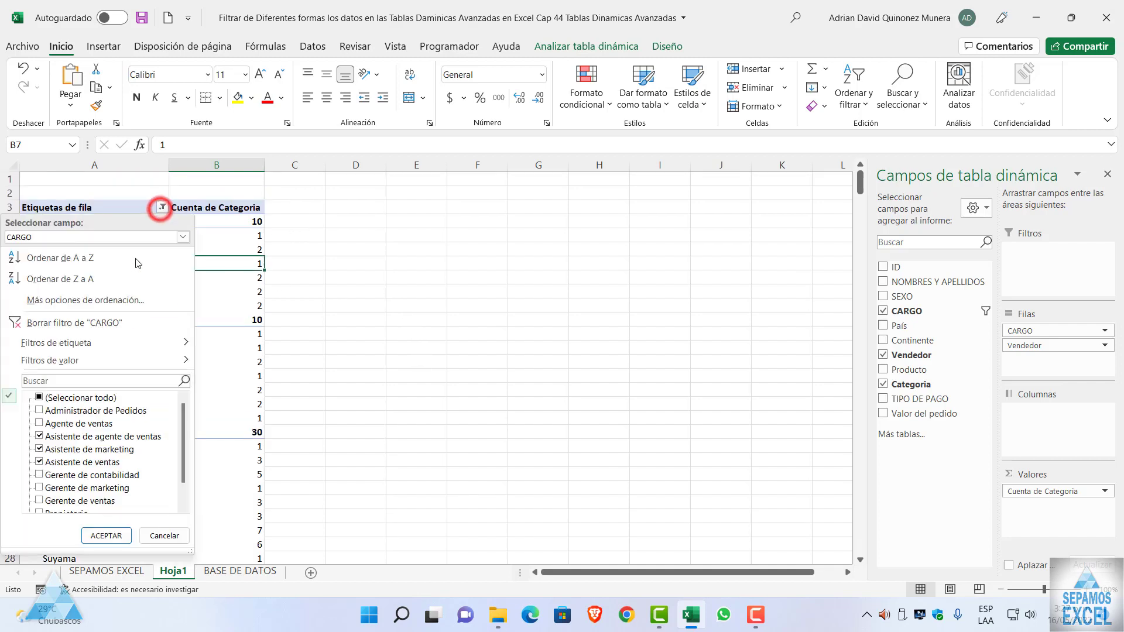
pyautogui.click(86, 323)
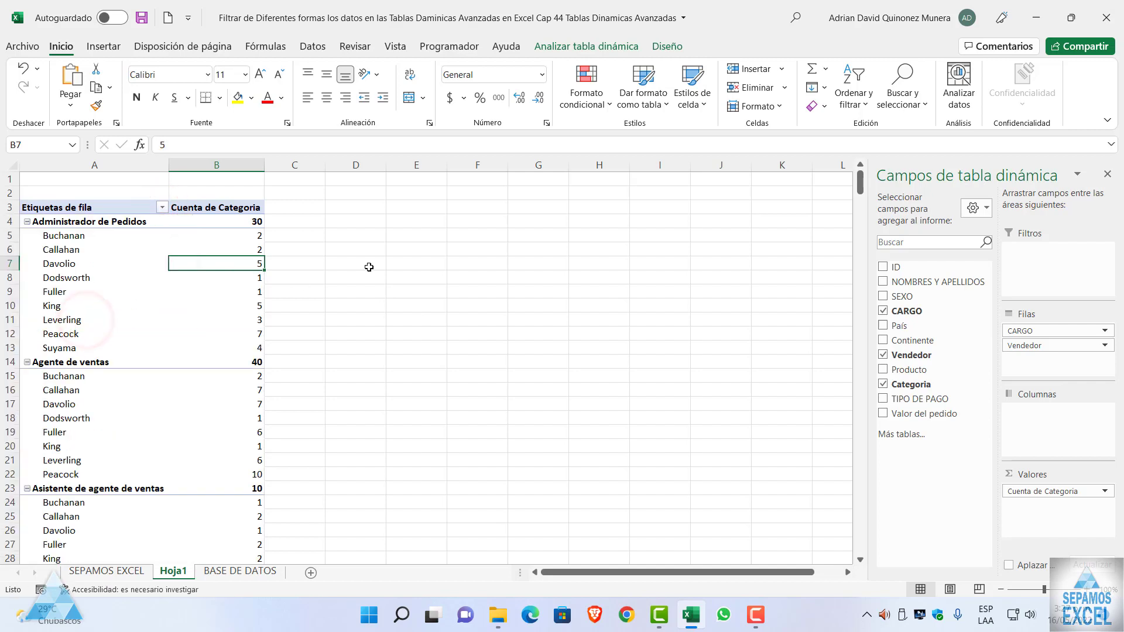
pyautogui.moveTo(237, 278)
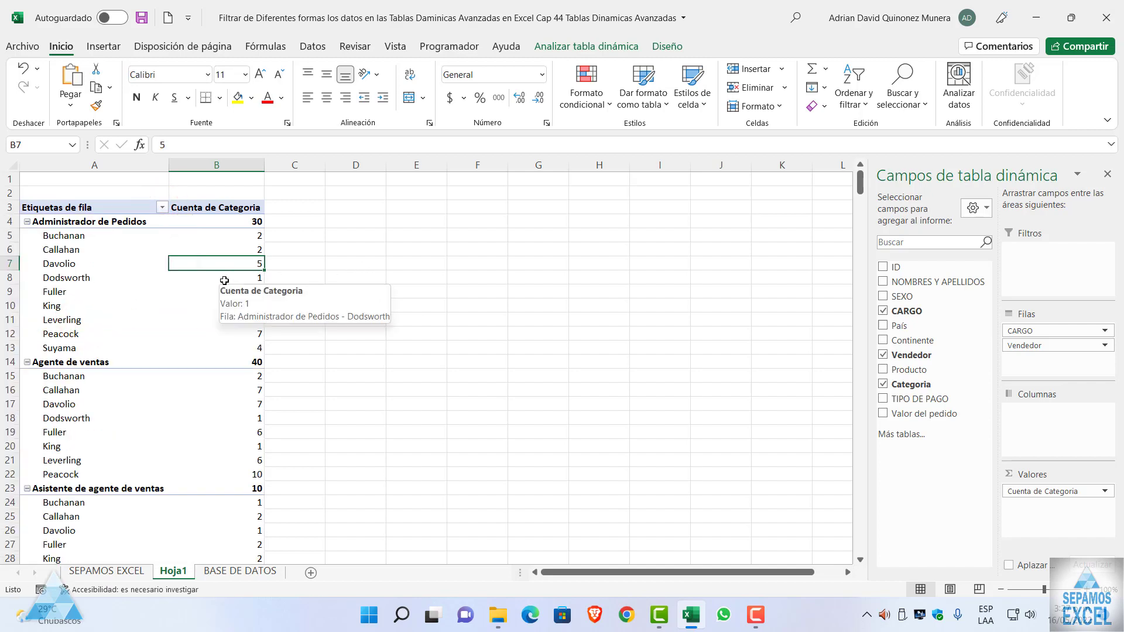
pyautogui.click(162, 207)
pyautogui.moveTo(57, 342)
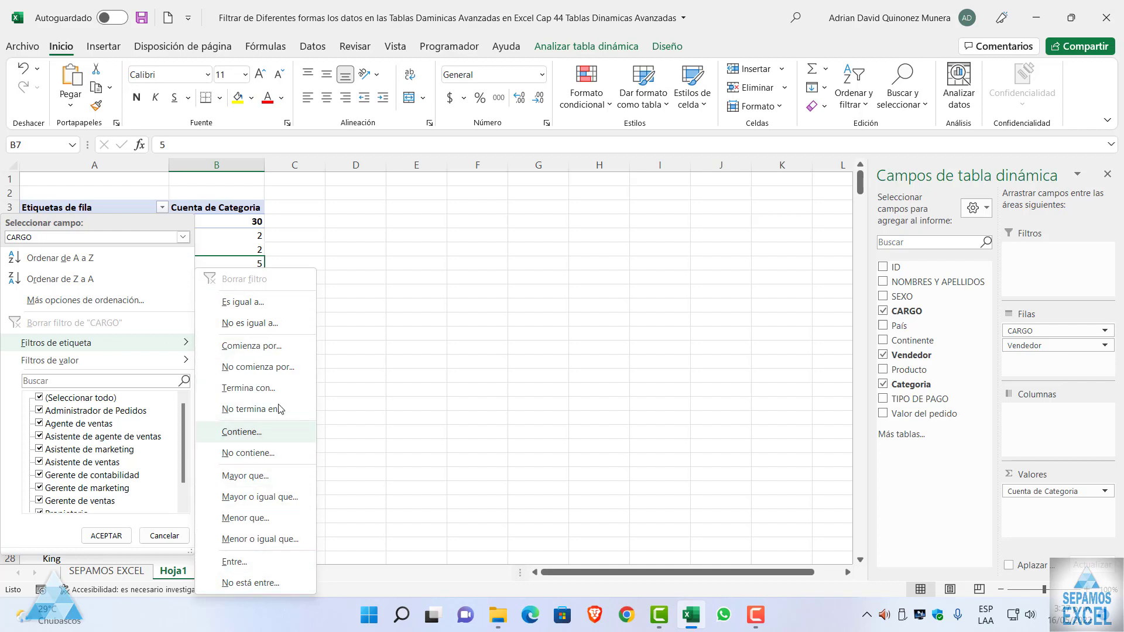
pyautogui.click(264, 302)
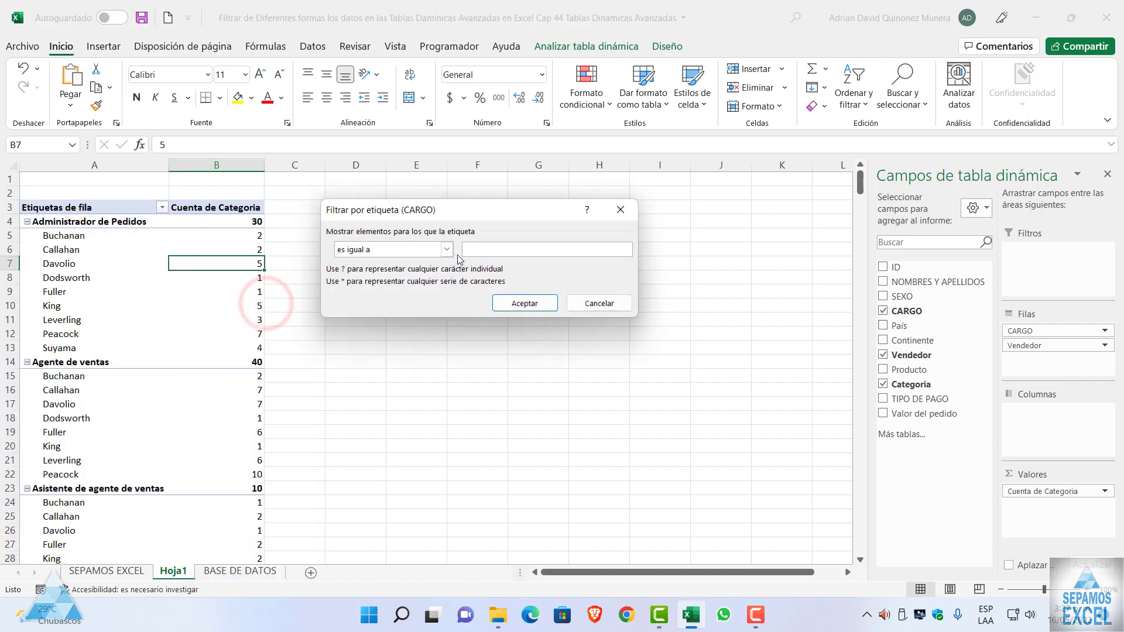
pyautogui.click(447, 249)
pyautogui.click(494, 258)
pyautogui.write('3')
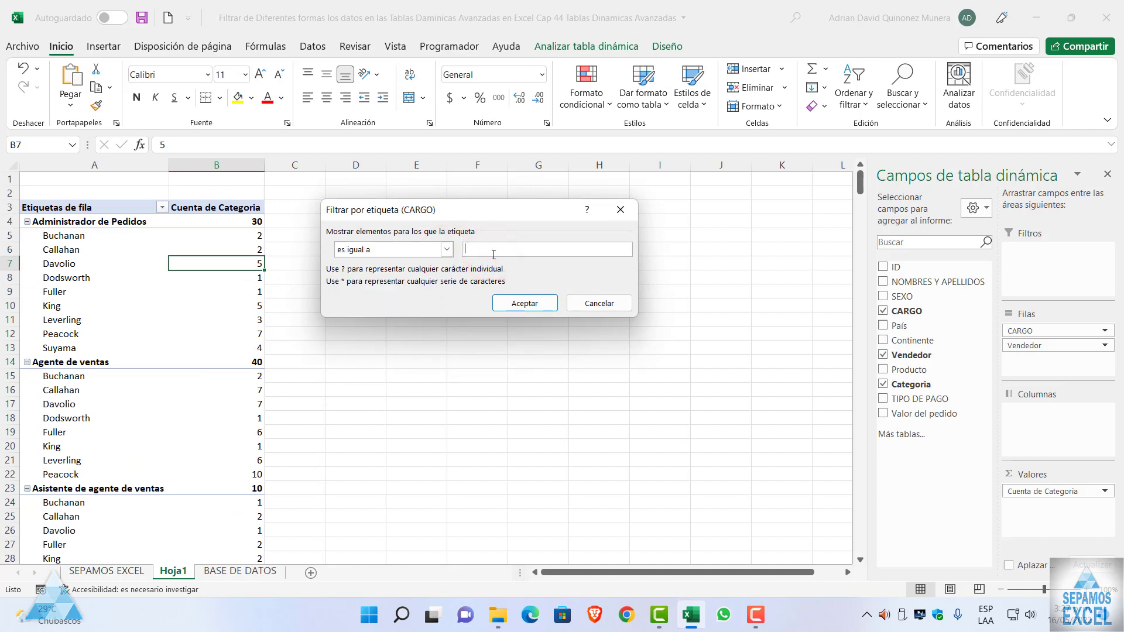
pyautogui.click(532, 303)
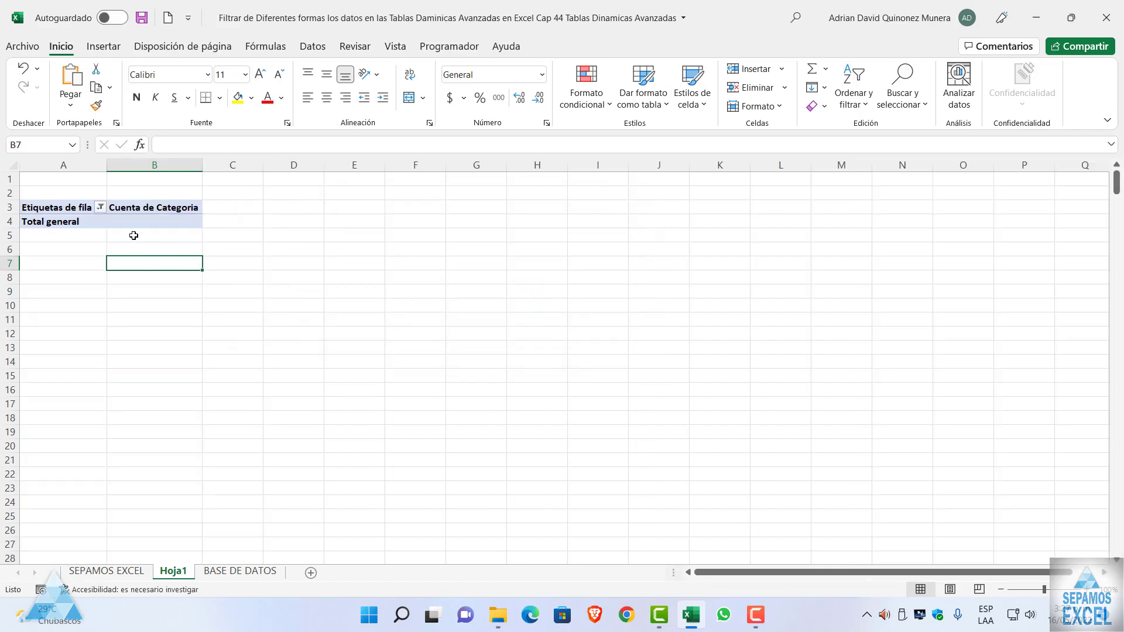
pyautogui.click(101, 208)
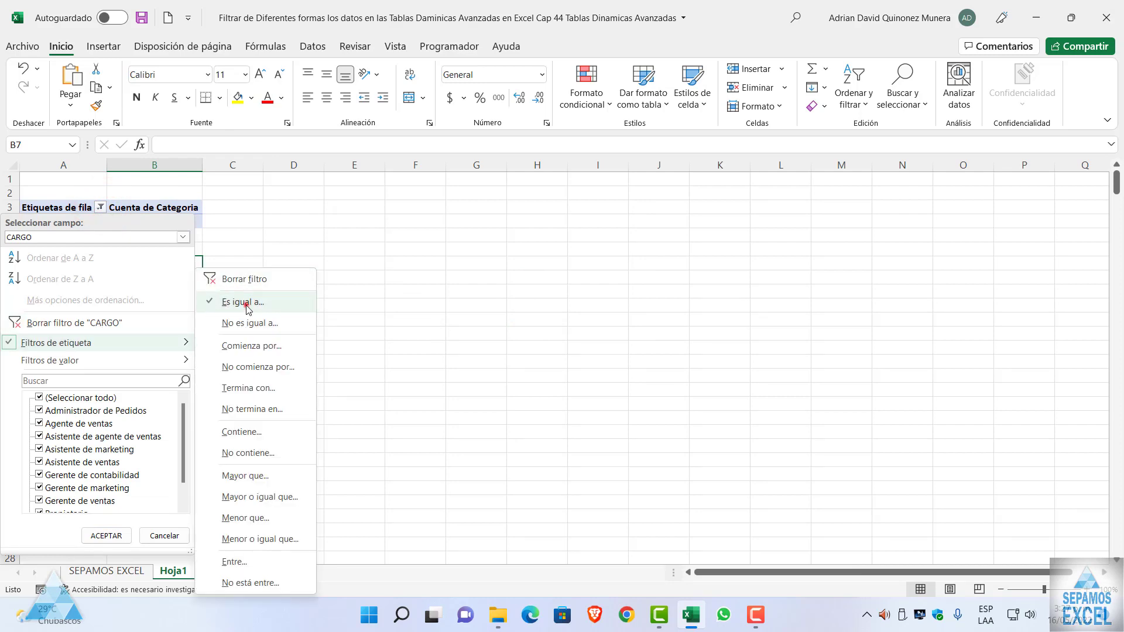
pyautogui.click(246, 302)
pyautogui.click(484, 247)
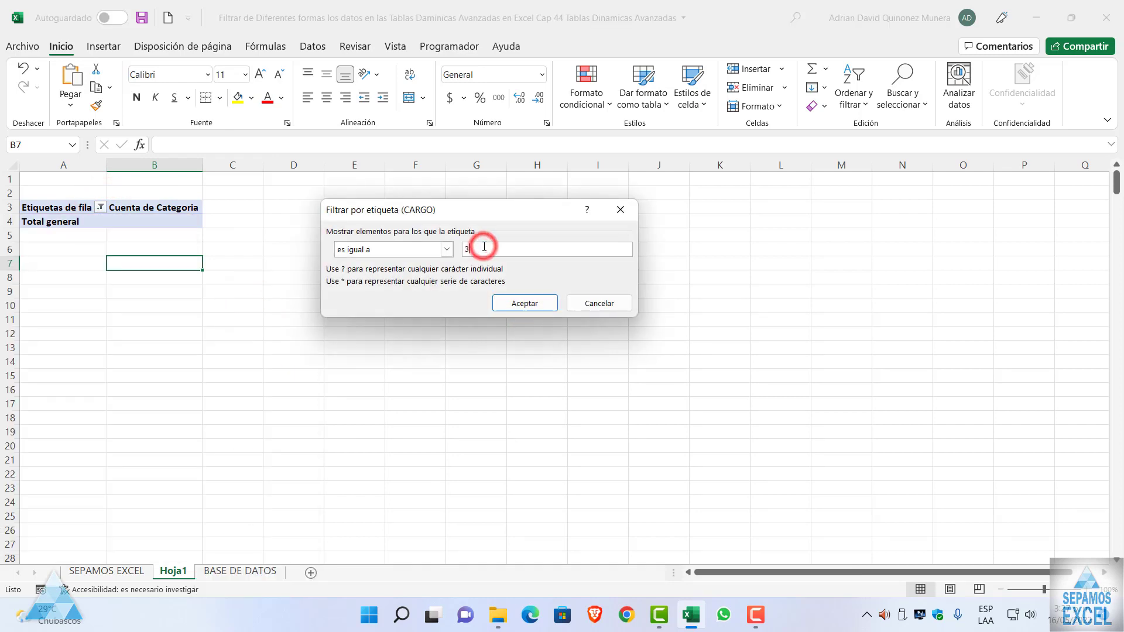
pyautogui.press('BackSpace')
pyautogui.write('2')
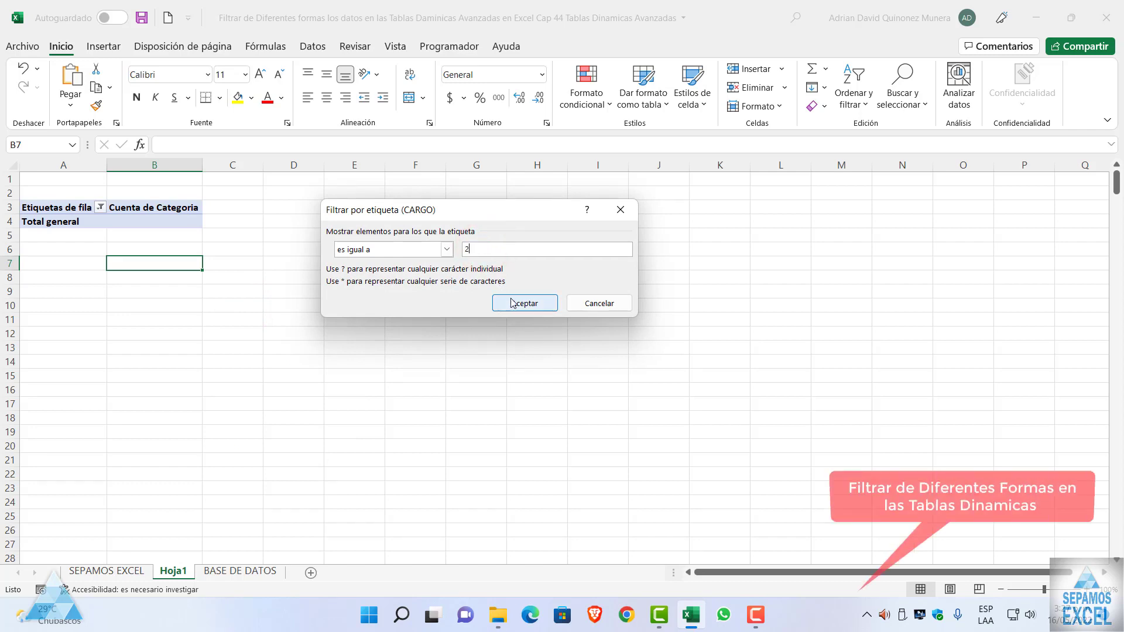
pyautogui.click(512, 303)
pyautogui.click(101, 207)
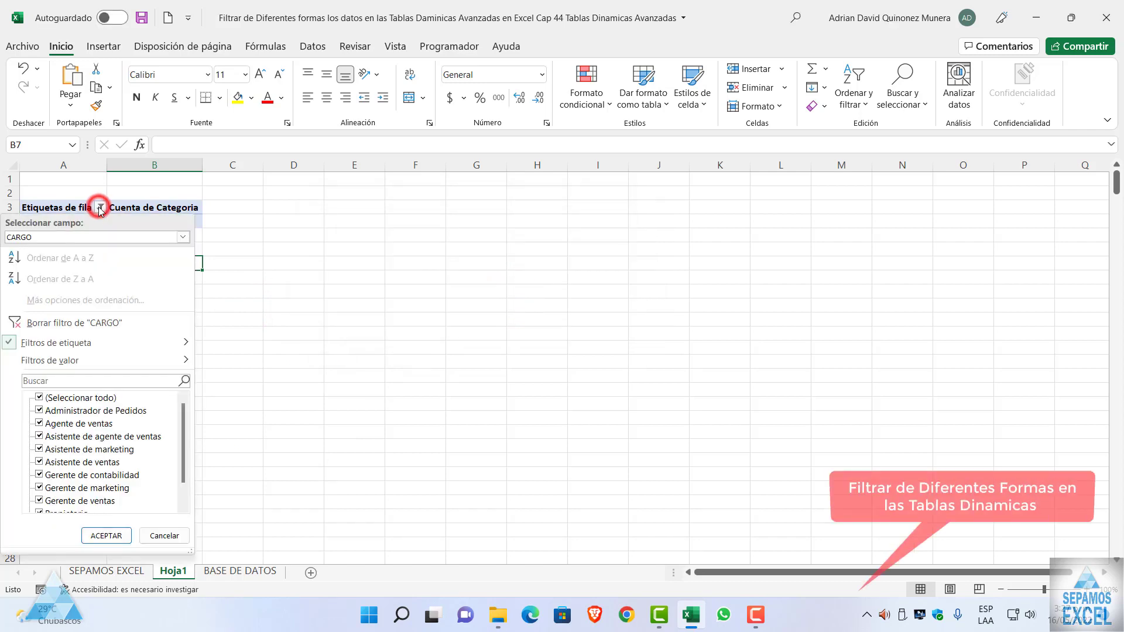
pyautogui.click(88, 323)
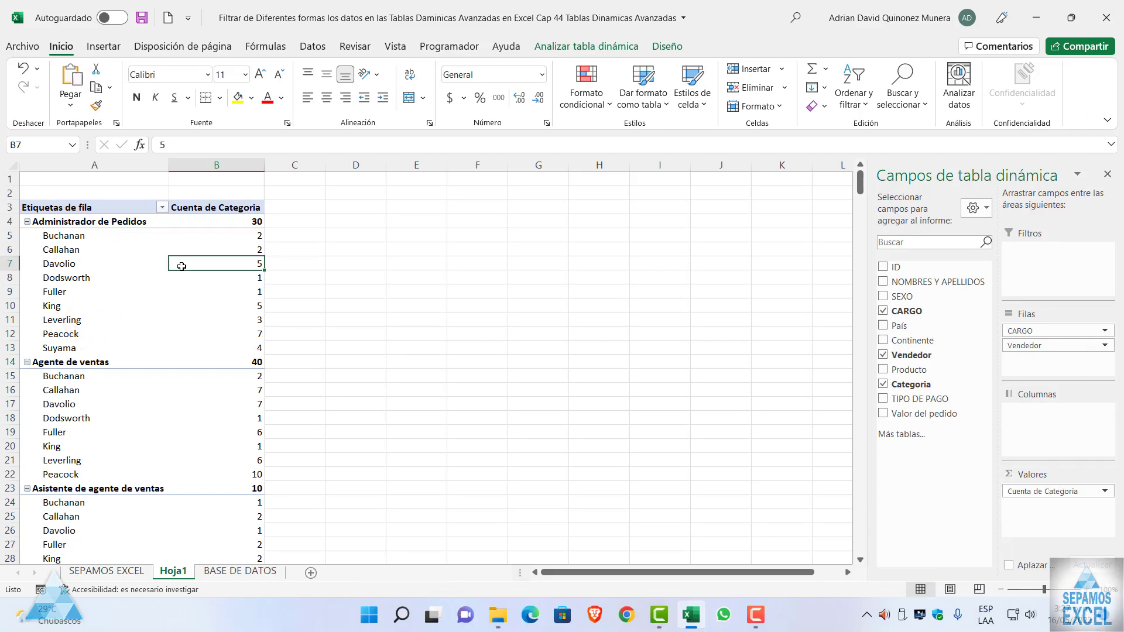
pyautogui.click(162, 207)
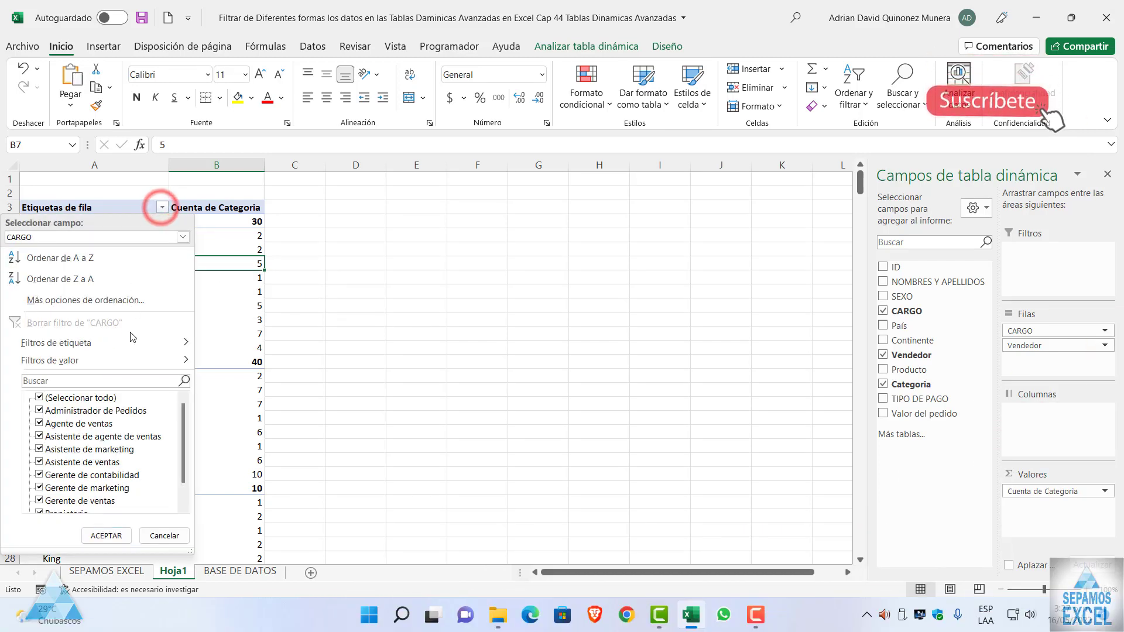
pyautogui.moveTo(79, 343)
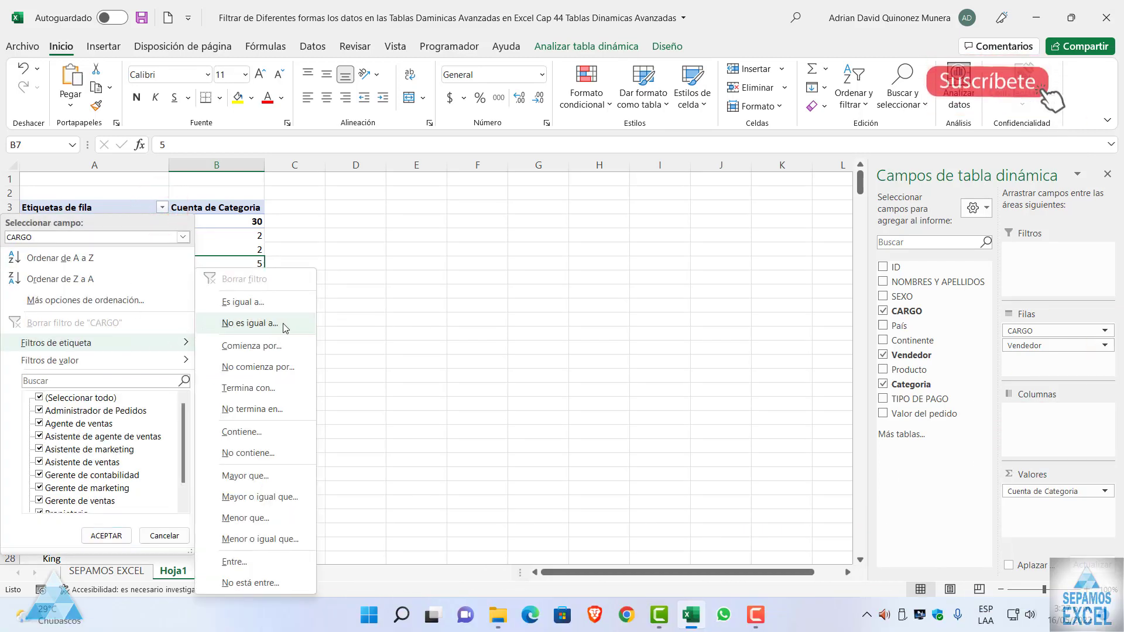
pyautogui.click(284, 349)
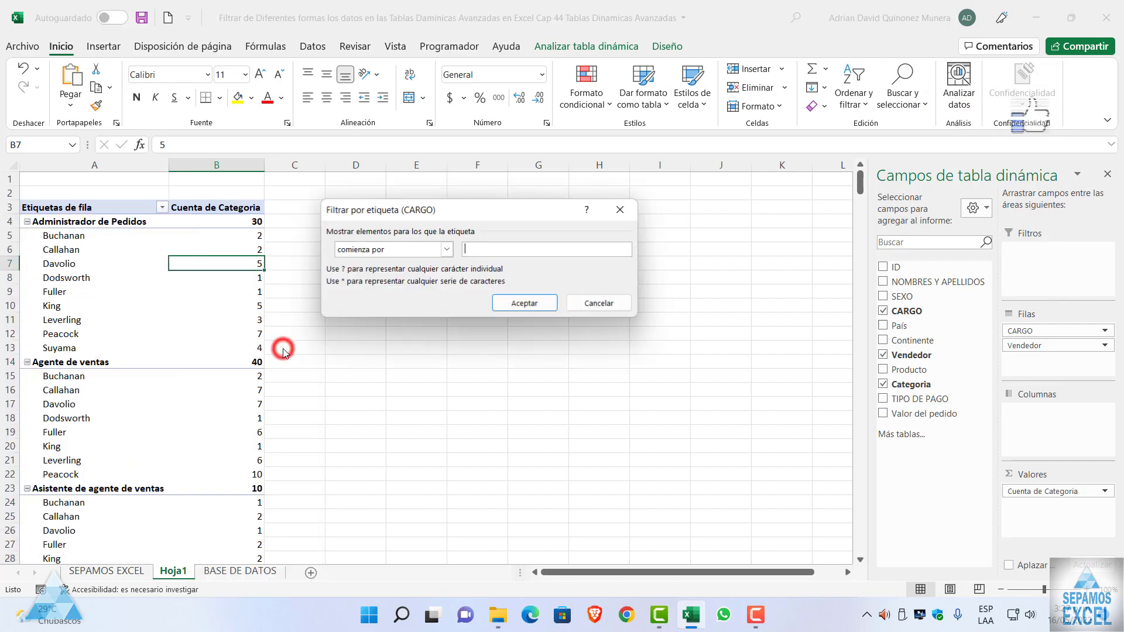
pyautogui.click(448, 250)
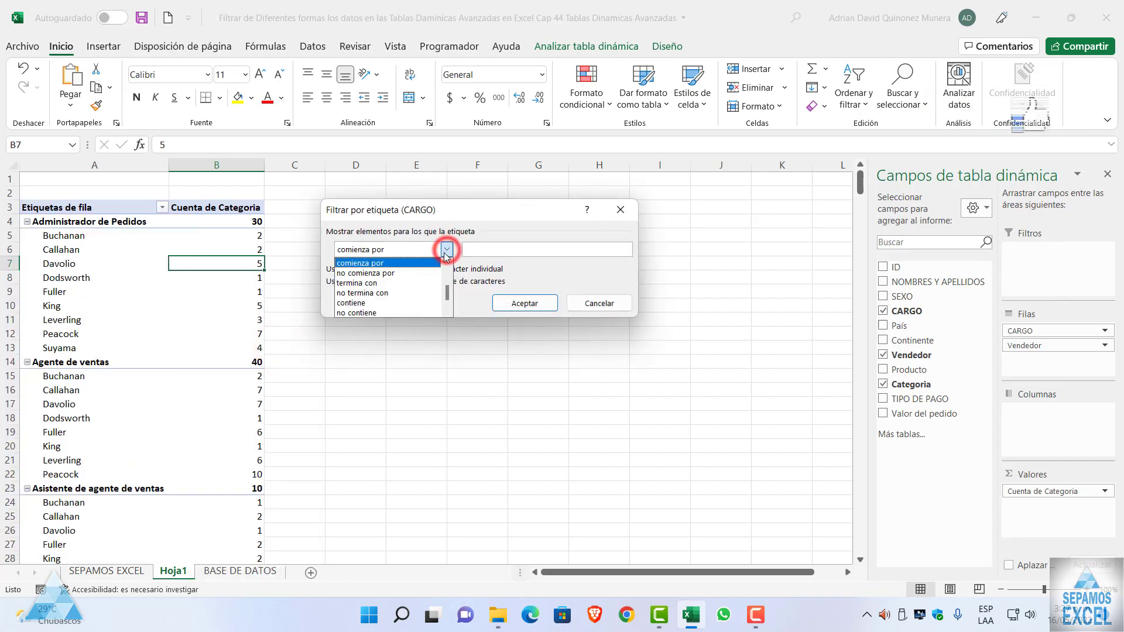
pyautogui.click(542, 249)
pyautogui.click(619, 210)
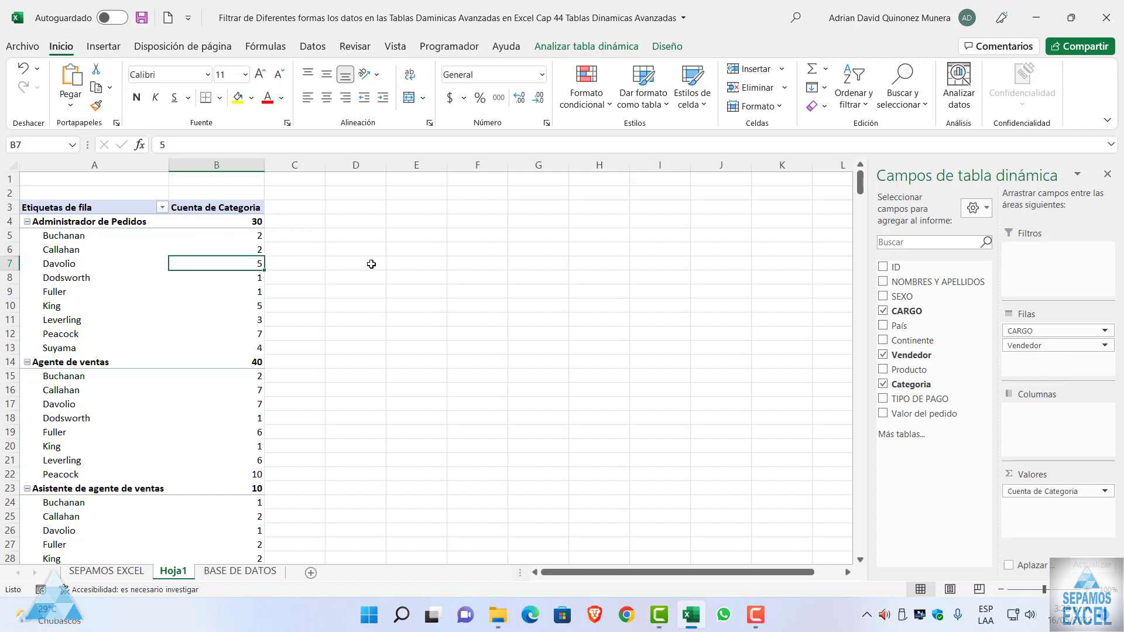
# - Remove Categoria, Vendedor and CARGO from the Hoja1 pivot table
pyautogui.click(883, 384)
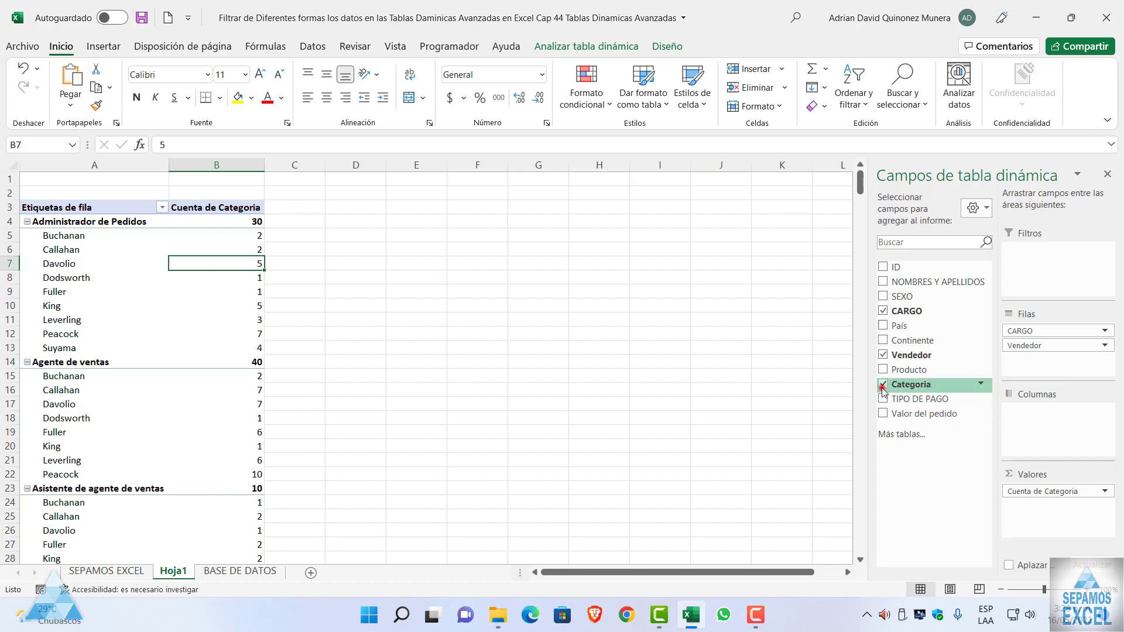
pyautogui.click(883, 355)
pyautogui.click(883, 311)
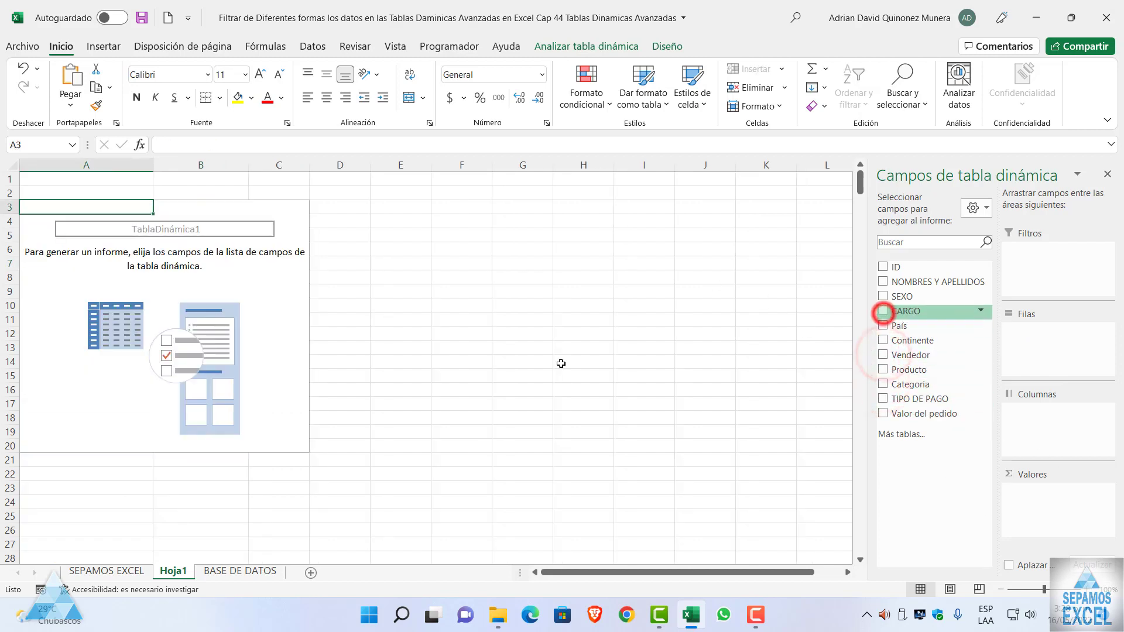
pyautogui.click(499, 373)
# - Review the País and product entries on BASE DE DATOS, then return to Hoja1
pyautogui.click(237, 571)
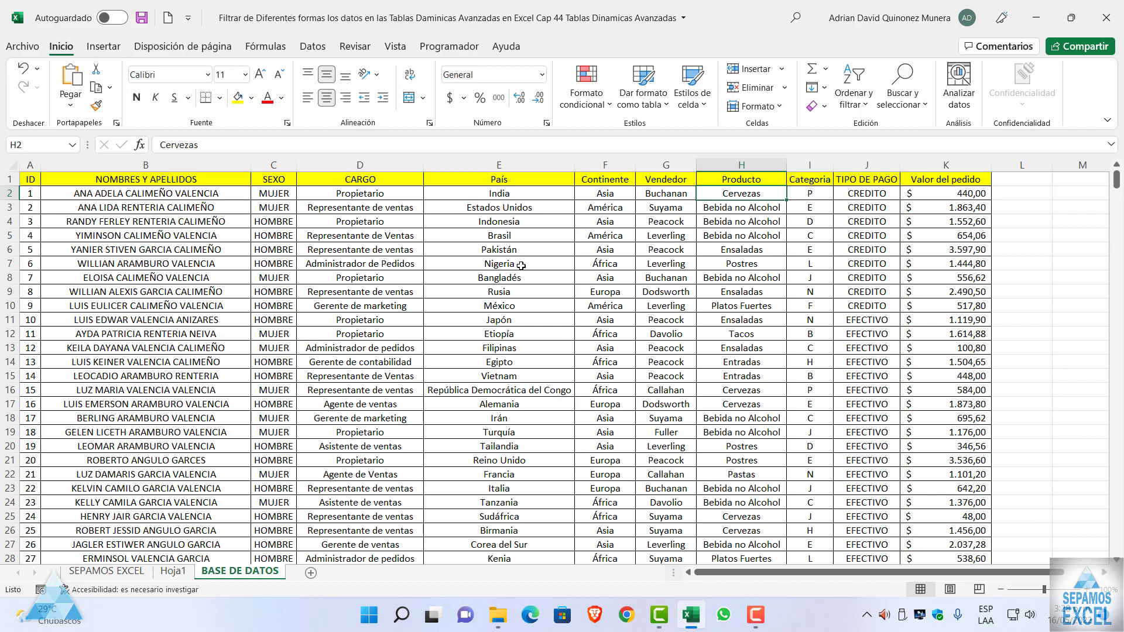
pyautogui.moveTo(484, 180)
pyautogui.mouseDown()
pyautogui.moveTo(495, 252)
pyautogui.moveTo(496, 239)
pyautogui.mouseUp()
pyautogui.click(741, 278)
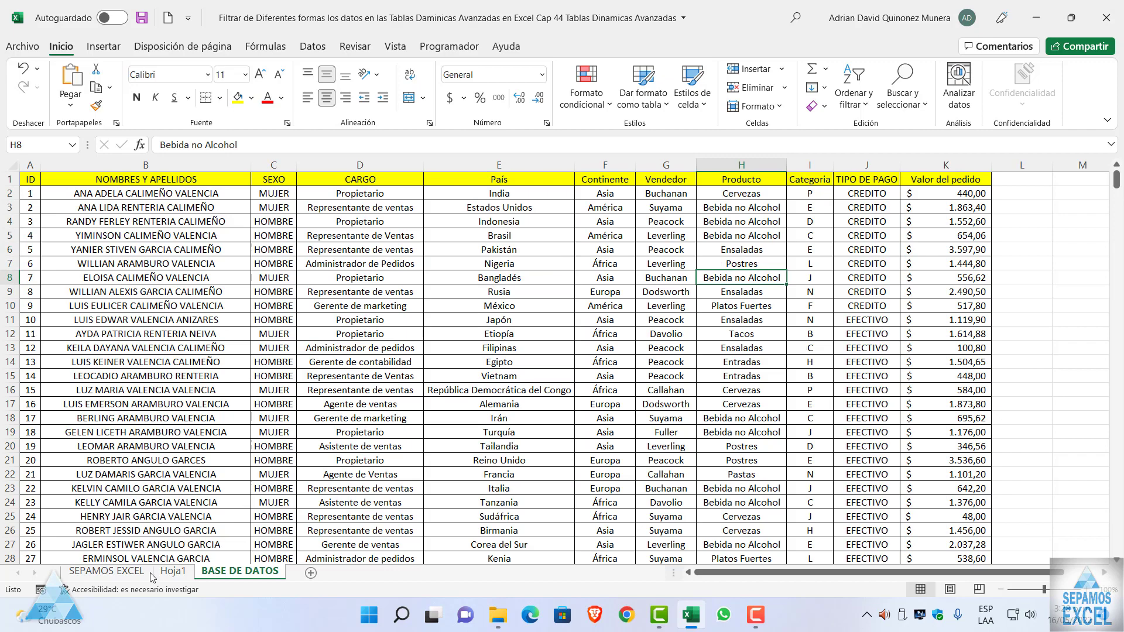
pyautogui.click(171, 571)
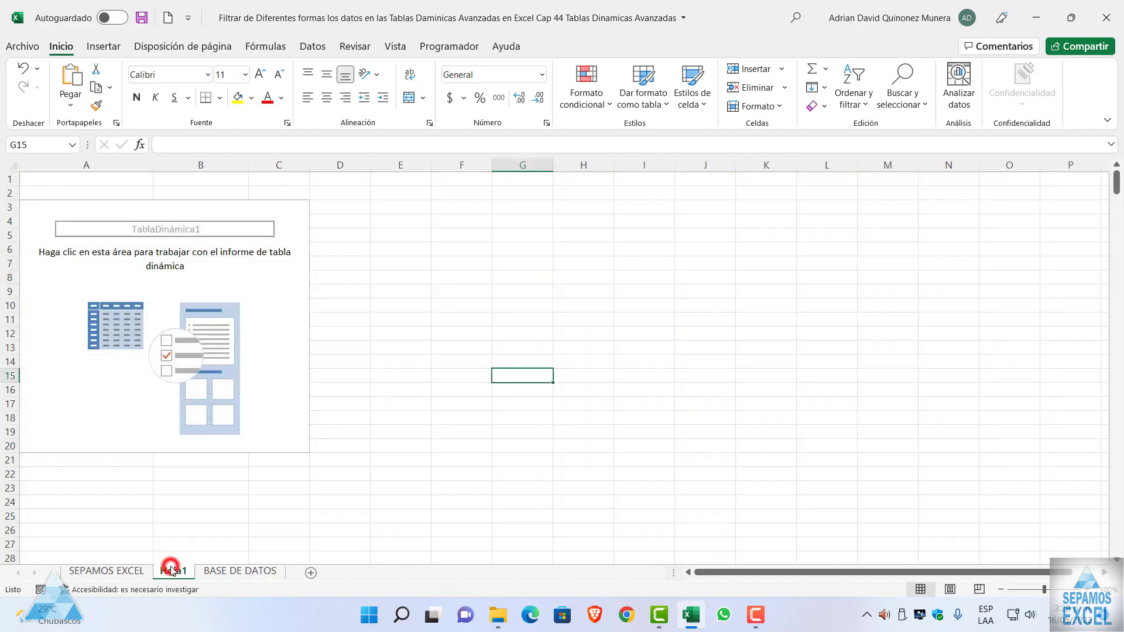
pyautogui.click(242, 373)
pyautogui.click(883, 325)
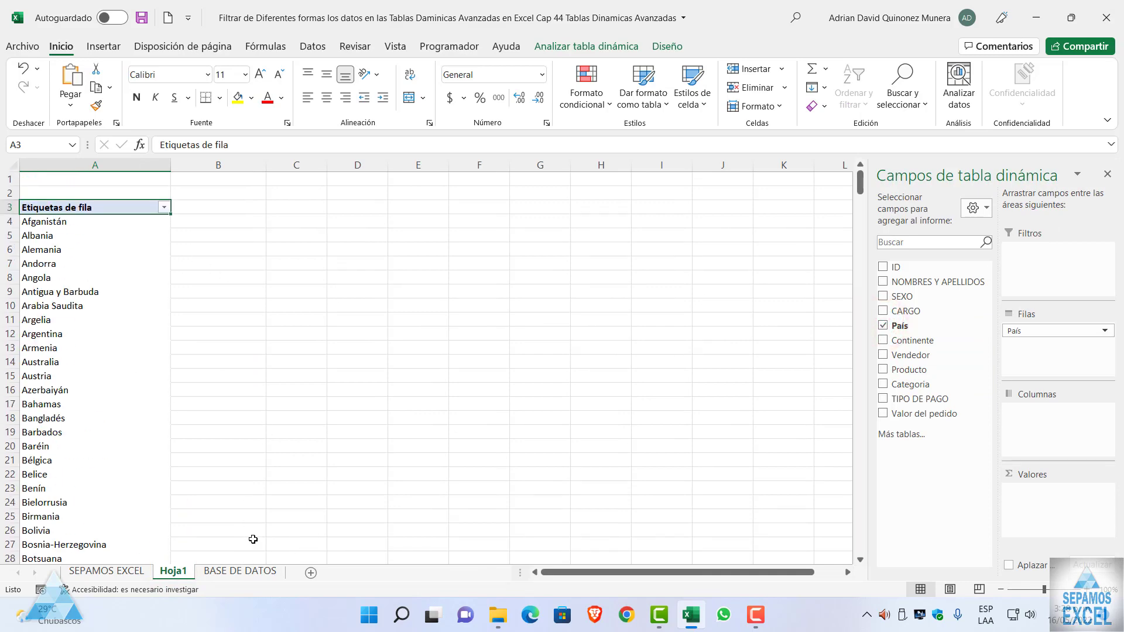
pyautogui.click(228, 571)
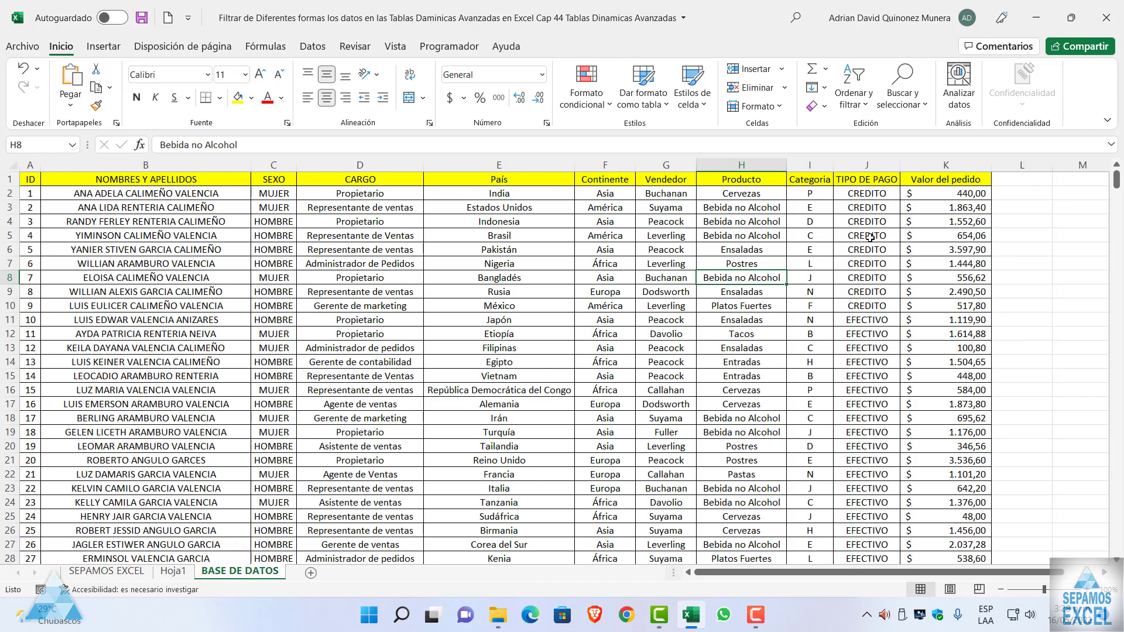
pyautogui.click(173, 572)
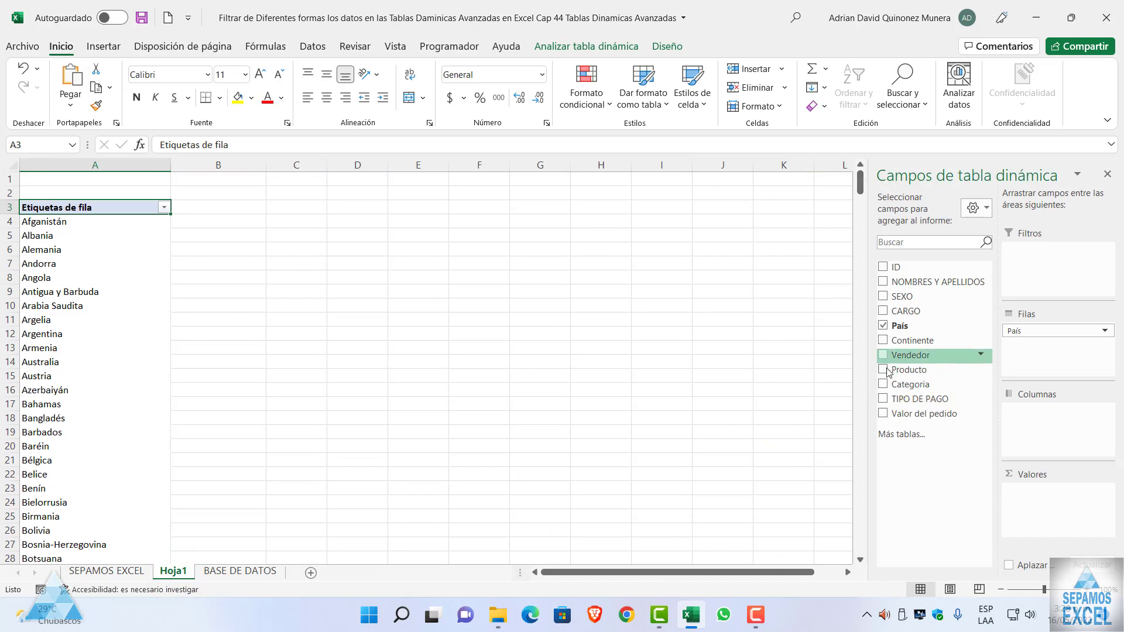
pyautogui.click(883, 399)
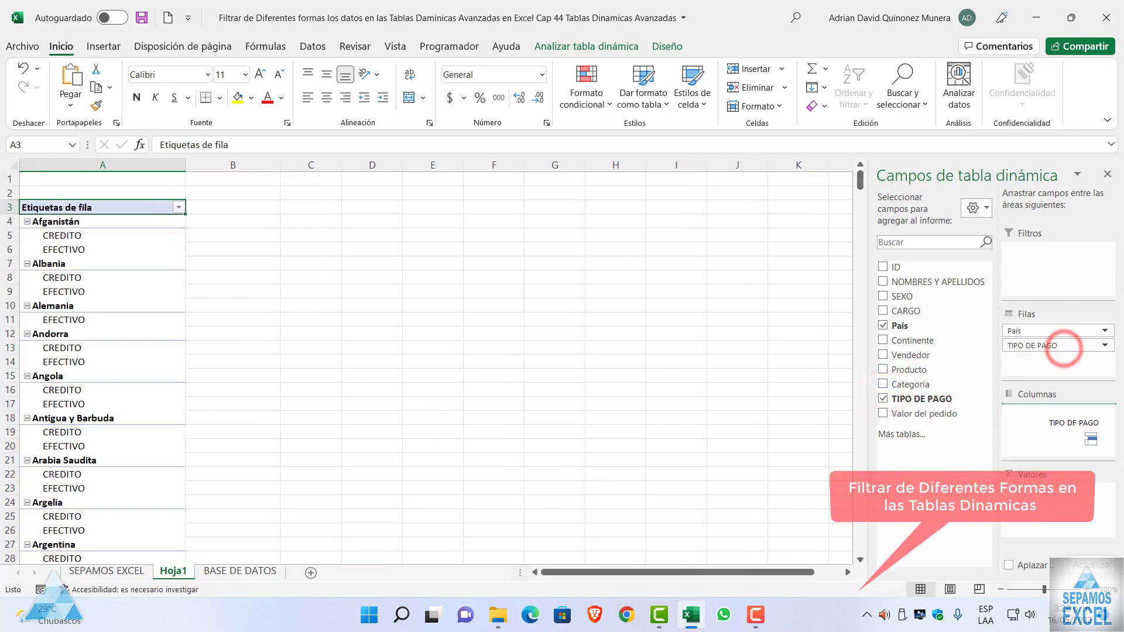
pyautogui.moveTo(1065, 352); pyautogui.dragTo(1057, 416)
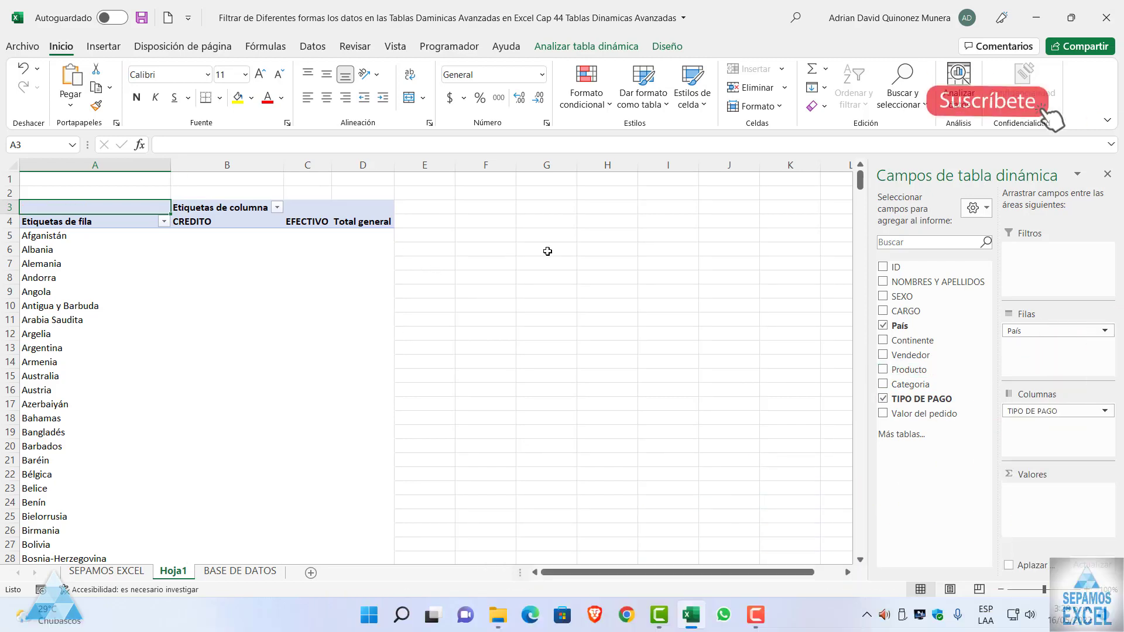
pyautogui.click(197, 295)
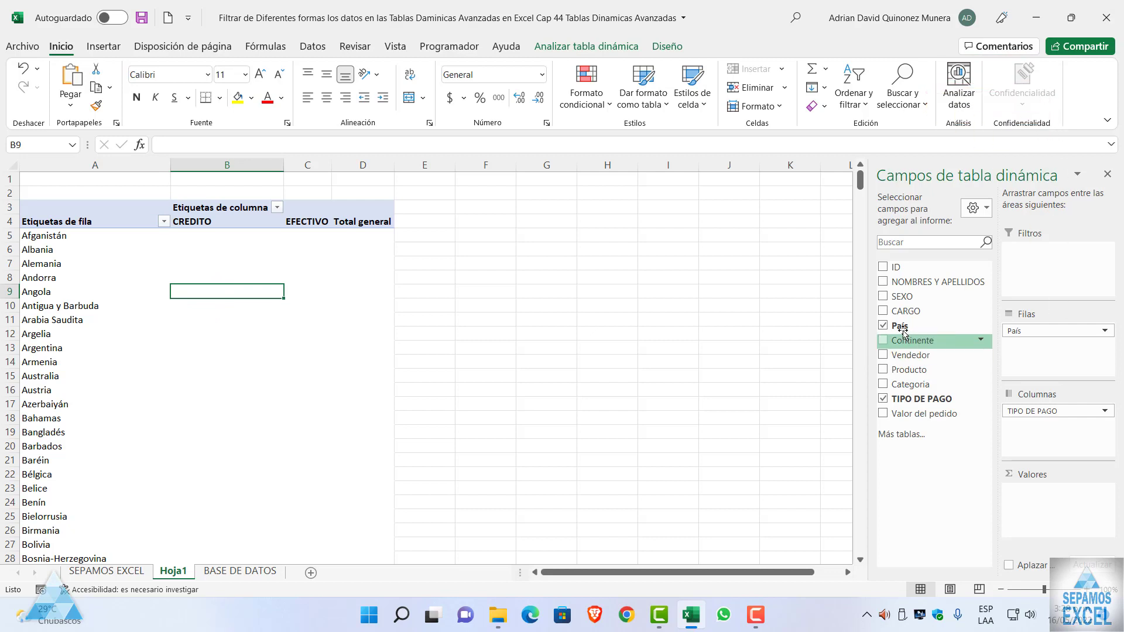
pyautogui.moveTo(900, 326)
pyautogui.mouseDown()
pyautogui.moveTo(1054, 507)
pyautogui.moveTo(1041, 497)
pyautogui.mouseUp()
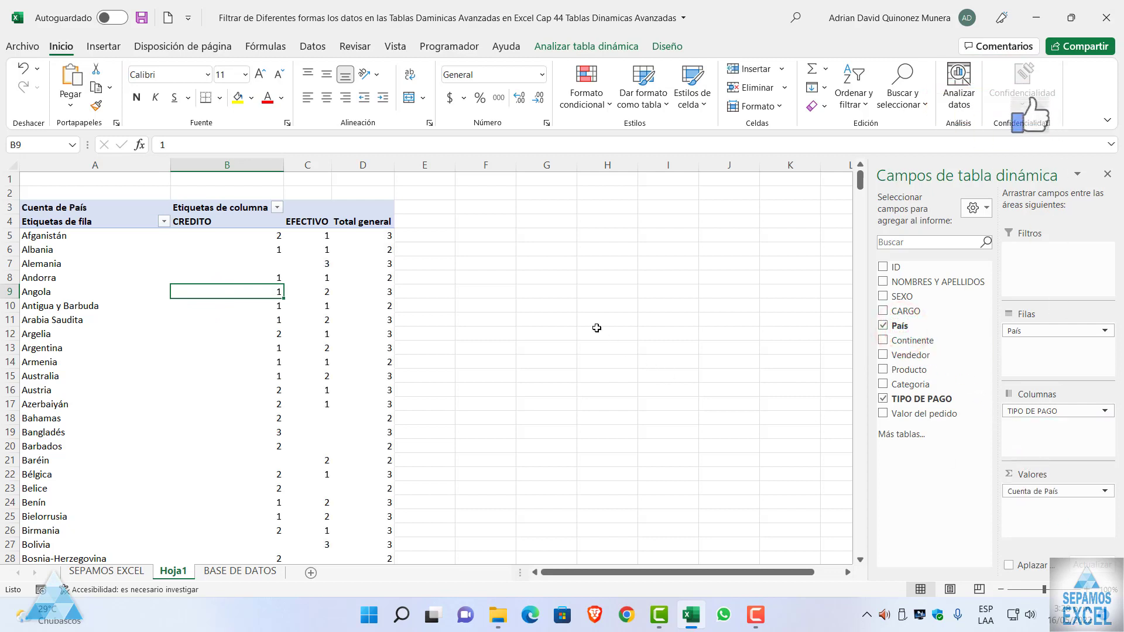
pyautogui.scroll(-6, 239, 344)
pyautogui.scroll(-5, 240, 344)
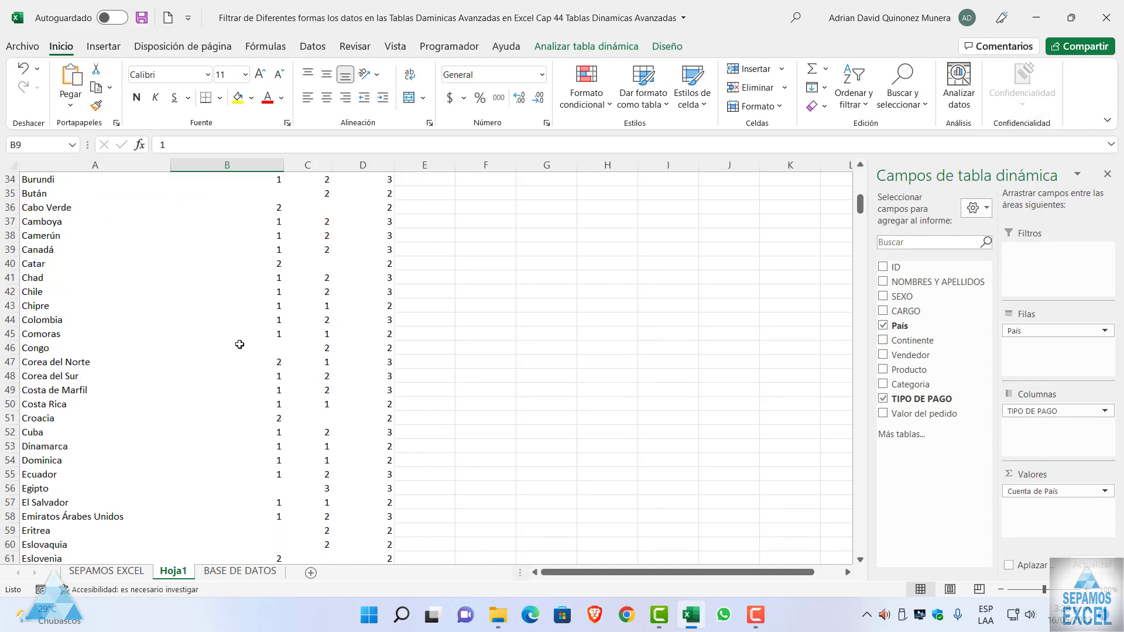
pyautogui.scroll(-7, 240, 345)
pyautogui.scroll(4, 239, 344)
pyautogui.scroll(12, 240, 344)
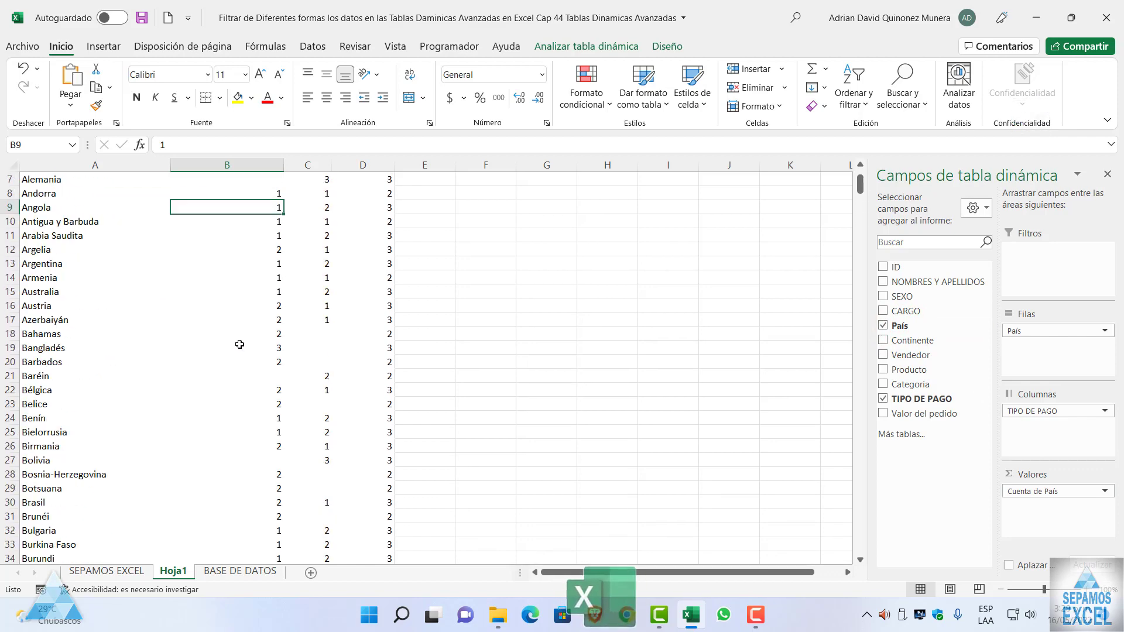
pyautogui.scroll(2, 239, 344)
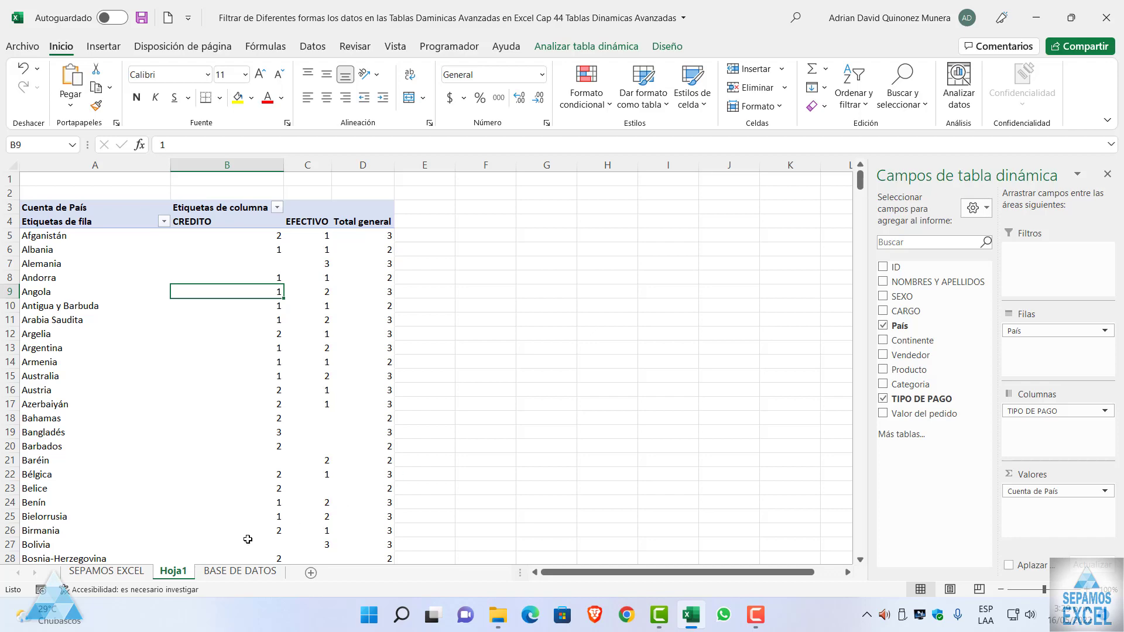
pyautogui.click(240, 571)
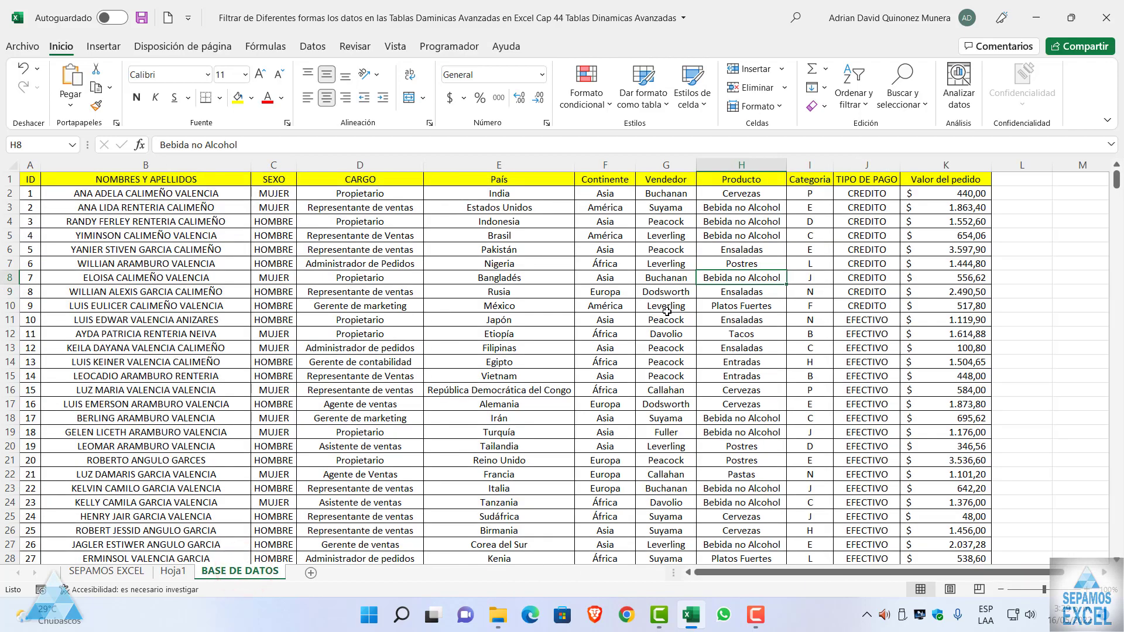
pyautogui.moveTo(606, 179); pyautogui.dragTo(613, 301)
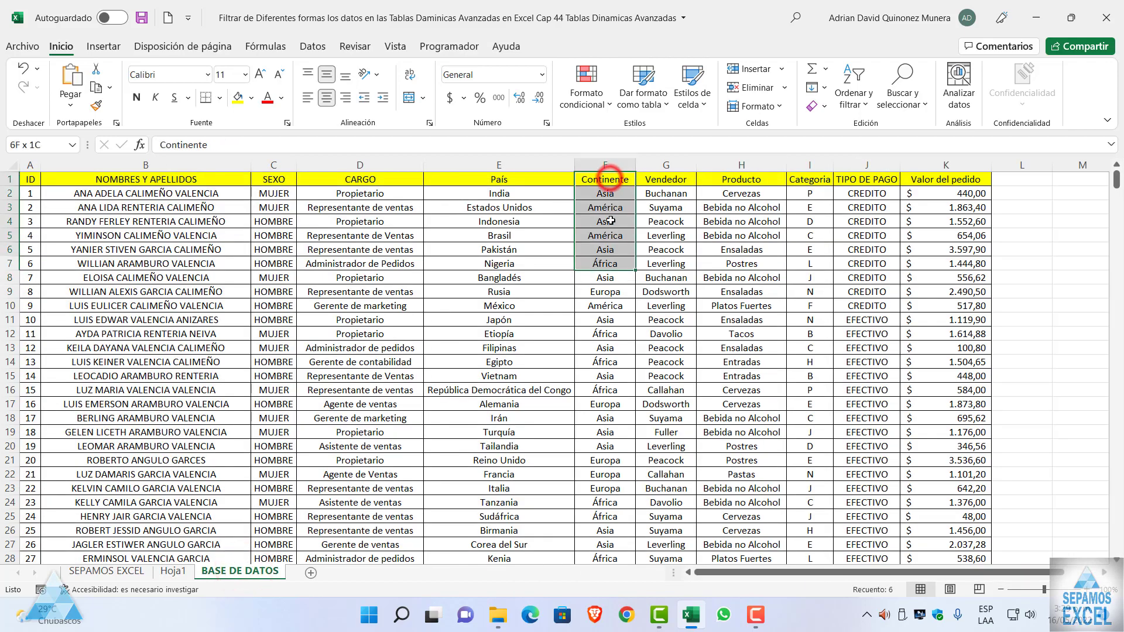
pyautogui.click(455, 290)
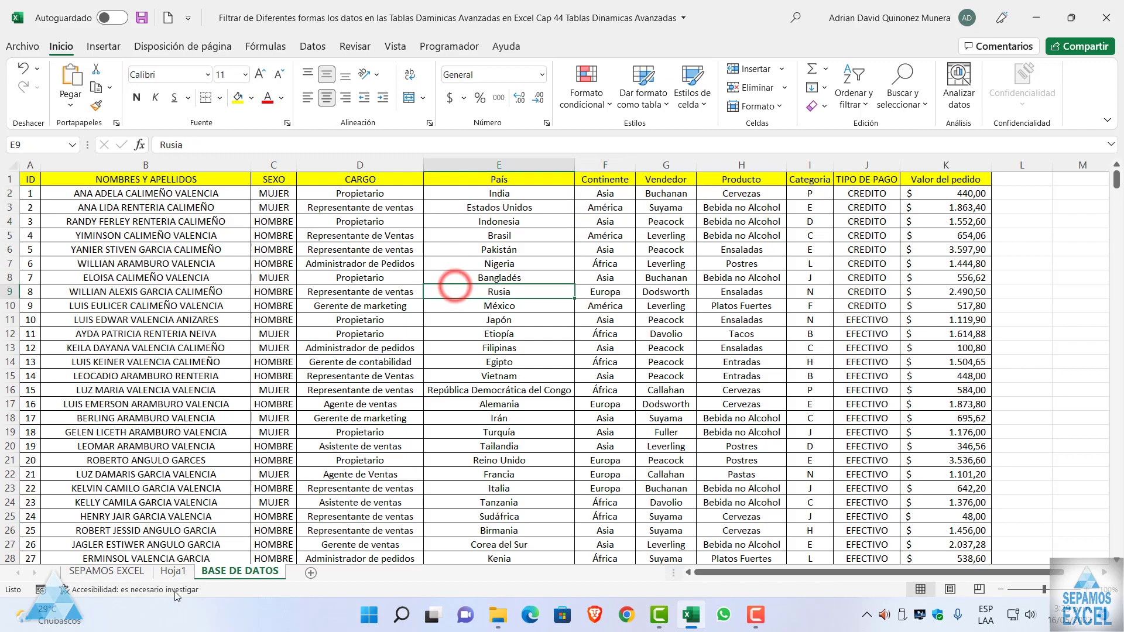
pyautogui.click(173, 572)
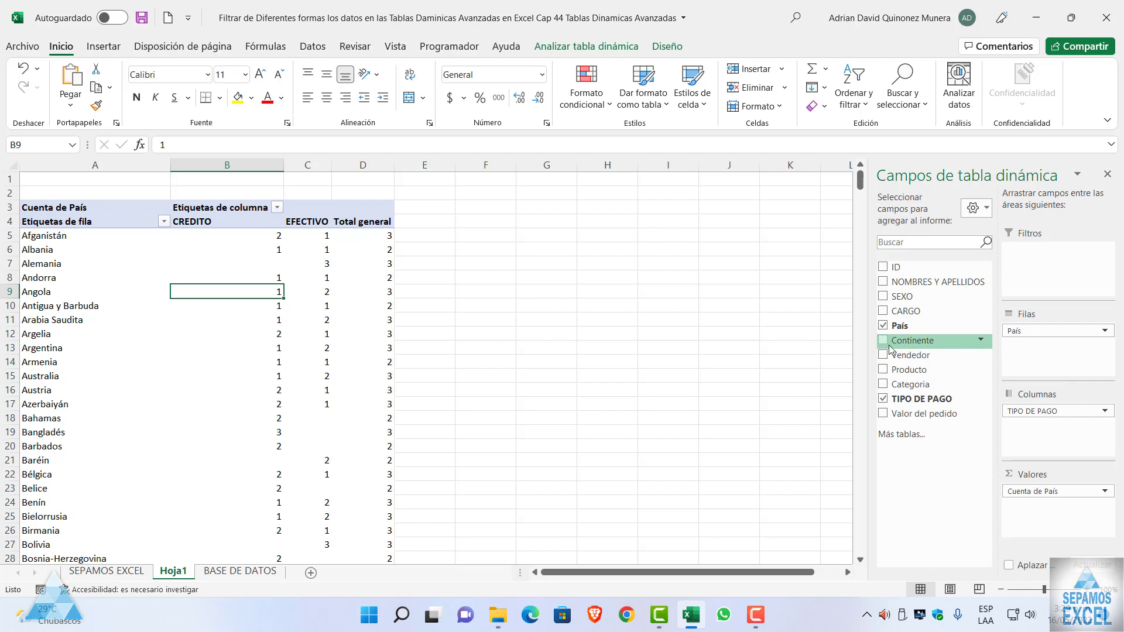
# - Add Continente as a report filter above the pivot, leaving it at (Todas)
pyautogui.moveTo(879, 344); pyautogui.dragTo(1058, 282)
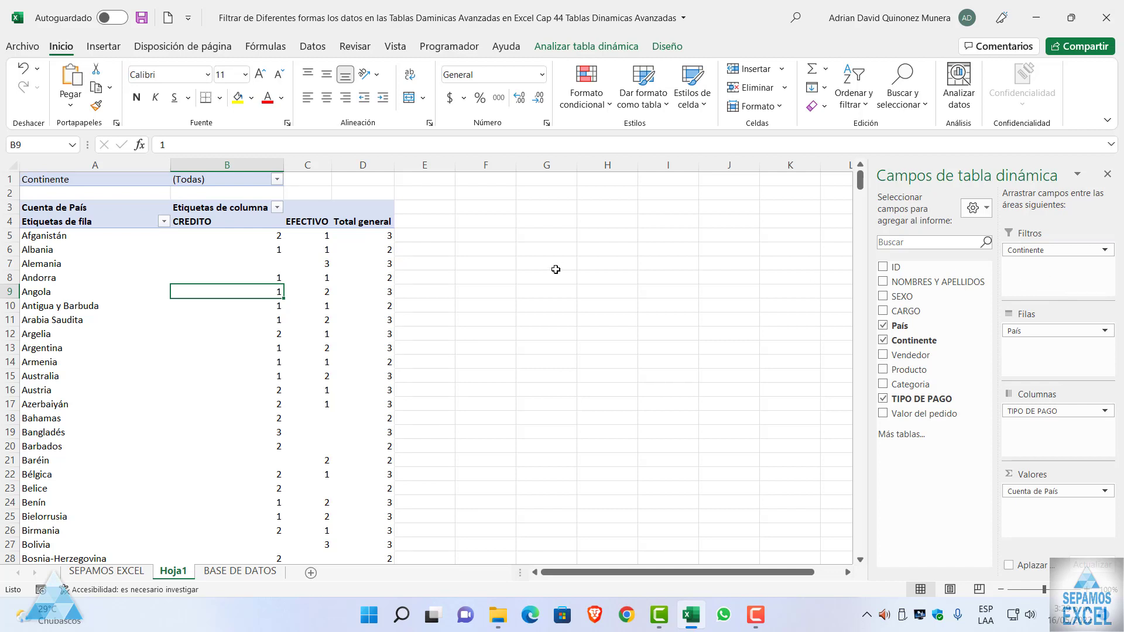
pyautogui.click(277, 180)
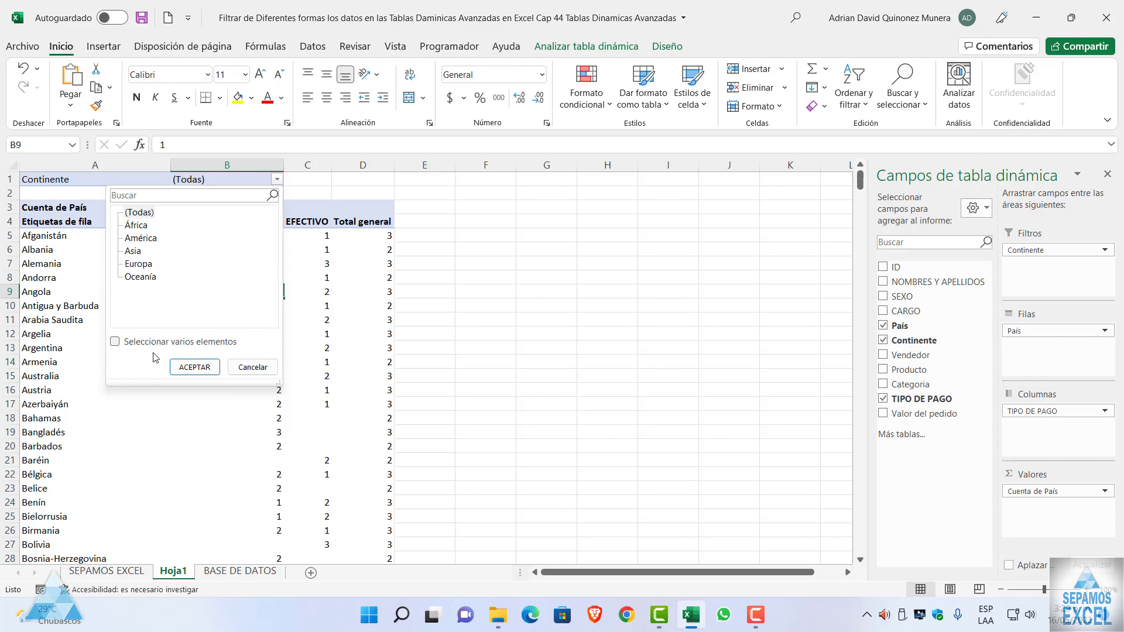
pyautogui.click(250, 574)
# - Inspect the Continente values in column F of BASE DE DATOS, then return to Hoja1
pyautogui.click(251, 574)
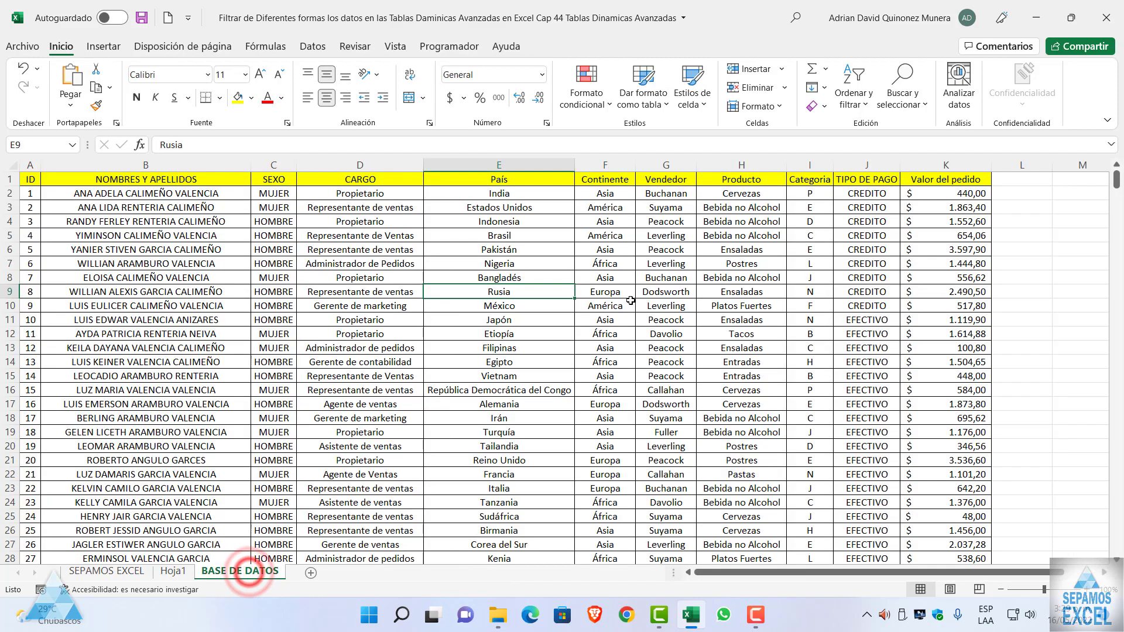
pyautogui.moveTo(615, 193); pyautogui.dragTo(606, 503)
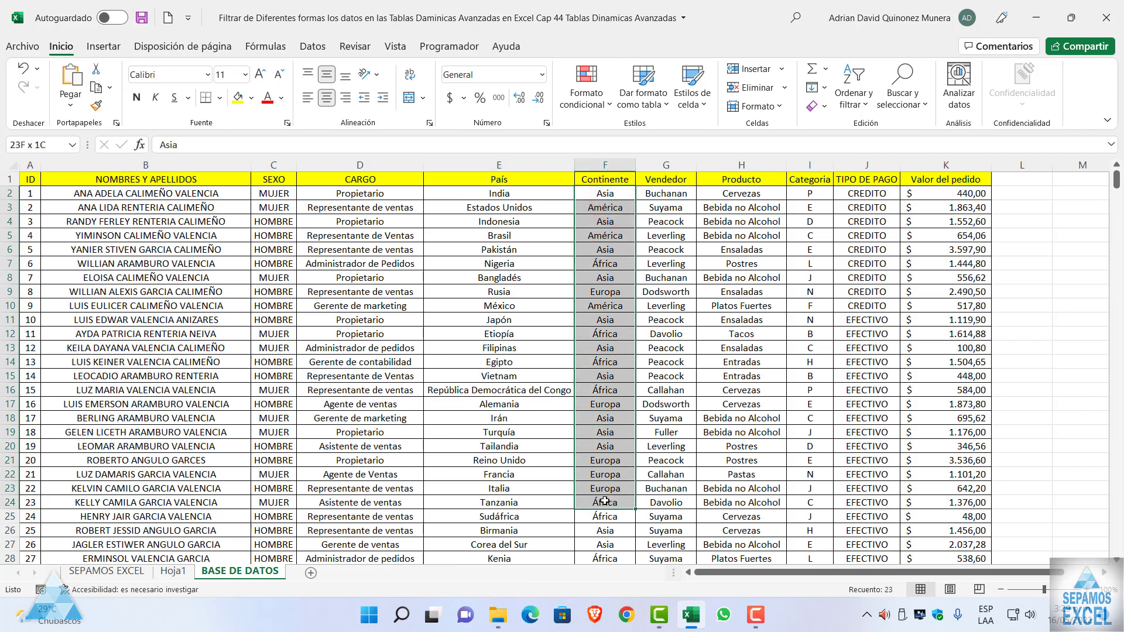
pyautogui.scroll(-5, 605, 492)
pyautogui.scroll(5, 605, 490)
pyautogui.click(599, 386)
pyautogui.click(173, 571)
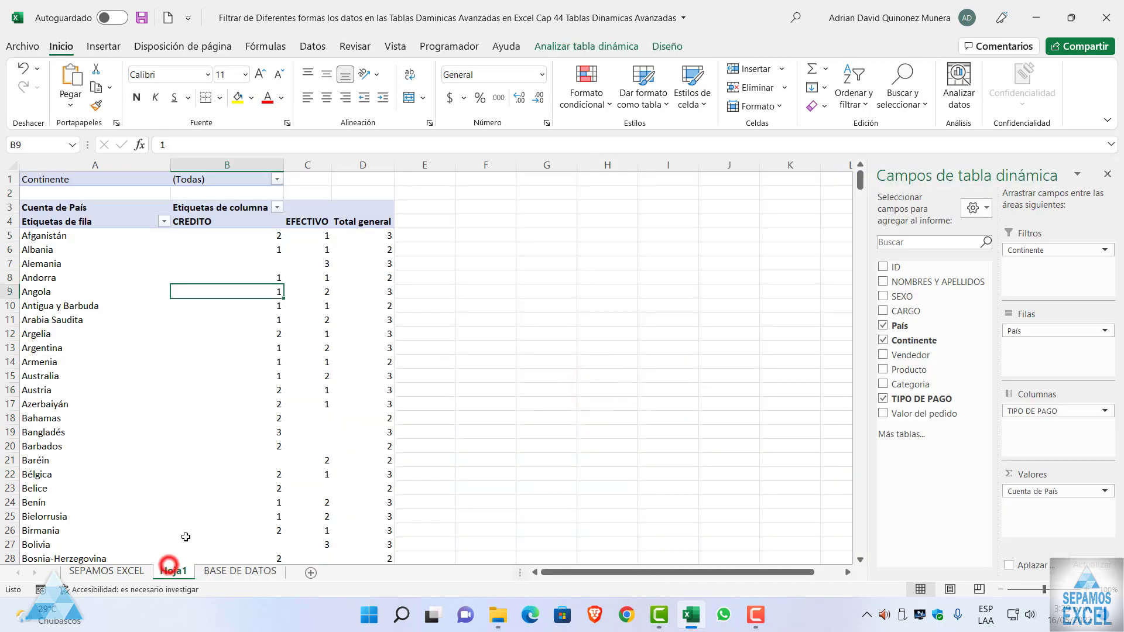
pyautogui.moveTo(363, 292)
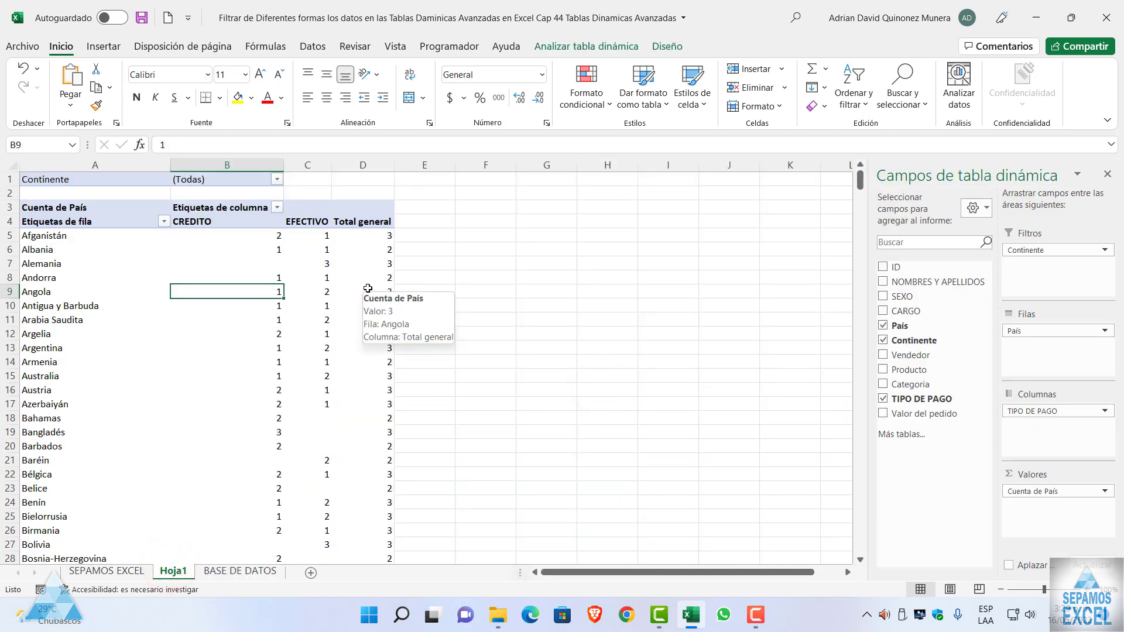
# - Set the Continente filter to América only, with multiple-item selection enabled
pyautogui.click(278, 179)
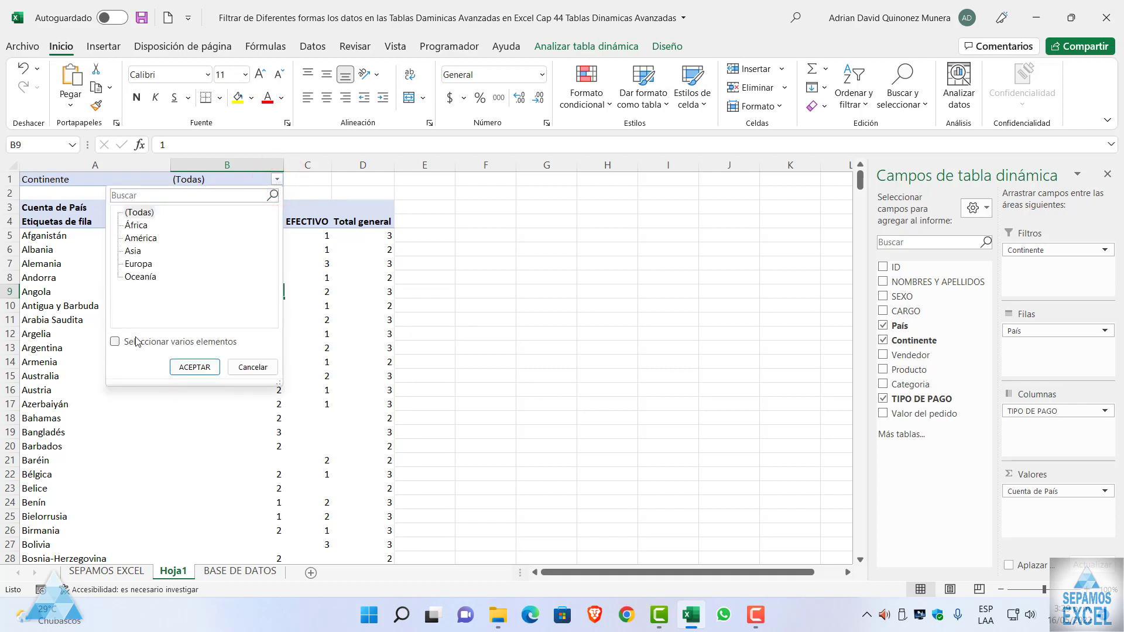
pyautogui.click(116, 343)
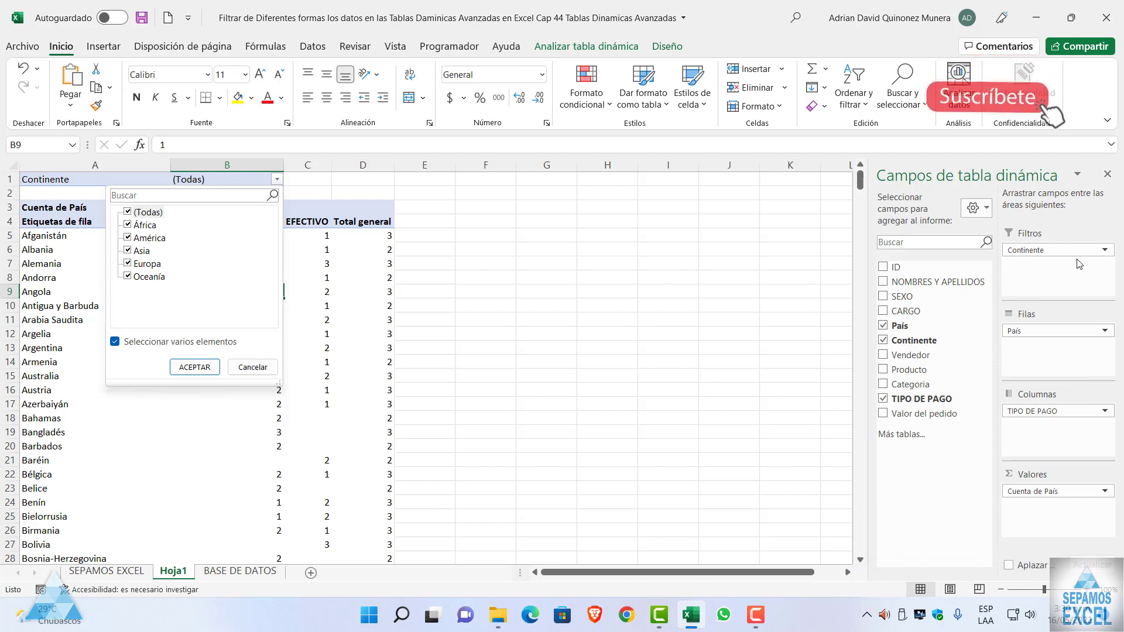
pyautogui.click(128, 212)
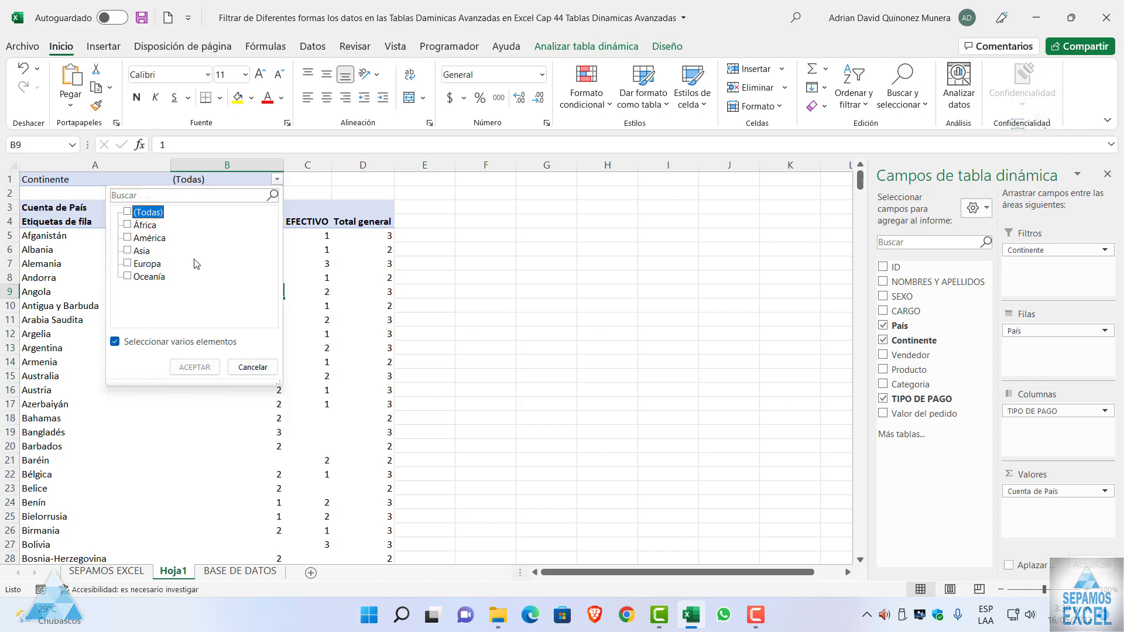
pyautogui.click(127, 237)
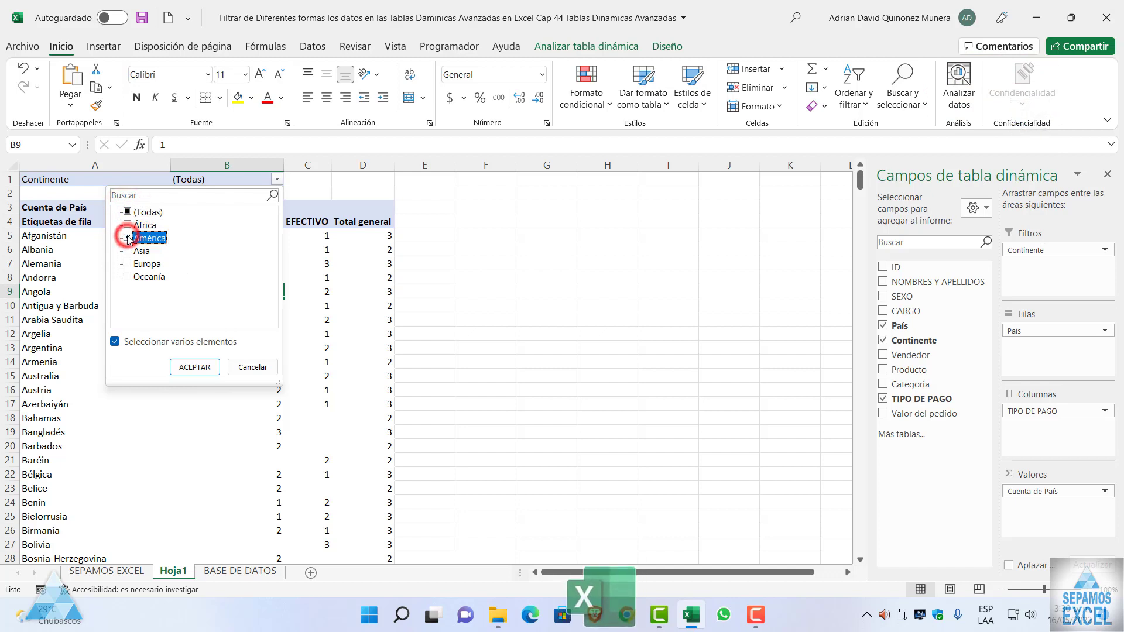
pyautogui.click(188, 367)
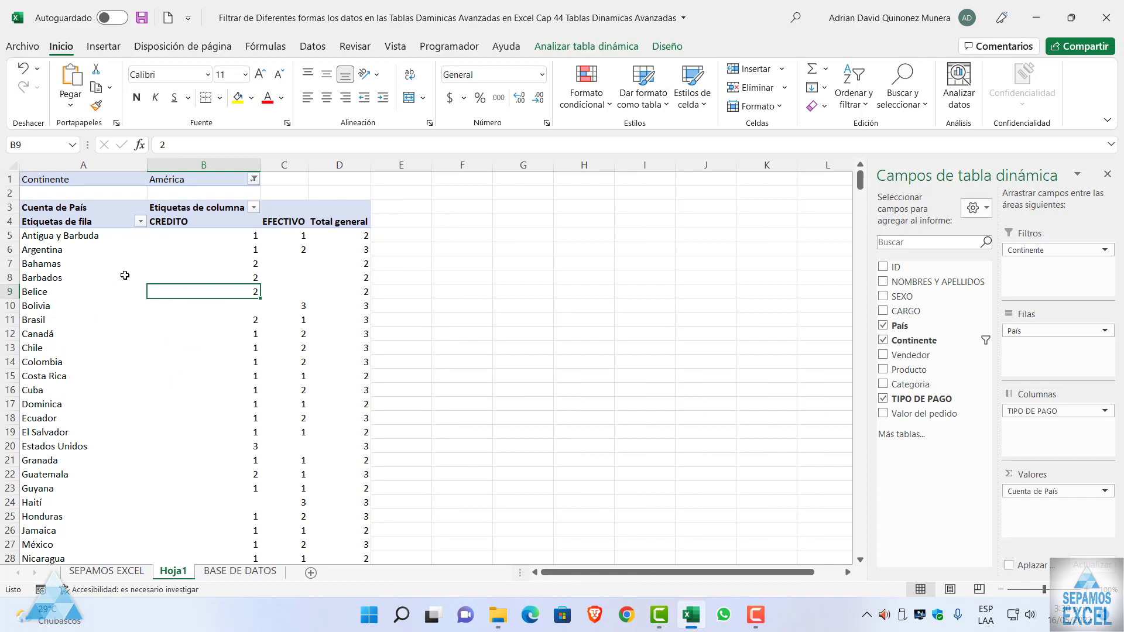
# - Scroll through the América-filtered pivot, check BASE DE DATOS, and return to Hoja1
pyautogui.scroll(-1, 124, 262)
pyautogui.scroll(-1, 124, 261)
pyautogui.scroll(-1, 124, 262)
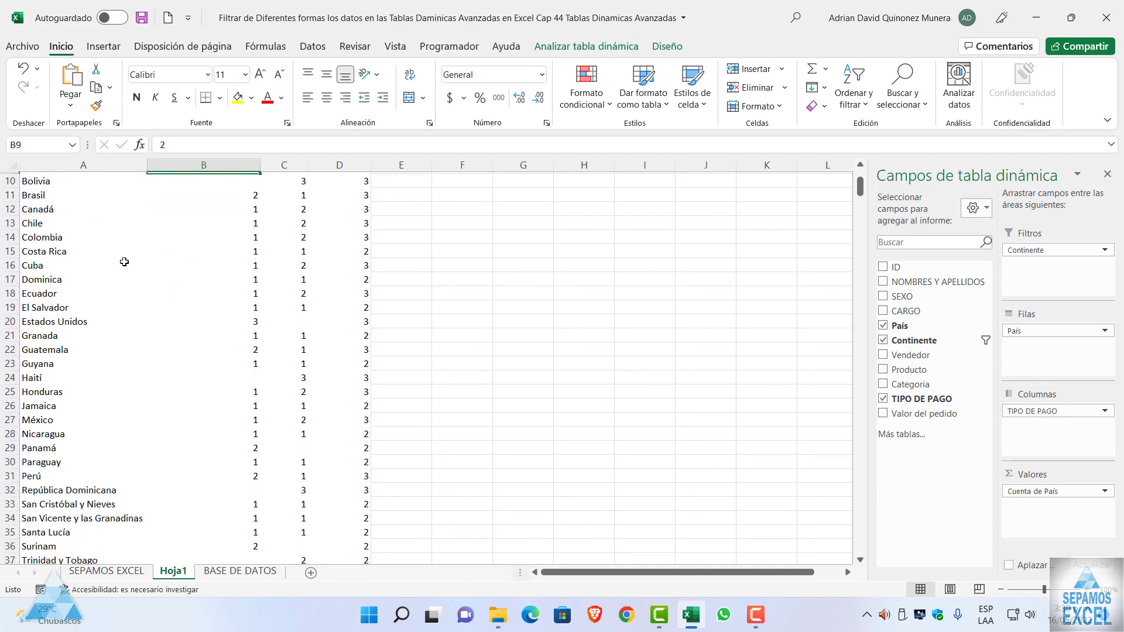
pyautogui.scroll(-1, 124, 262)
pyautogui.scroll(-1, 105, 274)
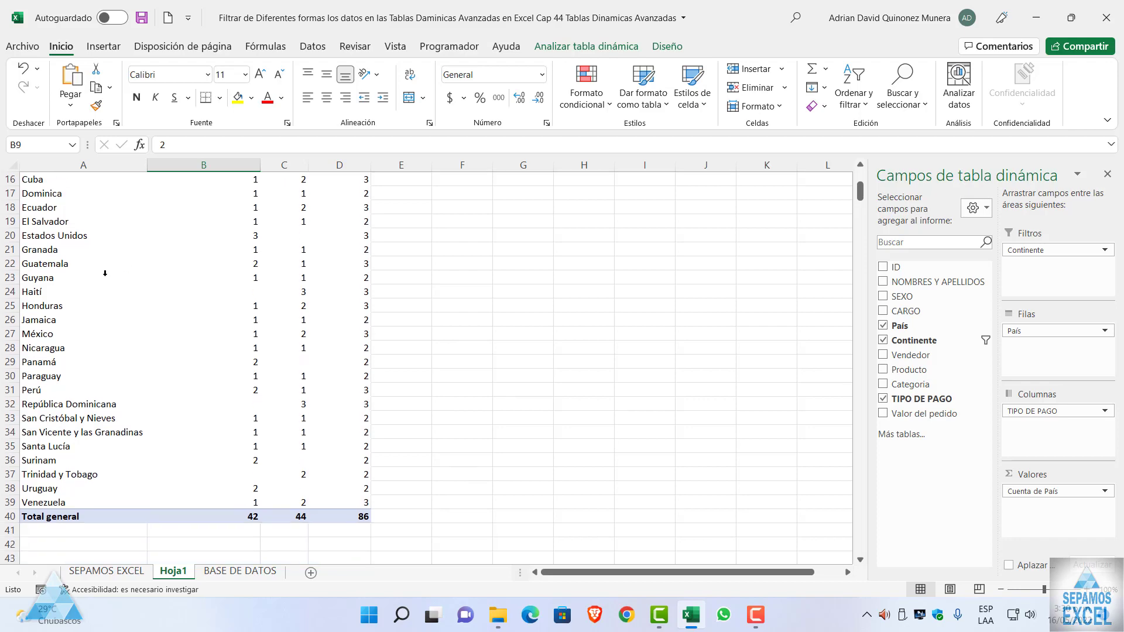
pyautogui.click(33, 293)
pyautogui.scroll(5, 151, 313)
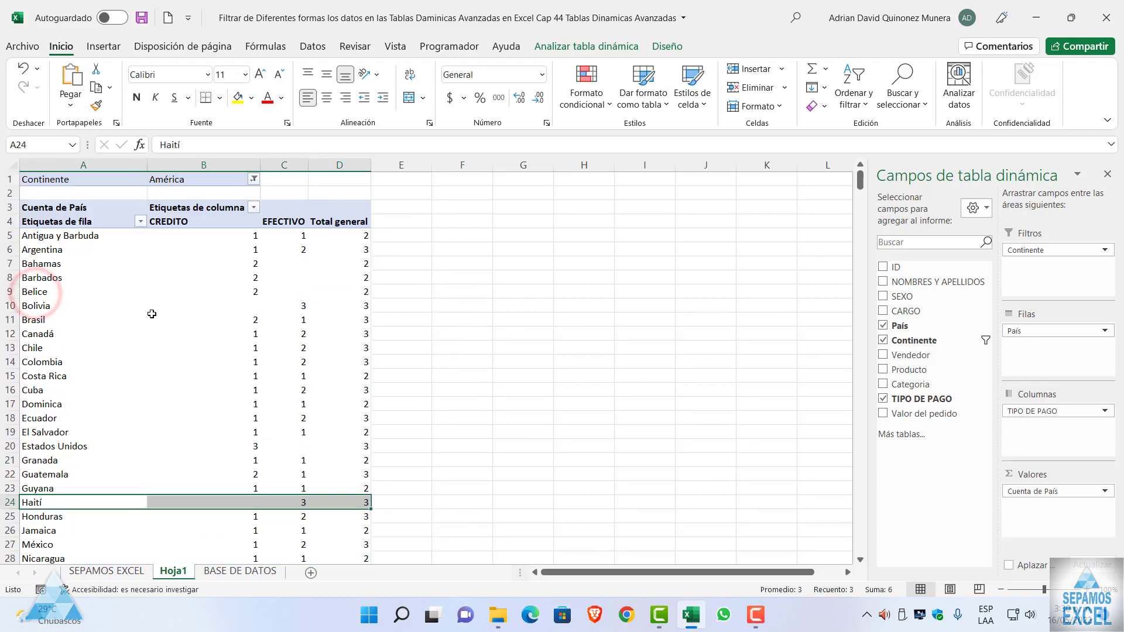
pyautogui.click(251, 572)
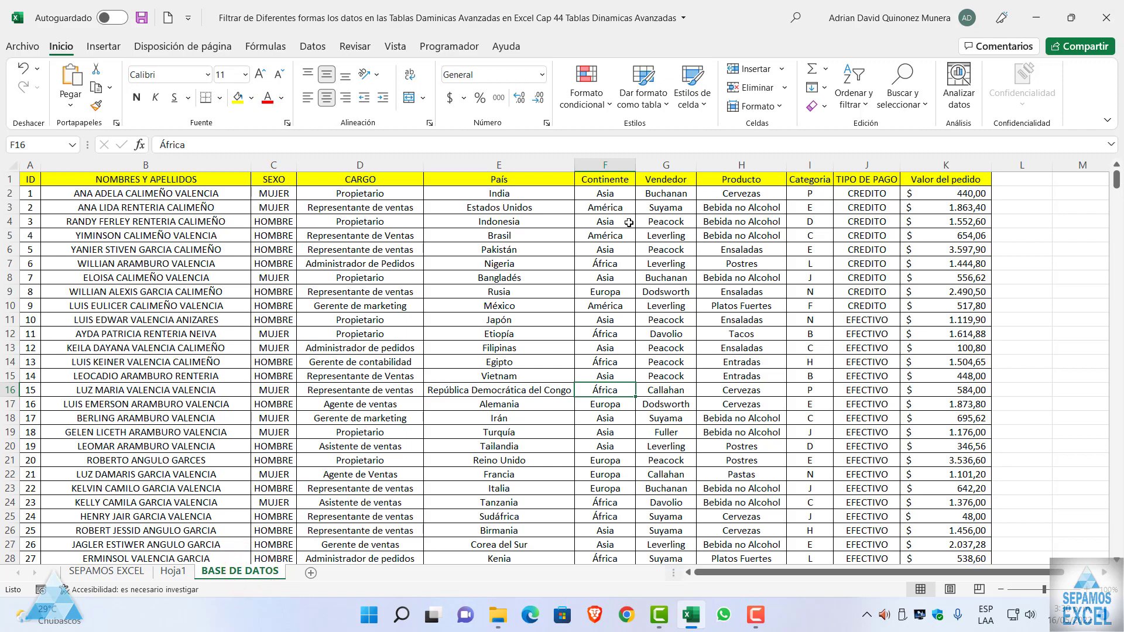
pyautogui.click(176, 570)
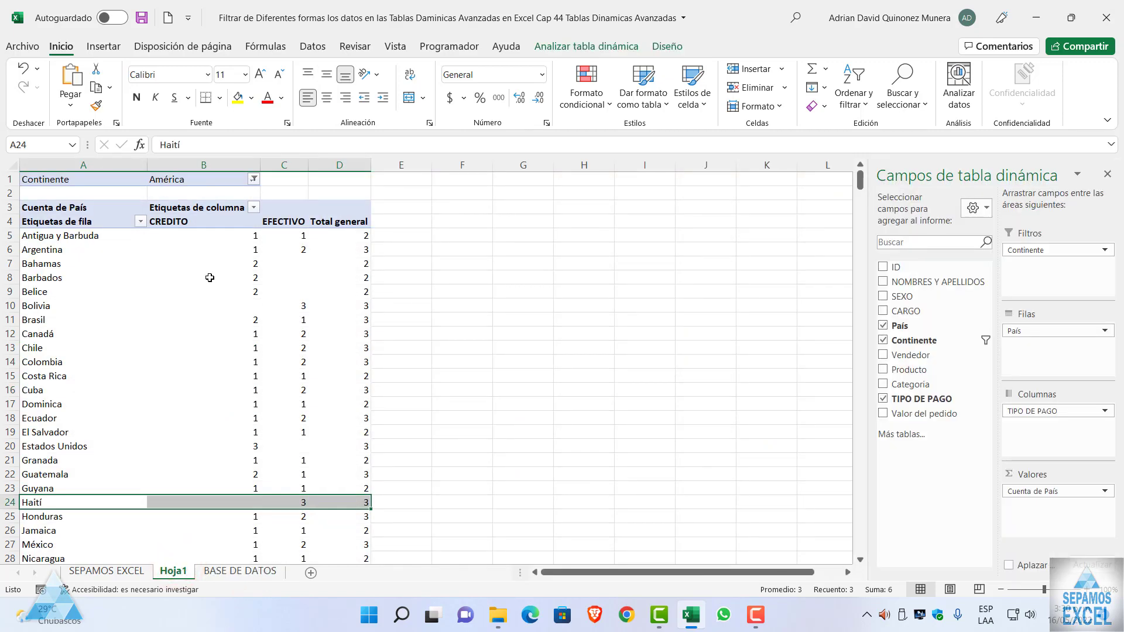
# - Review the listed American countries, from Argentina and Bolivia through Perú
pyautogui.click(75, 253)
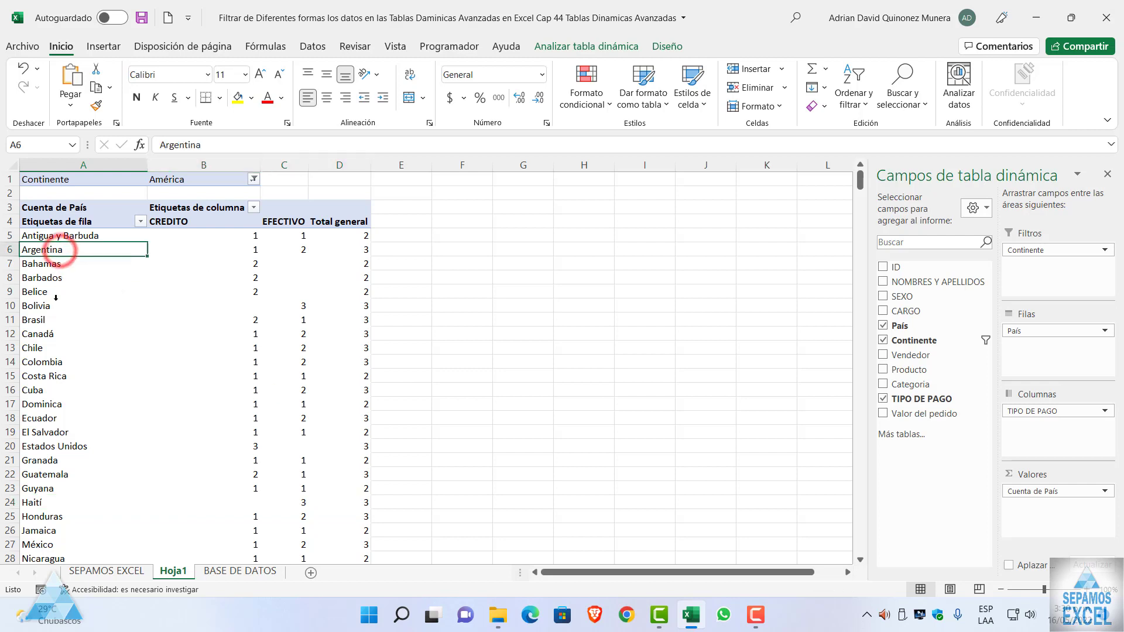
pyautogui.click(52, 309)
pyautogui.click(51, 320)
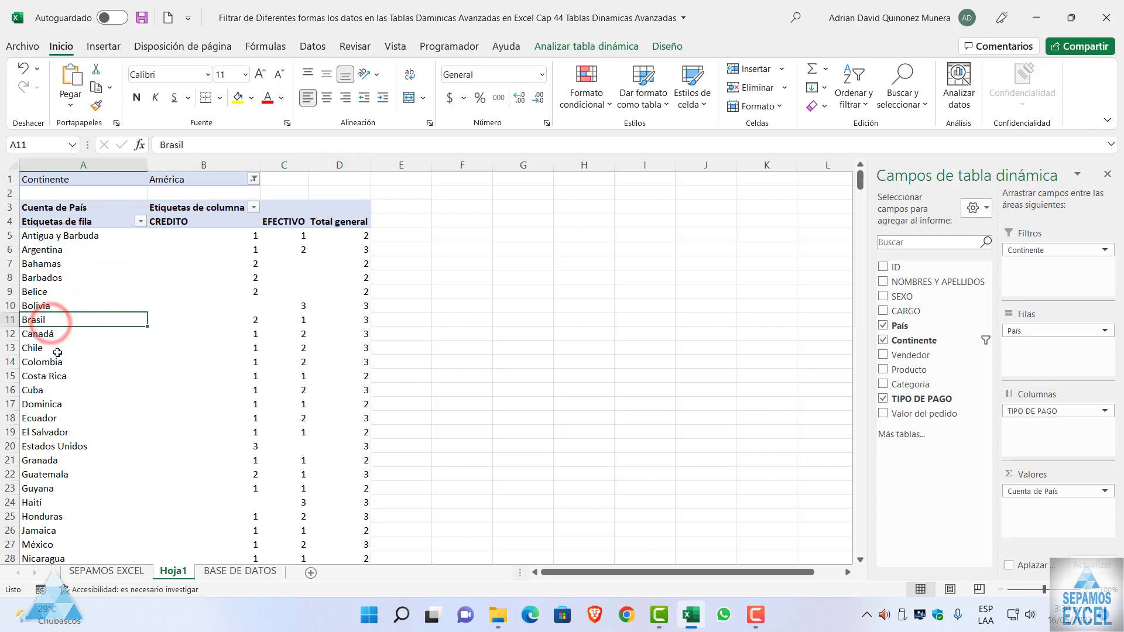
pyautogui.click(58, 348)
pyautogui.click(58, 362)
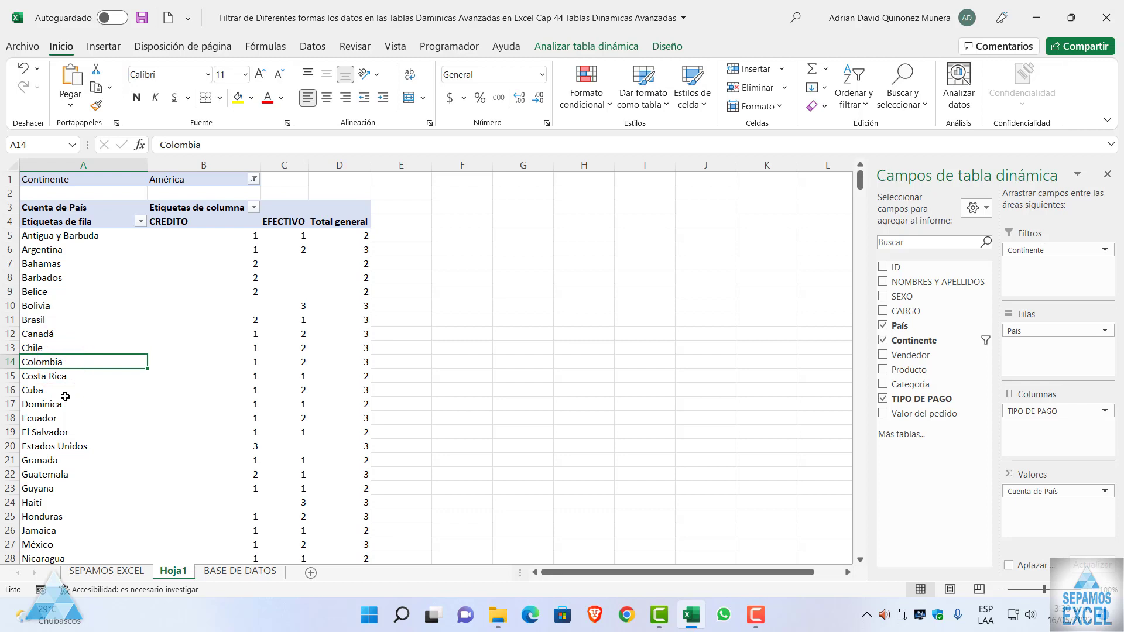
pyautogui.click(50, 417)
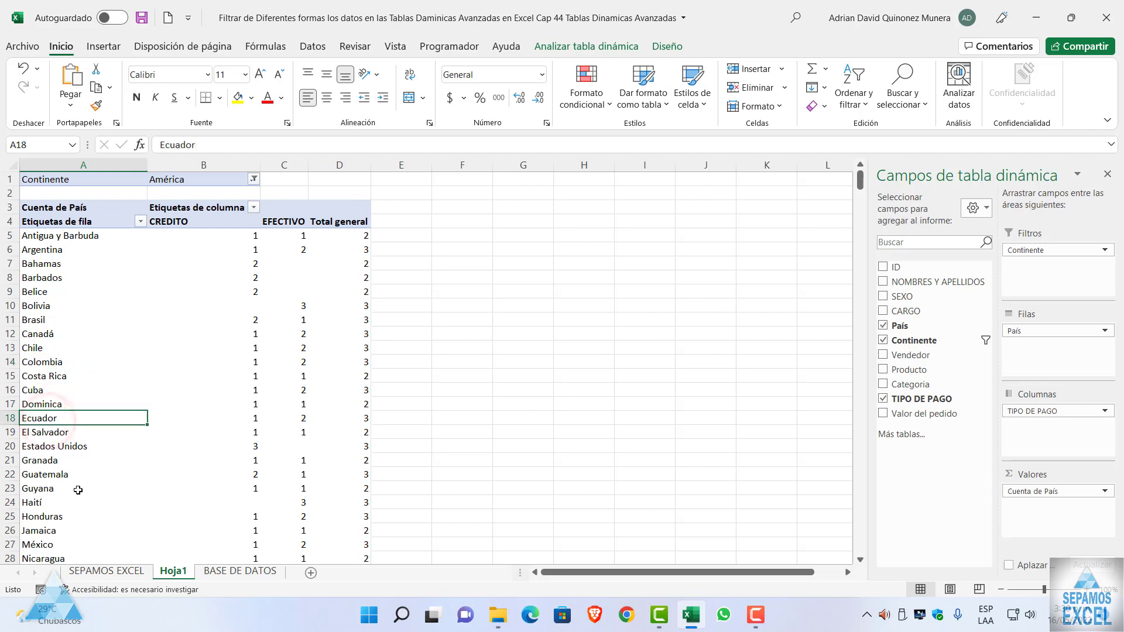
pyautogui.scroll(-2, 78, 490)
pyautogui.scroll(-1, 83, 475)
pyautogui.scroll(-1, 83, 472)
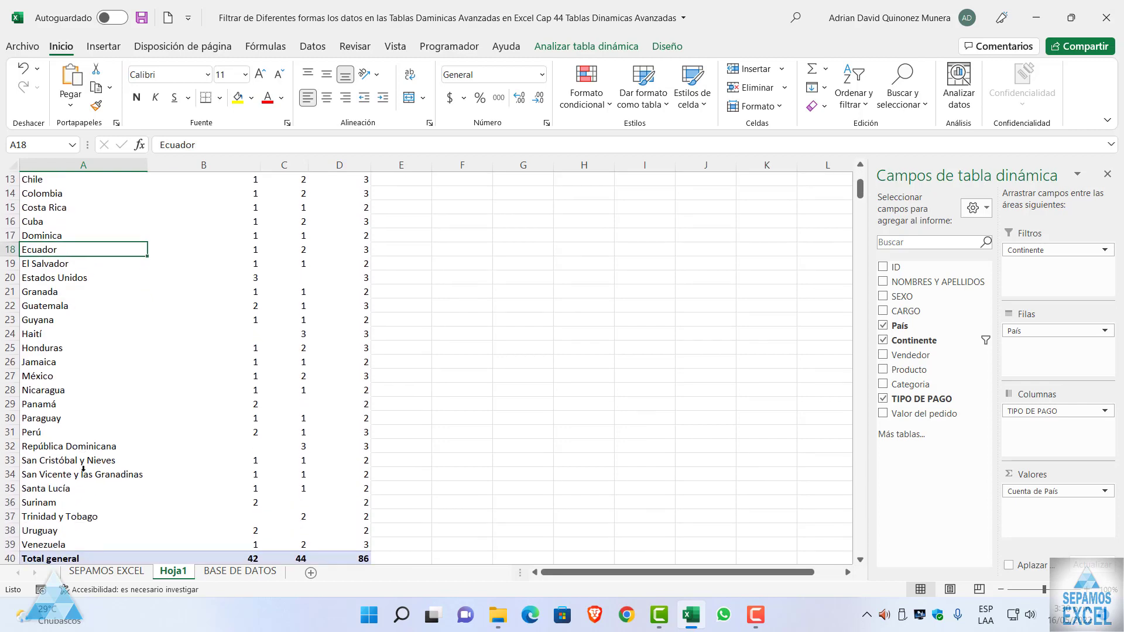
pyautogui.click(32, 434)
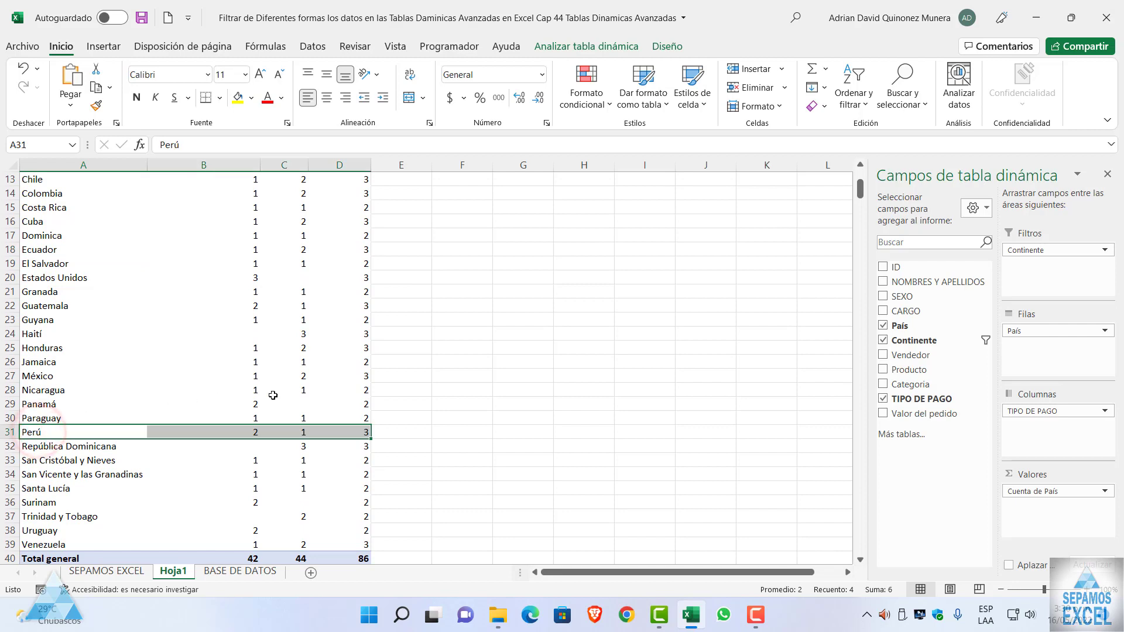
pyautogui.moveTo(273, 396)
pyautogui.scroll(4, 273, 395)
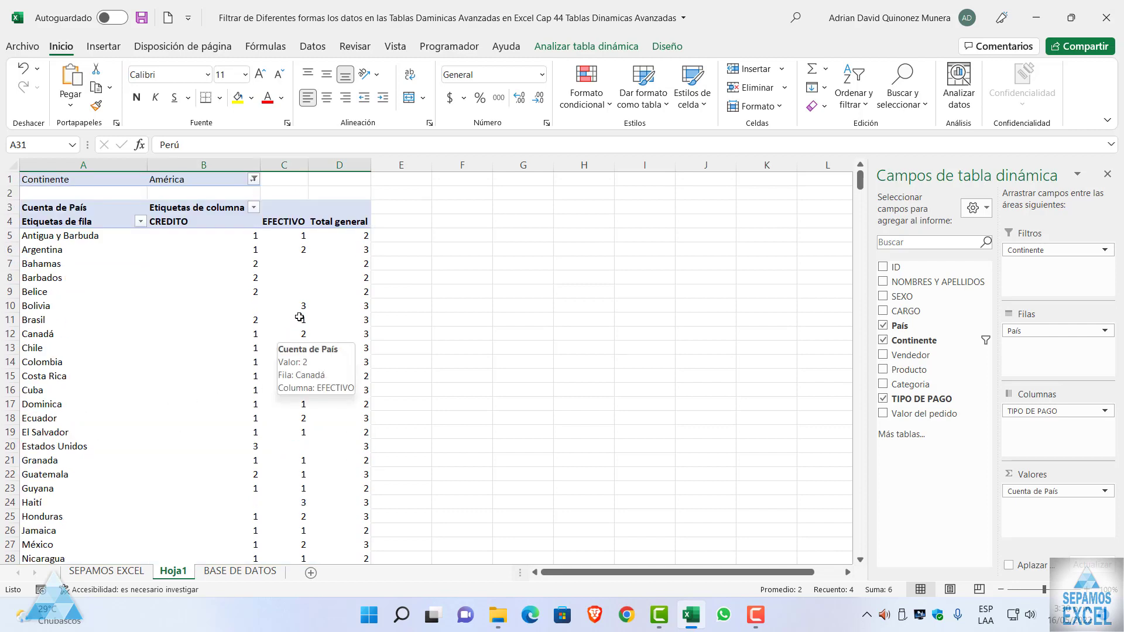
# - Filter Continente to Europa only and check totals: 60 CREDITO, 53 EFECTIVO, 113
pyautogui.click(254, 179)
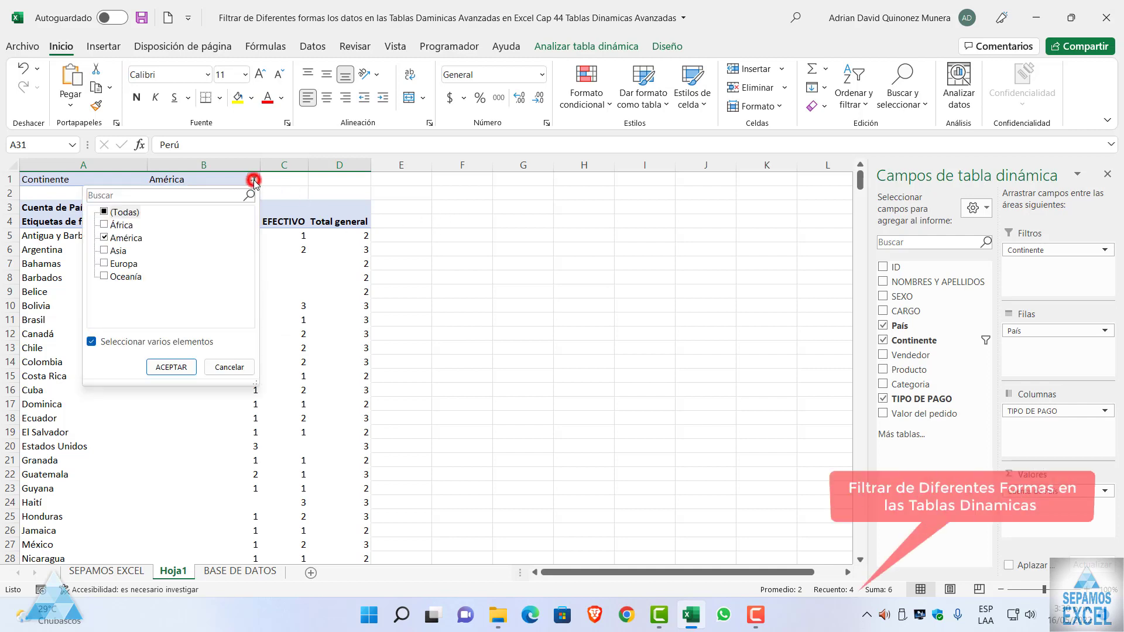
pyautogui.click(106, 213)
pyautogui.click(106, 212)
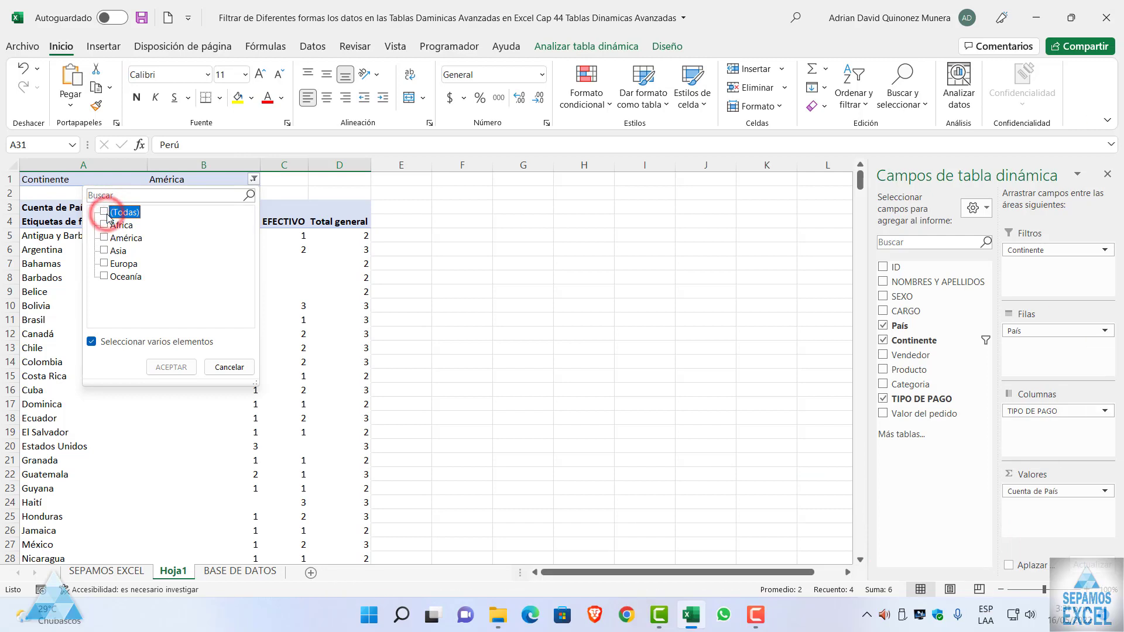
pyautogui.click(107, 264)
pyautogui.click(161, 368)
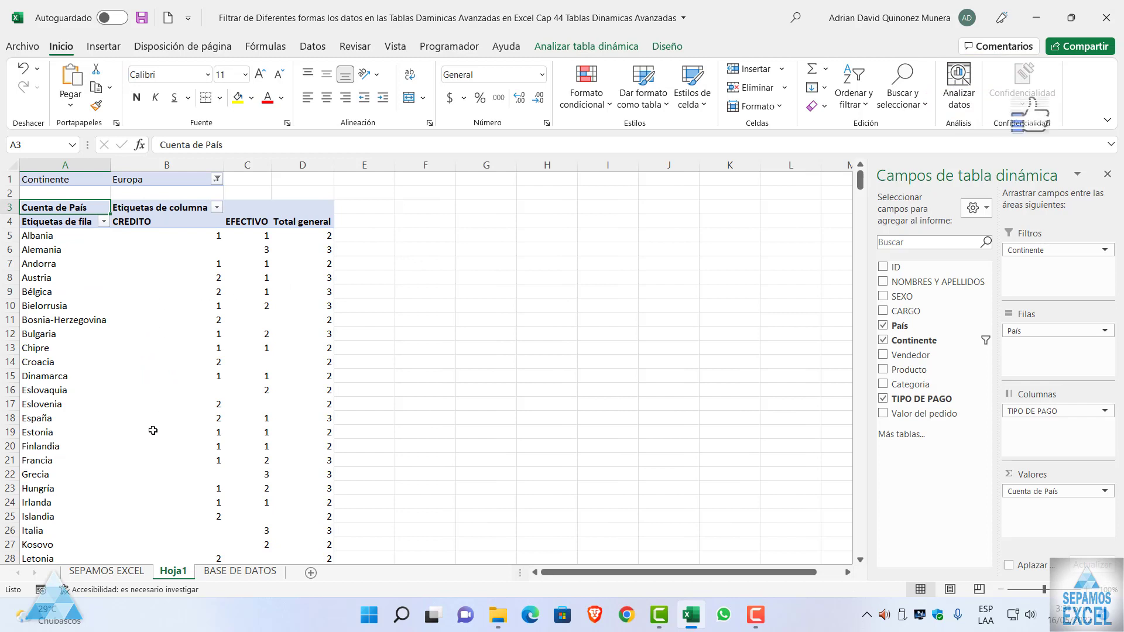
pyautogui.scroll(-1, 136, 319)
pyautogui.scroll(-1, 135, 319)
pyautogui.scroll(-2, 135, 319)
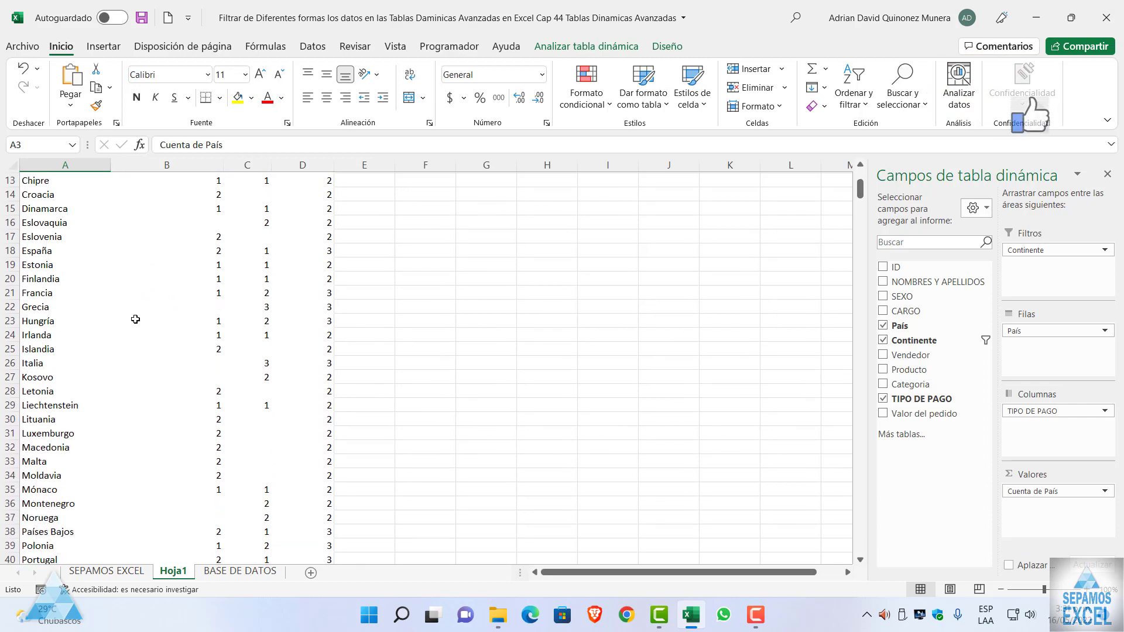
pyautogui.scroll(-2, 135, 319)
pyautogui.scroll(-1, 135, 319)
pyautogui.scroll(-1, 135, 319)
pyautogui.scroll(-1, 135, 319)
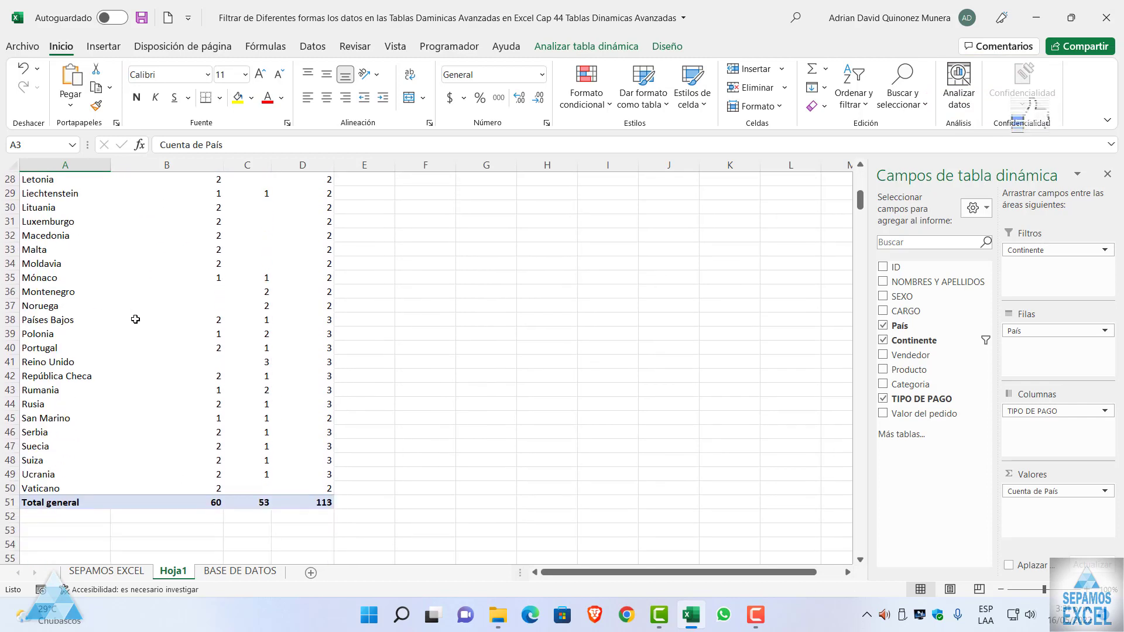
pyautogui.scroll(6, 133, 307)
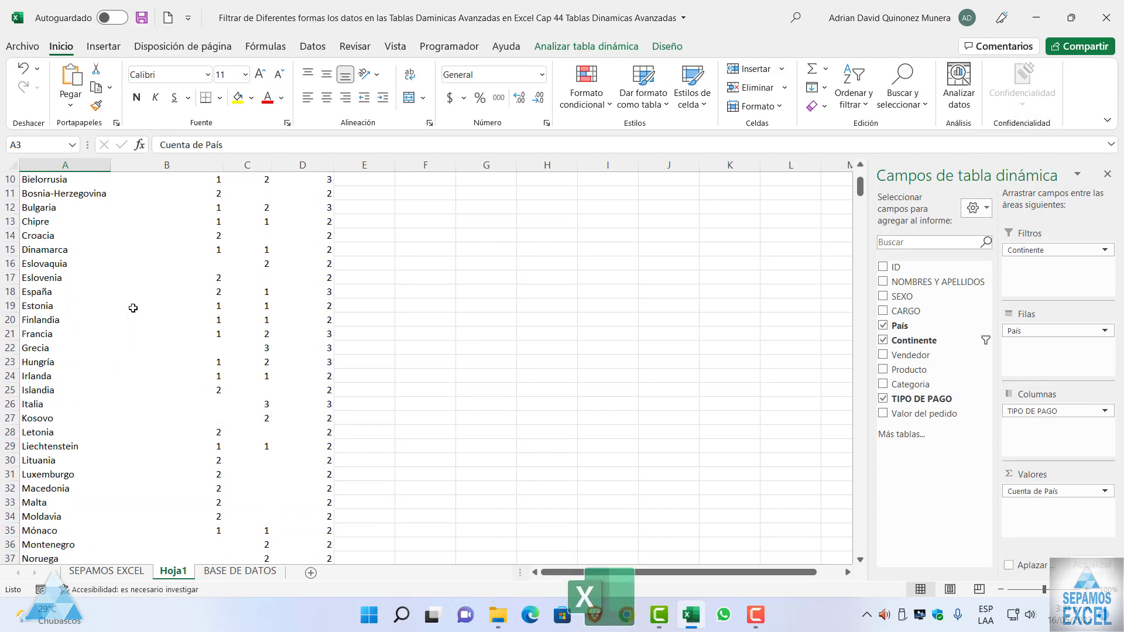
pyautogui.scroll(3, 133, 308)
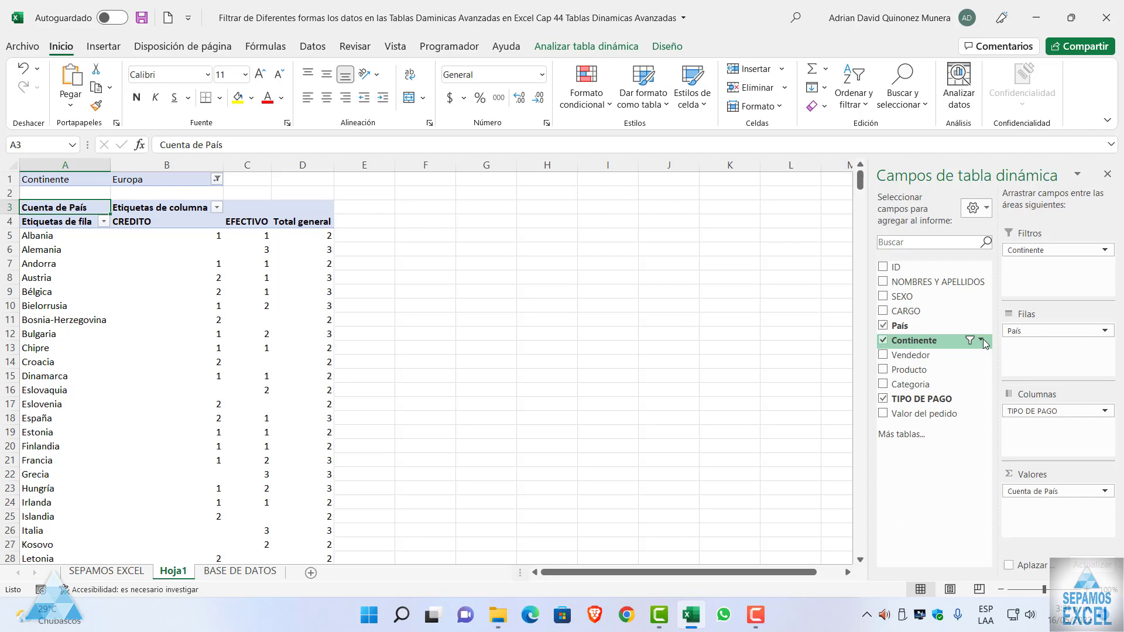
# - Switch the Continente filter from Europa to África and review the African countries
pyautogui.click(982, 341)
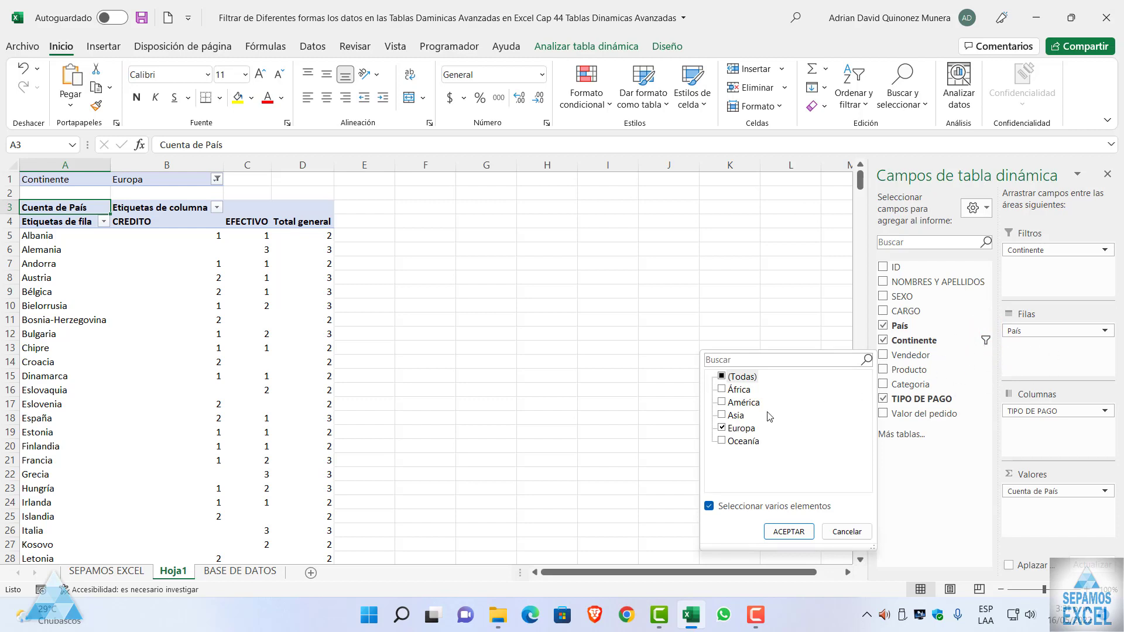
pyautogui.click(723, 428)
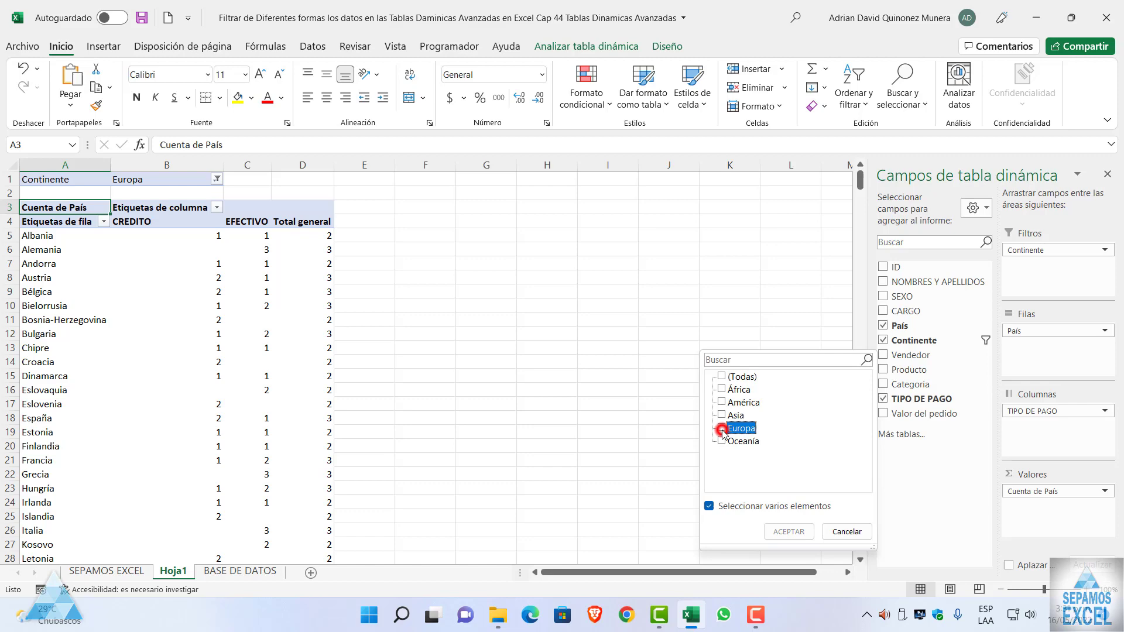
pyautogui.click(722, 389)
pyautogui.click(785, 533)
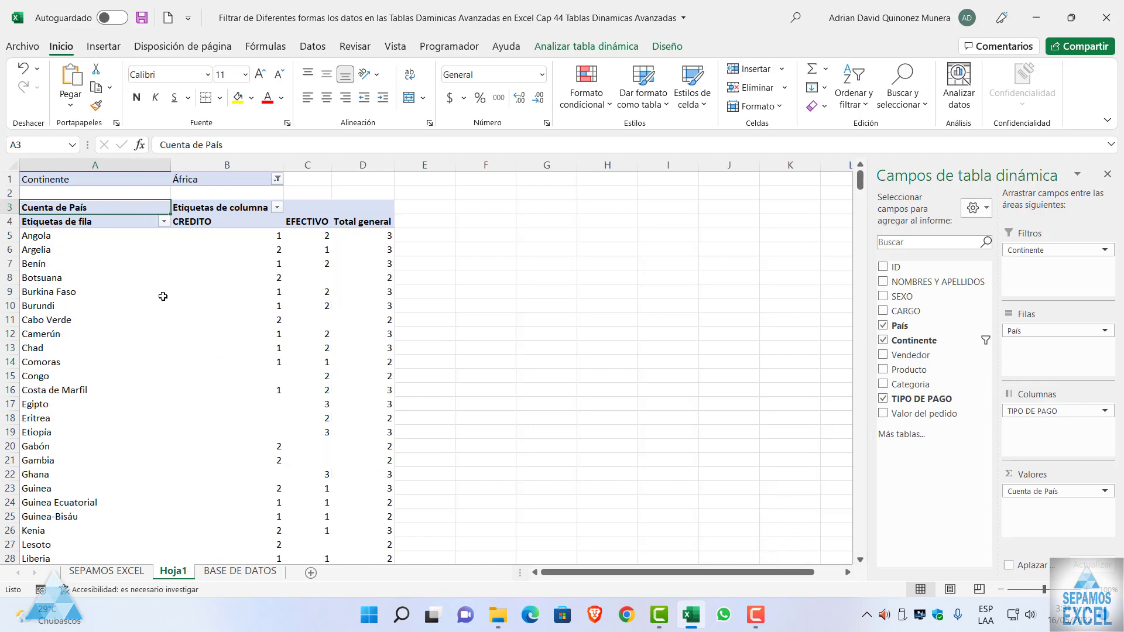
pyautogui.scroll(-4, 162, 296)
pyautogui.scroll(-5, 166, 302)
pyautogui.scroll(-5, 178, 316)
pyautogui.scroll(-3, 206, 334)
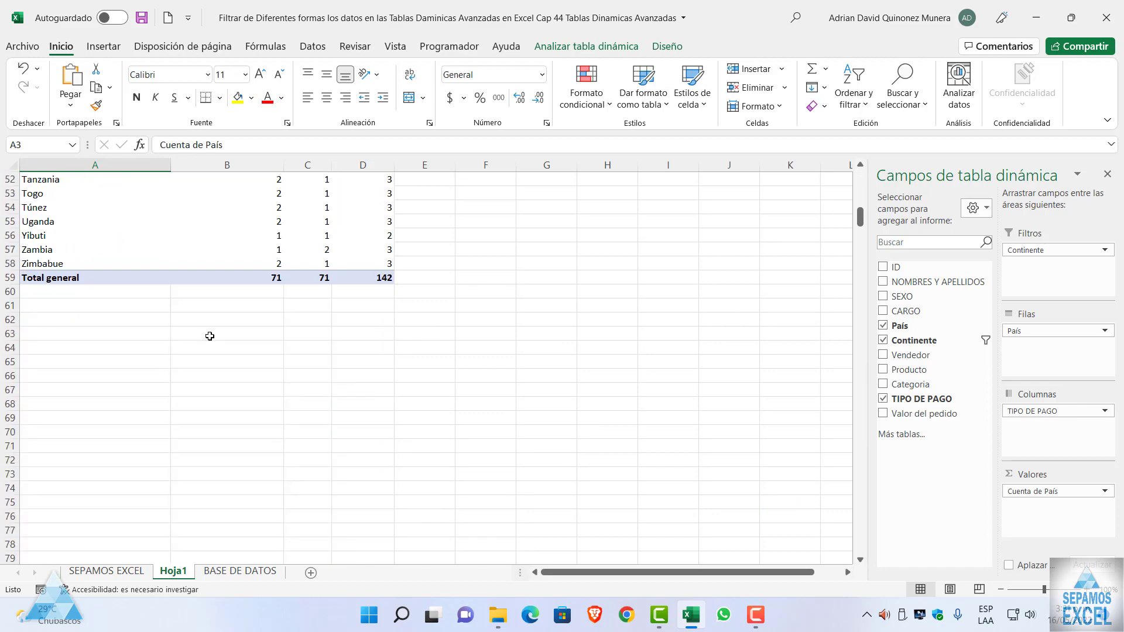
pyautogui.scroll(10, 210, 336)
pyautogui.scroll(7, 210, 336)
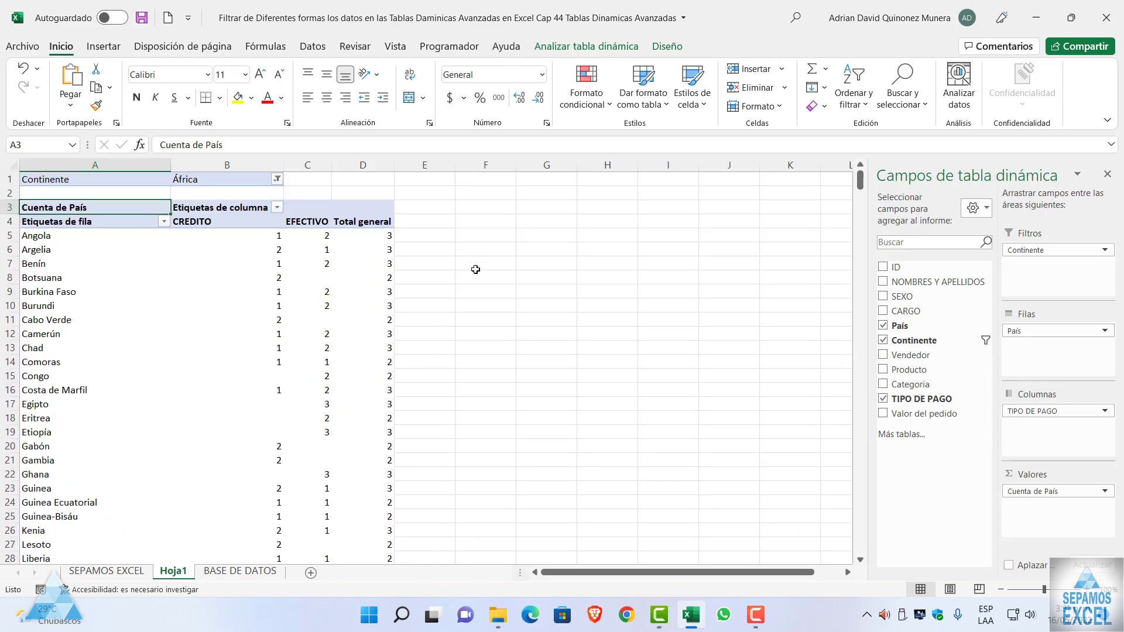
# - Reset the Continente filter to (Todas) so every country is listed
pyautogui.click(277, 179)
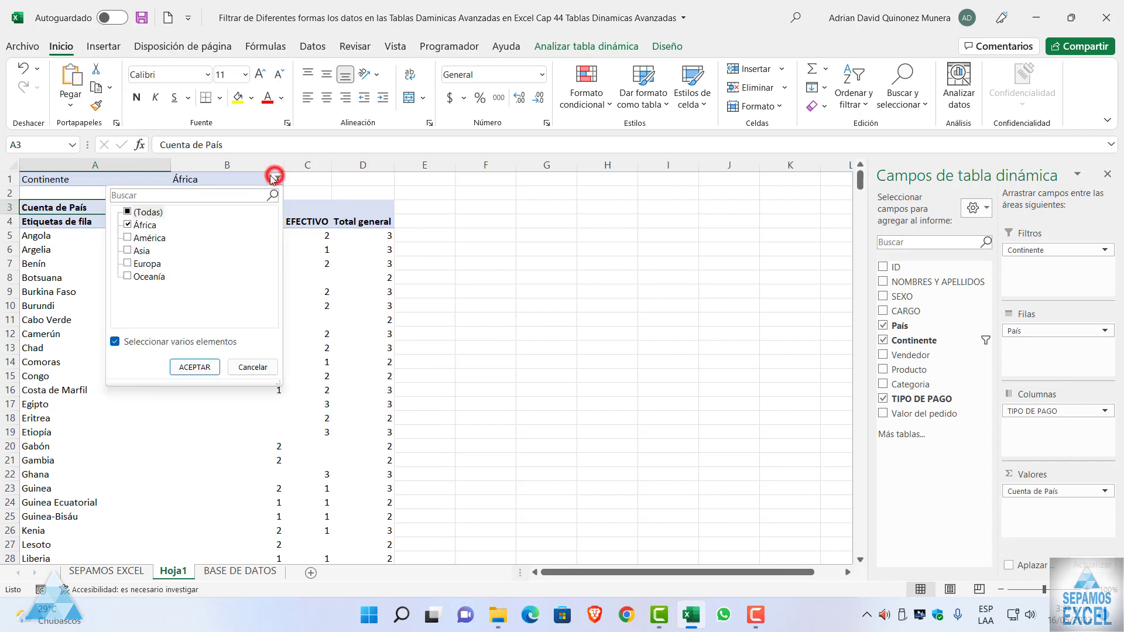
pyautogui.click(130, 210)
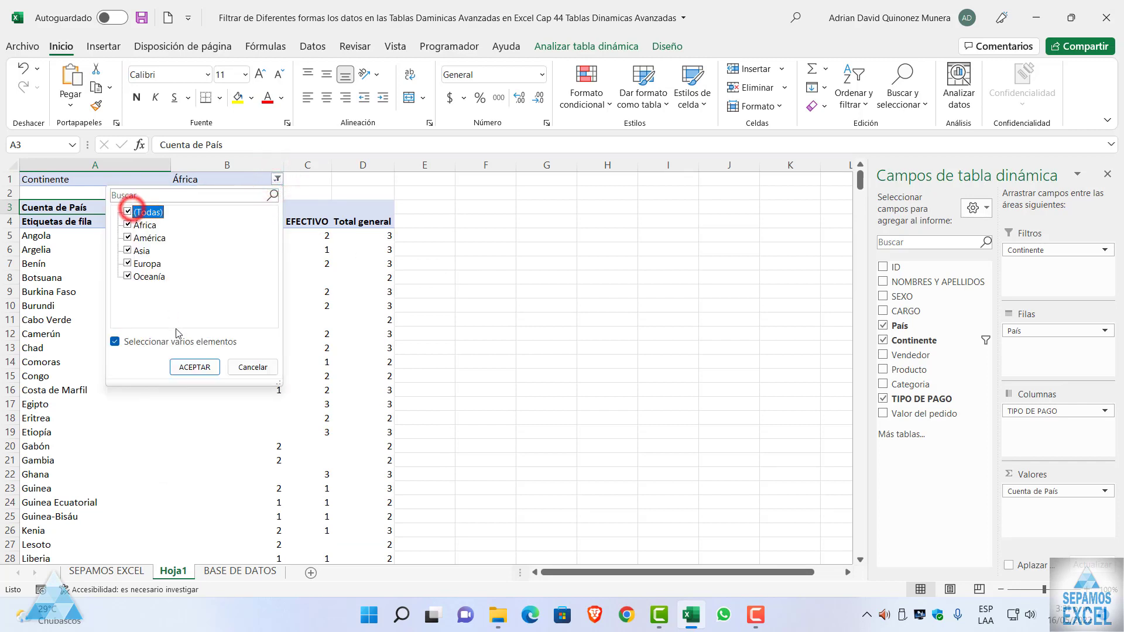
pyautogui.click(195, 367)
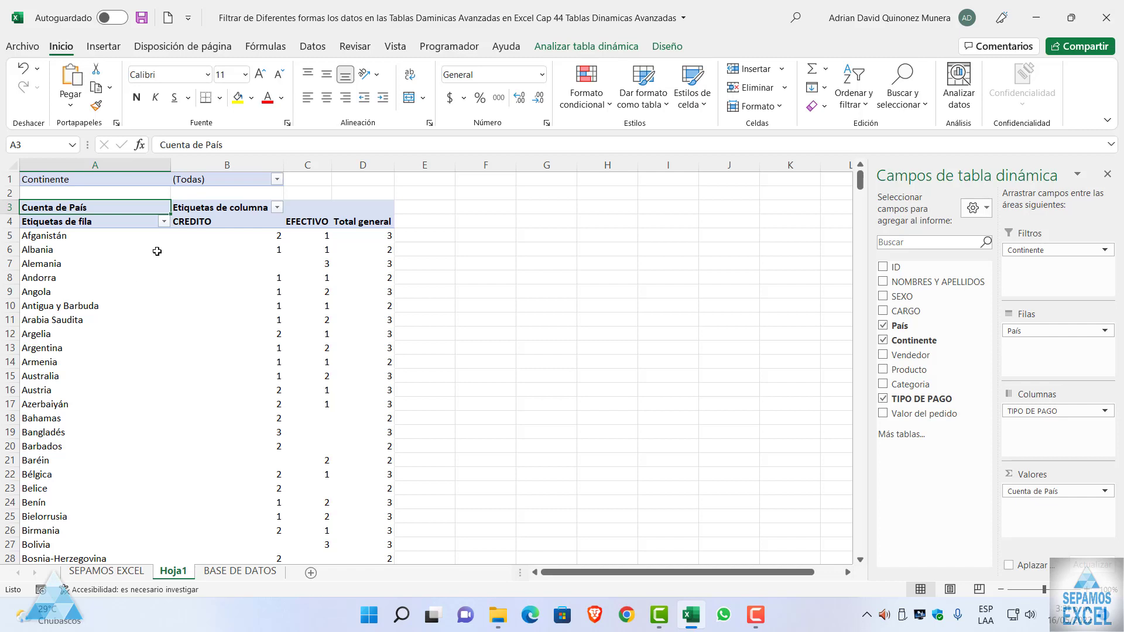
# - Apply a Mayor que value filter on País keeping Cuenta de País greater than 2
pyautogui.click(165, 222)
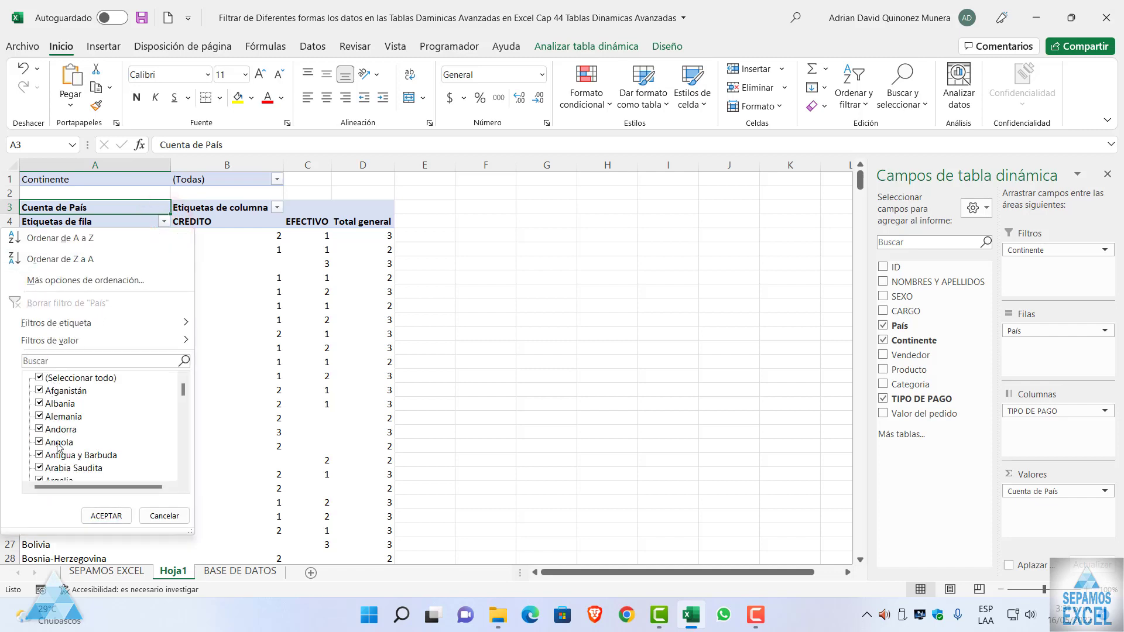
pyautogui.moveTo(53, 341)
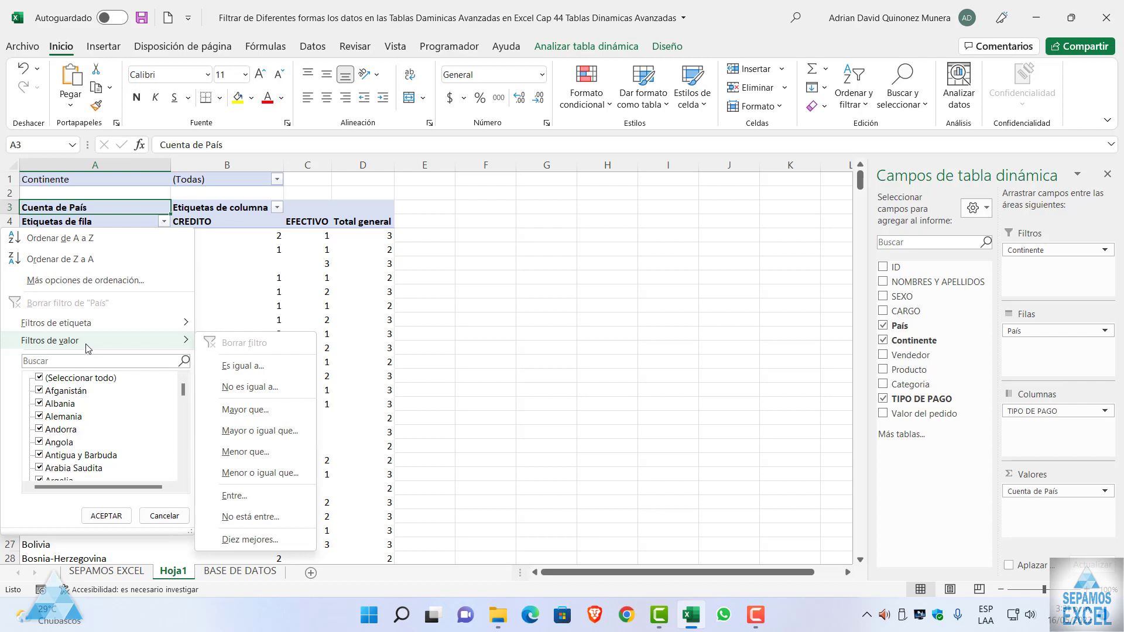
pyautogui.click(271, 409)
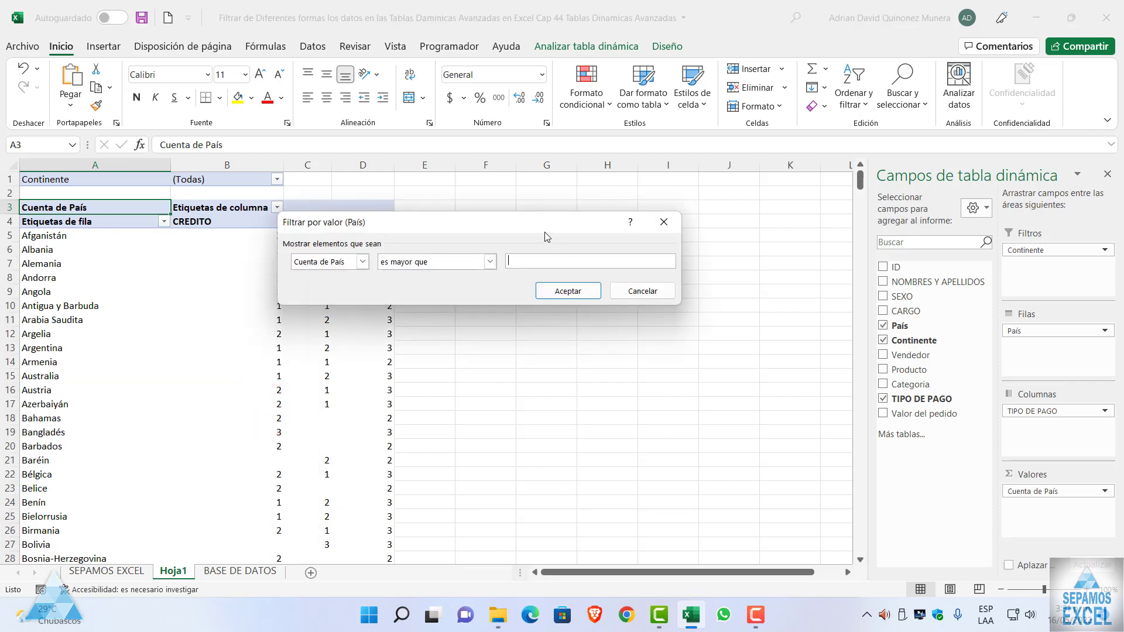
pyautogui.moveTo(538, 226); pyautogui.dragTo(683, 179)
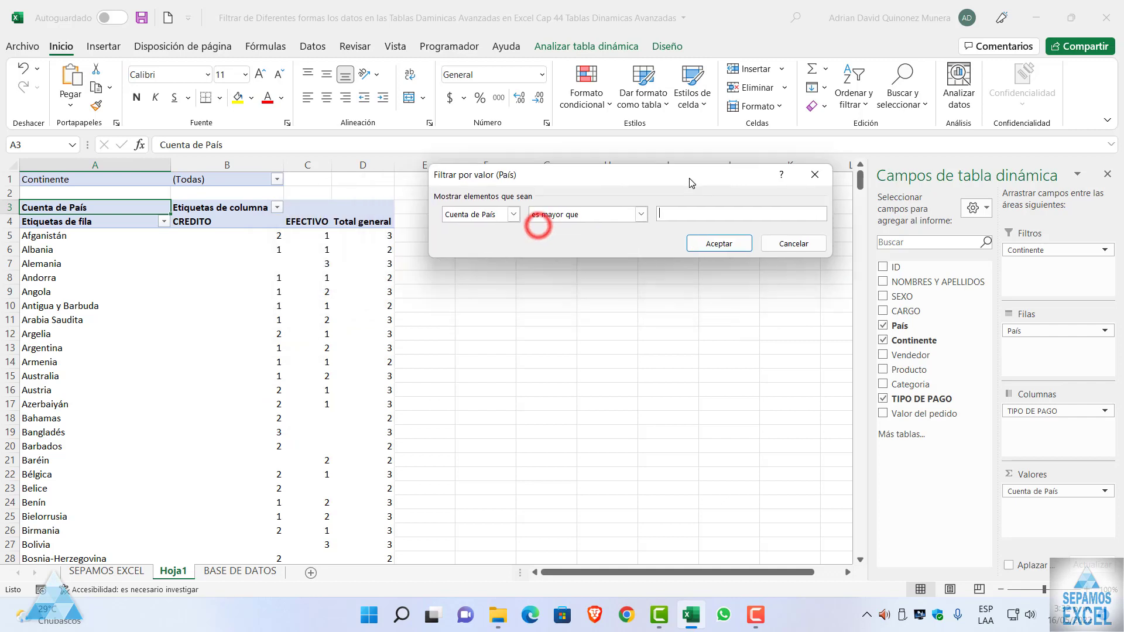
pyautogui.click(687, 216)
pyautogui.write('2')
pyautogui.click(711, 245)
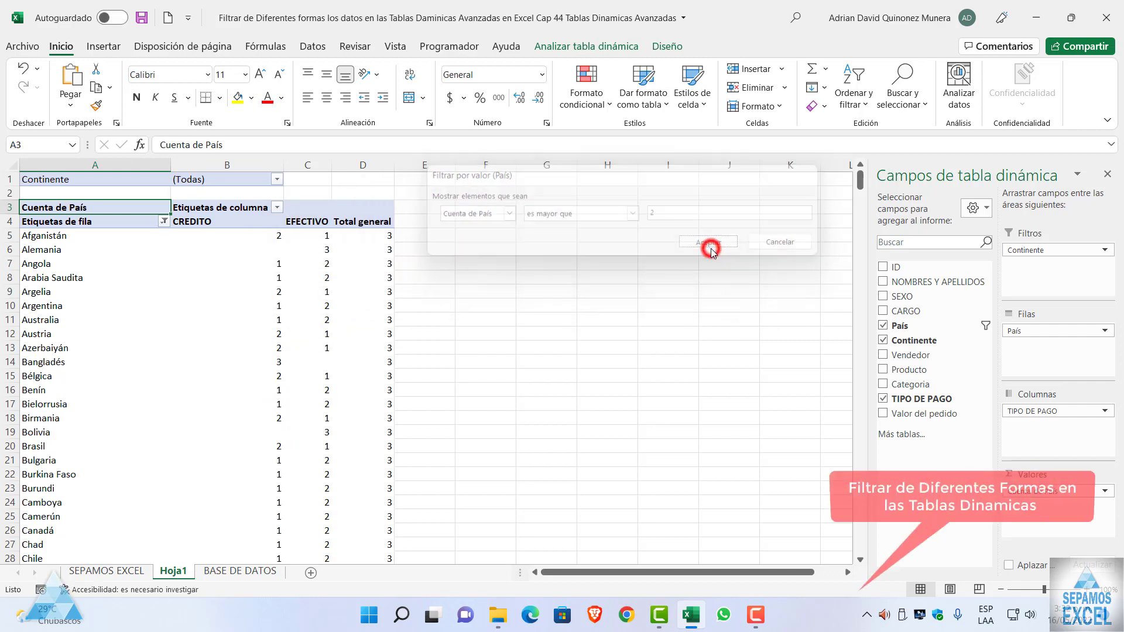
pyautogui.scroll(-4, 203, 321)
pyautogui.scroll(-5, 204, 321)
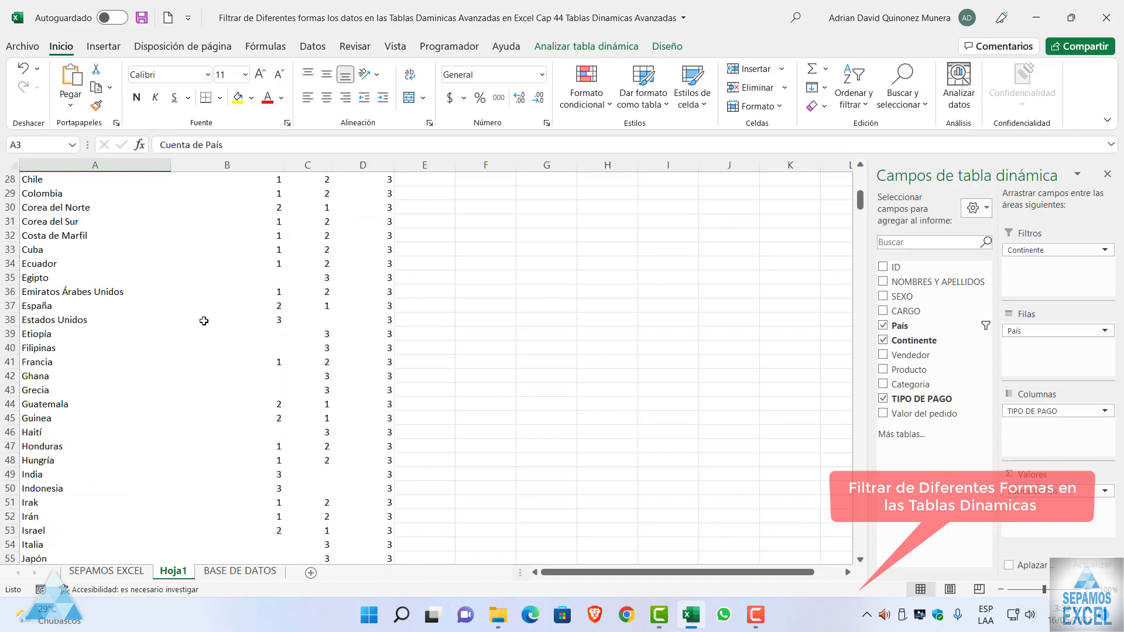
pyautogui.scroll(5, 204, 321)
pyautogui.scroll(4, 204, 320)
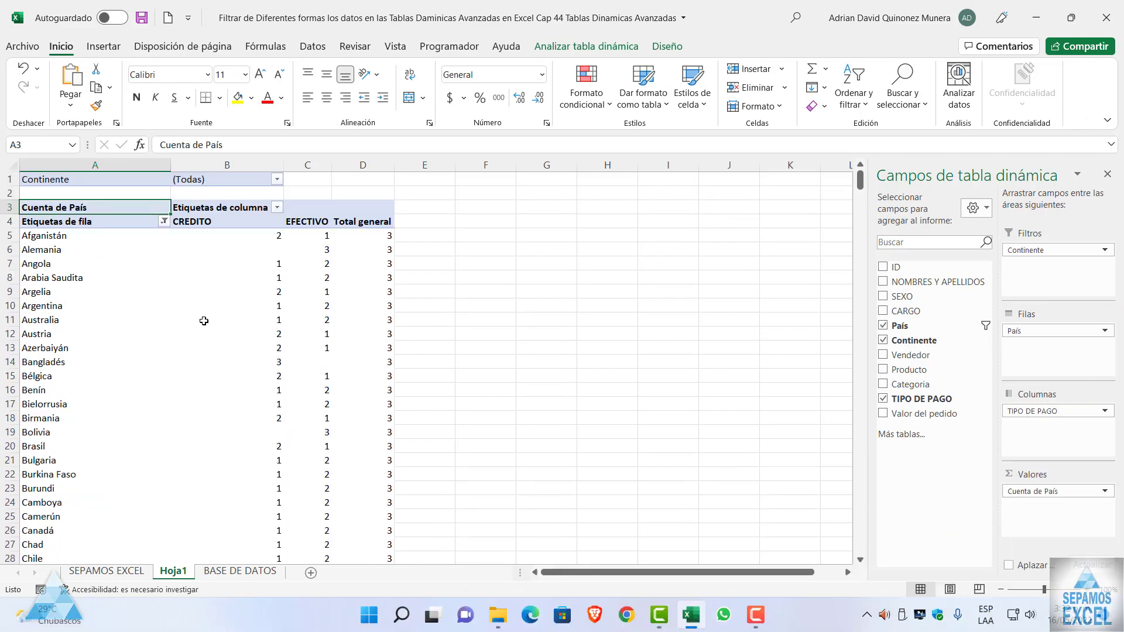
# - Clear the existing País value filter
pyautogui.click(164, 221)
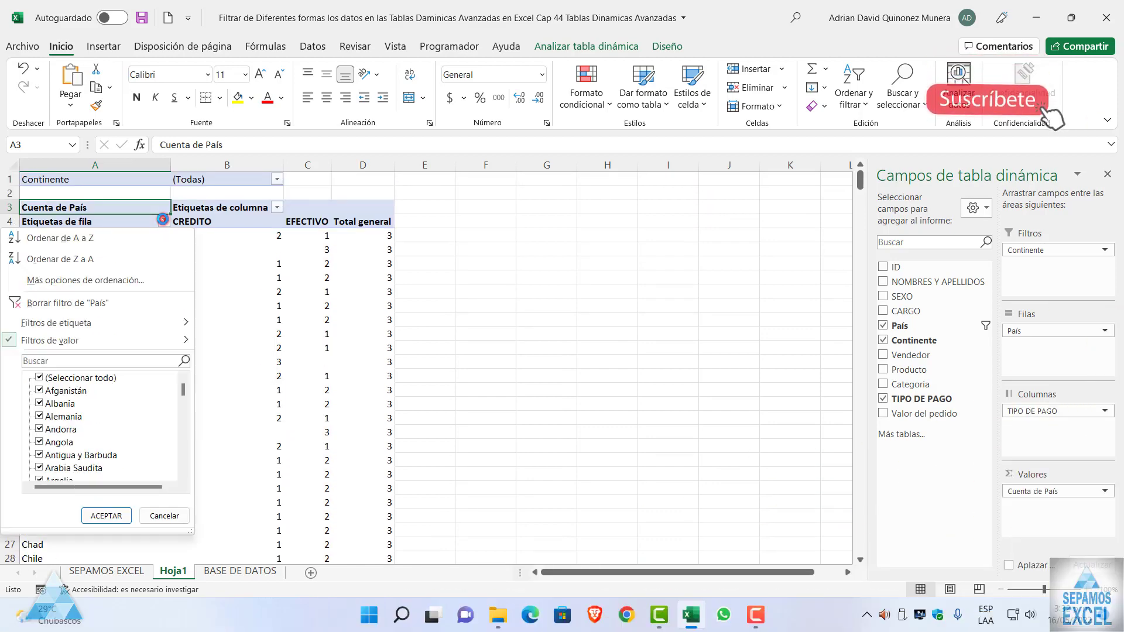
pyautogui.click(92, 340)
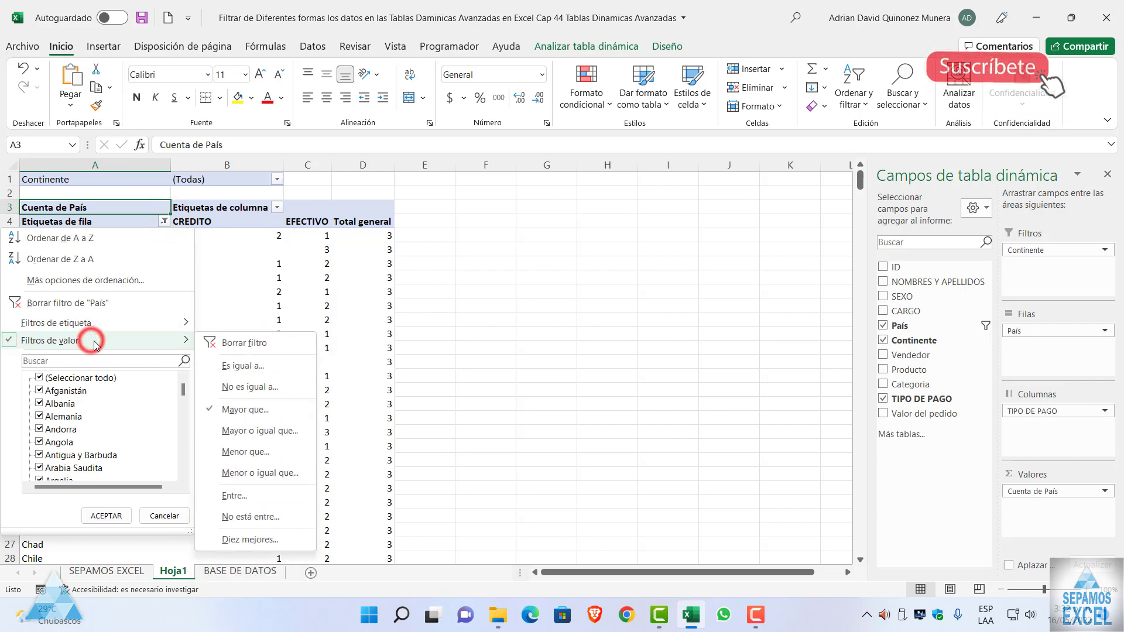
pyautogui.click(244, 344)
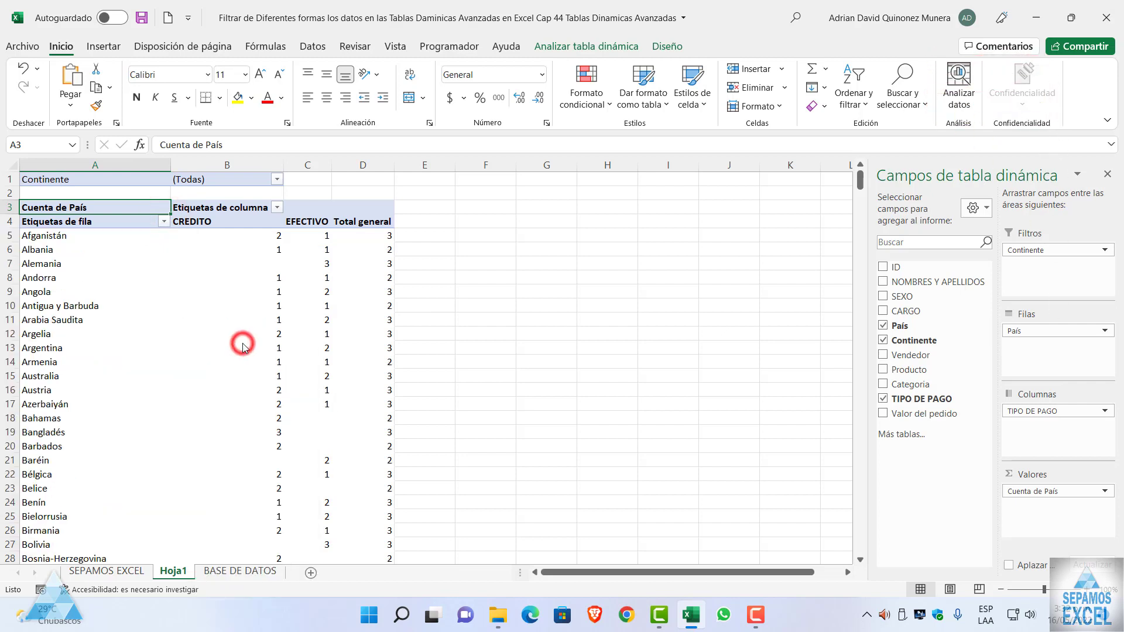
# - Add a Mayor o igual que value filter keeping Cuenta de País of 2 or more
pyautogui.click(165, 222)
pyautogui.moveTo(50, 341)
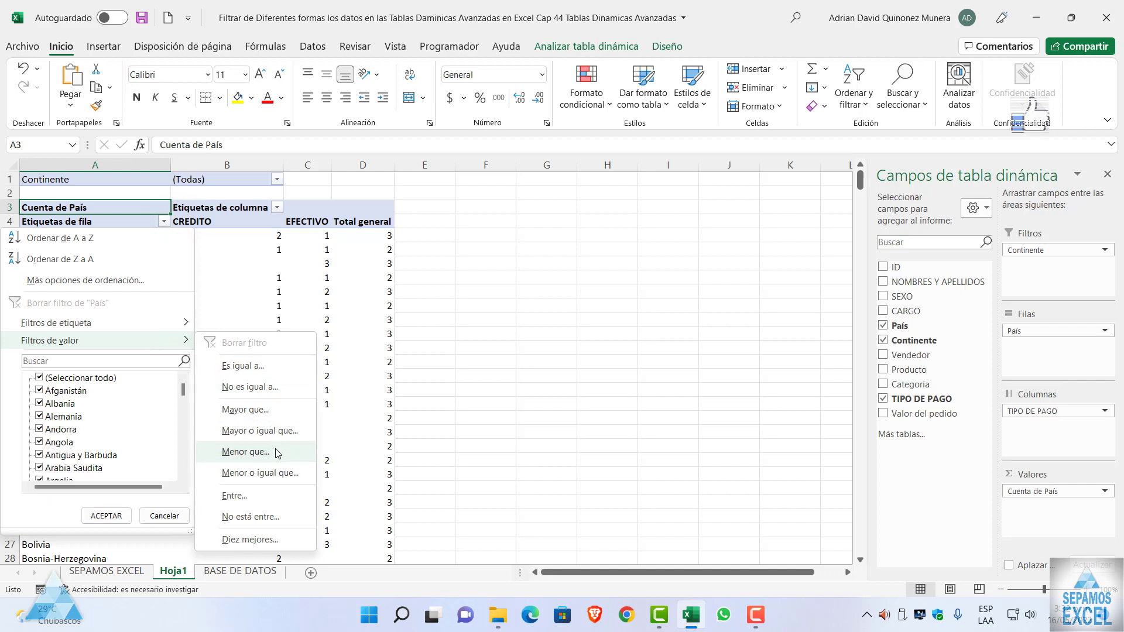
pyautogui.click(260, 431)
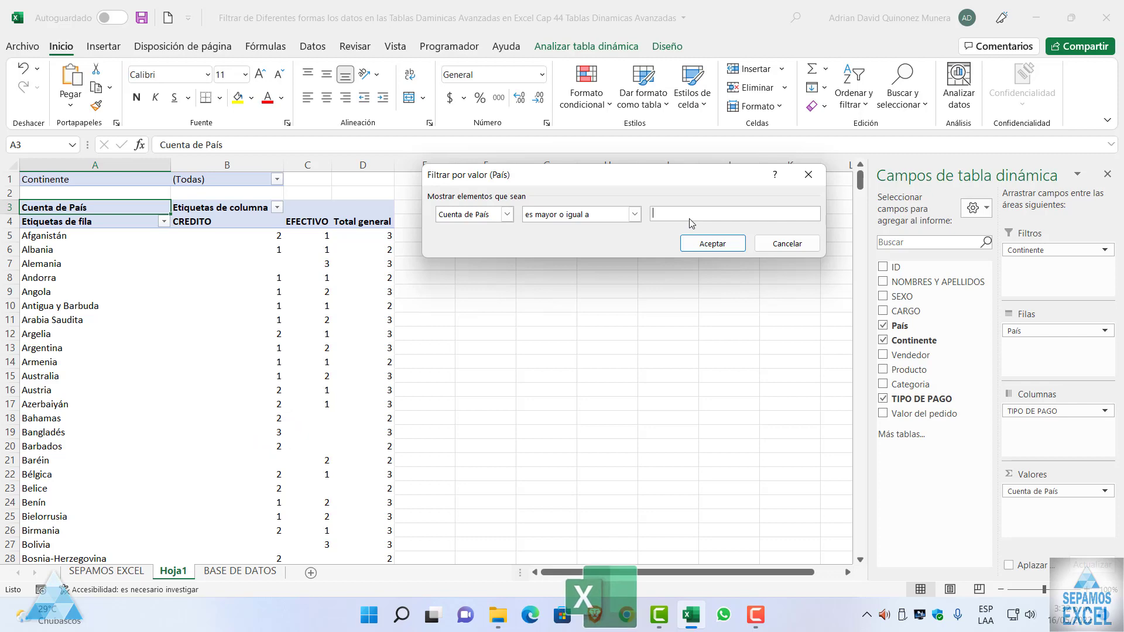
pyautogui.write('2')
pyautogui.click(702, 239)
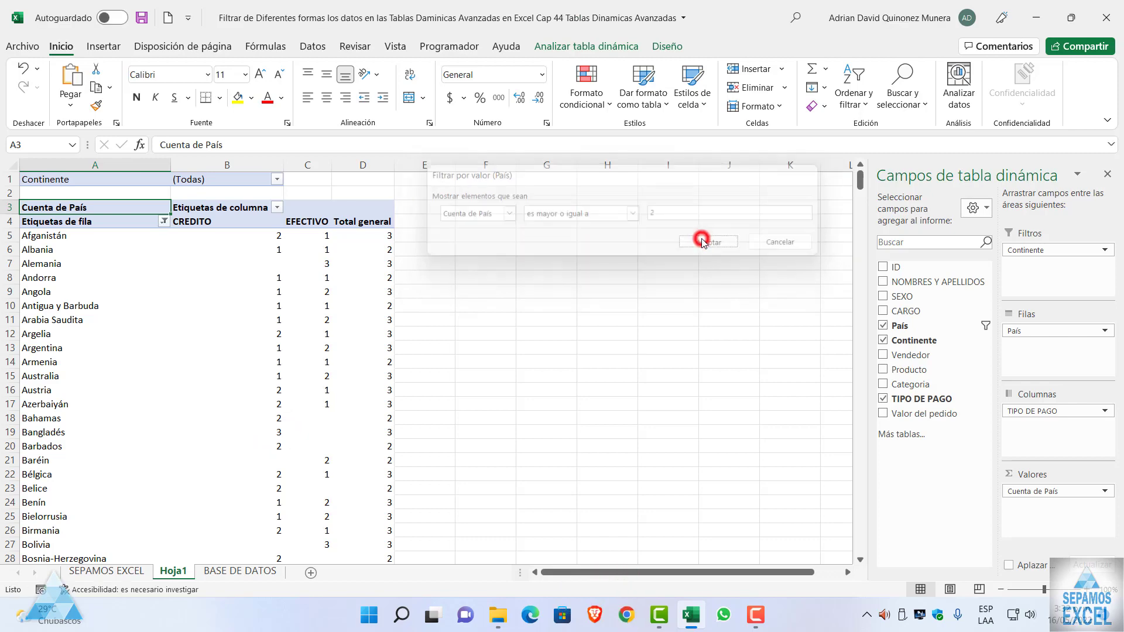
pyautogui.scroll(-4, 178, 331)
pyautogui.scroll(-4, 179, 331)
pyautogui.scroll(6, 178, 334)
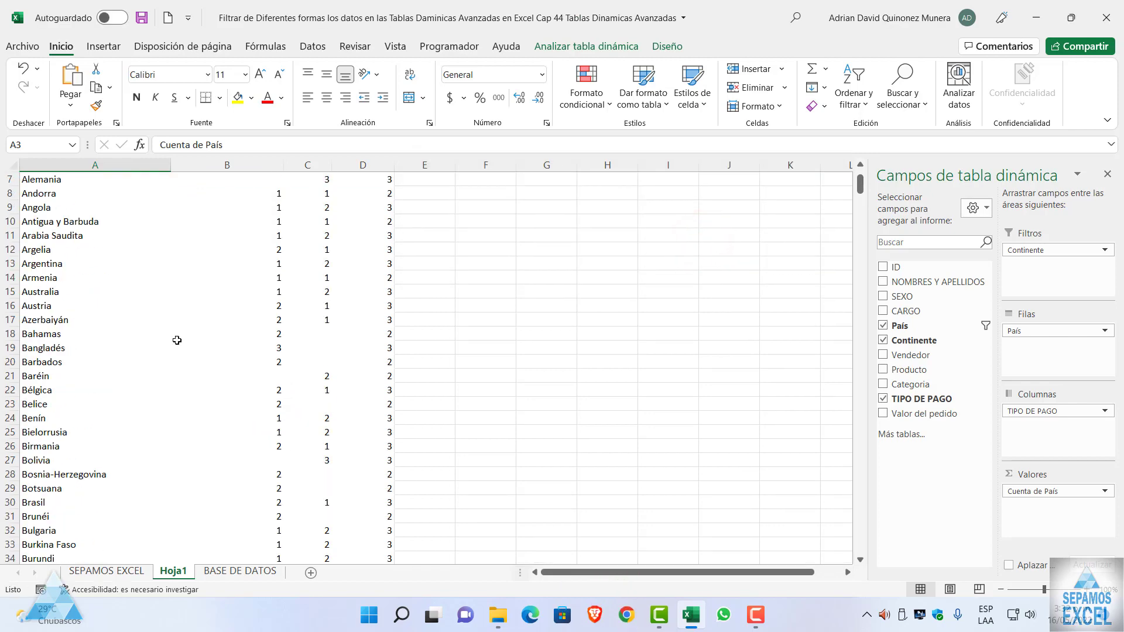
pyautogui.scroll(2, 177, 336)
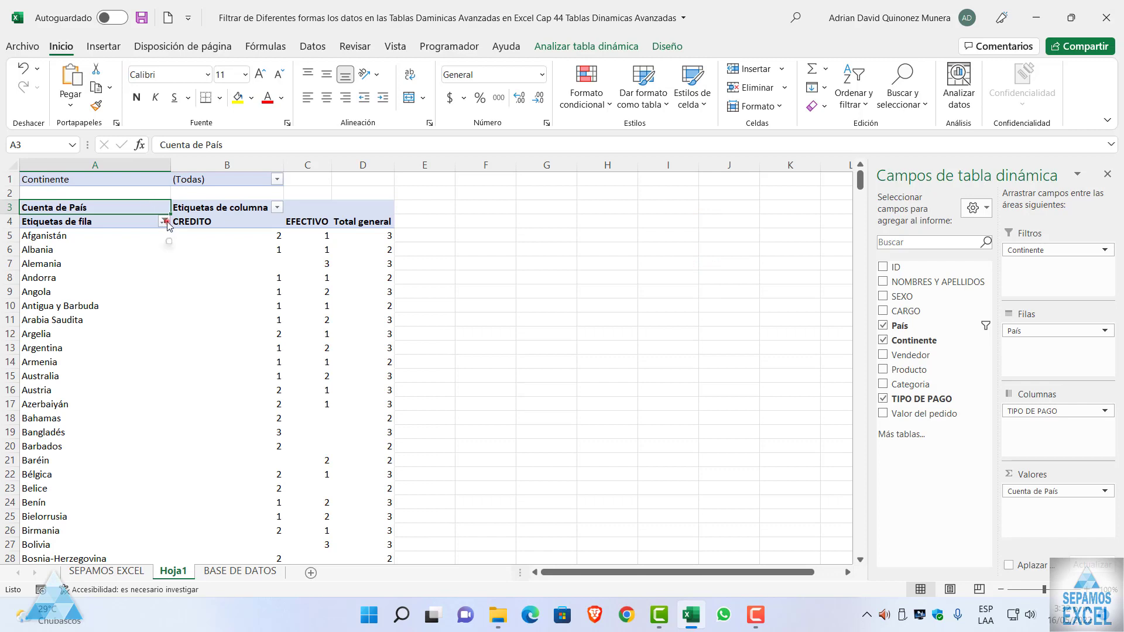
pyautogui.click(166, 222)
pyautogui.click(93, 304)
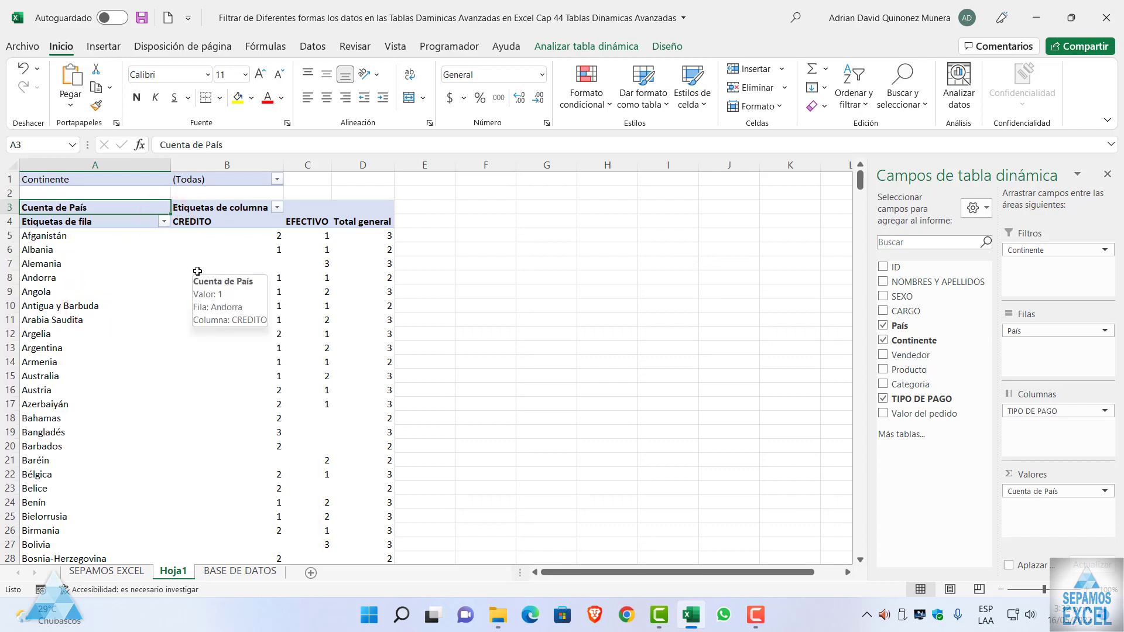
pyautogui.click(165, 222)
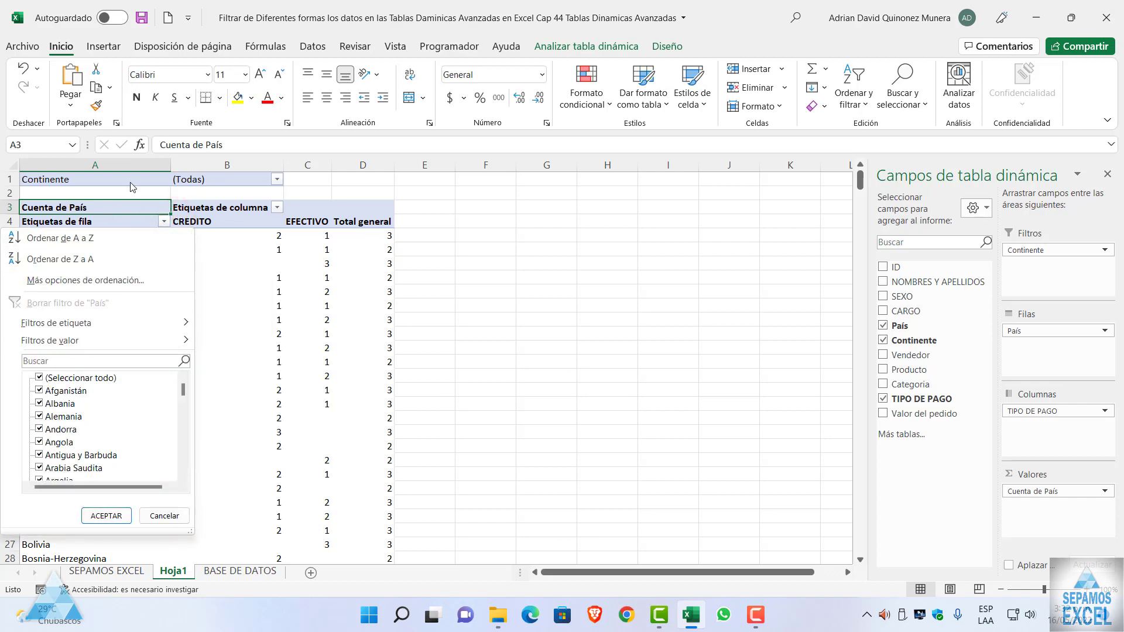
pyautogui.click(331, 291)
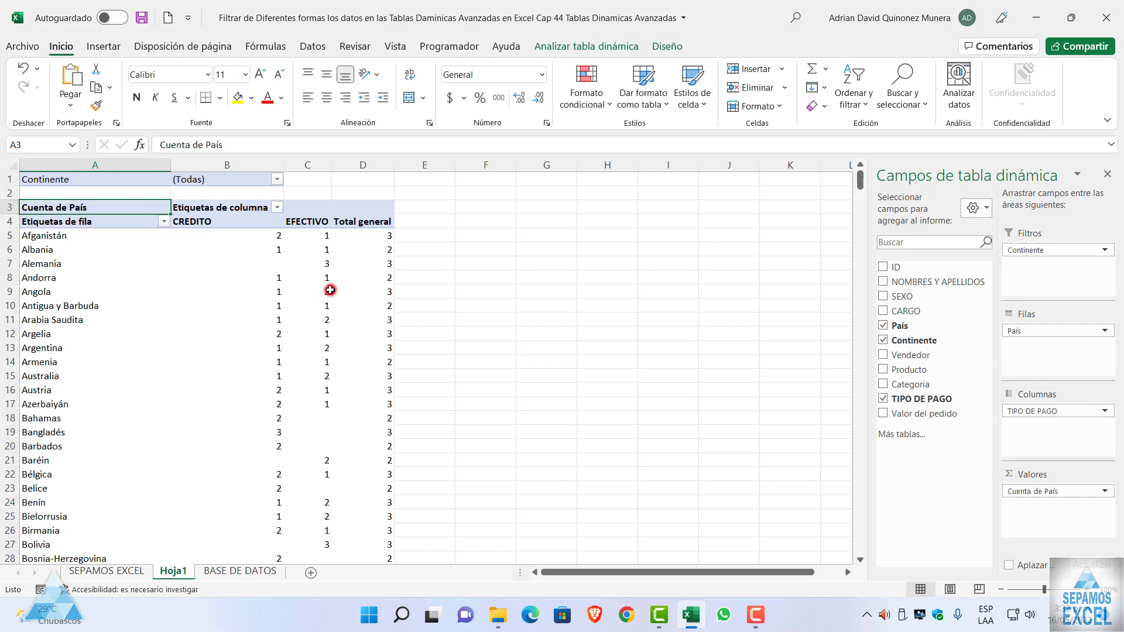
pyautogui.click(197, 180)
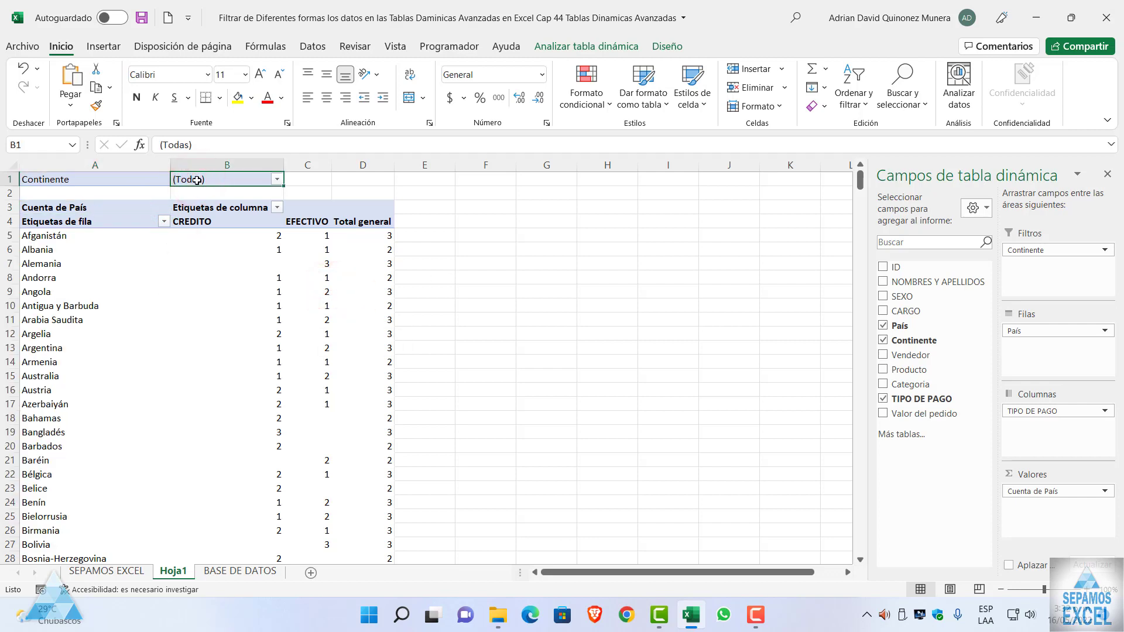
pyautogui.click(277, 180)
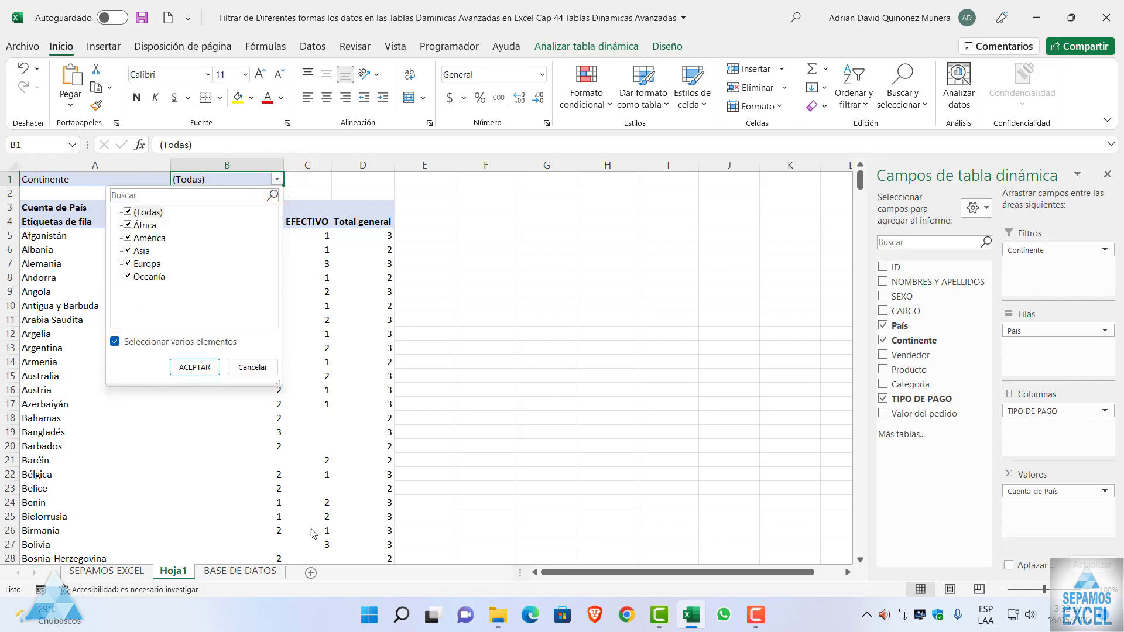
pyautogui.click(253, 368)
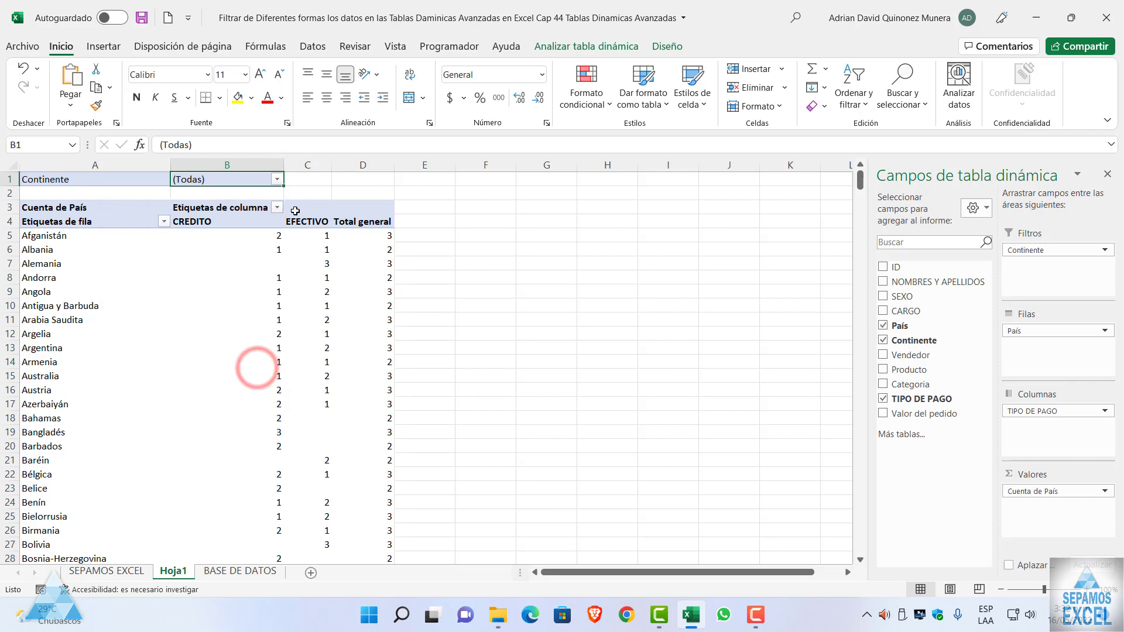
# - Open the Opciones dropdown under Analizar tabla dinámica to reach Mostrar páginas de filtro de informes
pyautogui.click(589, 50)
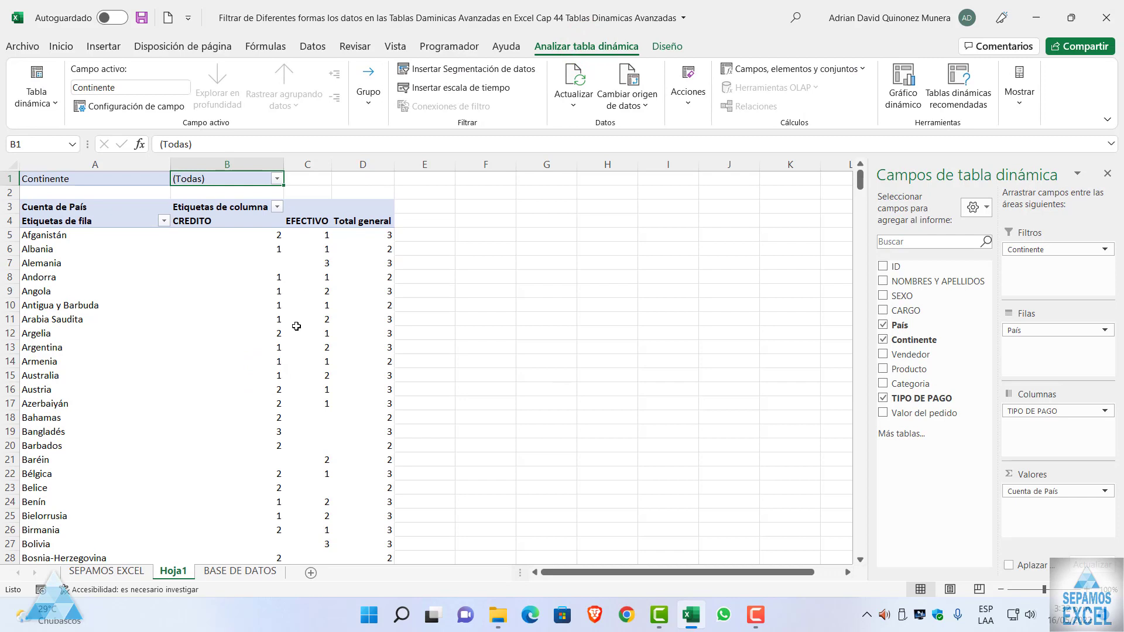
pyautogui.click(58, 107)
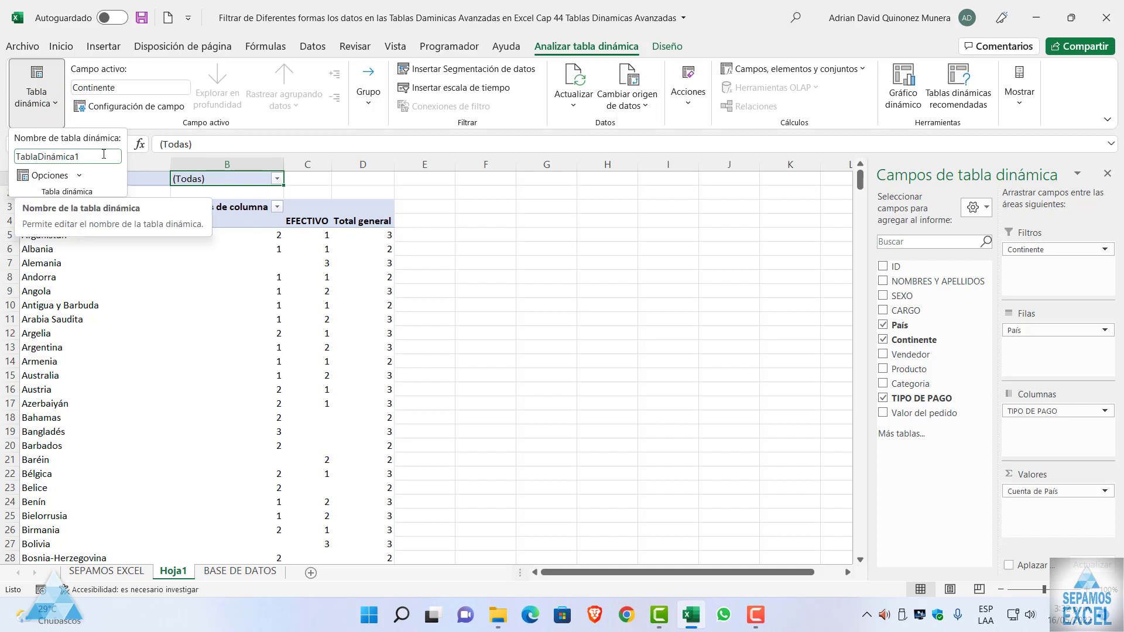
pyautogui.click(82, 177)
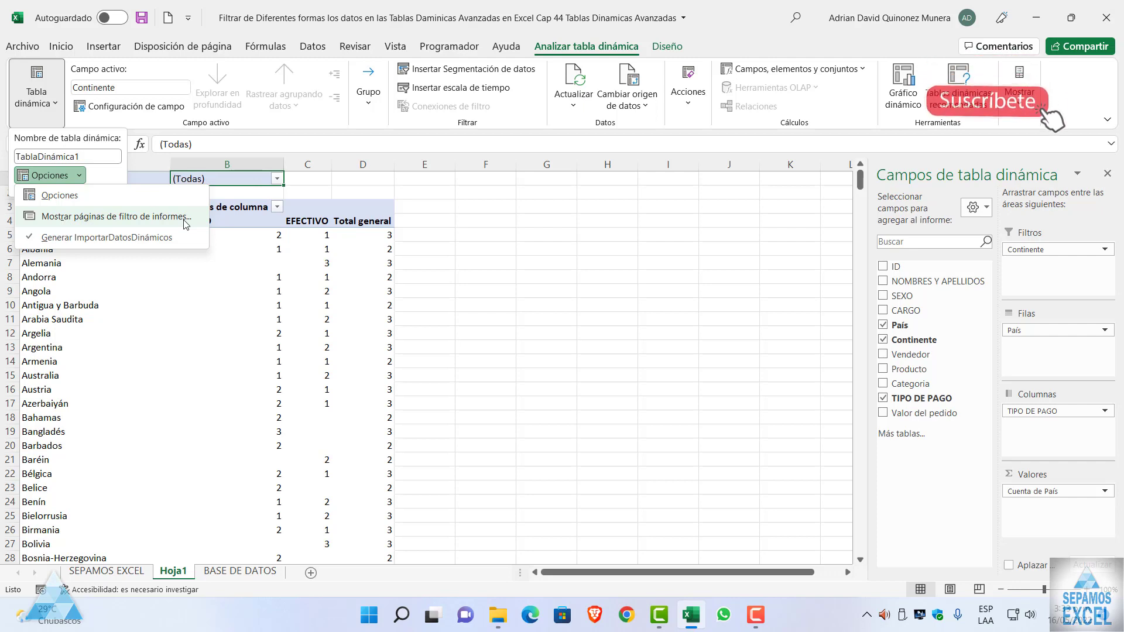
pyautogui.click(553, 297)
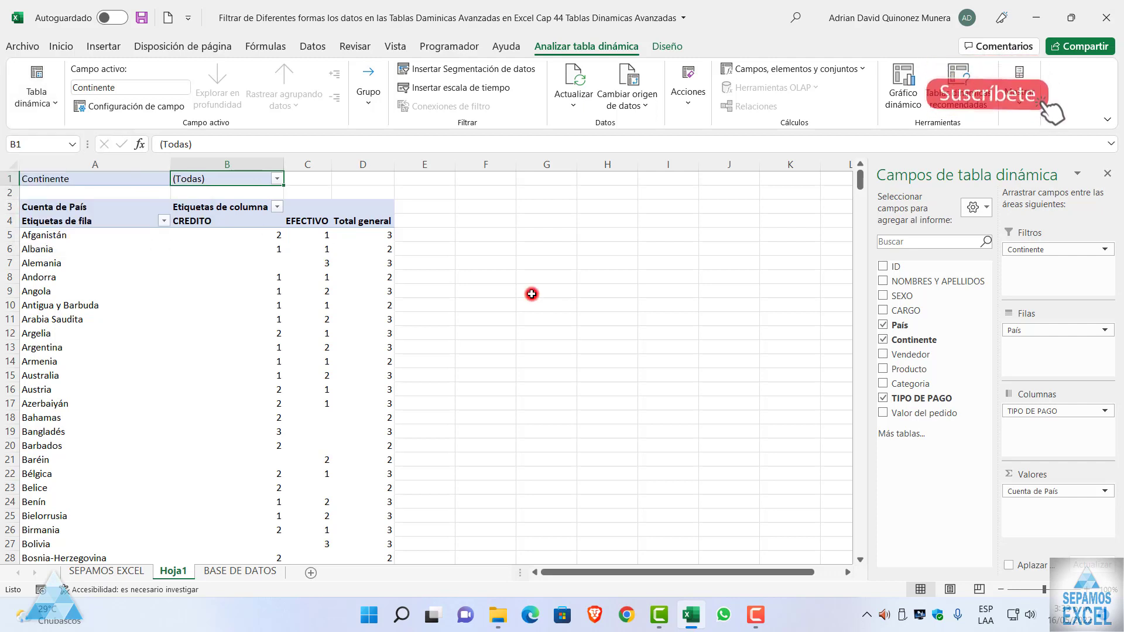
pyautogui.click(553, 297)
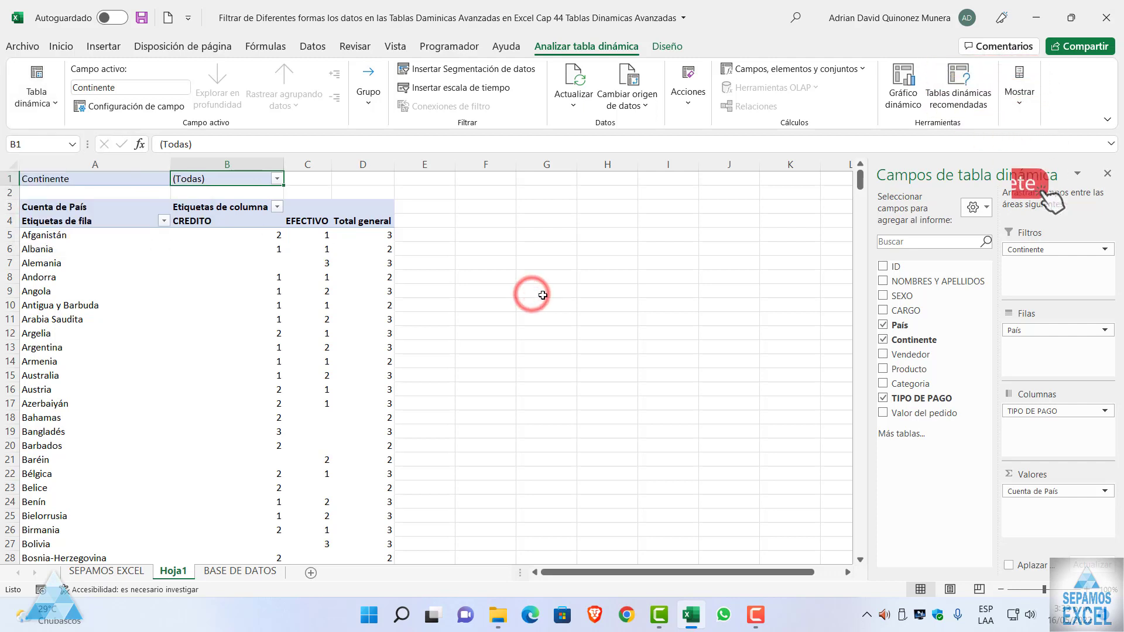
pyautogui.click(253, 183)
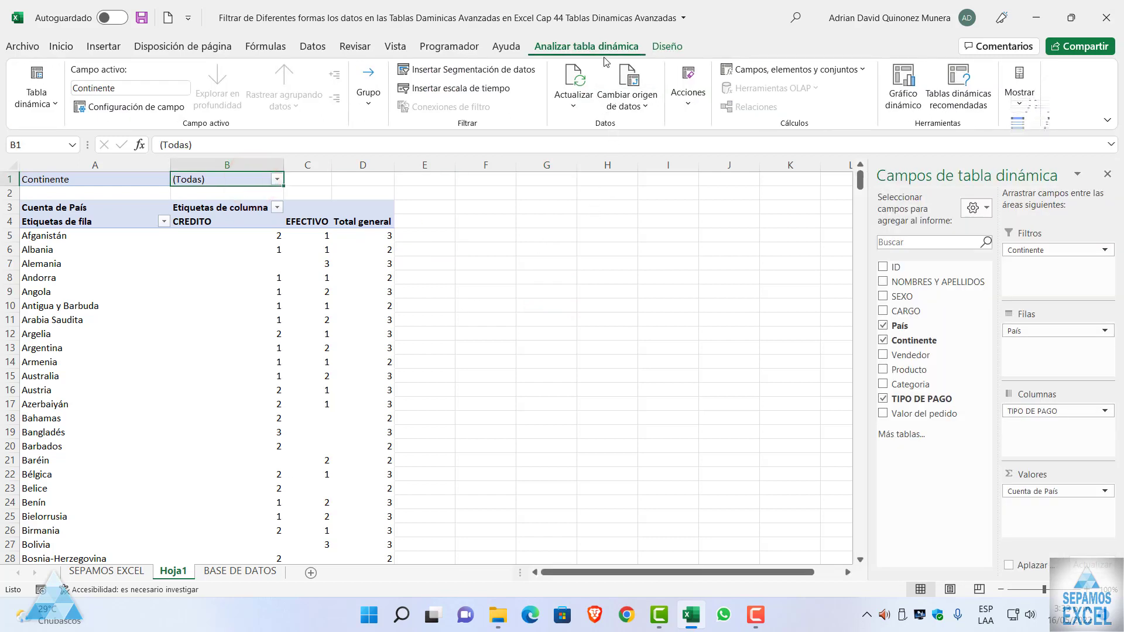
pyautogui.click(54, 103)
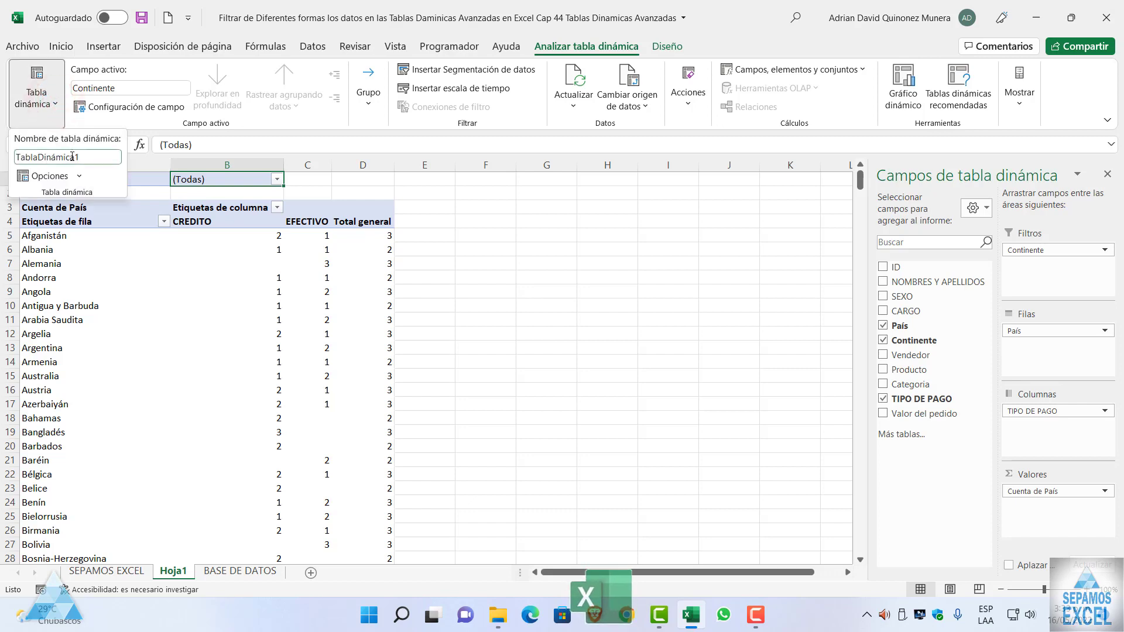
pyautogui.click(81, 183)
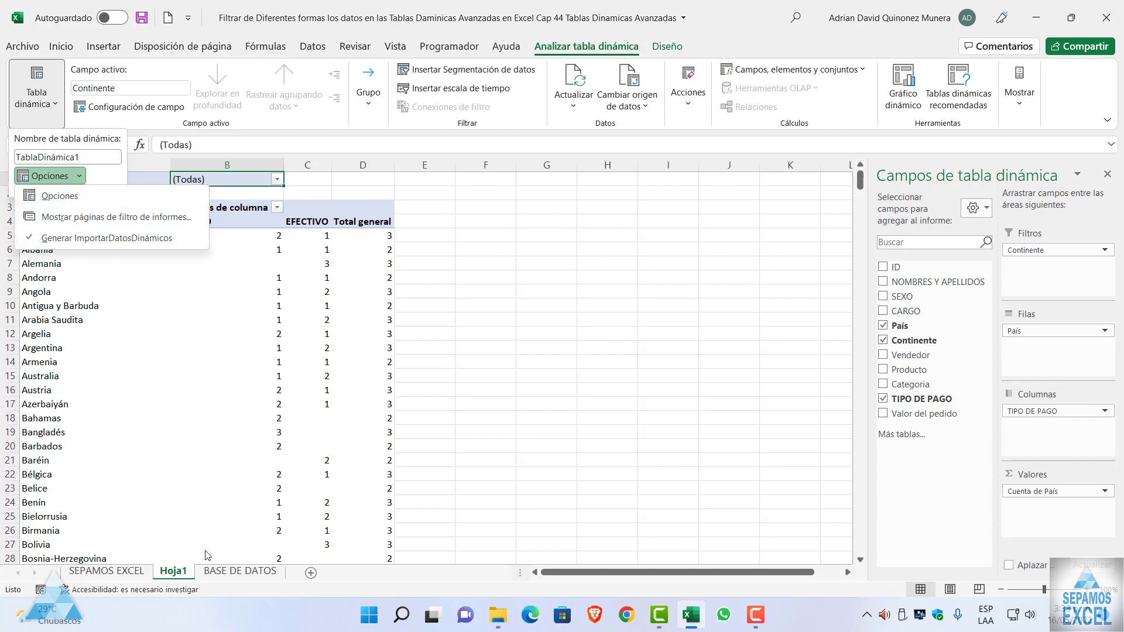
# - Generate Continente filter pages, creating África, América, Asia, Europa and Oceanía sheets
pyautogui.click(138, 222)
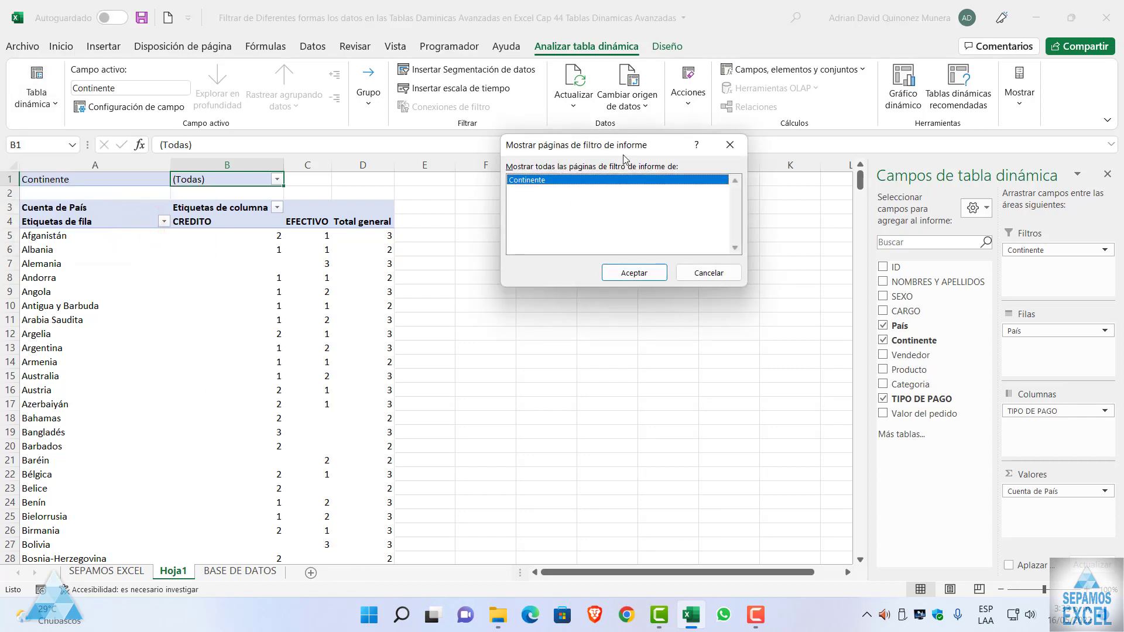
pyautogui.moveTo(625, 151); pyautogui.dragTo(536, 152)
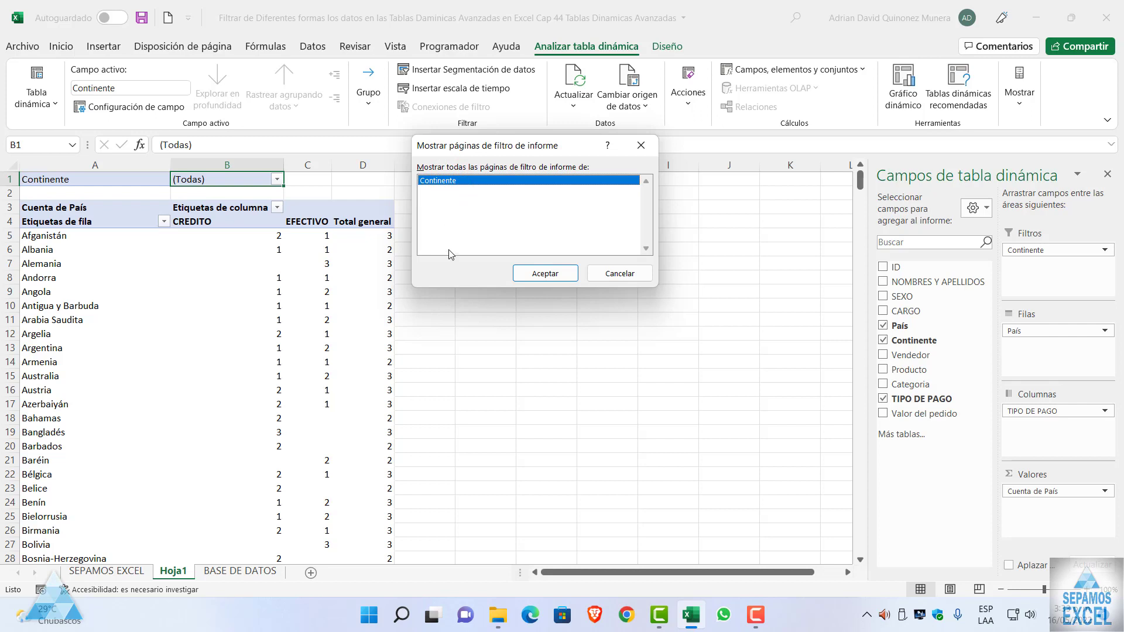
pyautogui.click(544, 278)
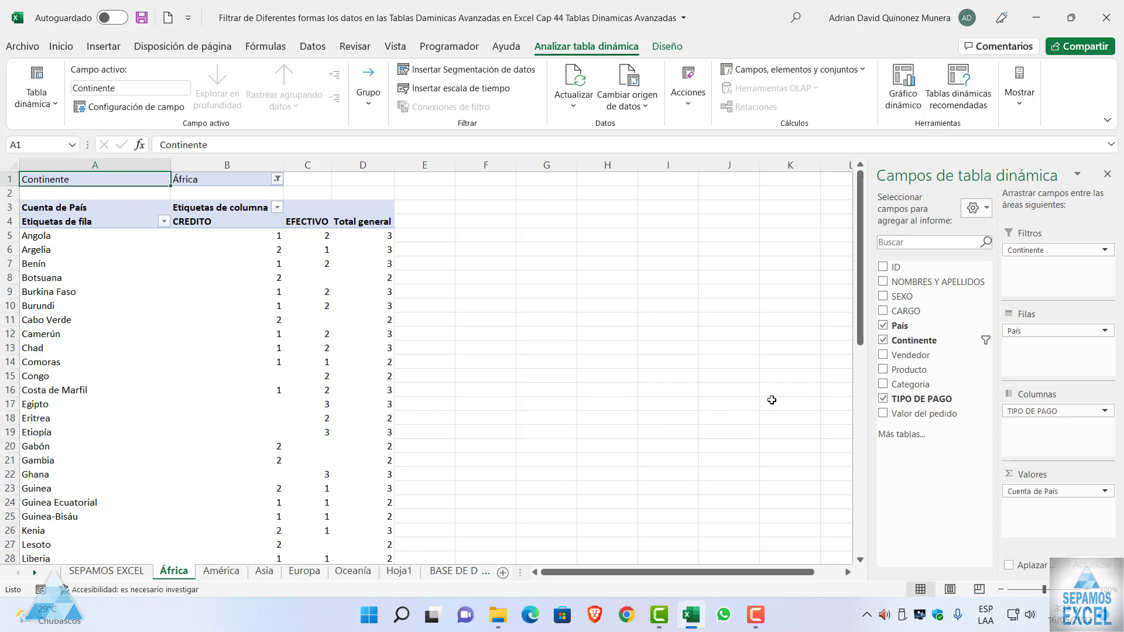
# - Flip through the África, América, Asia, Europa and Oceanía pivot sheets, ending on Hoja1 with all continents
pyautogui.moveTo(522, 573)
pyautogui.mouseDown()
pyautogui.moveTo(617, 573)
pyautogui.moveTo(563, 573)
pyautogui.mouseUp()
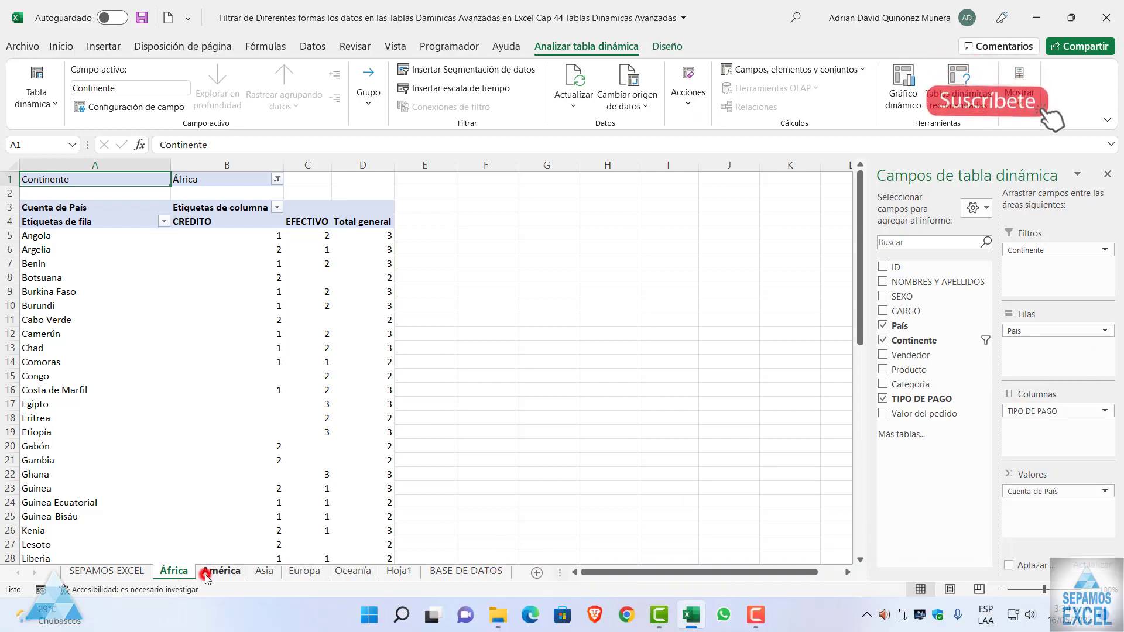
pyautogui.click(220, 571)
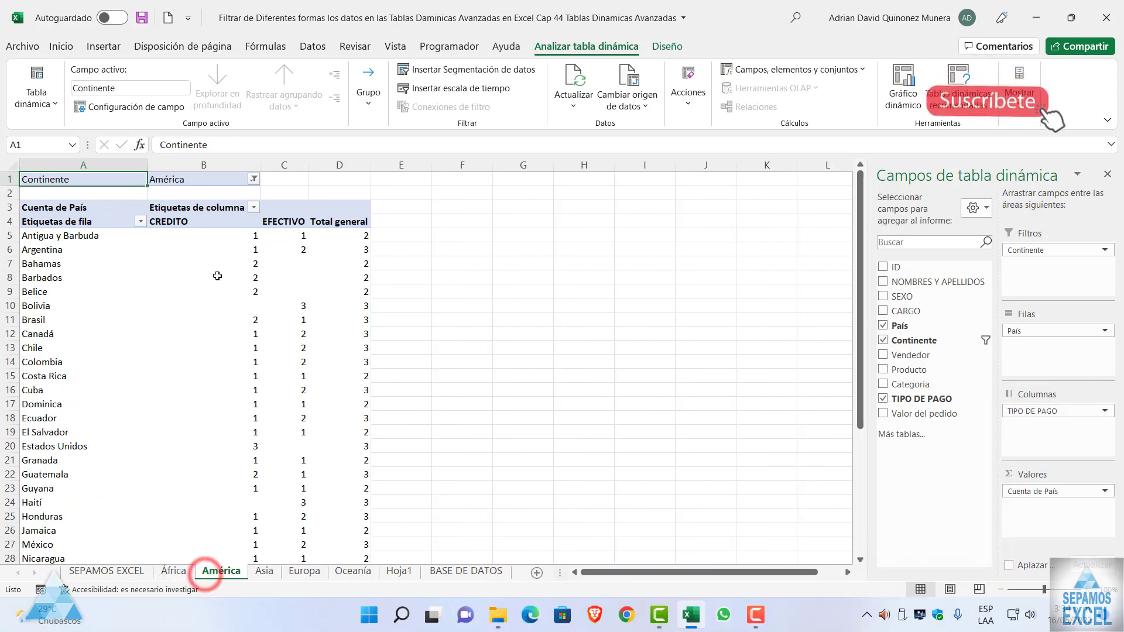
pyautogui.click(265, 574)
pyautogui.click(304, 574)
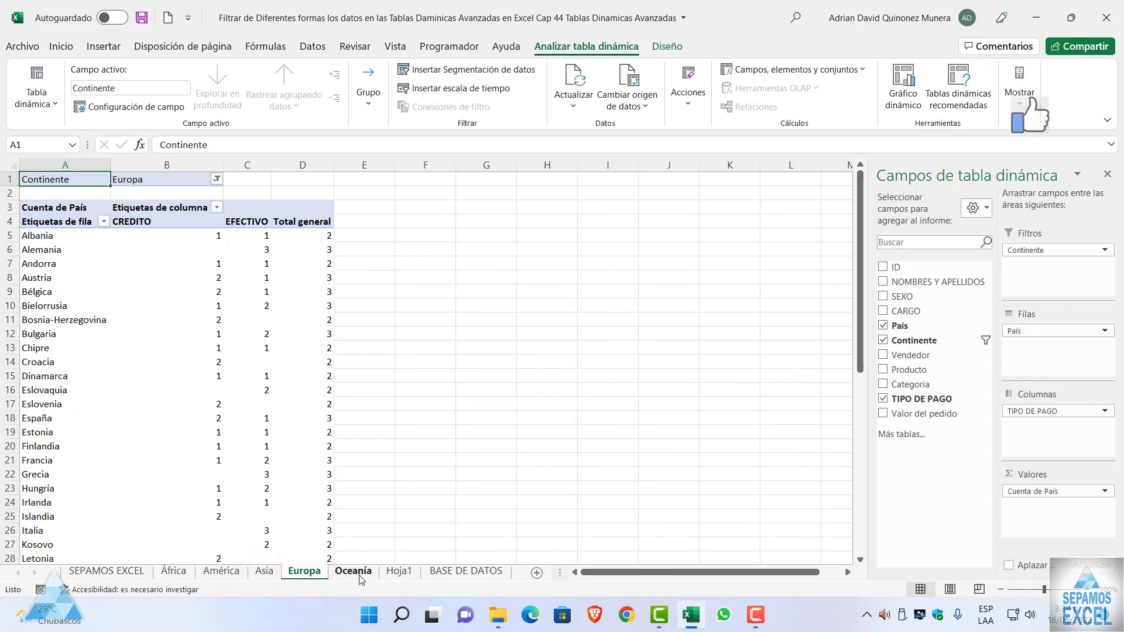
pyautogui.click(359, 575)
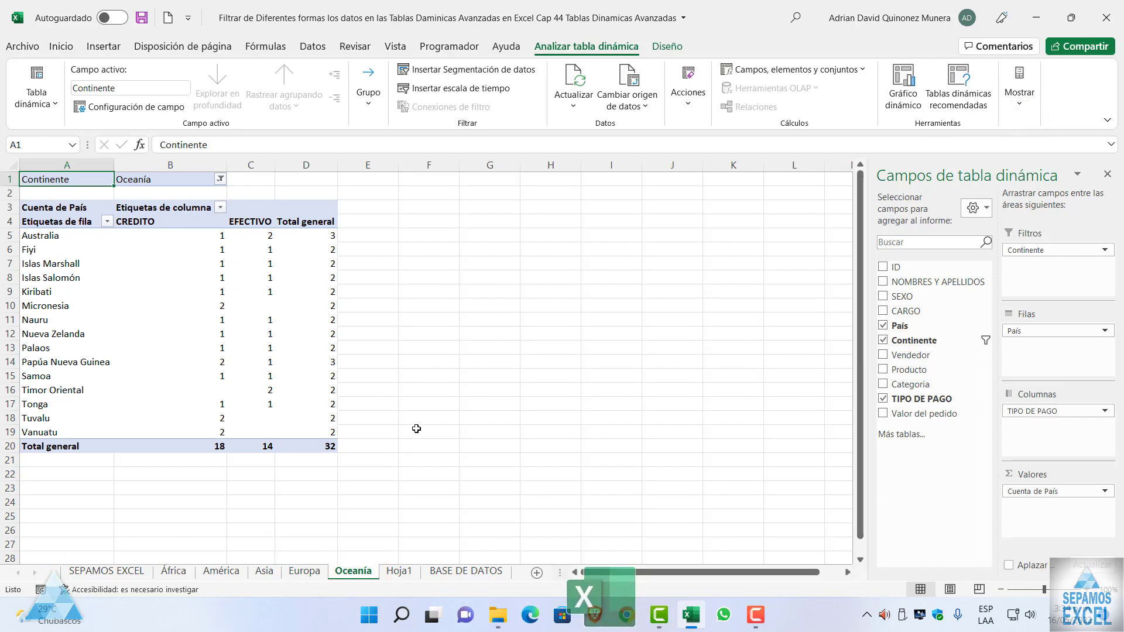
pyautogui.click(304, 571)
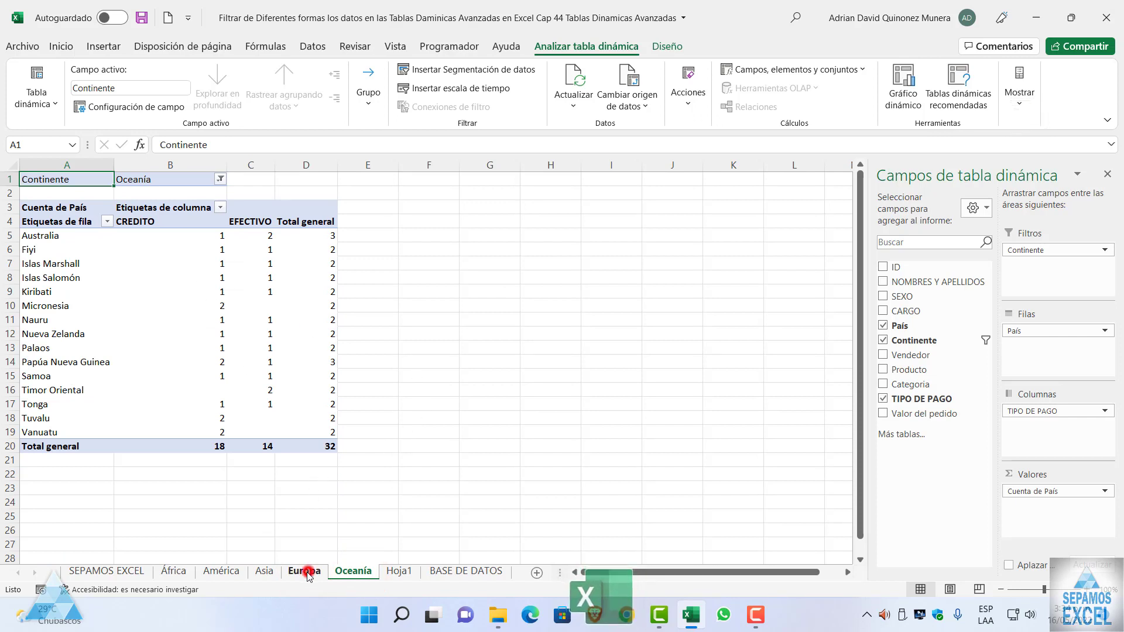
pyautogui.click(265, 571)
pyautogui.click(223, 573)
pyautogui.click(177, 572)
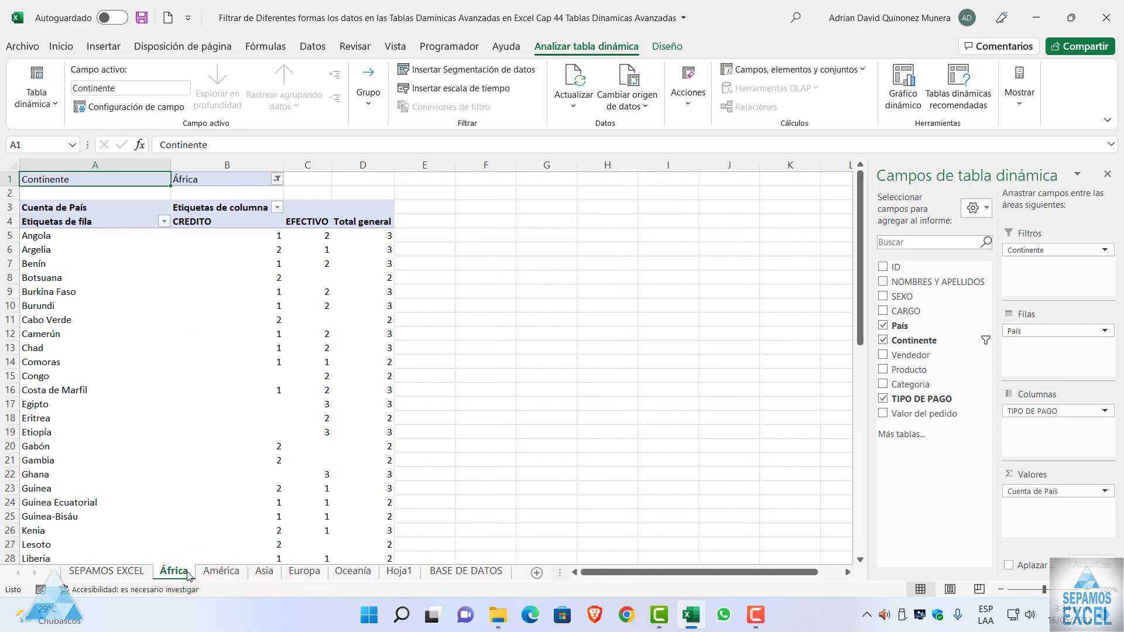
pyautogui.click(398, 572)
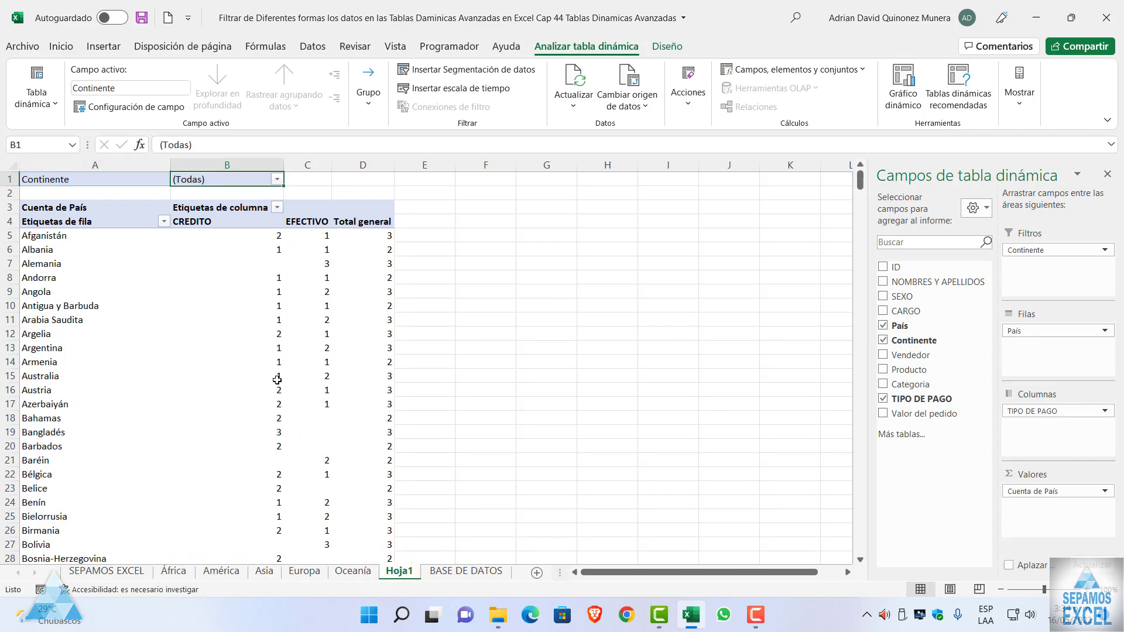
pyautogui.scroll(-4, 277, 380)
pyautogui.scroll(4, 277, 386)
# - Delete the África and América pivot sheets
pyautogui.click(277, 180)
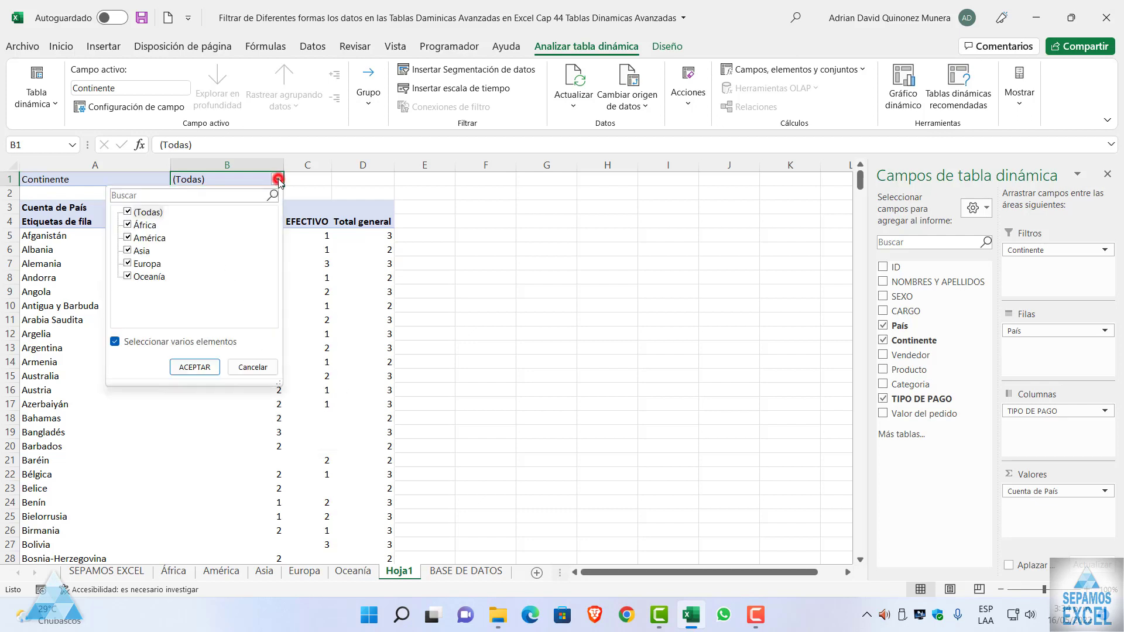
pyautogui.click(544, 352)
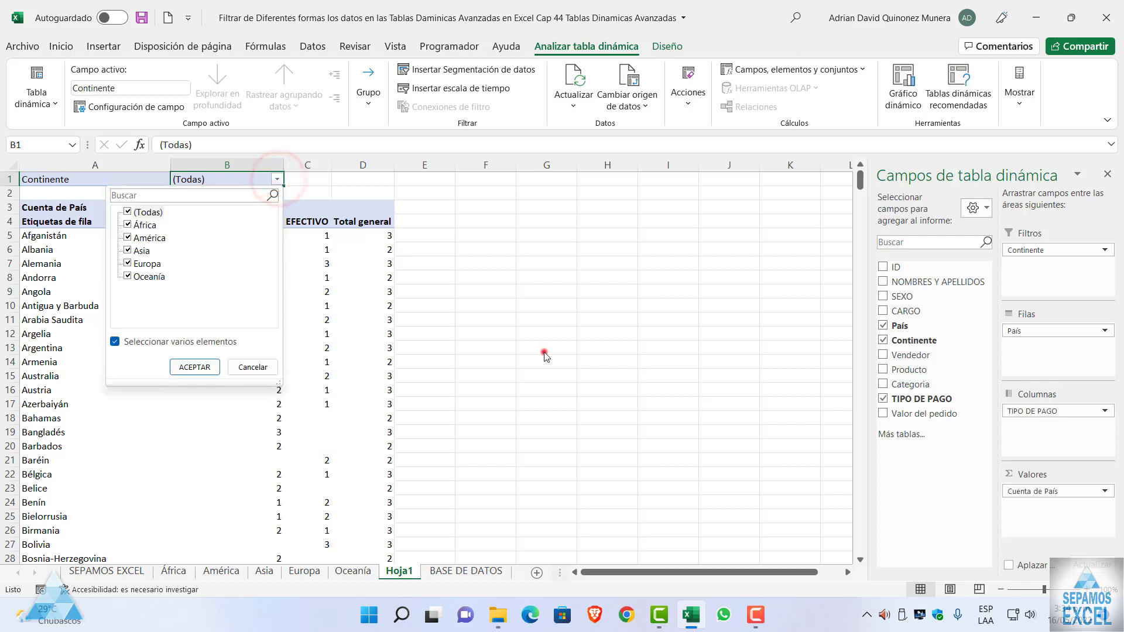
pyautogui.rightClick(173, 571)
pyautogui.click(234, 396)
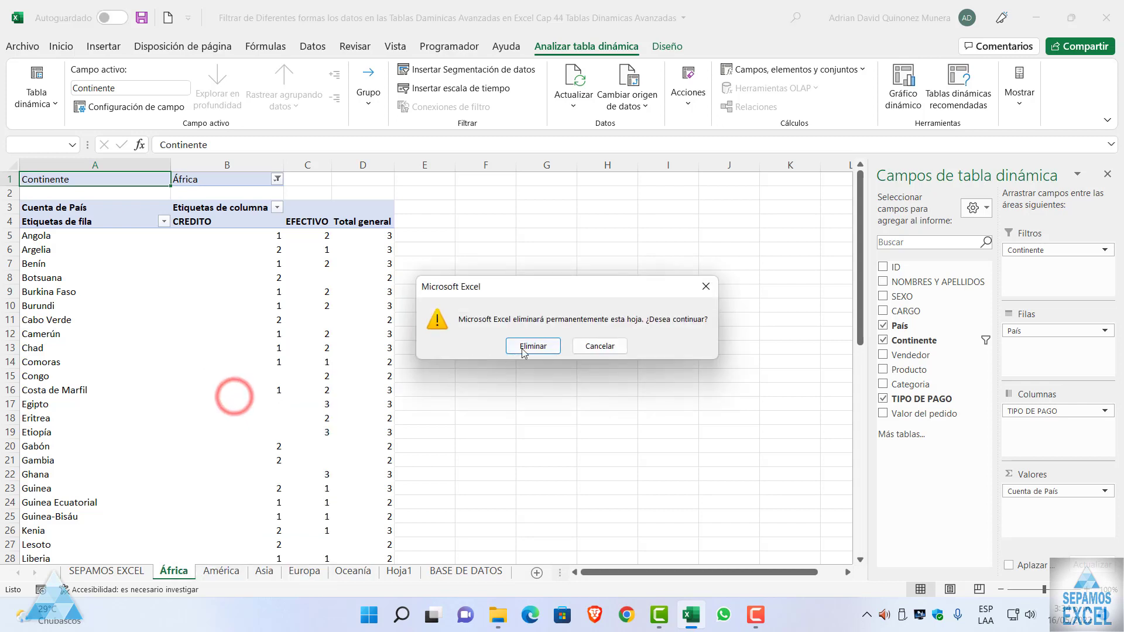
pyautogui.click(527, 349)
pyautogui.rightClick(179, 571)
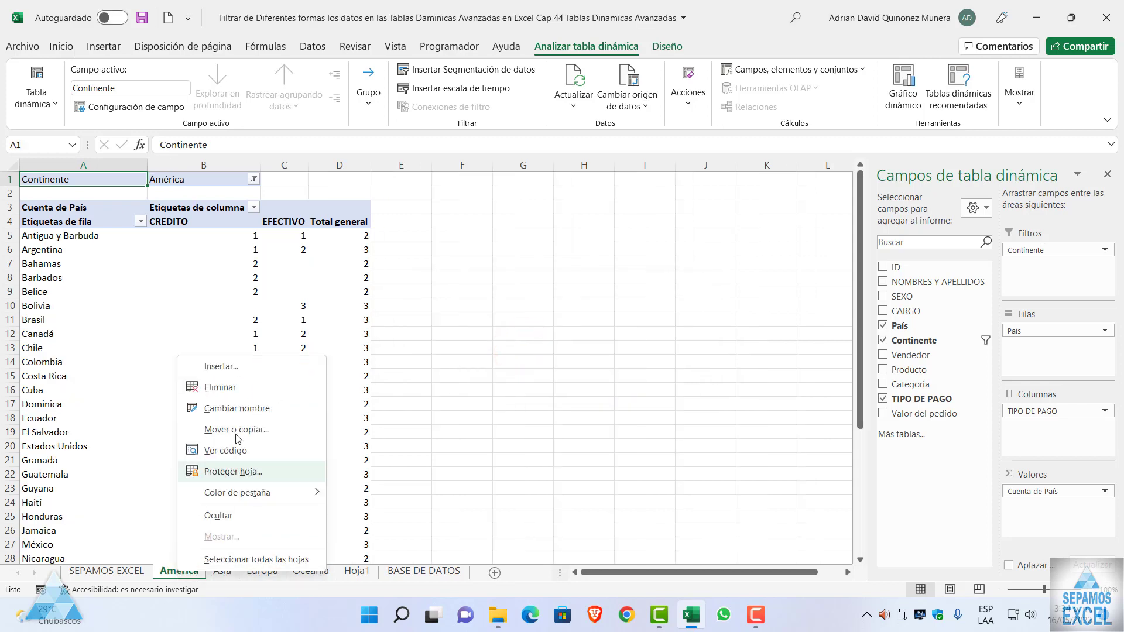
pyautogui.click(234, 388)
pyautogui.click(523, 344)
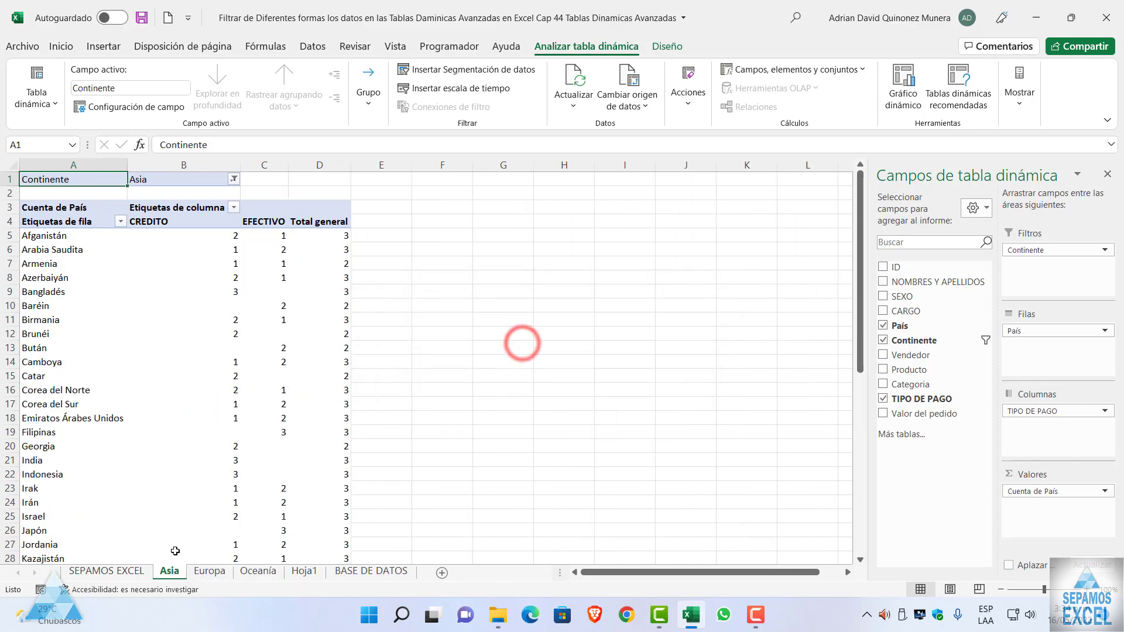
# - Delete the Asia, Europa and Oceanía sheets, glance at BASE DE DATOS, and return to Hoja1
pyautogui.rightClick(169, 571)
pyautogui.click(282, 390)
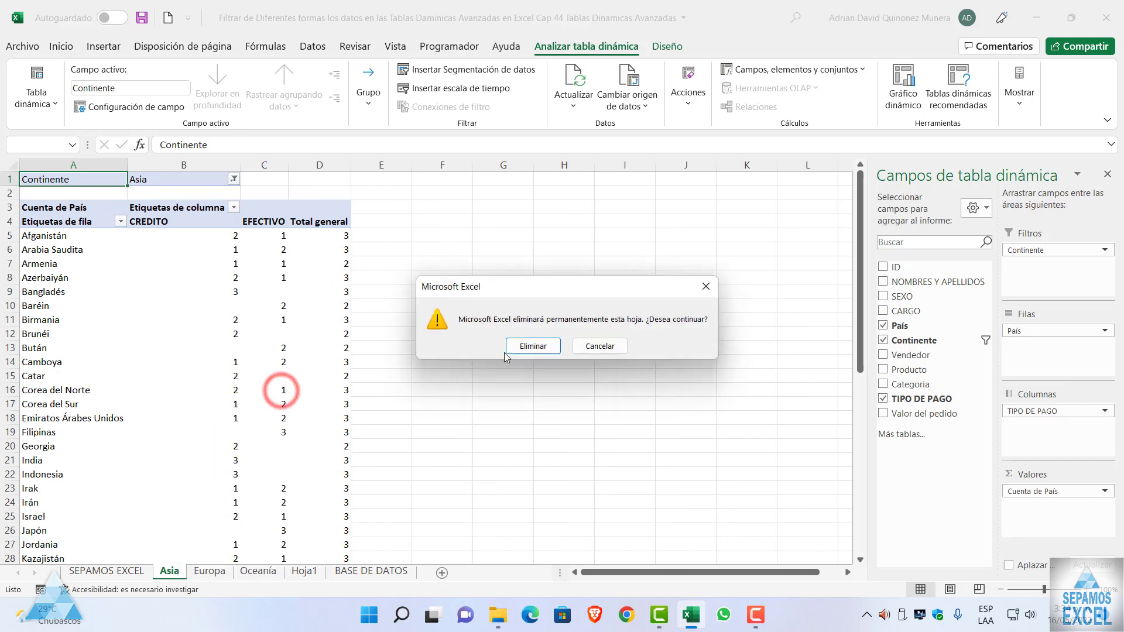
pyautogui.click(514, 347)
pyautogui.rightClick(176, 573)
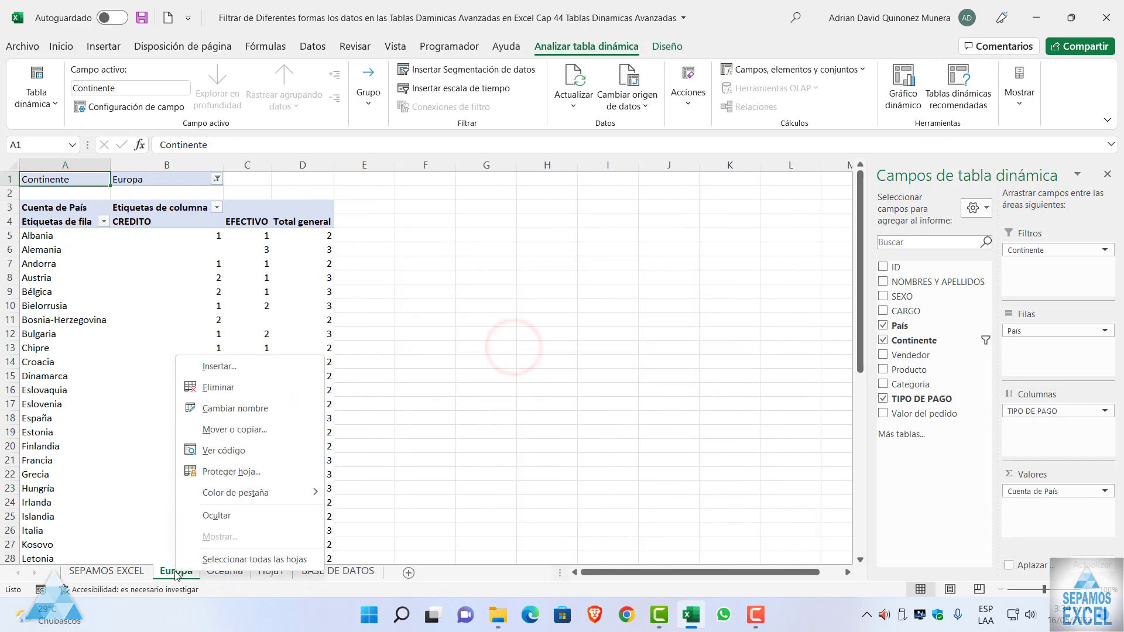
pyautogui.click(257, 387)
pyautogui.click(521, 341)
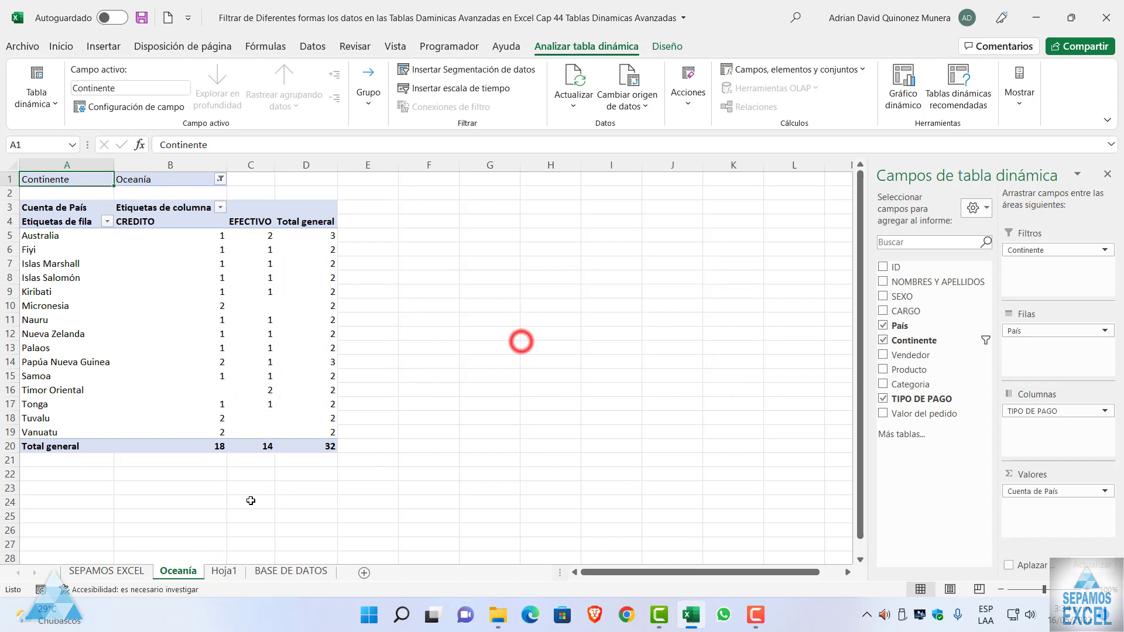
pyautogui.rightClick(178, 571)
pyautogui.click(245, 391)
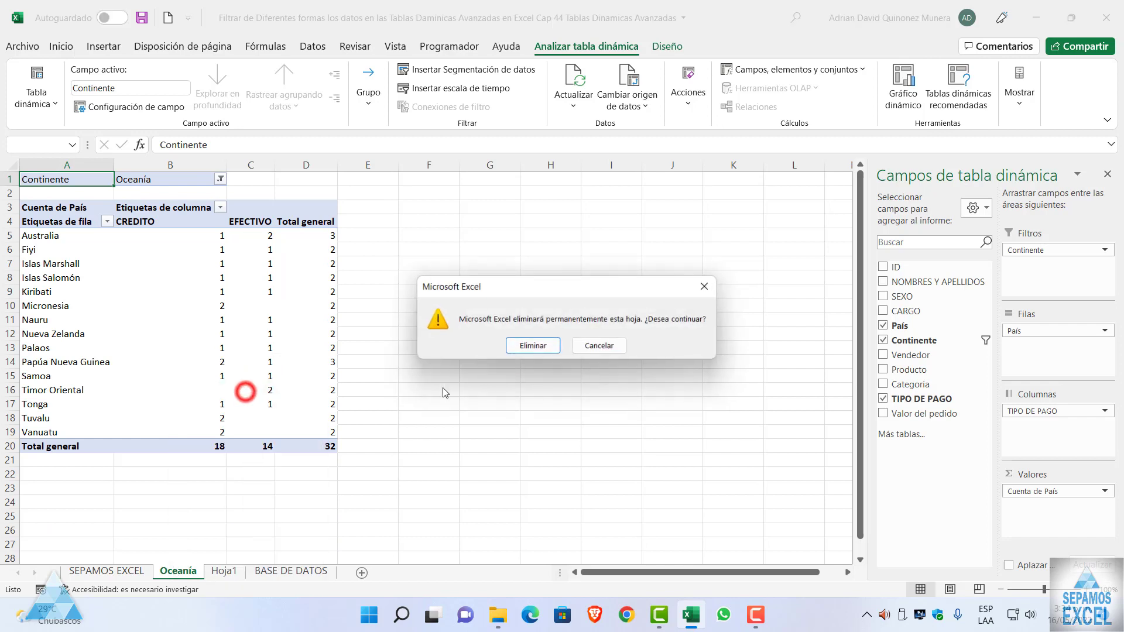
pyautogui.click(534, 345)
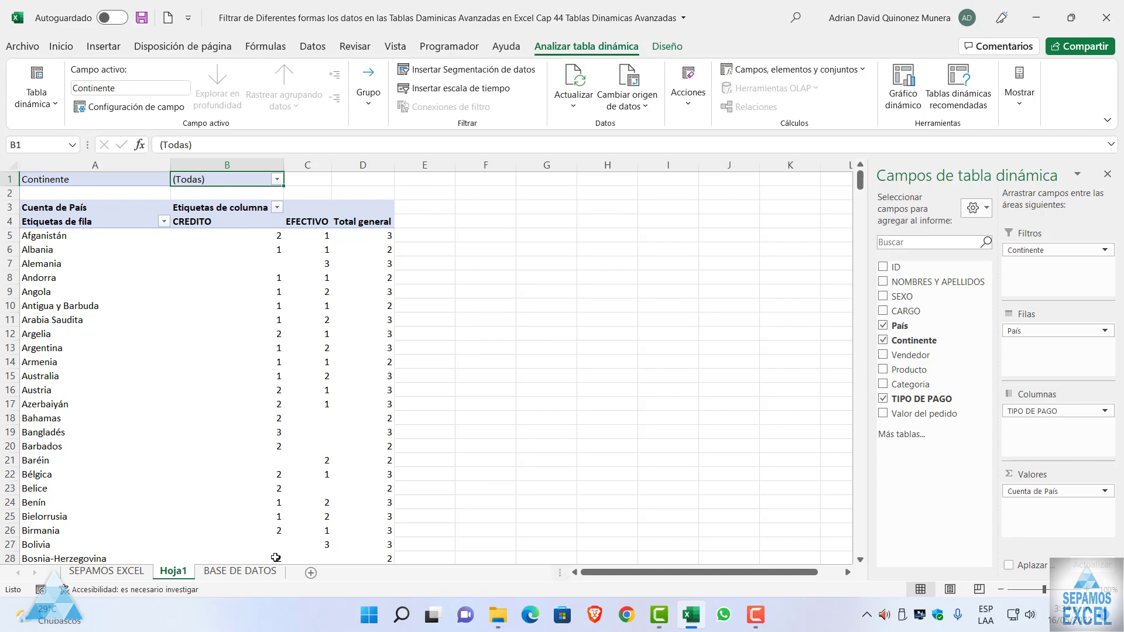
pyautogui.click(252, 571)
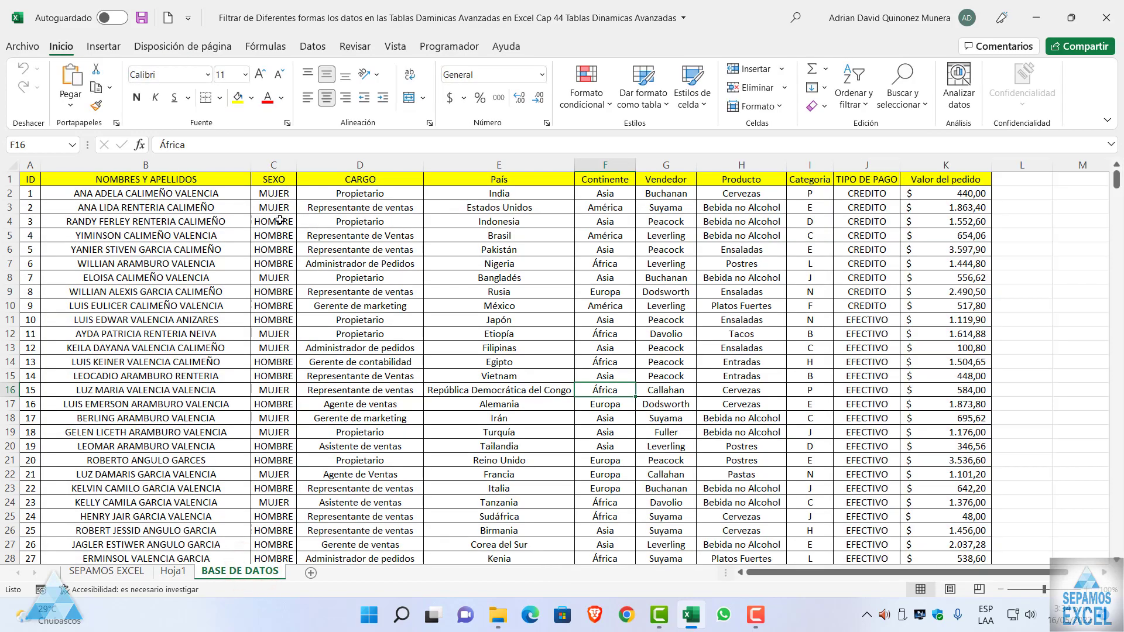
pyautogui.click(174, 571)
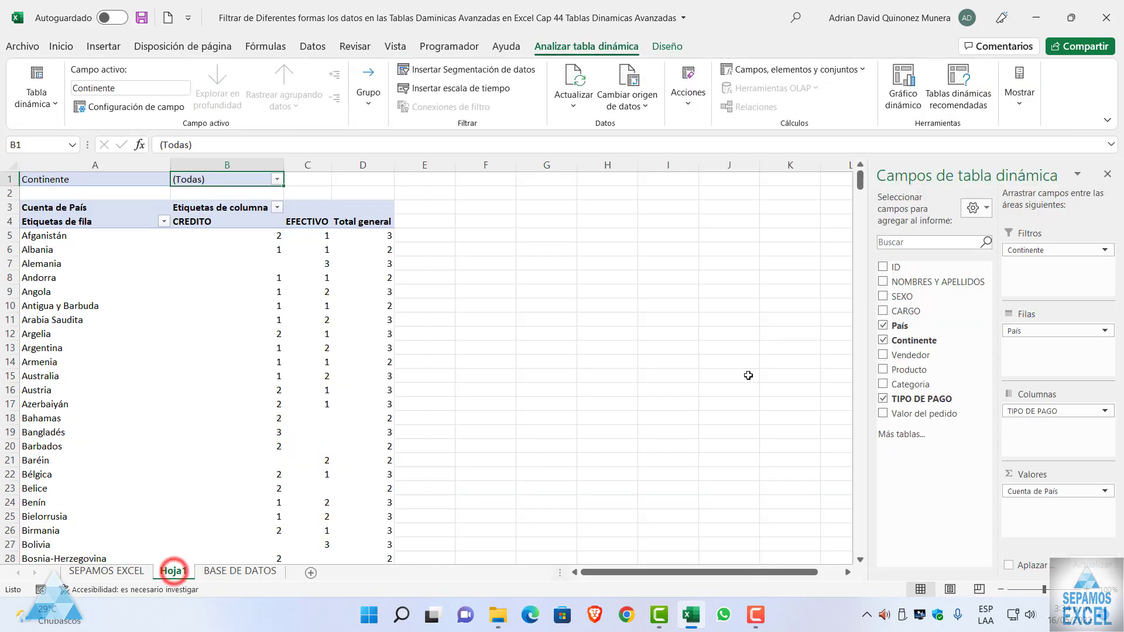
# - Add SEXO to the pivot's Filtros area and set the Continente filter to América only
pyautogui.moveTo(883, 296)
pyautogui.mouseDown()
pyautogui.moveTo(998, 294)
pyautogui.moveTo(1031, 266)
pyautogui.mouseUp()
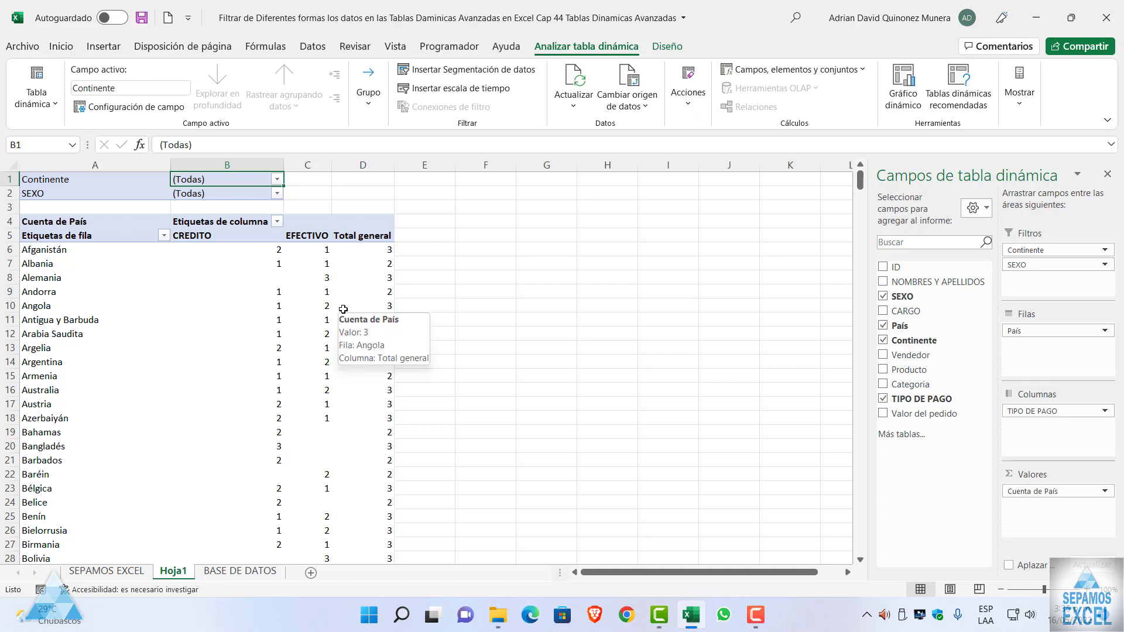
pyautogui.click(277, 180)
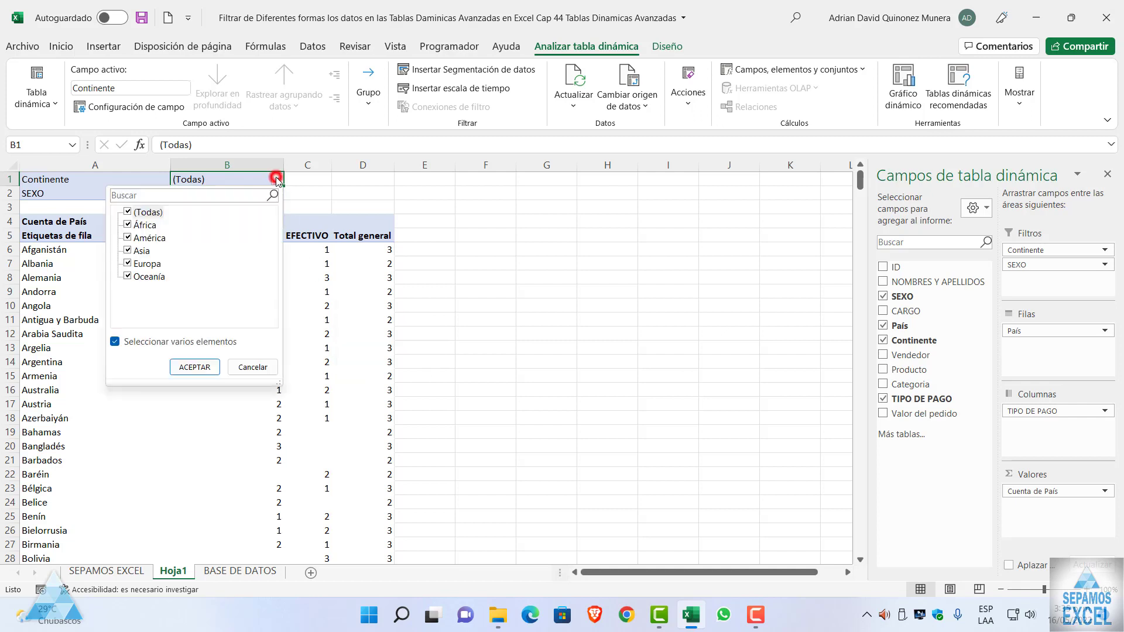
pyautogui.click(129, 212)
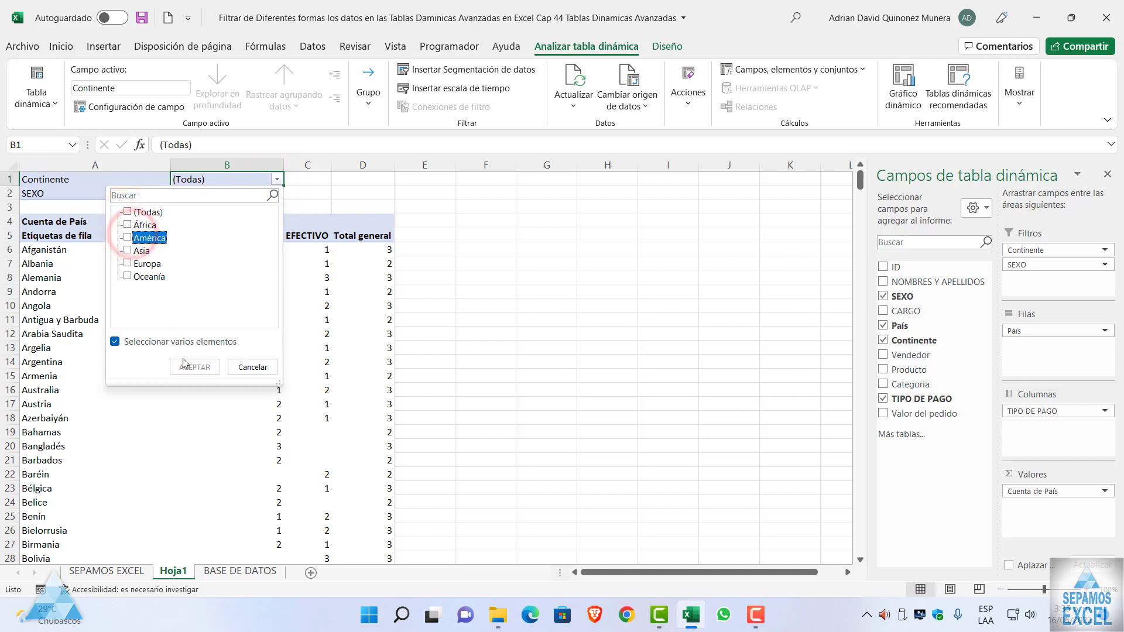
pyautogui.click(129, 264)
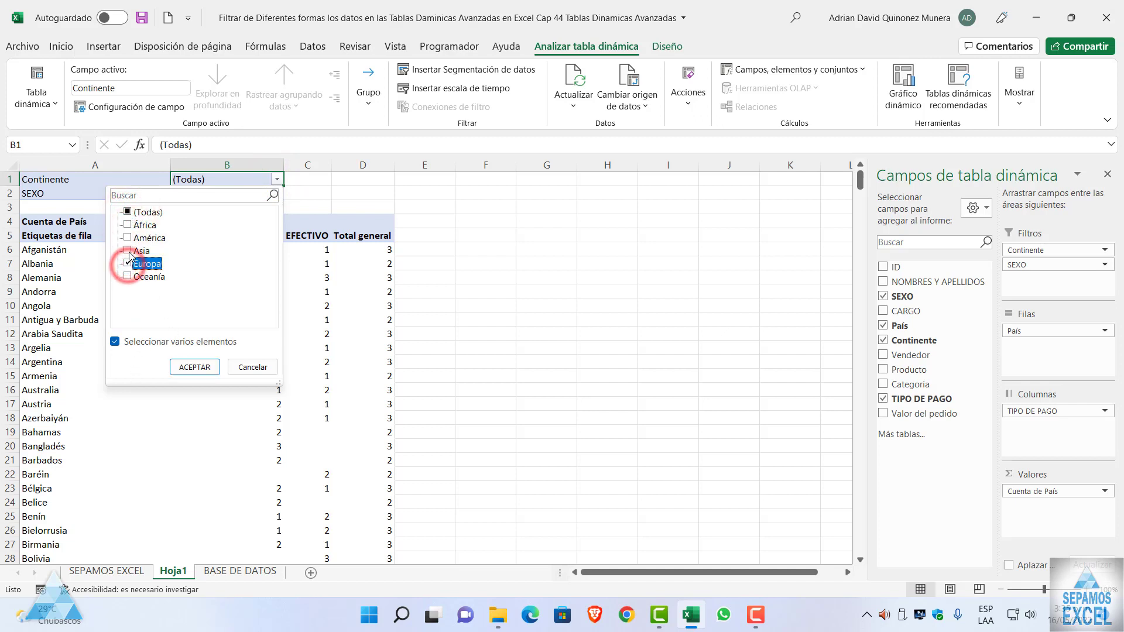
pyautogui.click(127, 238)
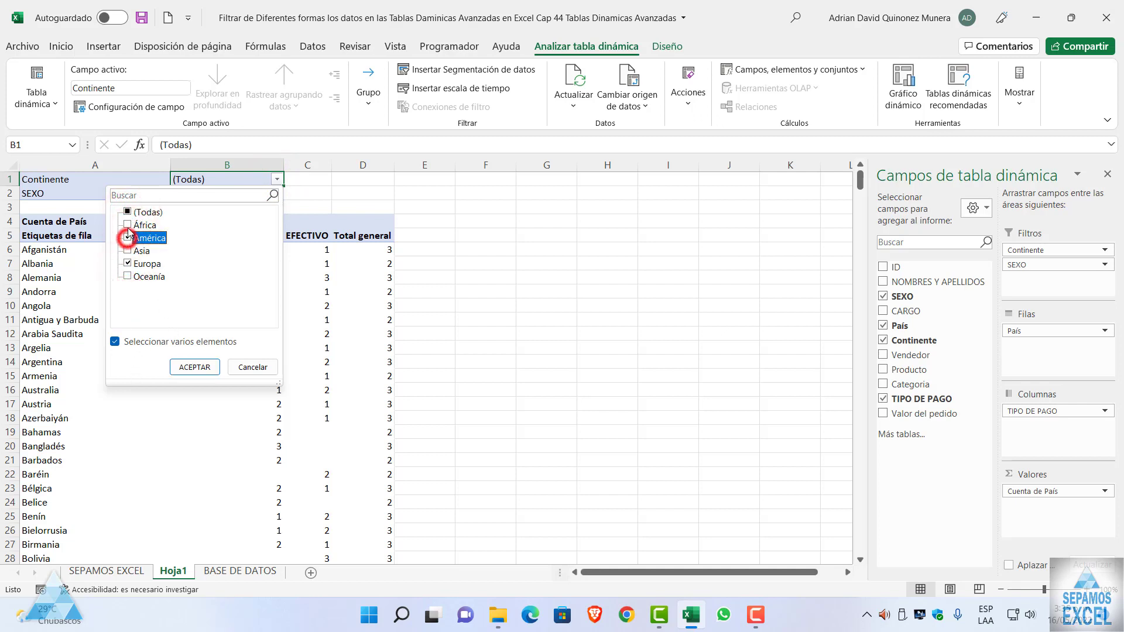
pyautogui.click(127, 264)
pyautogui.click(195, 367)
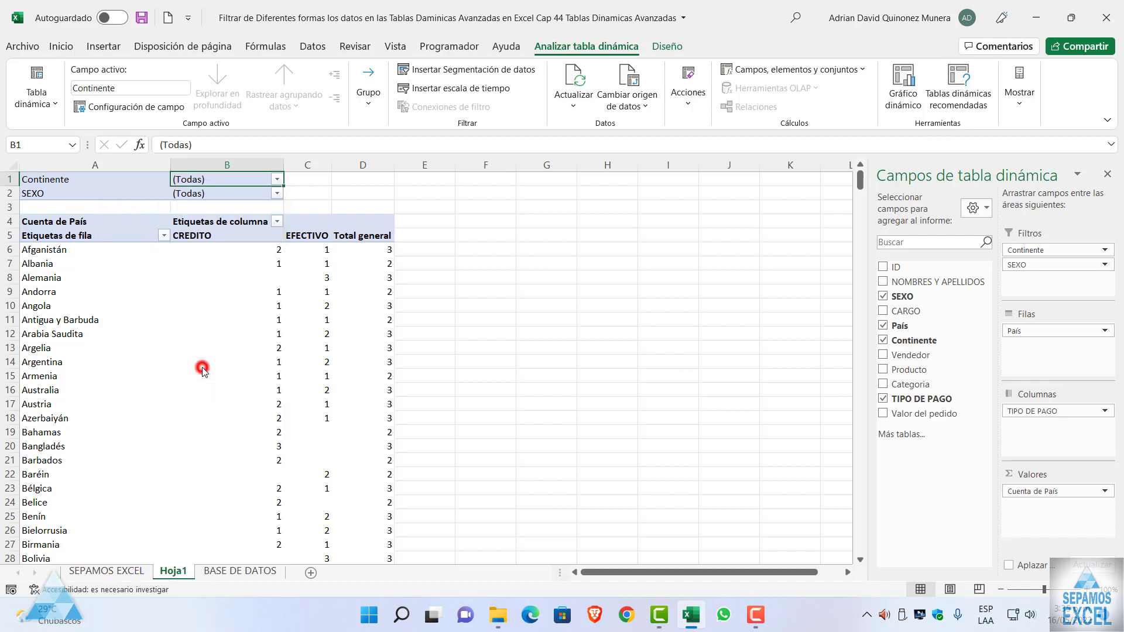
pyautogui.click(254, 194)
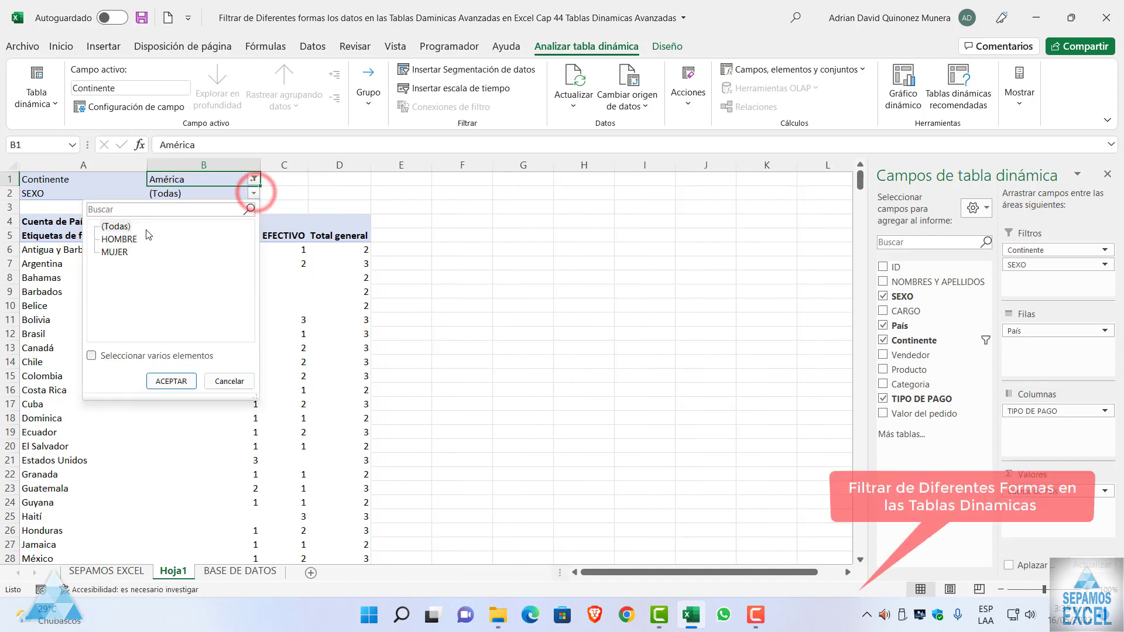
# - Filter the pivot's SEXO field to HOMBRE only and scroll through the results
pyautogui.click(90, 357)
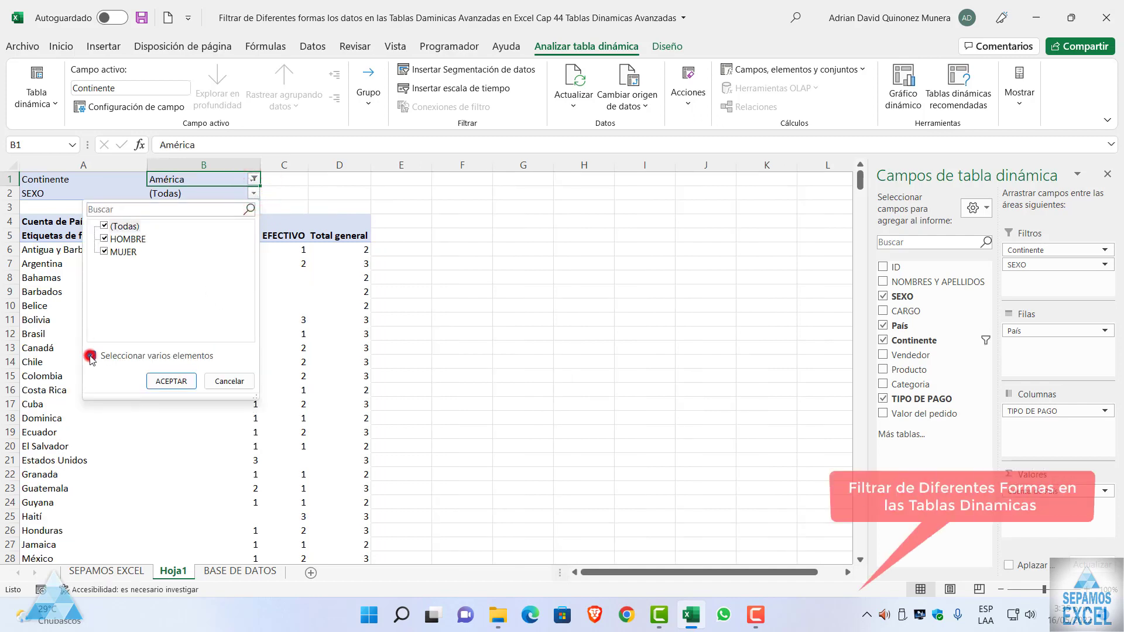
pyautogui.click(104, 226)
pyautogui.click(104, 239)
pyautogui.click(171, 381)
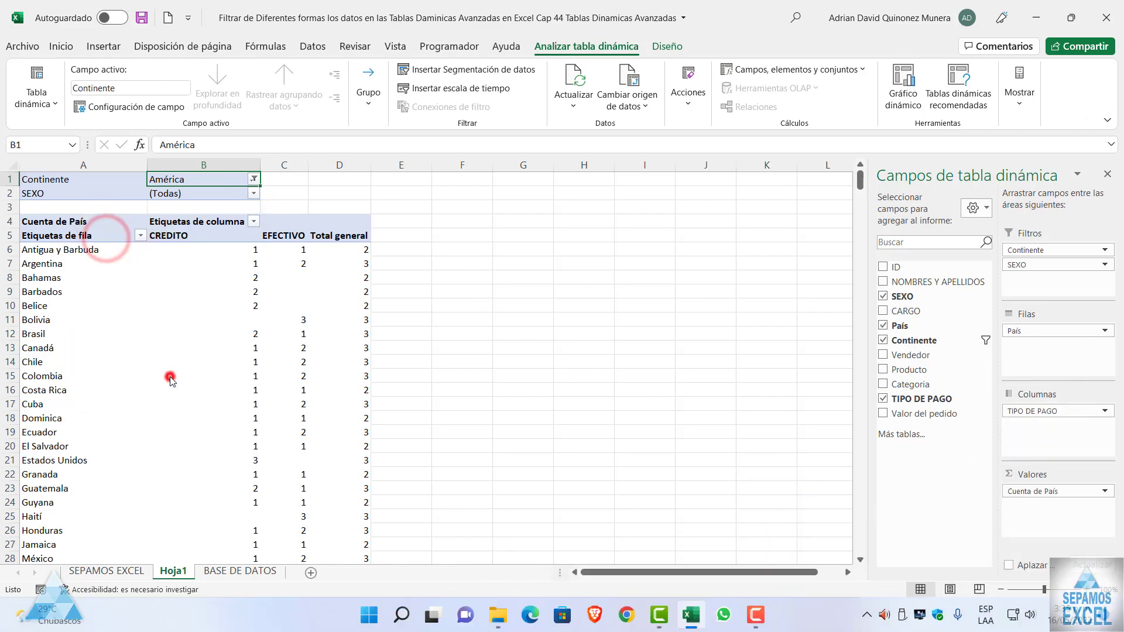
pyautogui.scroll(-3, 420, 302)
pyautogui.scroll(-2, 431, 328)
pyautogui.scroll(5, 425, 342)
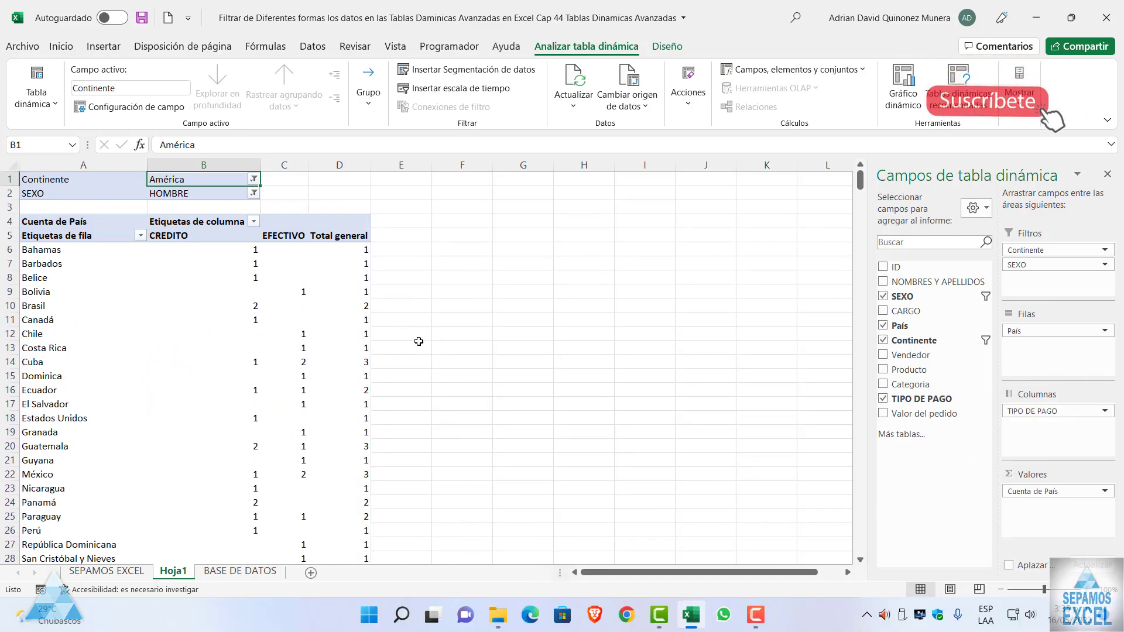
pyautogui.scroll(-1, 202, 333)
pyautogui.scroll(-2, 191, 379)
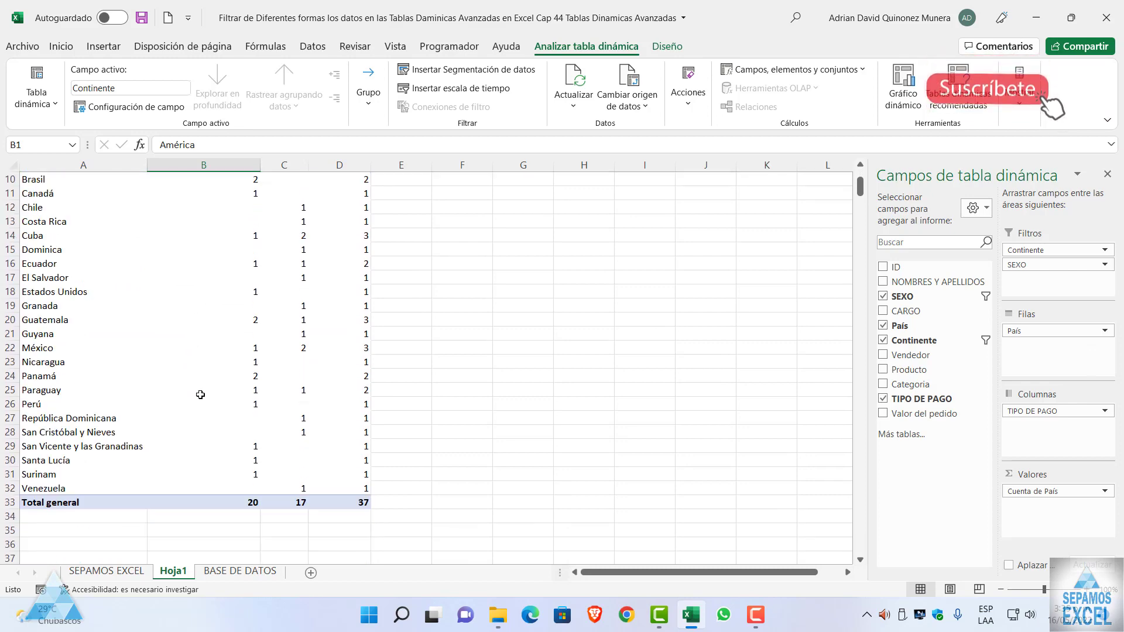
pyautogui.scroll(3, 199, 394)
# - Switch the SEXO filter from HOMBRE to MUJER and review the results
pyautogui.click(254, 194)
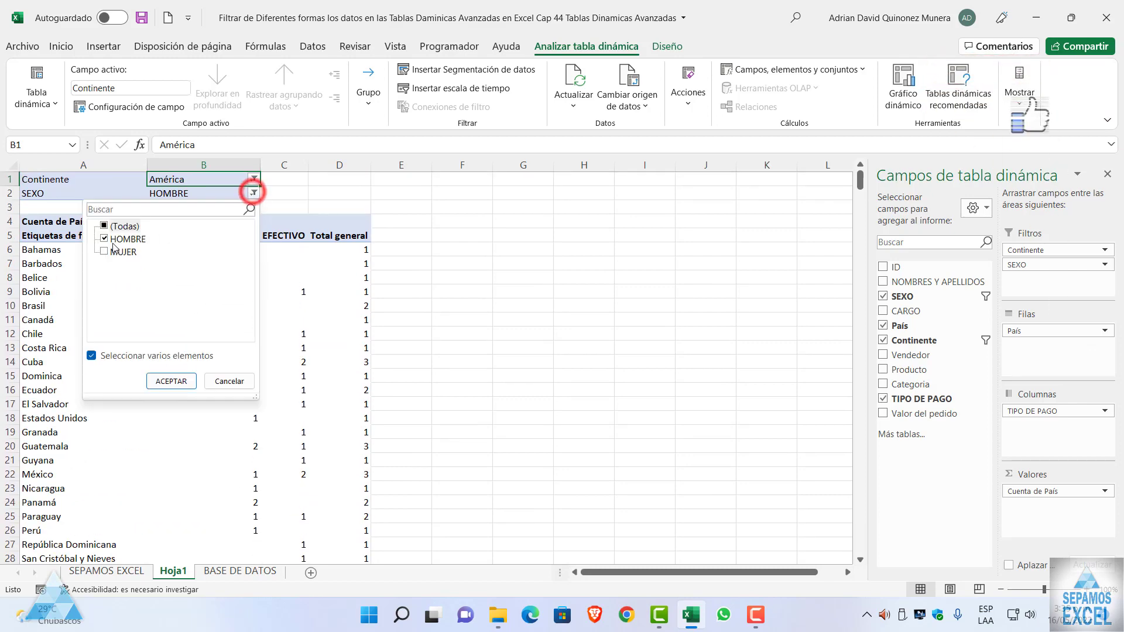
pyautogui.click(104, 239)
pyautogui.click(104, 252)
pyautogui.click(170, 382)
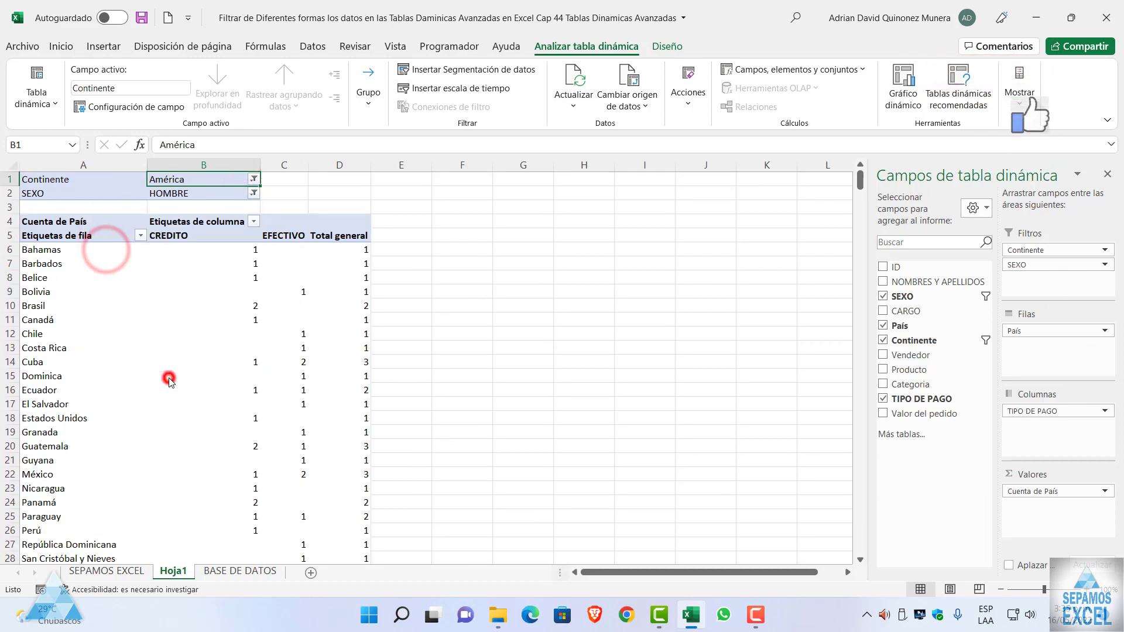
pyautogui.scroll(-4, 190, 305)
pyautogui.scroll(-3, 195, 351)
pyautogui.scroll(5, 195, 358)
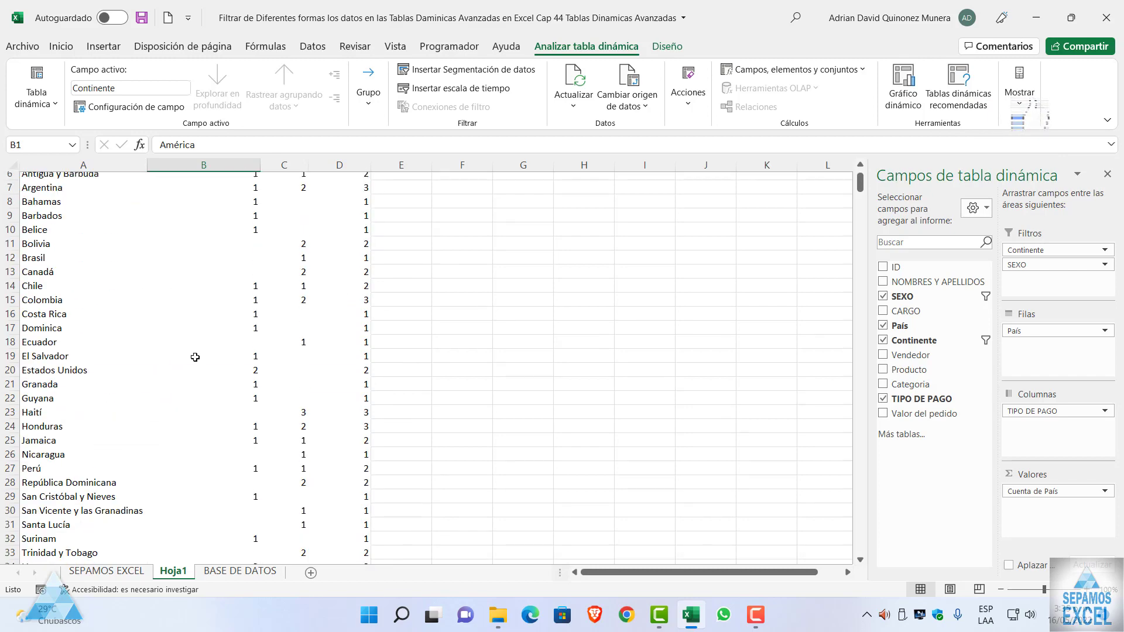
pyautogui.scroll(2, 195, 356)
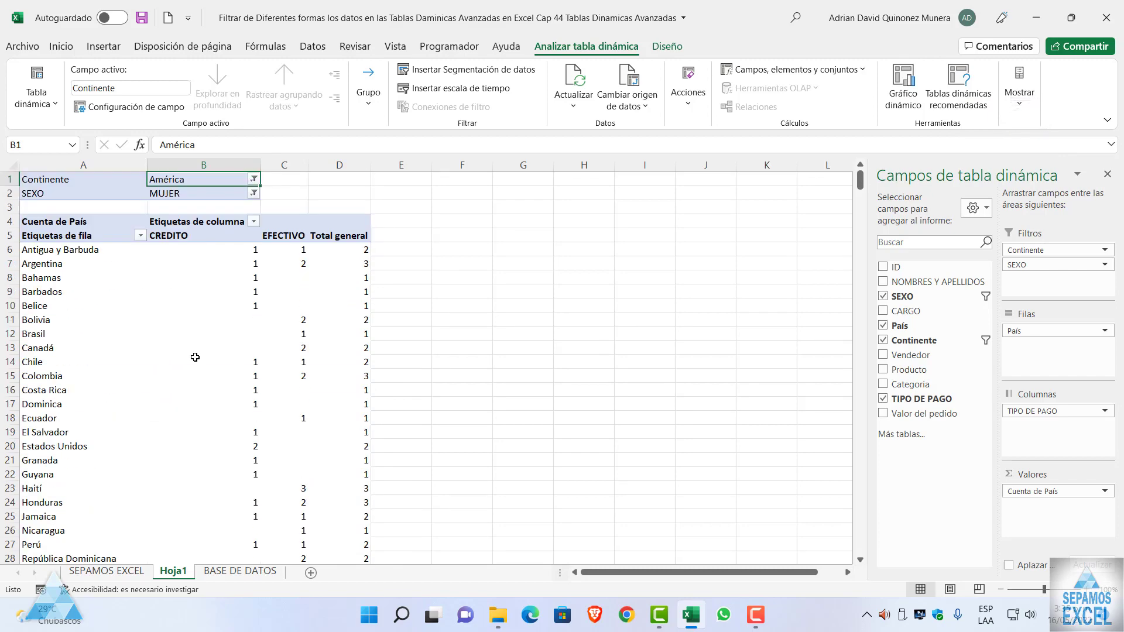
# - Set the SEXO and Continente filters back to (Todas)
pyautogui.click(253, 194)
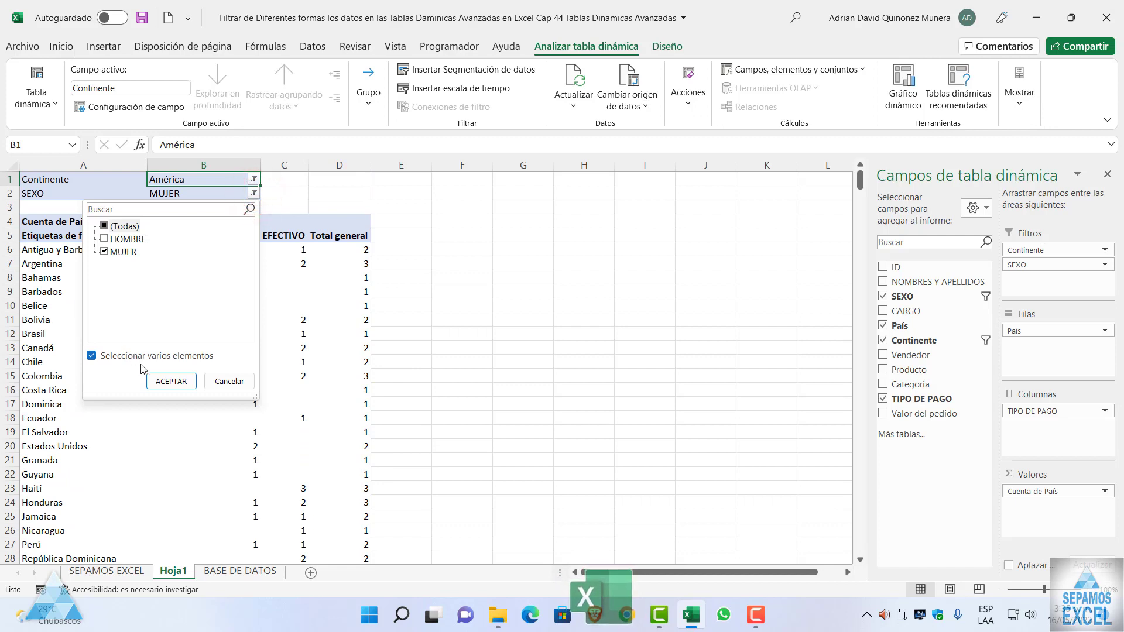
pyautogui.click(103, 226)
pyautogui.click(157, 381)
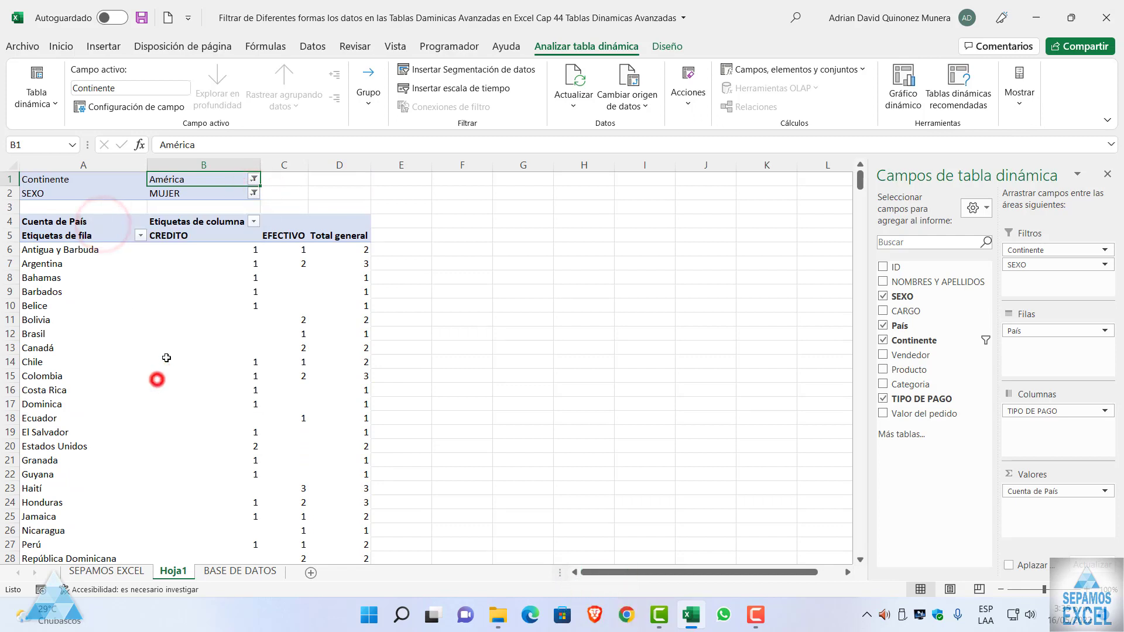
pyautogui.click(253, 179)
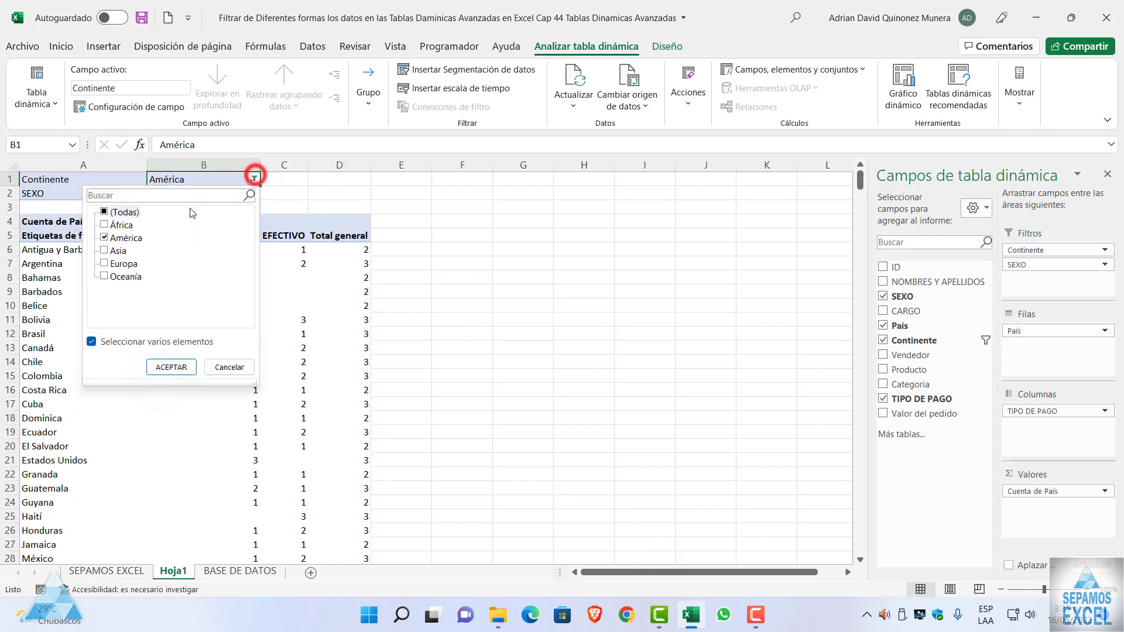
pyautogui.click(103, 212)
pyautogui.click(158, 367)
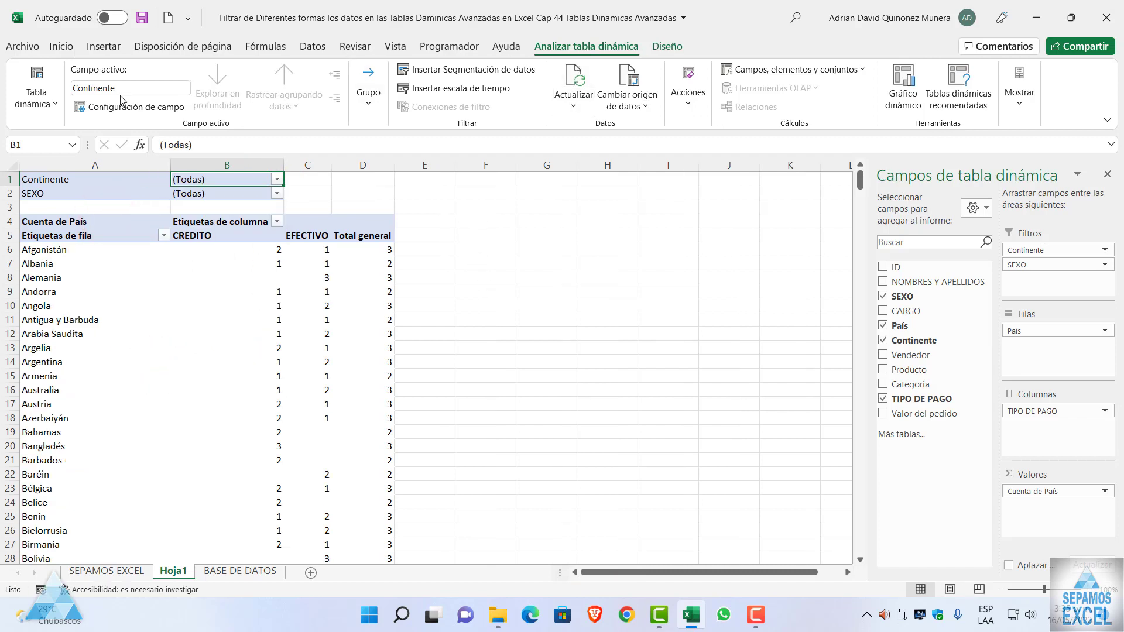
# - Open Mostrar páginas de filtro de informe from the PivotTable options and pick Continente
pyautogui.click(56, 105)
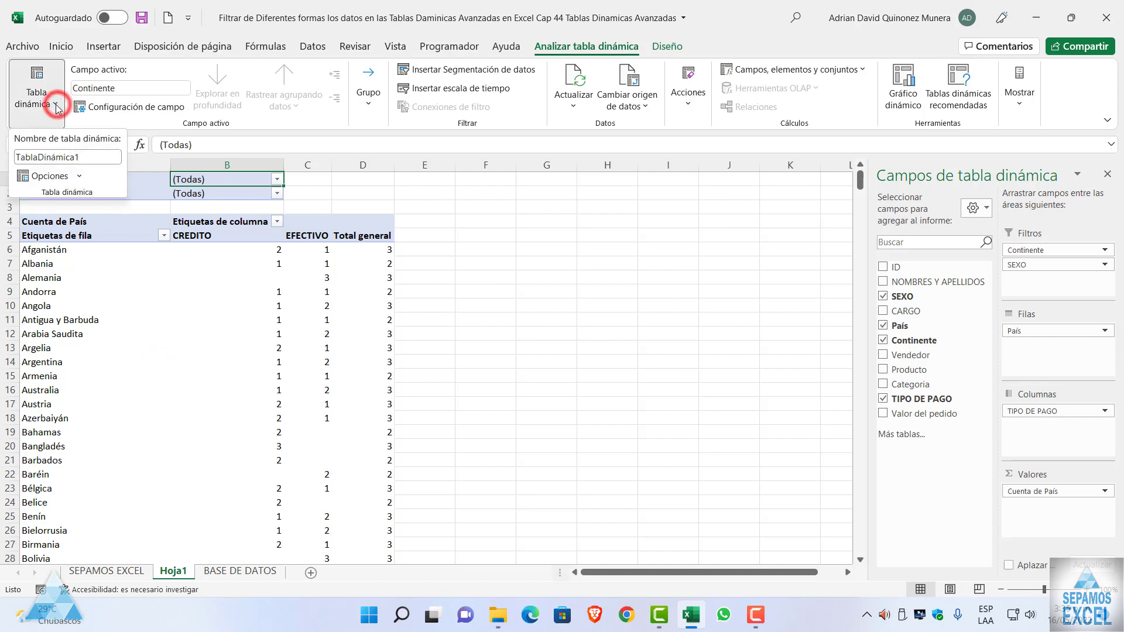
pyautogui.click(81, 176)
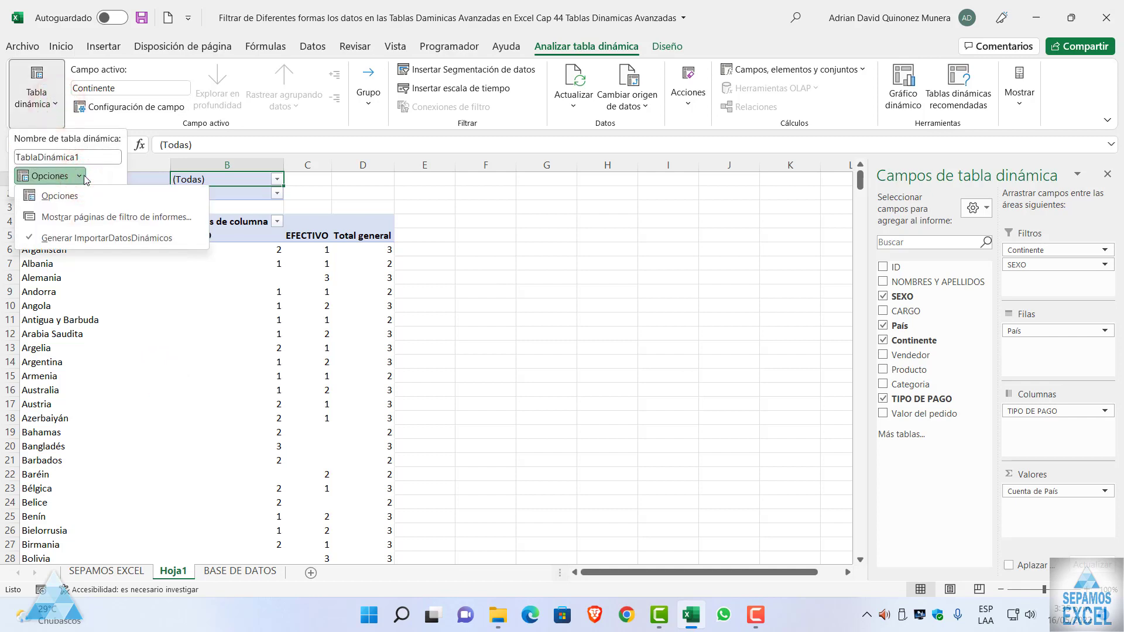
pyautogui.click(127, 215)
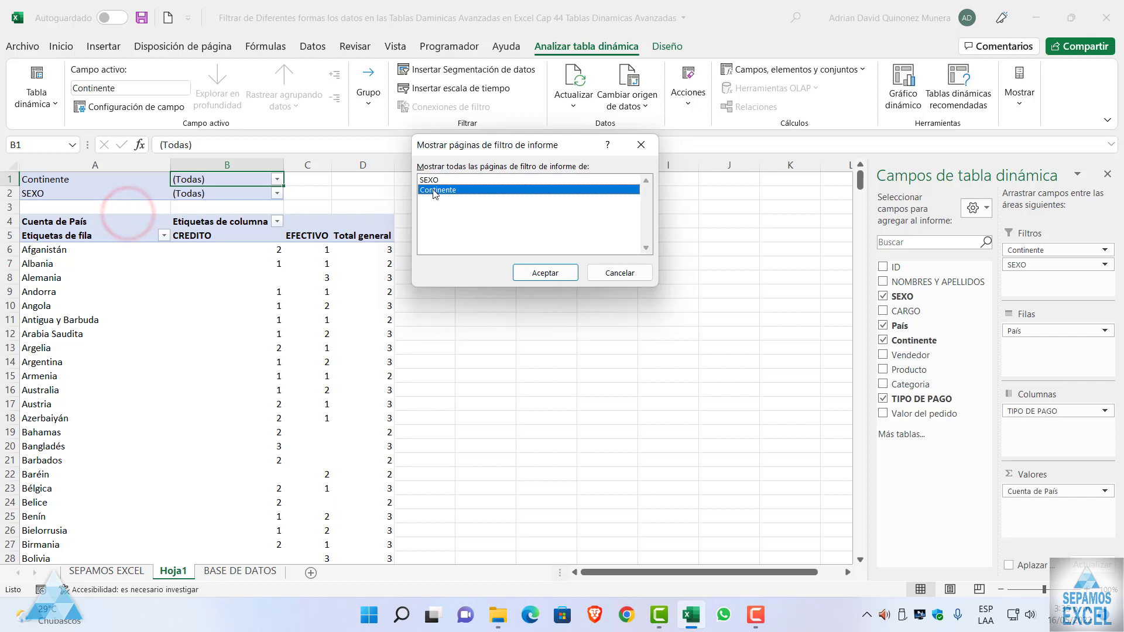
pyautogui.click(431, 180)
pyautogui.click(435, 190)
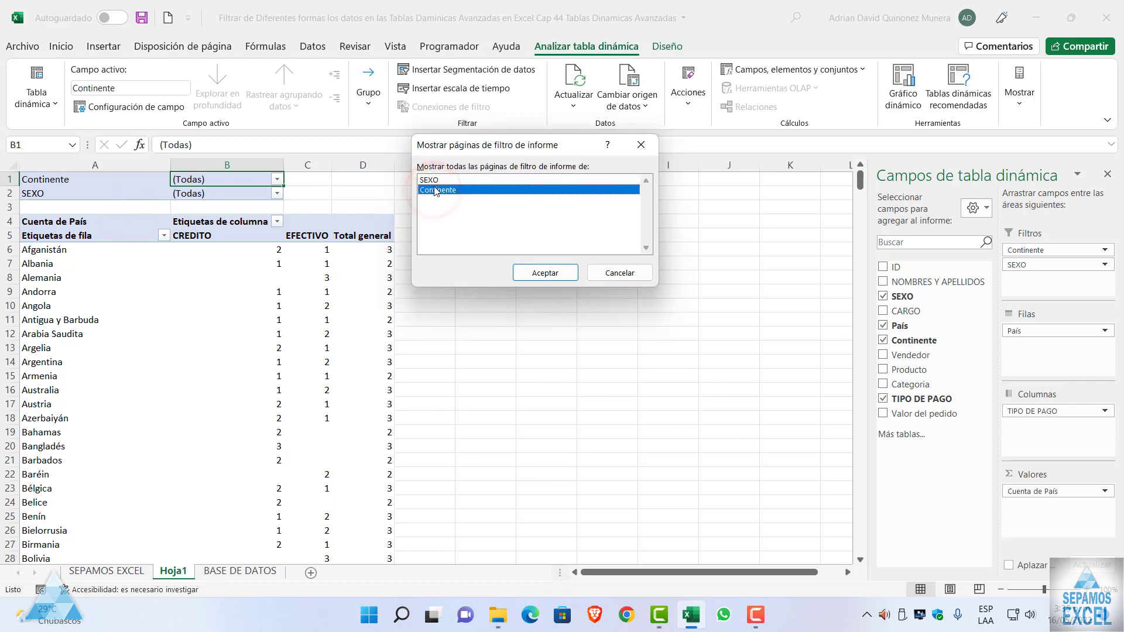
pyautogui.click(435, 181)
pyautogui.click(440, 191)
pyautogui.click(435, 181)
# - Toggle the page field between SEXO and Continente, then close the dialog without creating sheets
pyautogui.click(435, 189)
pyautogui.click(434, 180)
pyautogui.click(435, 189)
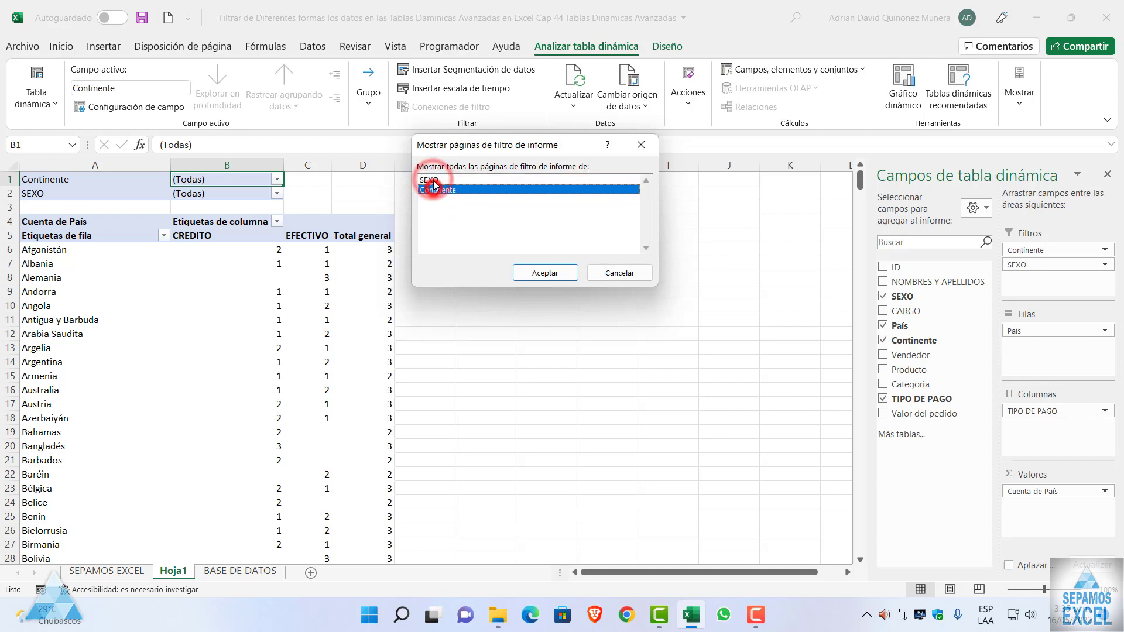
pyautogui.click(434, 180)
pyautogui.click(436, 189)
pyautogui.click(435, 180)
pyautogui.click(437, 188)
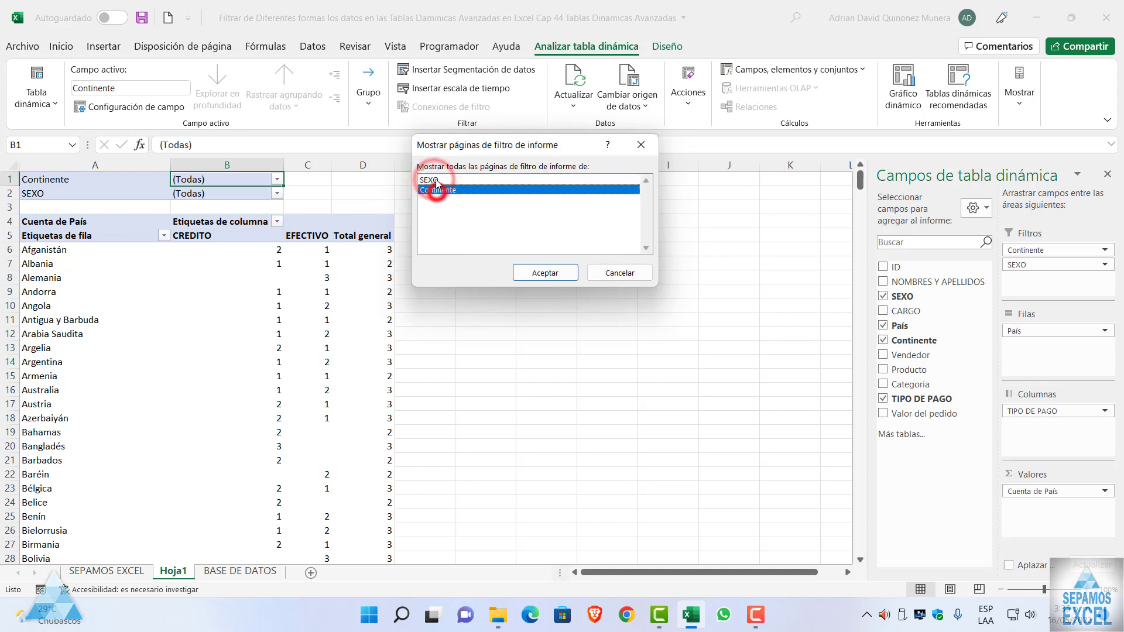
pyautogui.click(434, 181)
pyautogui.click(434, 188)
pyautogui.click(434, 180)
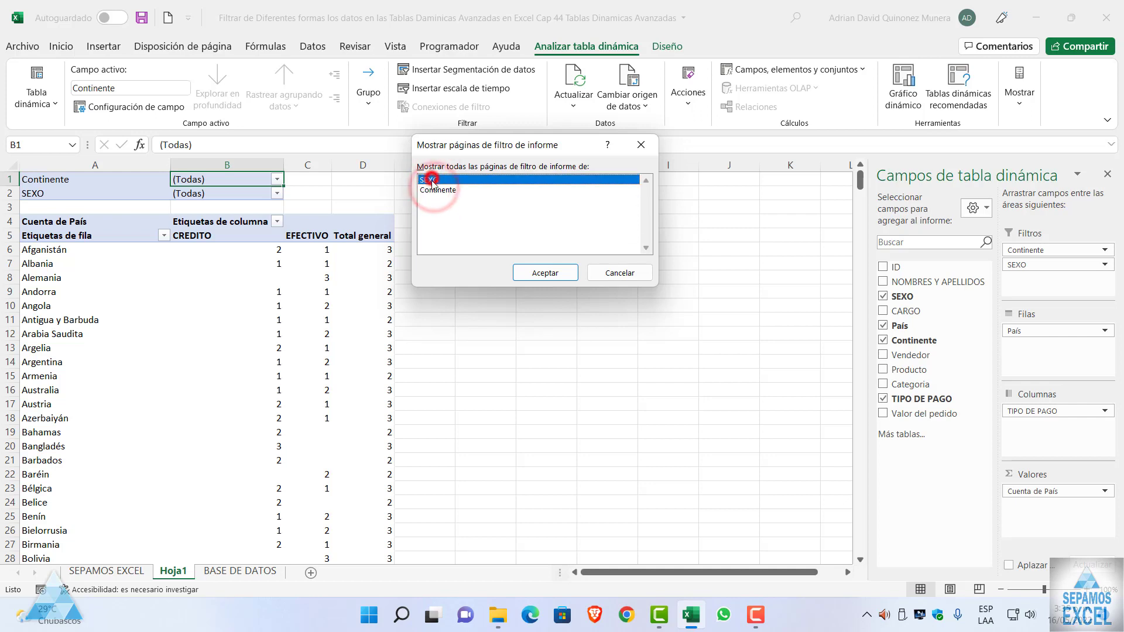
pyautogui.click(435, 189)
pyautogui.click(434, 180)
pyautogui.click(434, 189)
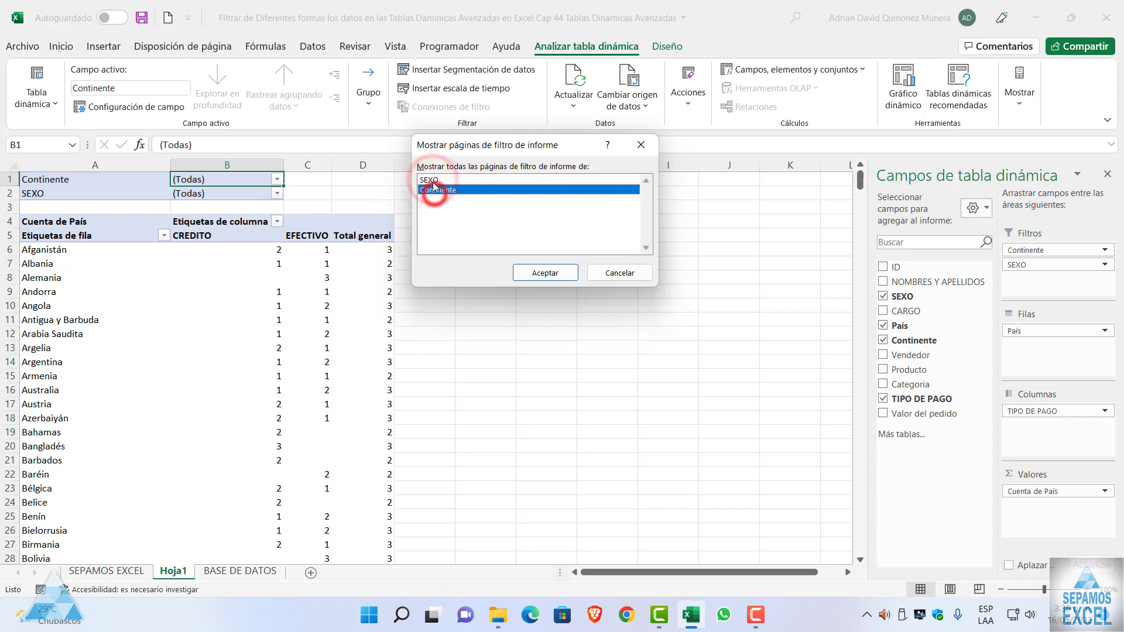
pyautogui.click(434, 180)
pyautogui.click(435, 190)
pyautogui.click(435, 181)
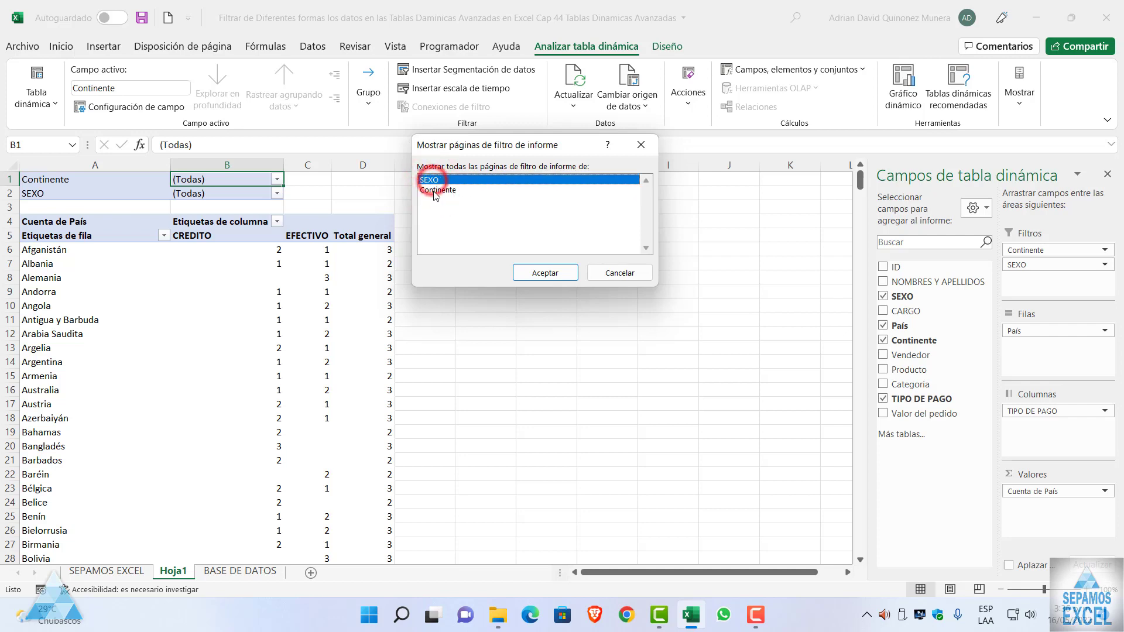
pyautogui.click(434, 190)
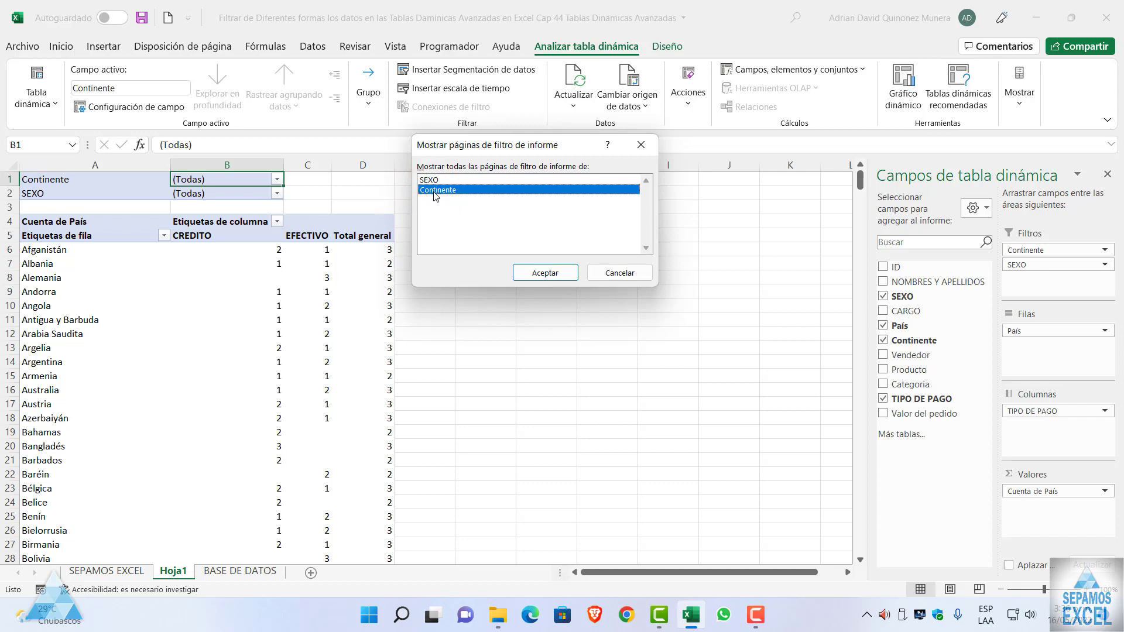
pyautogui.click(652, 145)
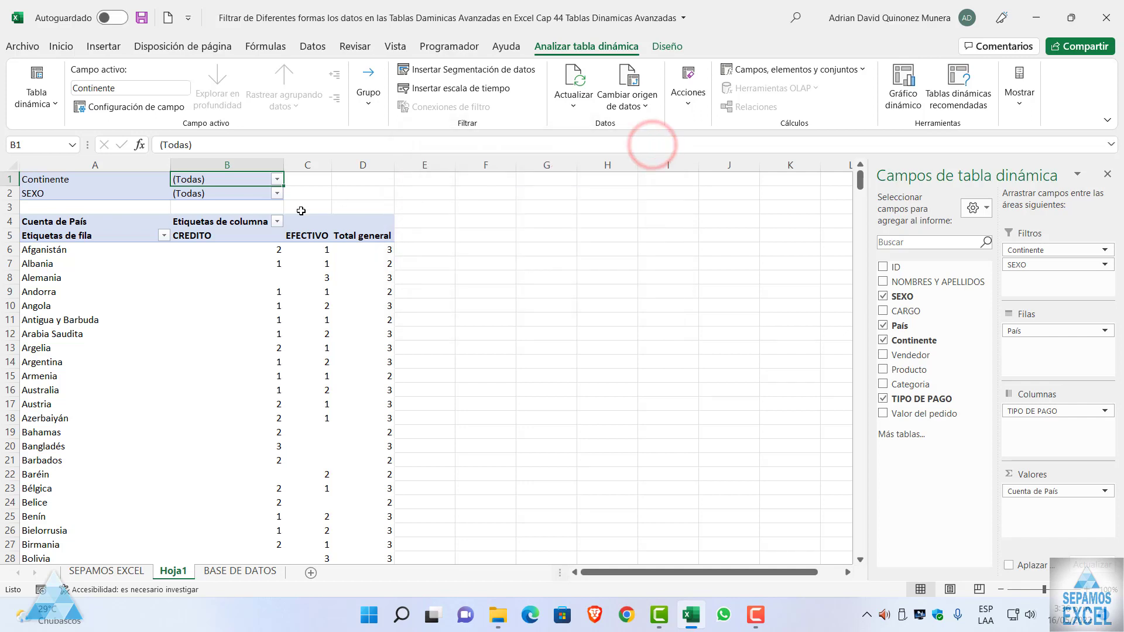
# - Set the pivot's SEXO filter to HOMBRE only
pyautogui.click(278, 194)
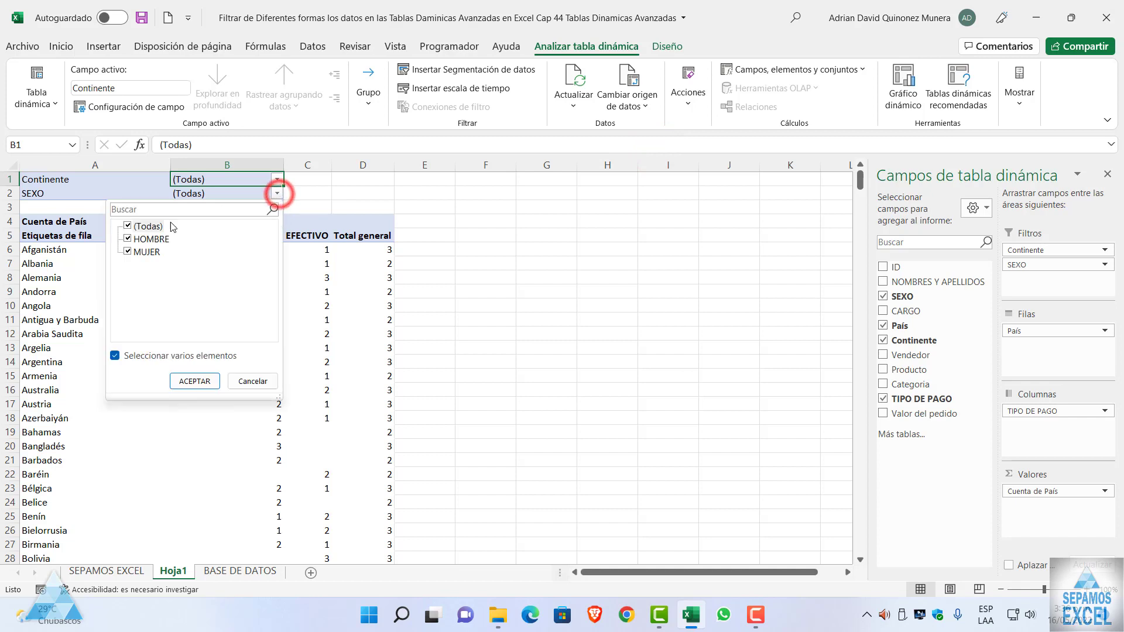
pyautogui.click(127, 226)
pyautogui.click(128, 239)
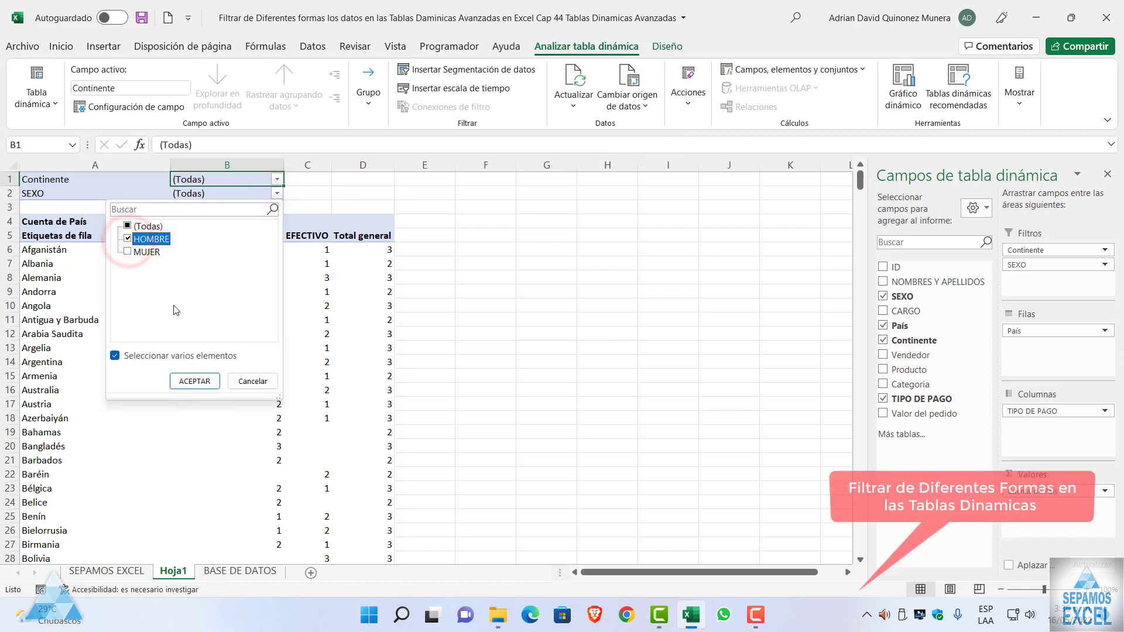
pyautogui.click(252, 382)
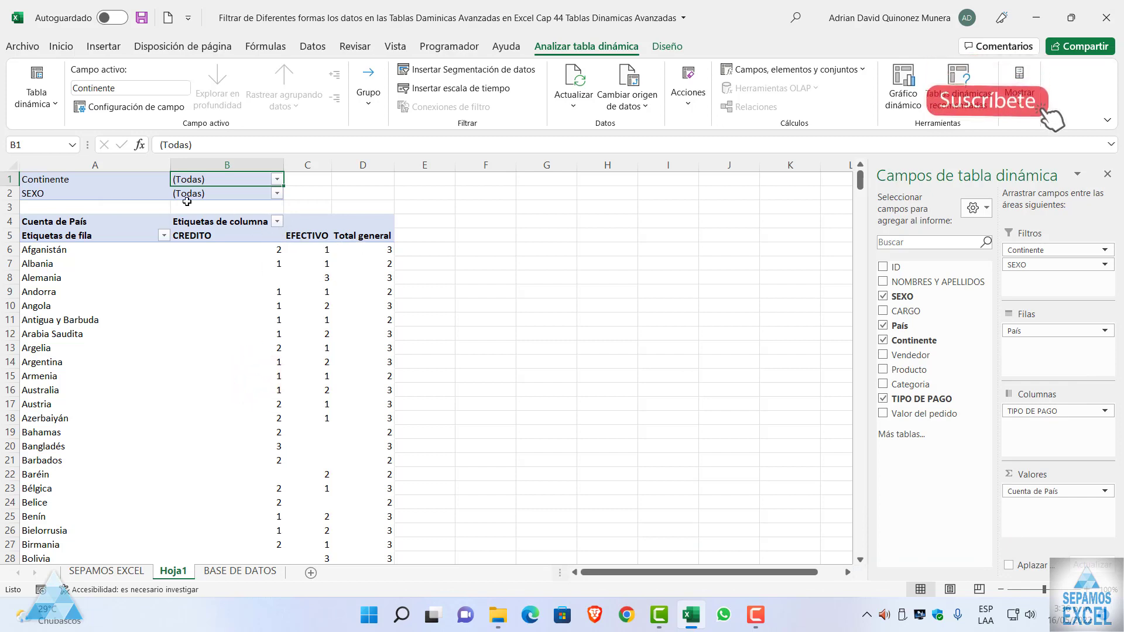
pyautogui.click(55, 106)
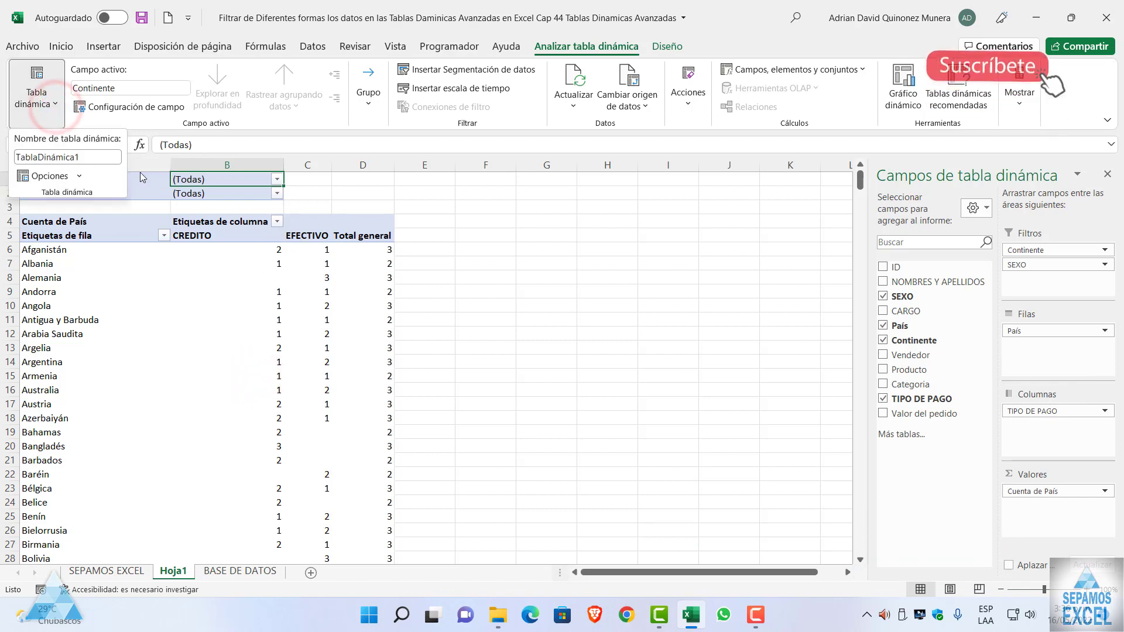
pyautogui.click(375, 215)
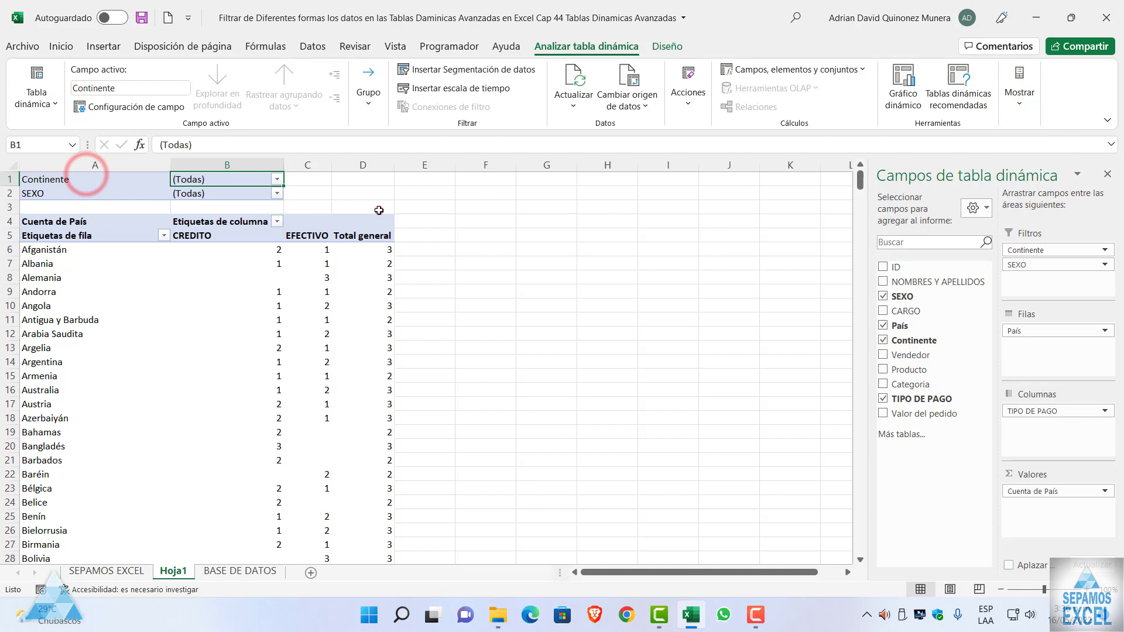
pyautogui.click(277, 194)
pyautogui.click(128, 226)
pyautogui.click(128, 239)
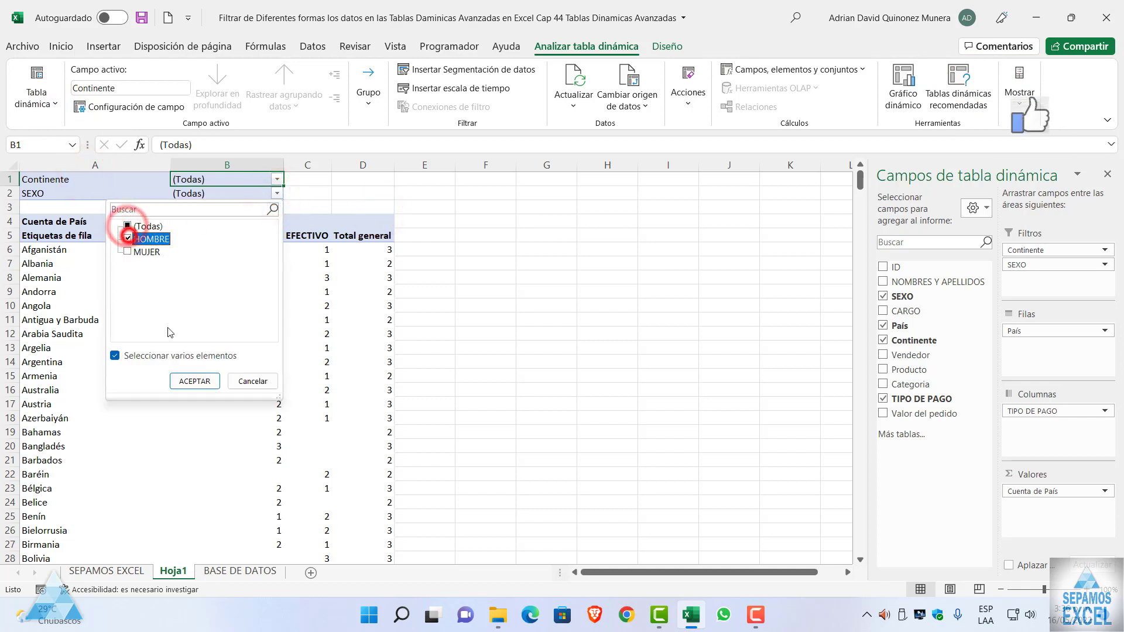
pyautogui.click(194, 381)
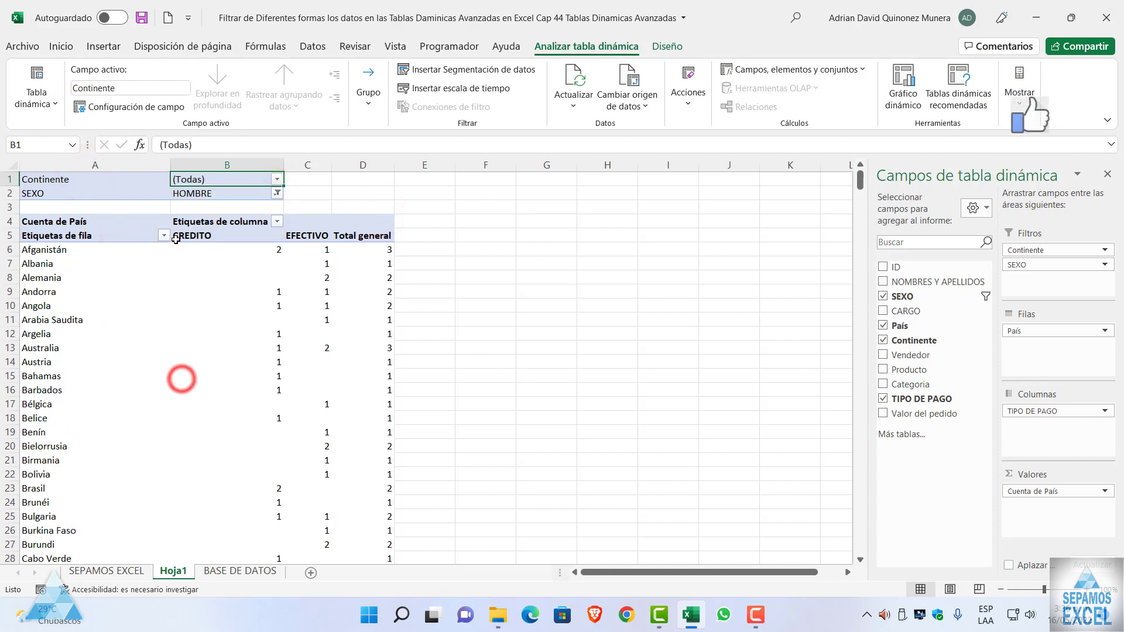
# - Create one HOMBRE pivot sheet per continent with Mostrar páginas de filtro de informe on Continente
pyautogui.click(51, 108)
pyautogui.click(81, 176)
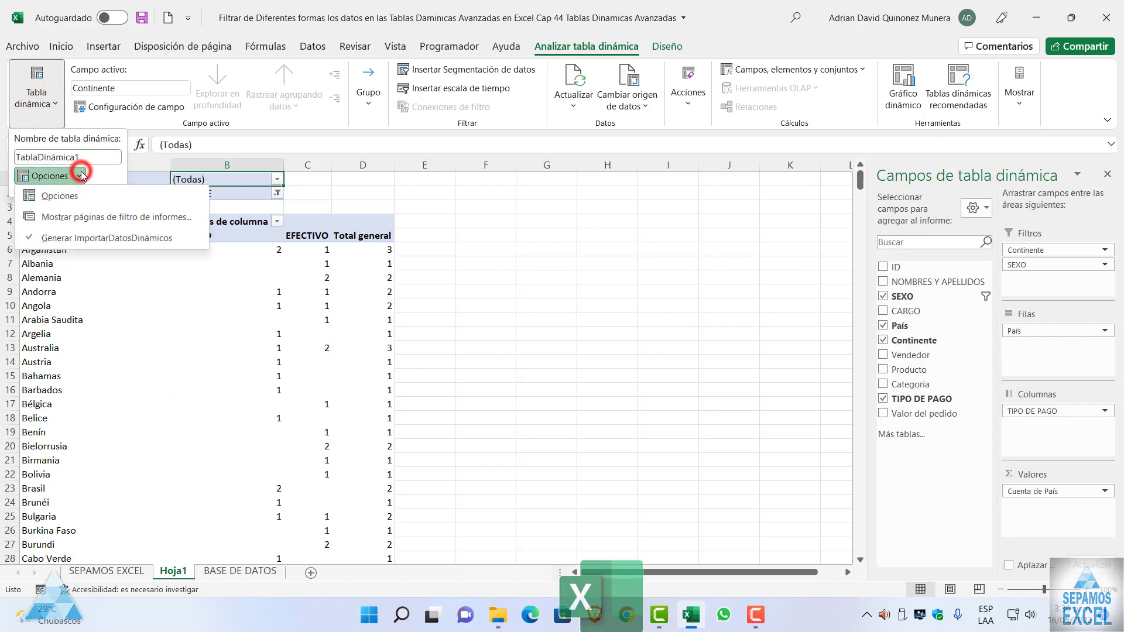
pyautogui.click(92, 218)
pyautogui.click(543, 272)
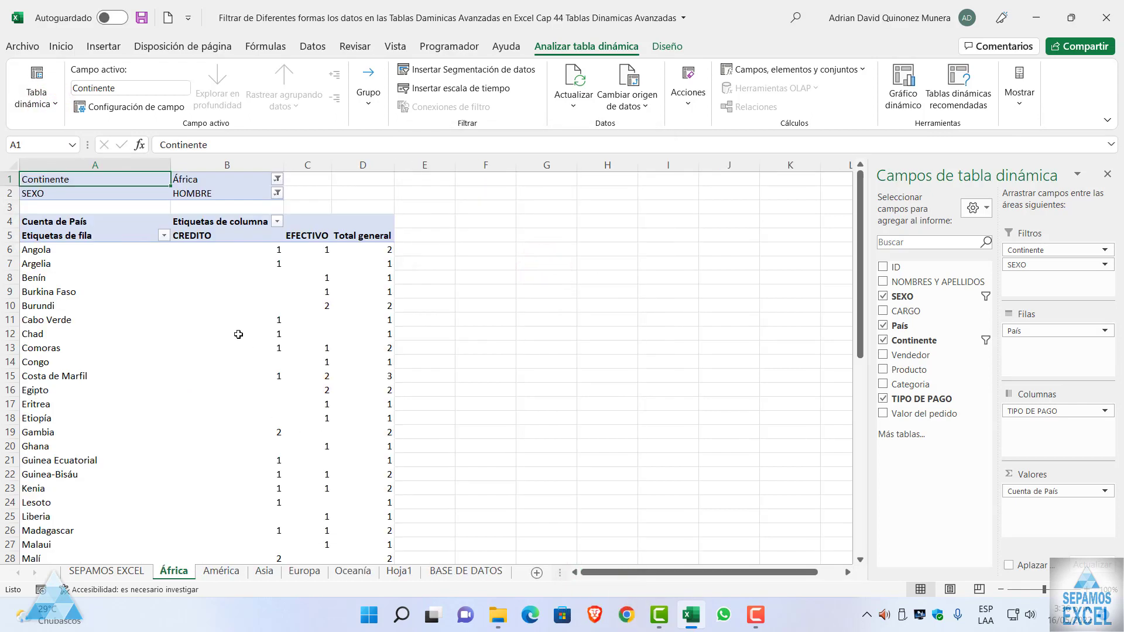
# - Review the África, América, Asia, Europa and Oceanía sheets, then return to Hoja1
pyautogui.click(277, 194)
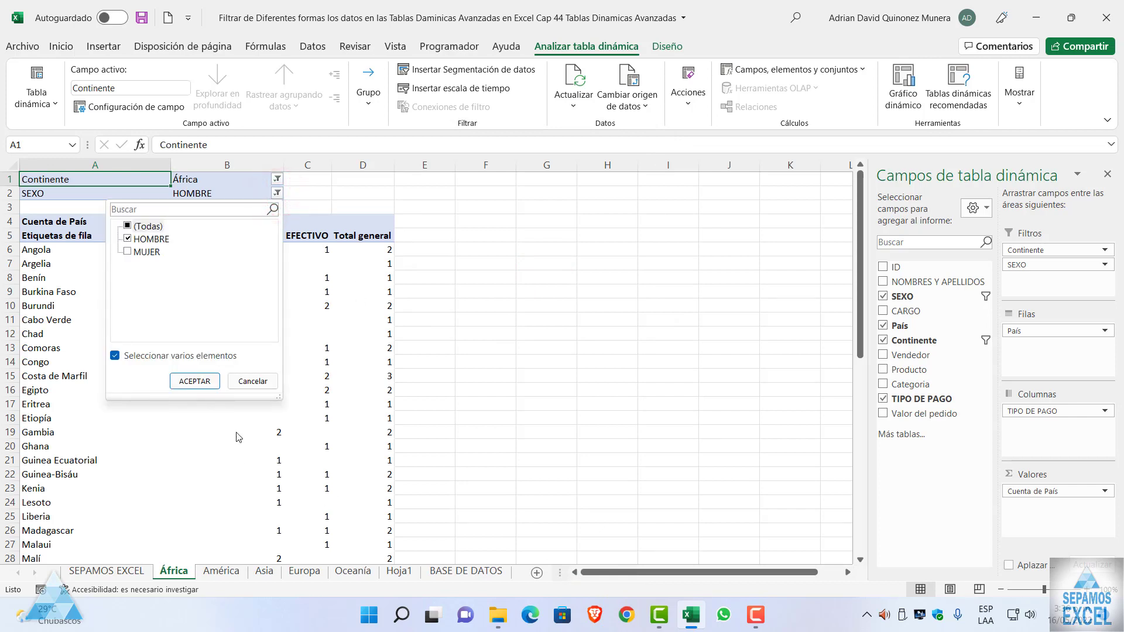
pyautogui.click(253, 381)
pyautogui.click(229, 571)
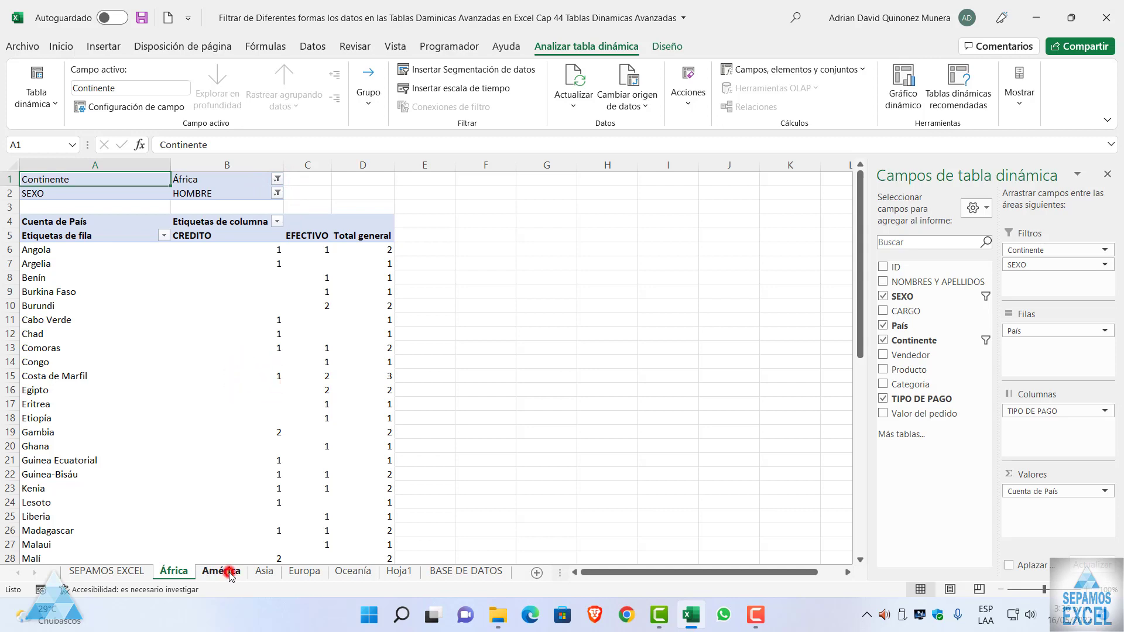
pyautogui.click(264, 573)
pyautogui.click(298, 573)
pyautogui.click(345, 573)
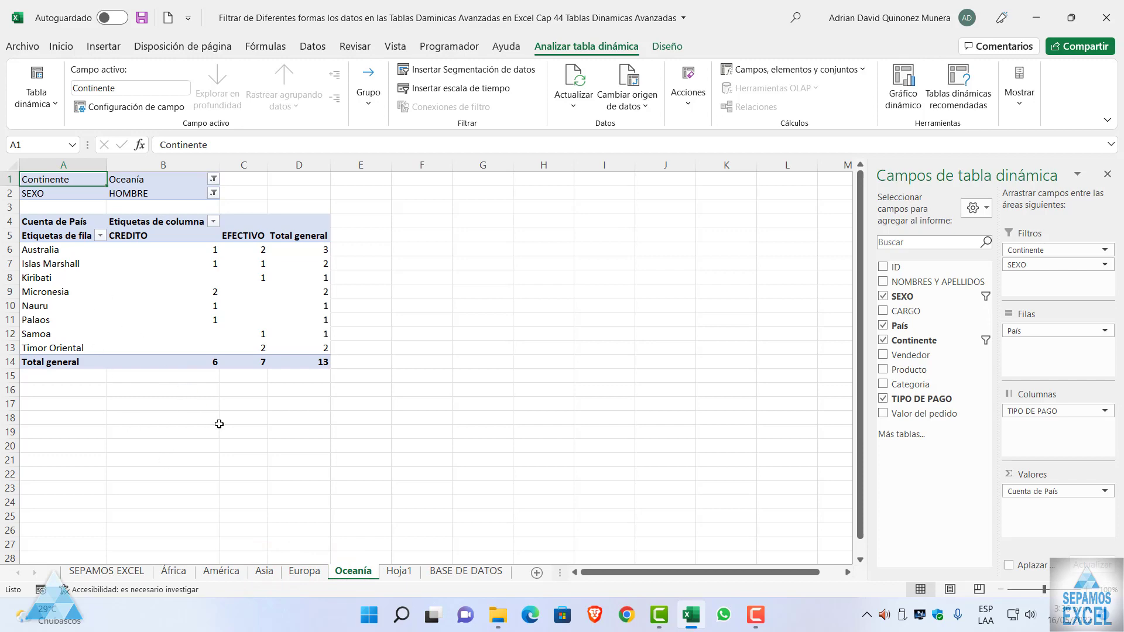
pyautogui.click(303, 572)
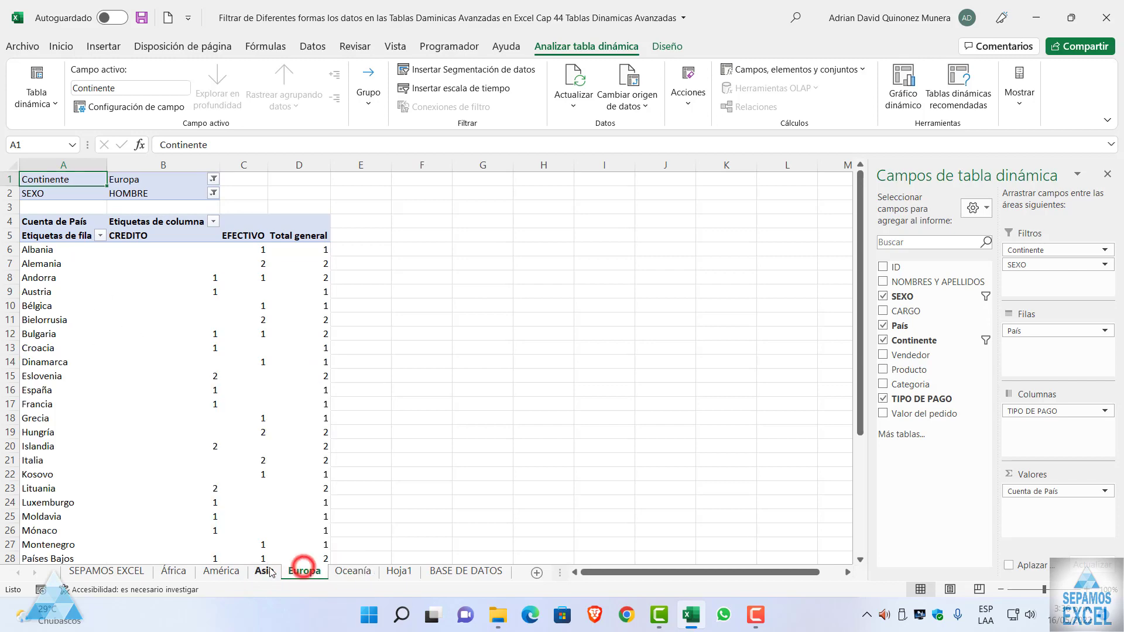
pyautogui.click(266, 572)
pyautogui.click(229, 572)
pyautogui.click(186, 571)
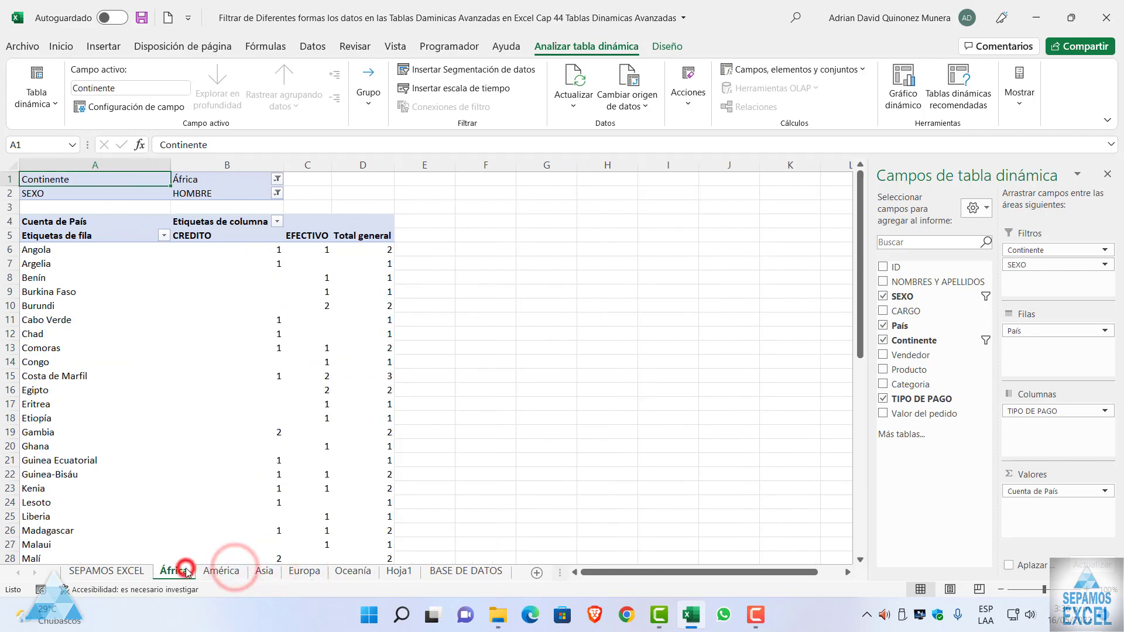
pyautogui.click(221, 571)
pyautogui.click(264, 571)
pyautogui.click(304, 571)
pyautogui.click(351, 572)
pyautogui.click(399, 572)
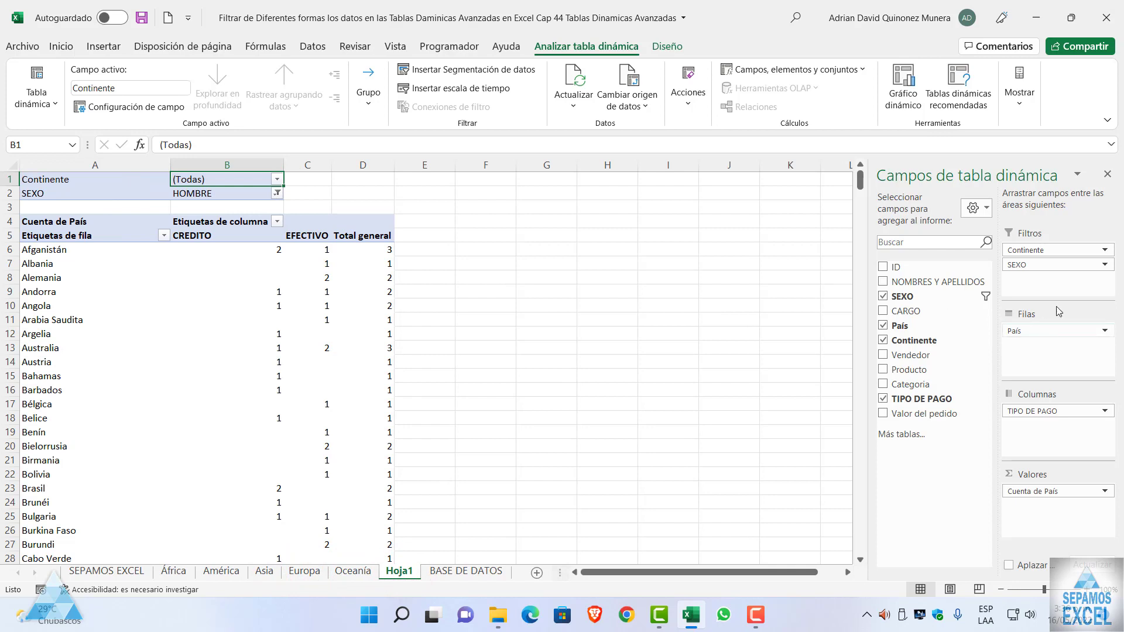
# - Remove the SEXO and Continente fields from the pivot's filters
pyautogui.click(1105, 265)
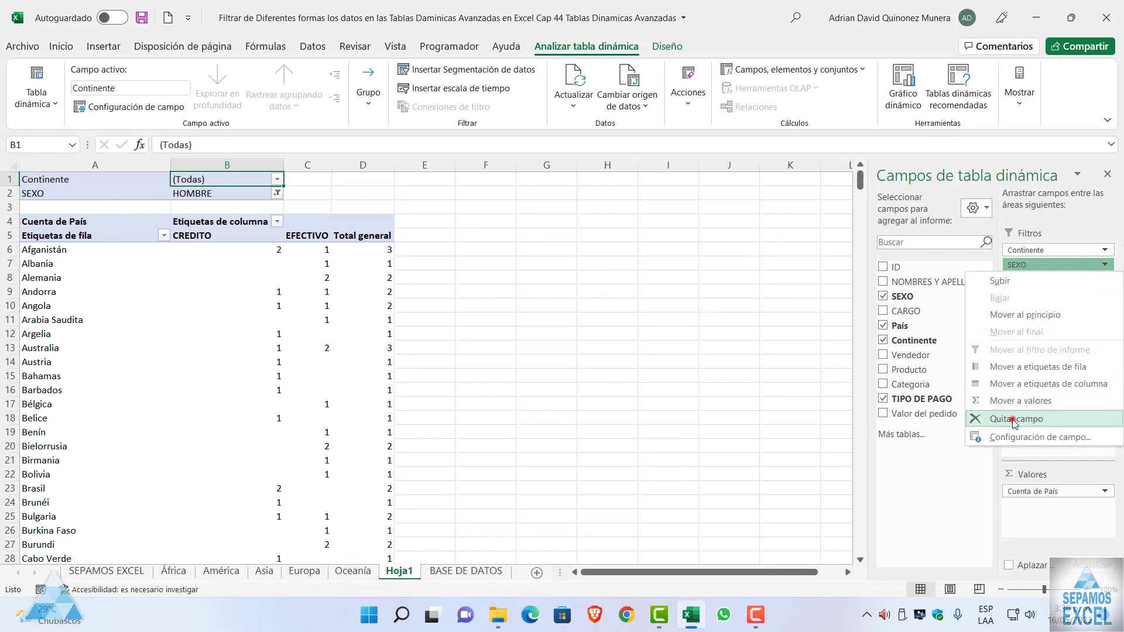
pyautogui.click(1015, 419)
pyautogui.click(1105, 250)
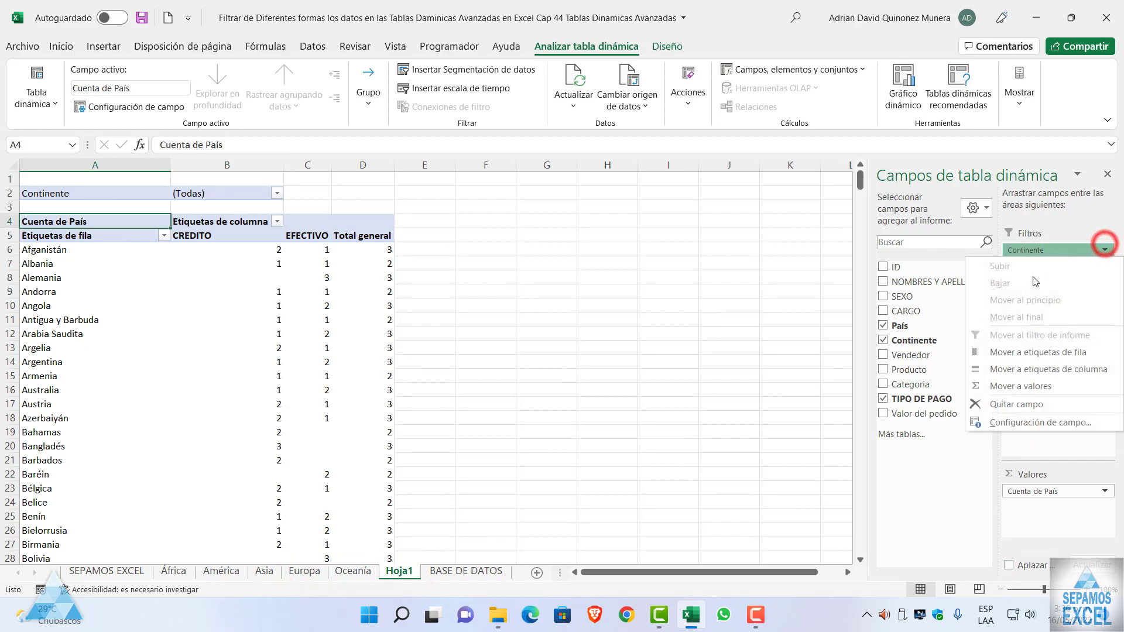
pyautogui.click(1004, 404)
# - View the Oceanía, Europa, Asia and América sheets, then return to Hoja1
pyautogui.click(345, 573)
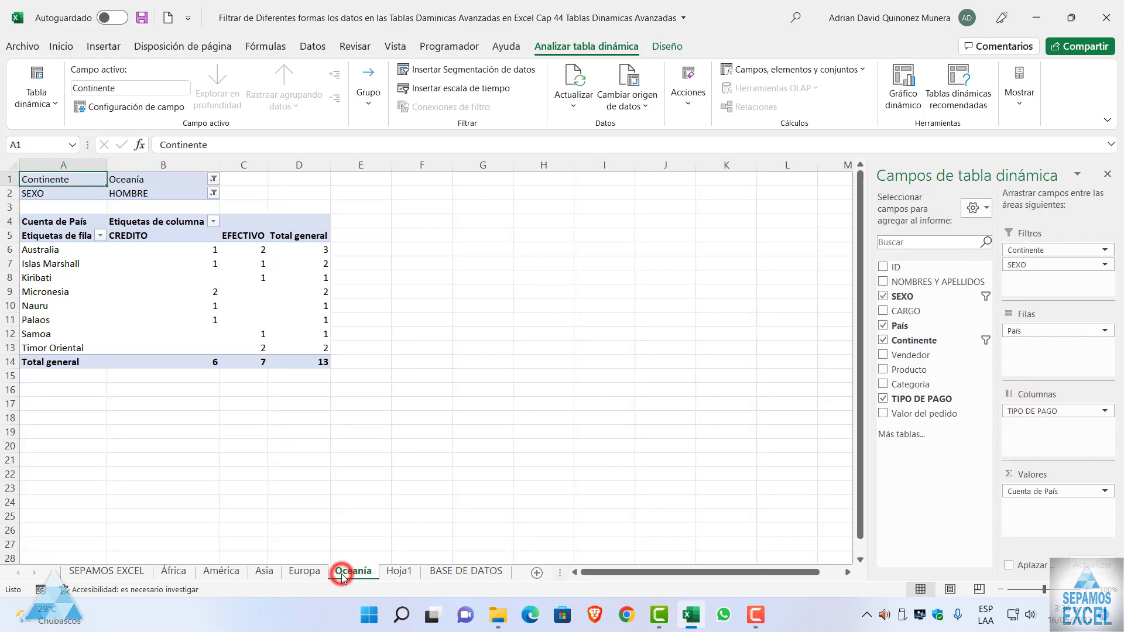
pyautogui.click(305, 573)
pyautogui.click(265, 573)
pyautogui.click(220, 573)
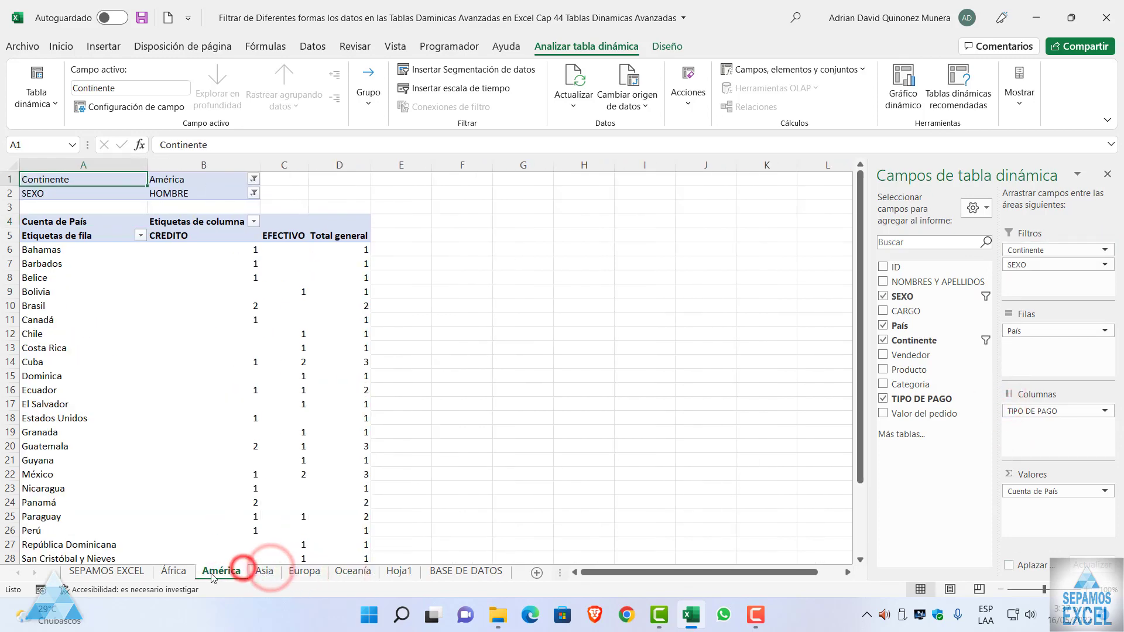
pyautogui.click(400, 572)
# - Remove País and TIPO DE PAGO from the Hoja1 pivot, leaving it empty
pyautogui.click(1104, 331)
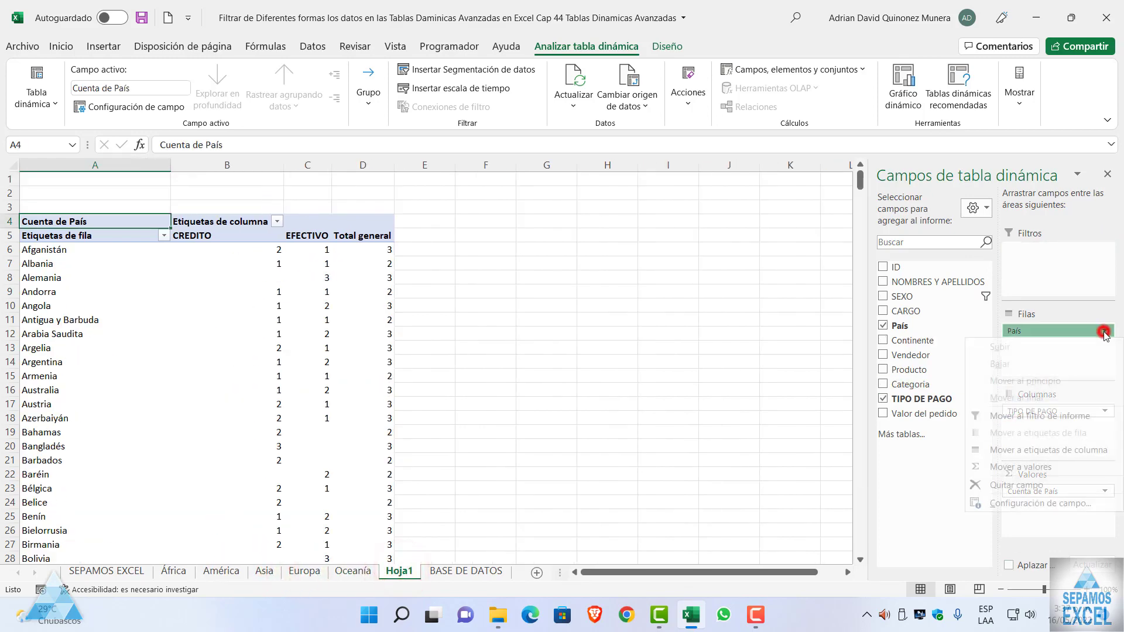
pyautogui.click(1015, 485)
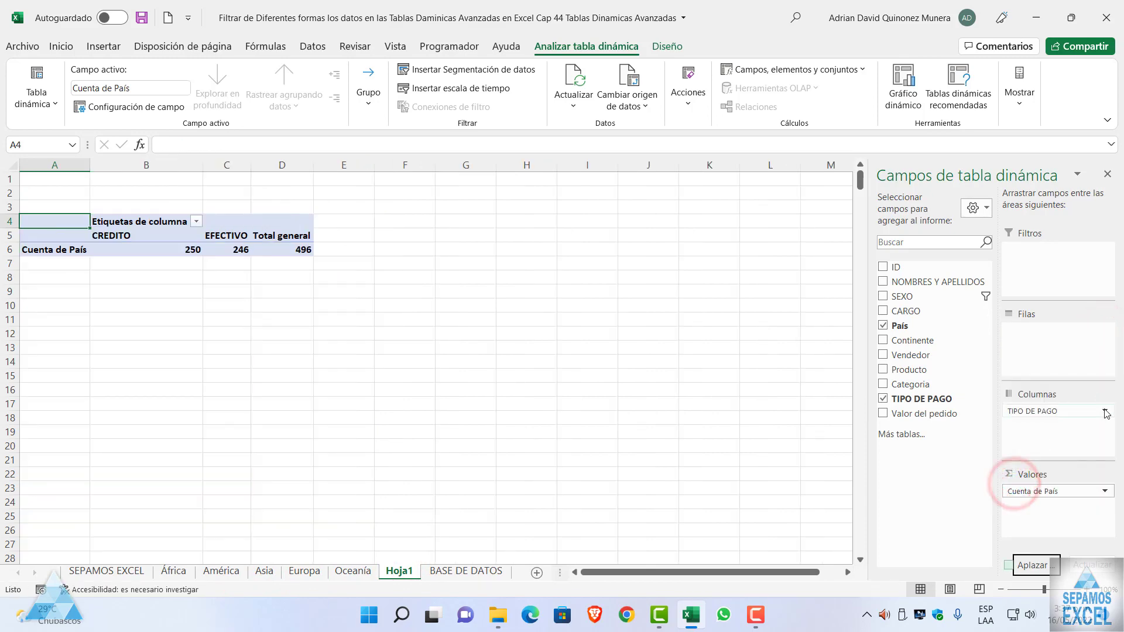
pyautogui.click(883, 326)
pyautogui.click(882, 399)
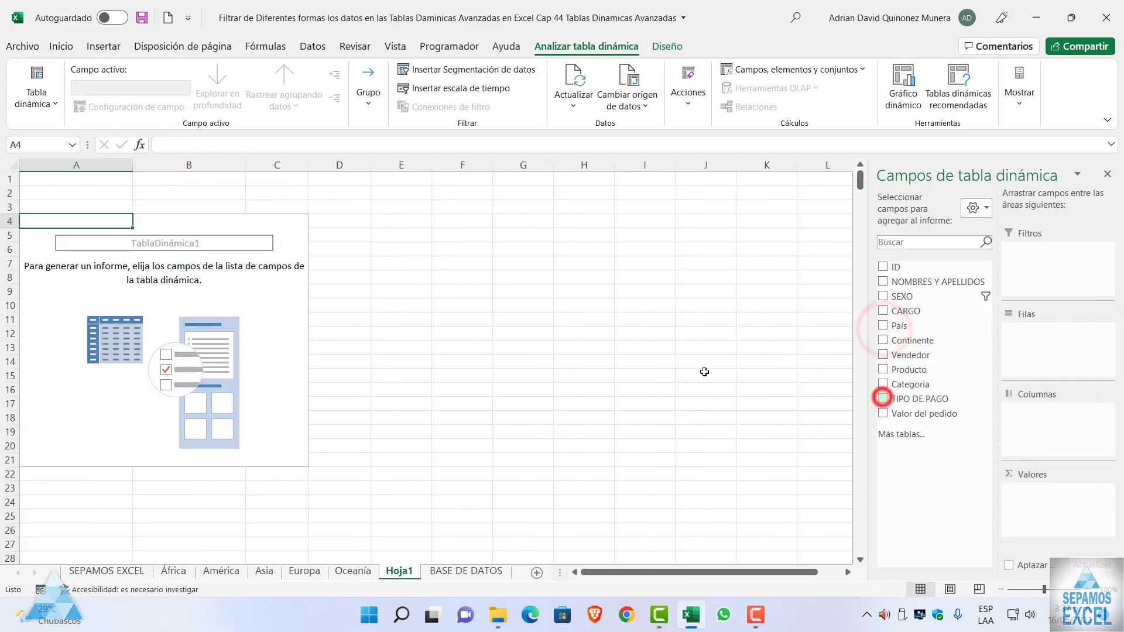
pyautogui.click(705, 372)
# - Step back through the continent pivot sheets from Oceanía to África
pyautogui.click(353, 571)
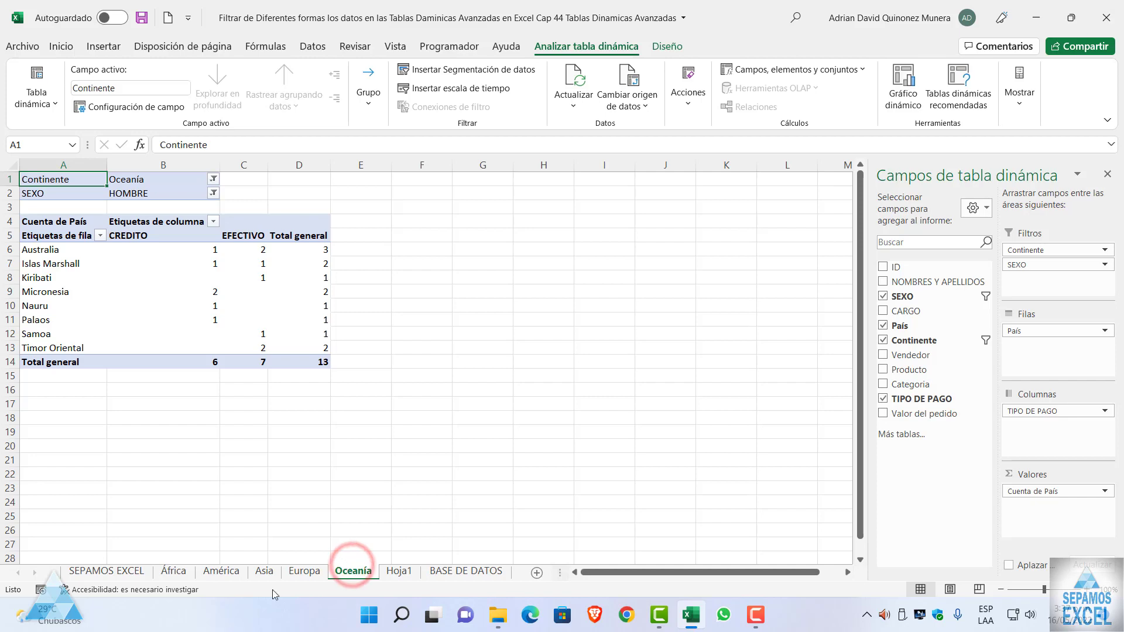
pyautogui.click(302, 571)
pyautogui.click(266, 571)
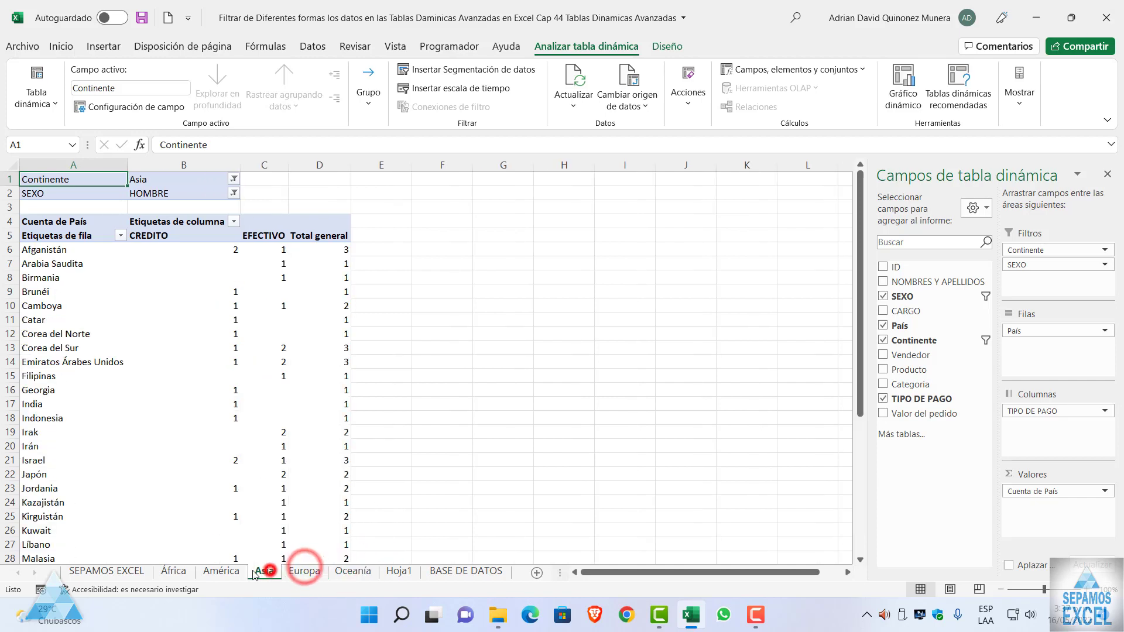
pyautogui.click(238, 571)
pyautogui.click(184, 572)
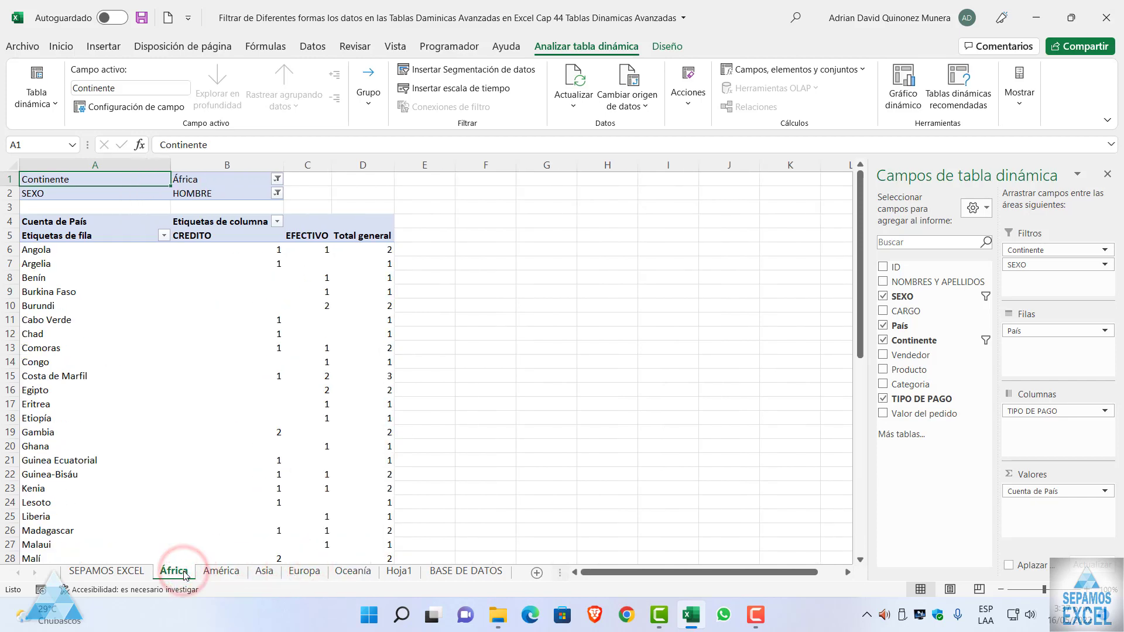
# - On Hoja1, clear the leftover SEXO filter from the empty pivot's field list
pyautogui.click(404, 571)
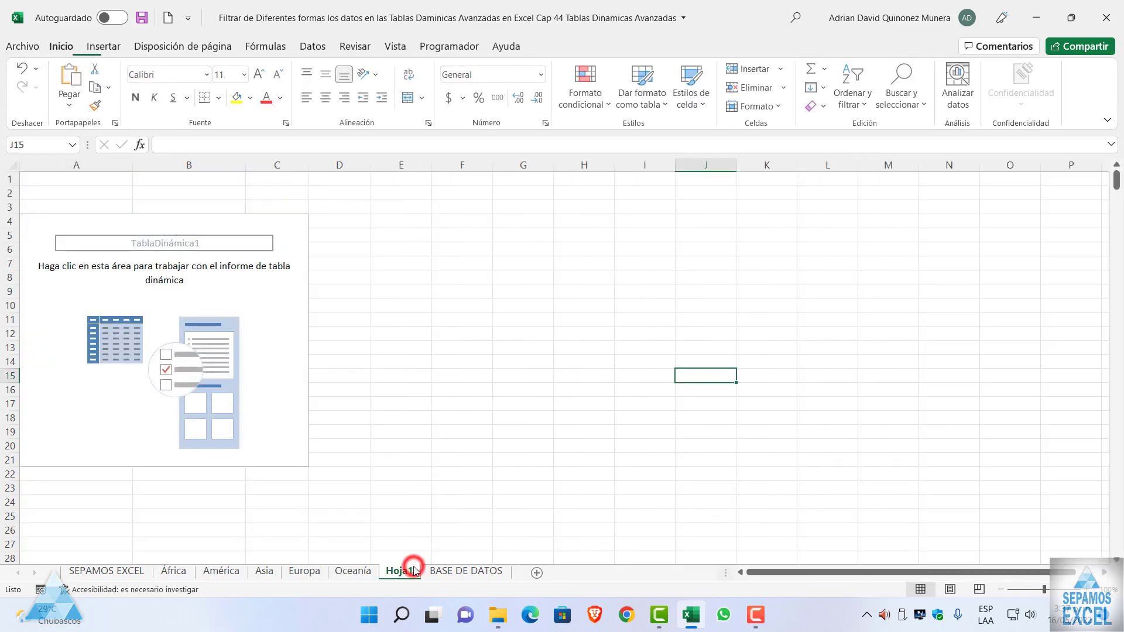
pyautogui.click(202, 344)
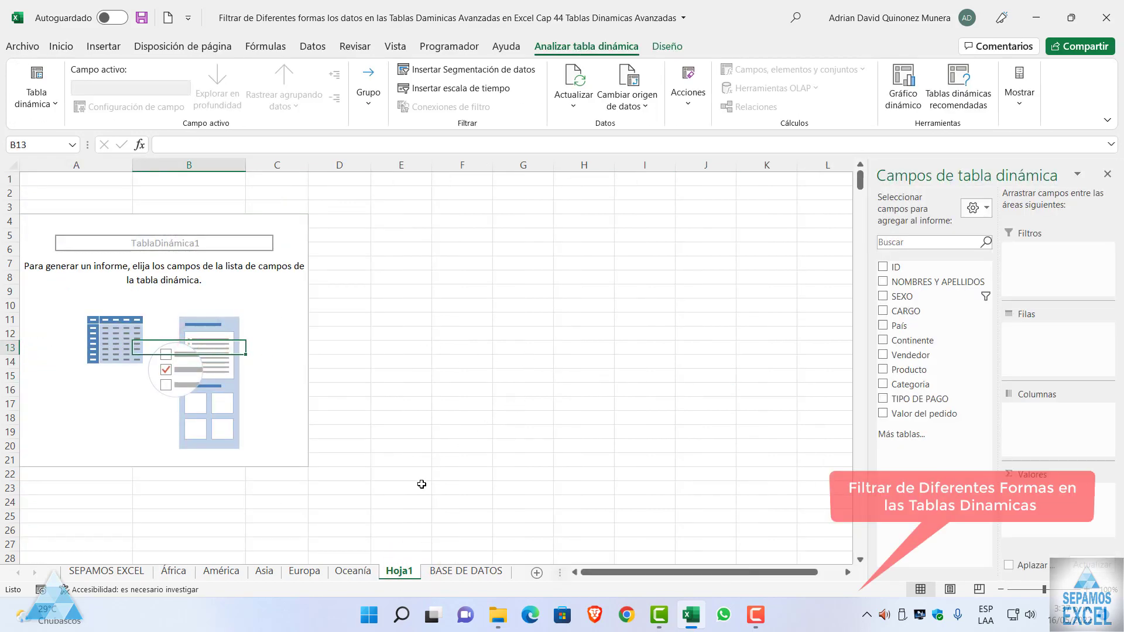
pyautogui.click(986, 297)
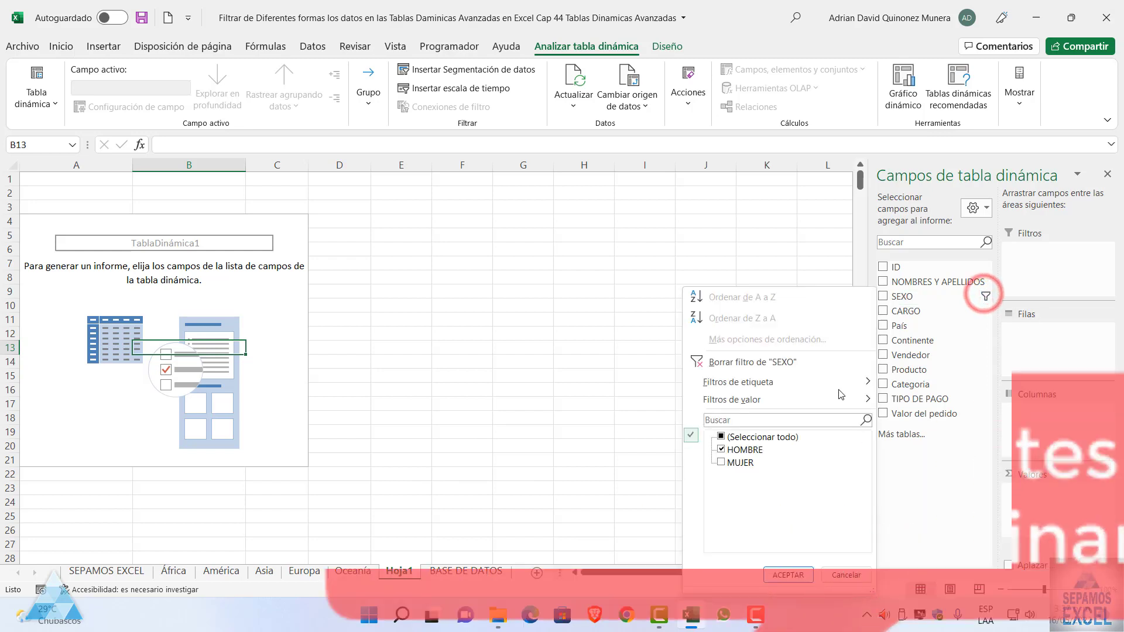
pyautogui.click(753, 362)
# - Check the Oceanía sheet, return to Hoja1, then view the BASE DE DATOS sheet
pyautogui.click(353, 570)
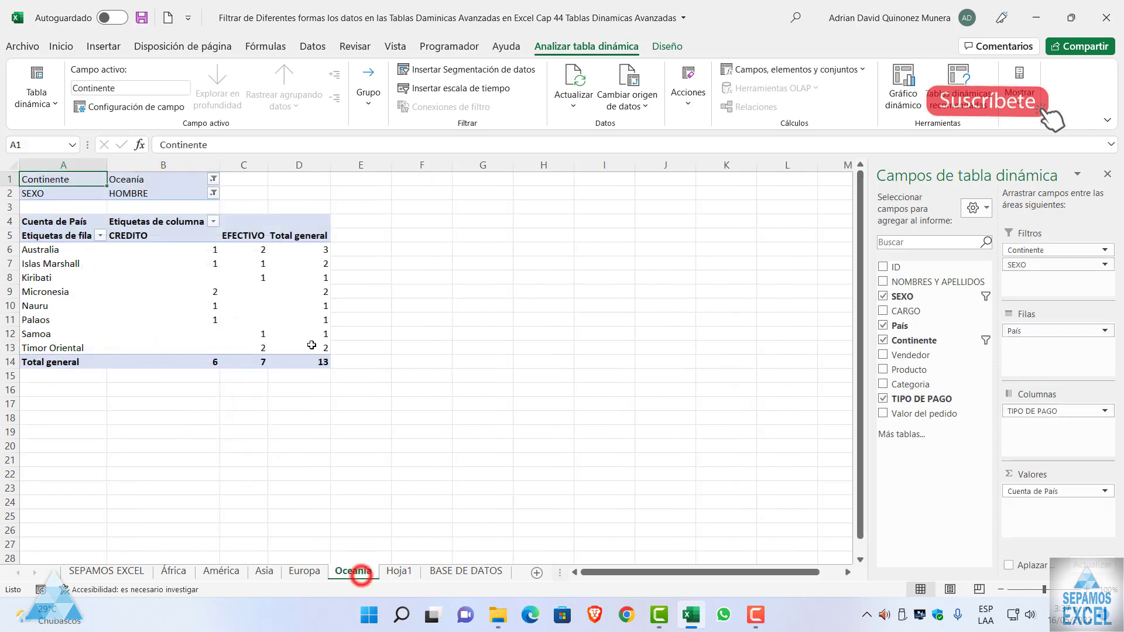
pyautogui.click(399, 571)
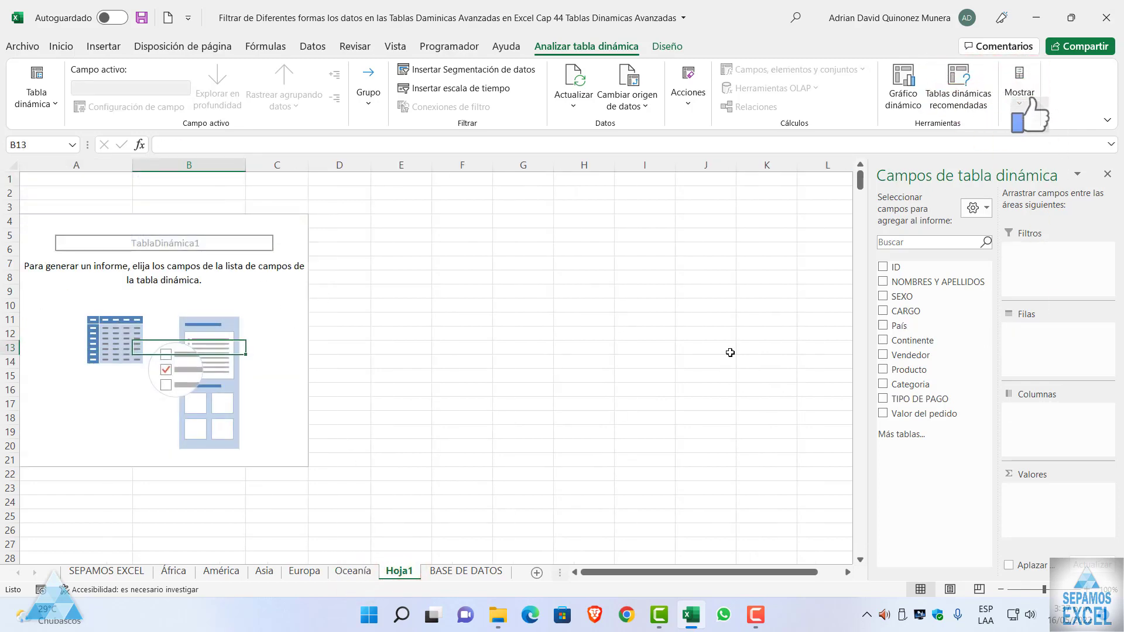
pyautogui.click(454, 573)
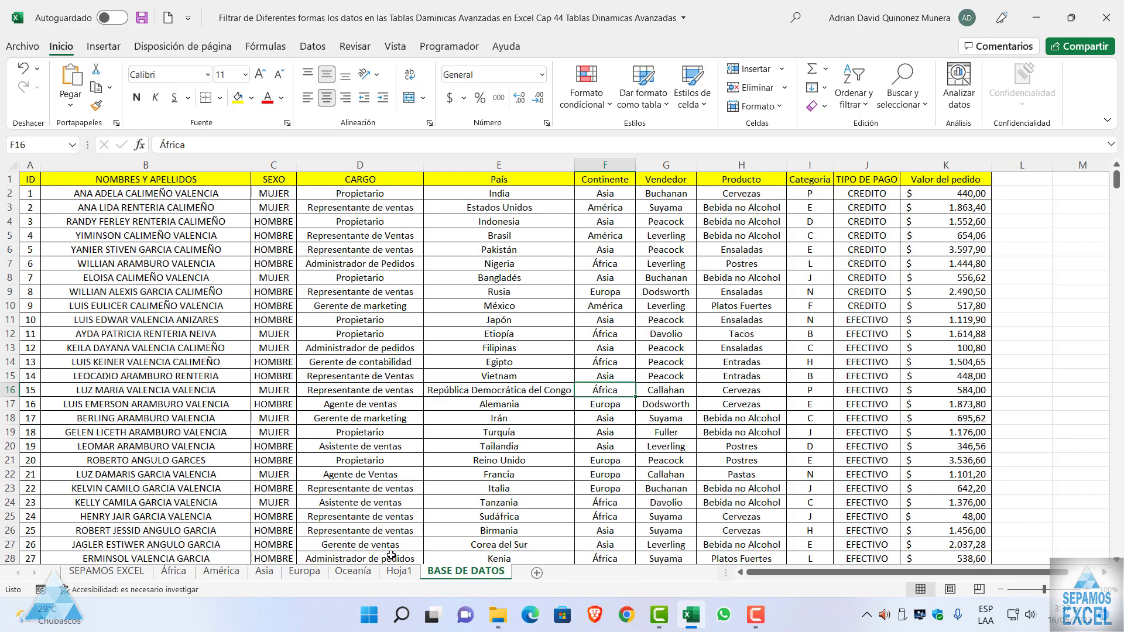
# - On Hoja1, put Producto and Categoria in the pivot rows
pyautogui.click(400, 574)
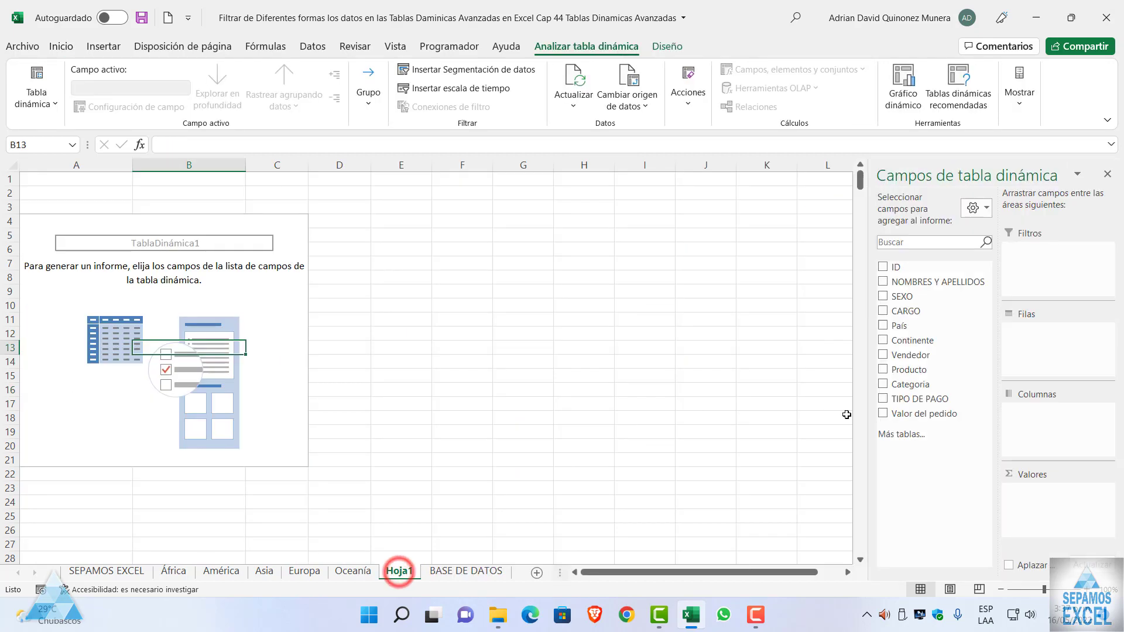
pyautogui.click(883, 370)
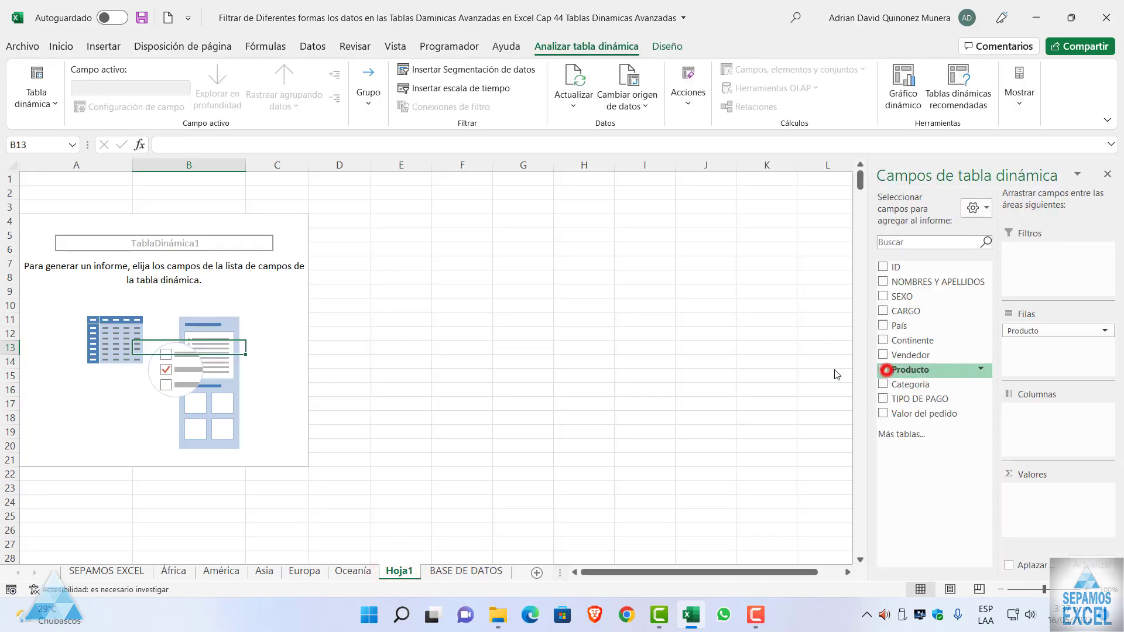
pyautogui.click(884, 384)
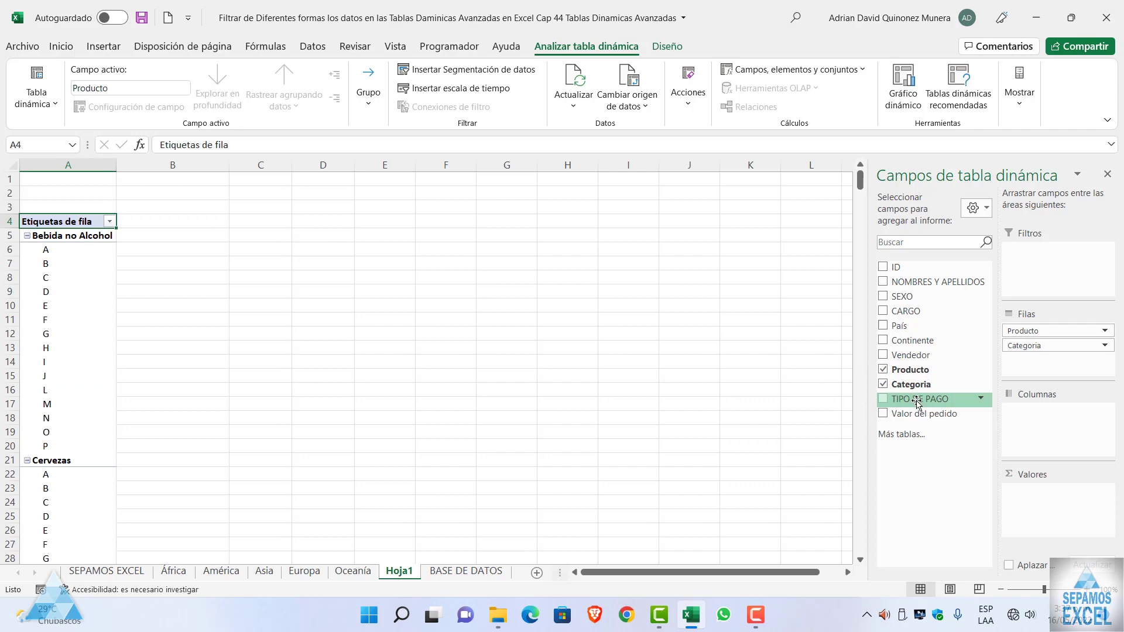
# - Place TIPO DE PAGO in the columns and sum Valor del pedido as the values
pyautogui.click(883, 399)
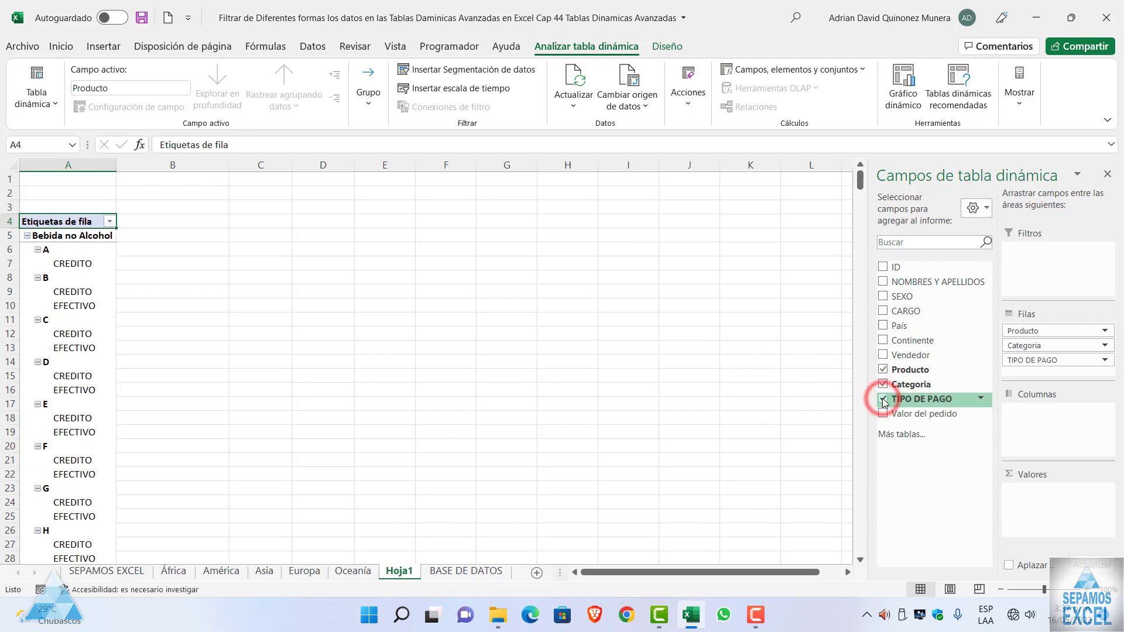
pyautogui.click(883, 399)
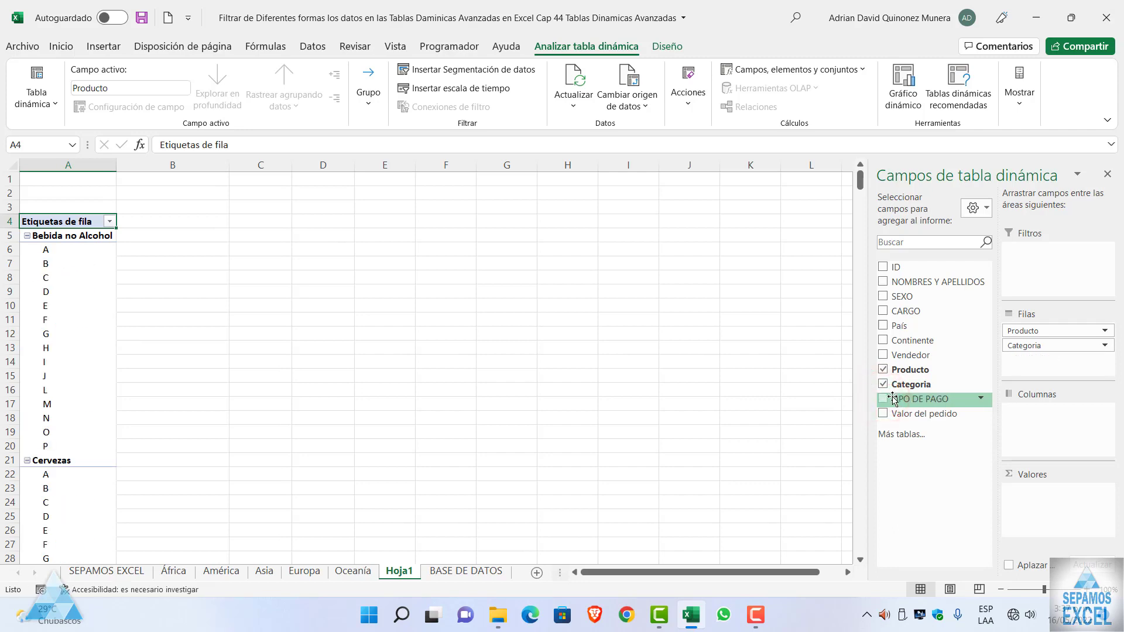
pyautogui.click(883, 399)
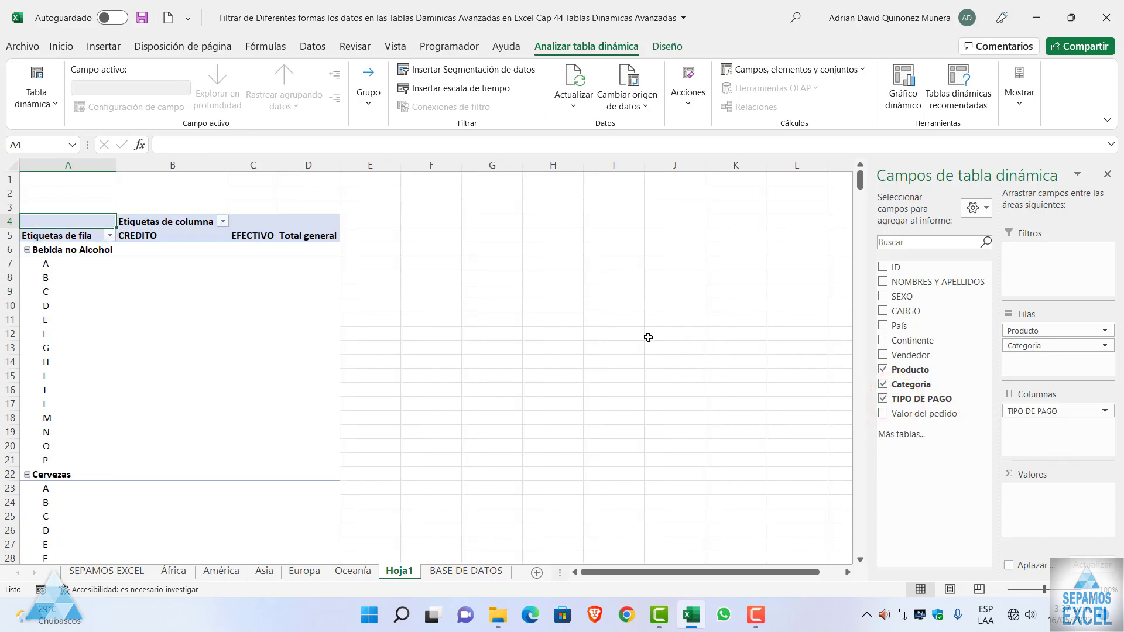
pyautogui.click(883, 414)
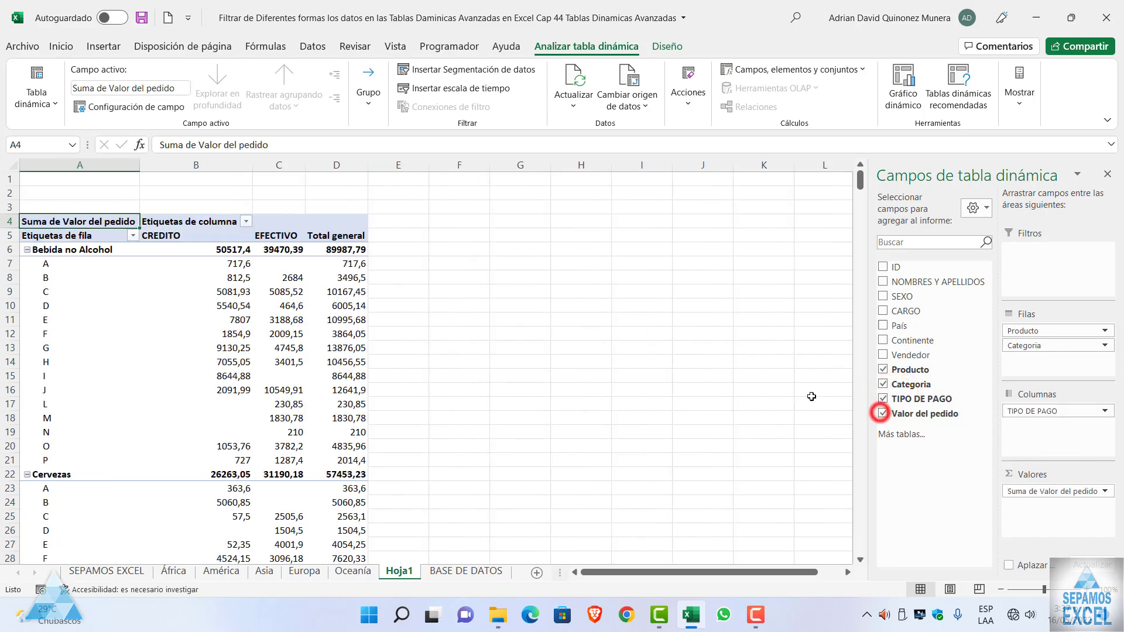
pyautogui.scroll(-5, 550, 334)
pyautogui.scroll(-5, 552, 340)
pyautogui.scroll(-4, 552, 342)
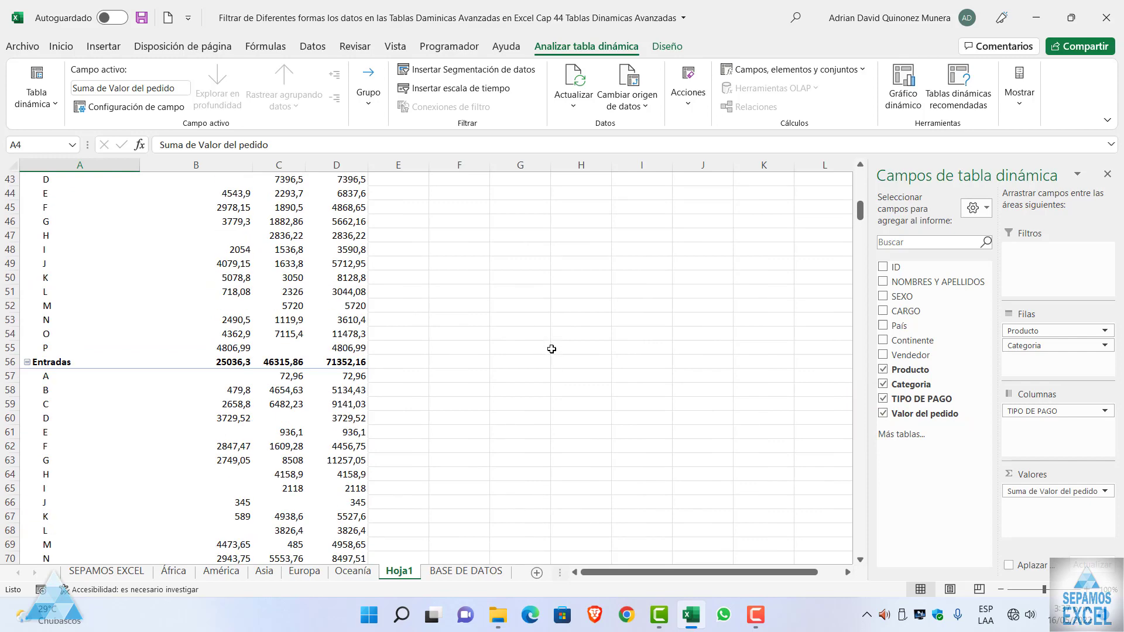
pyautogui.scroll(5, 551, 345)
pyautogui.scroll(6, 552, 349)
pyautogui.scroll(3, 551, 349)
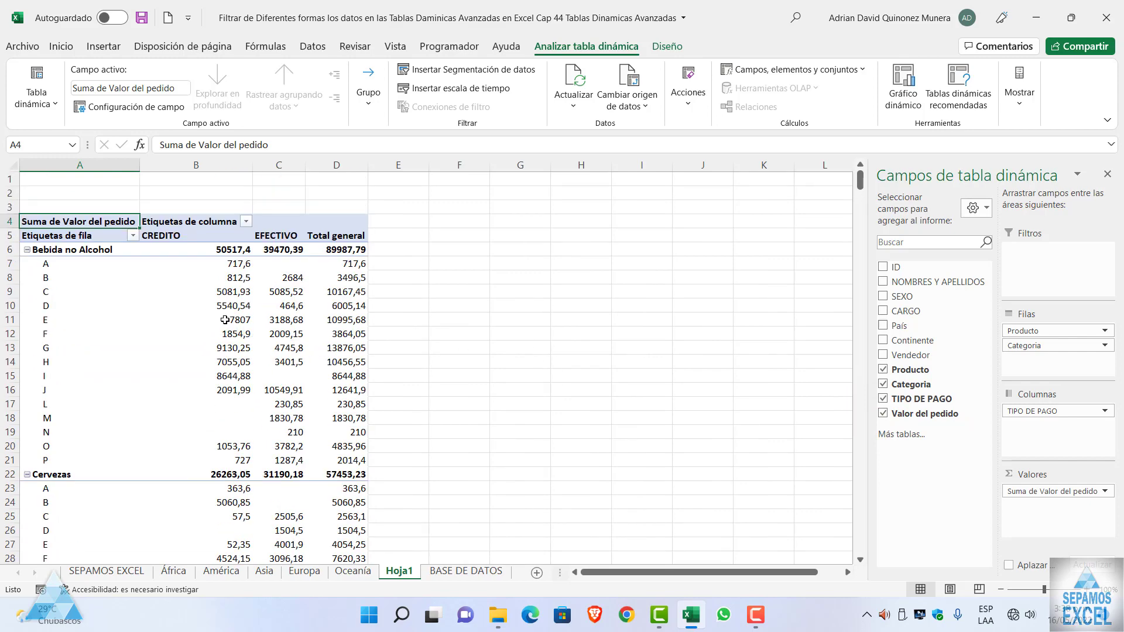
pyautogui.moveTo(219, 276)
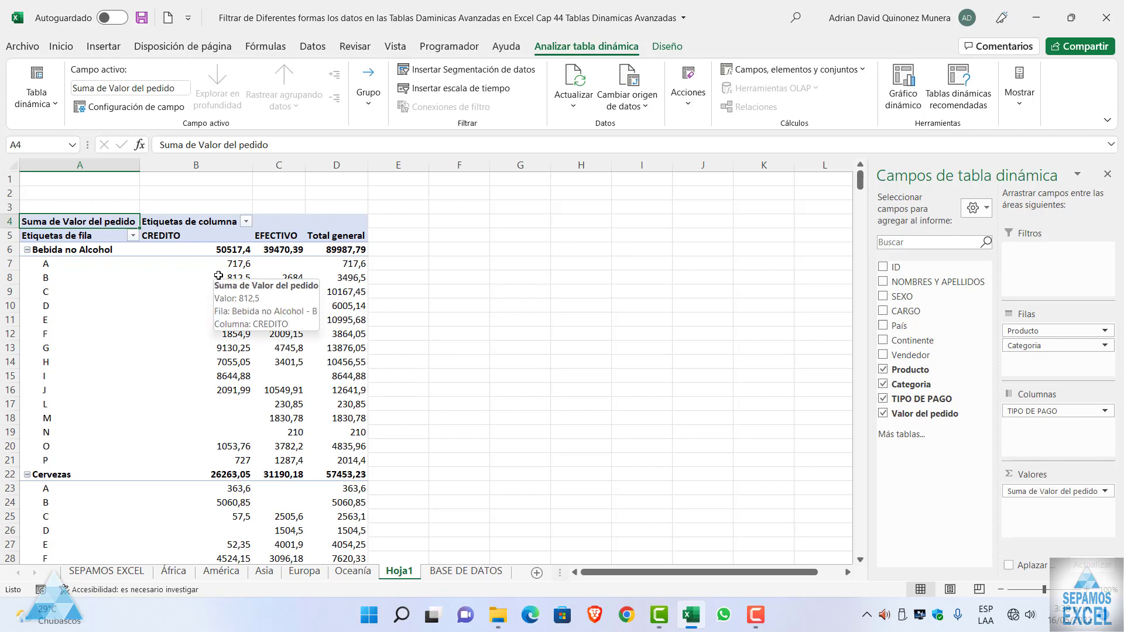
# - Open the Value Field Settings for the summed Valor del pedido field
pyautogui.rightClick(219, 276)
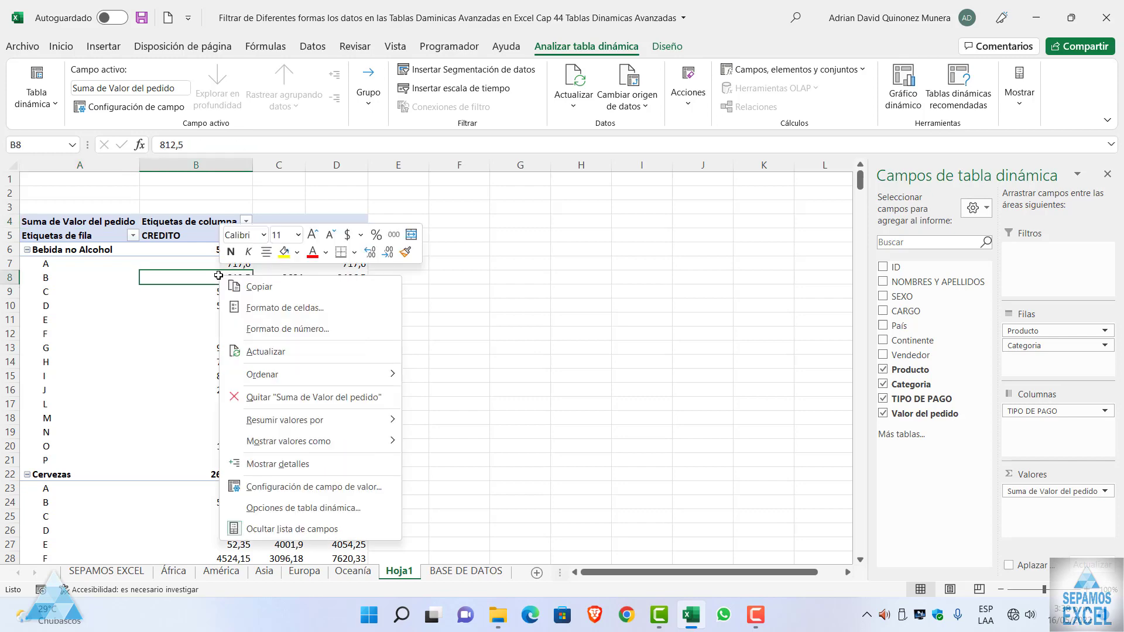
pyautogui.click(304, 507)
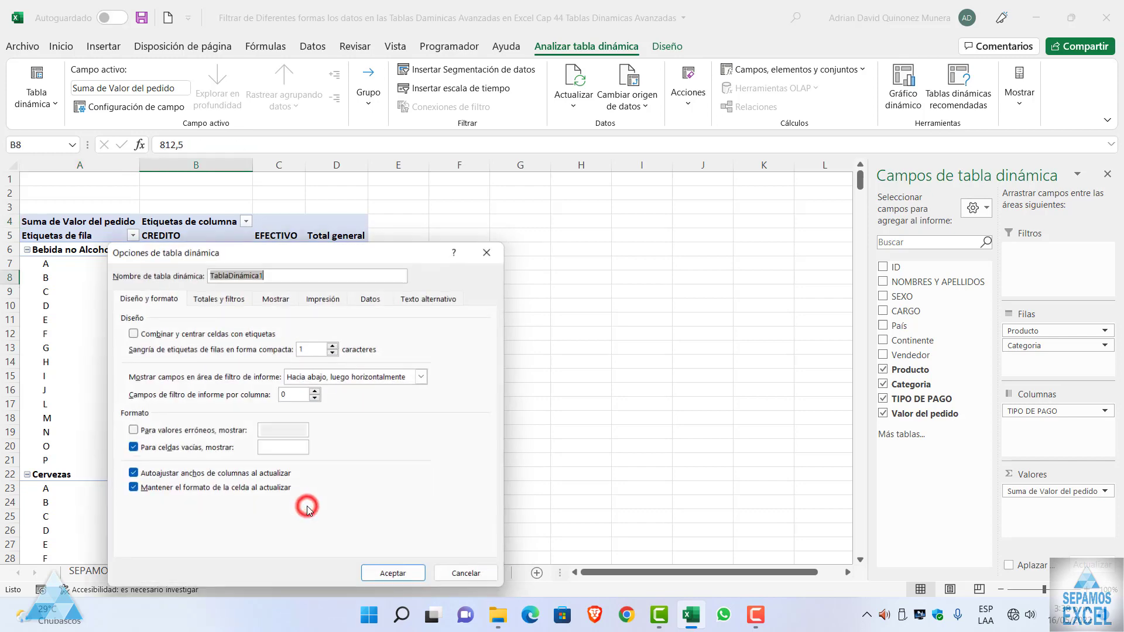
pyautogui.click(492, 249)
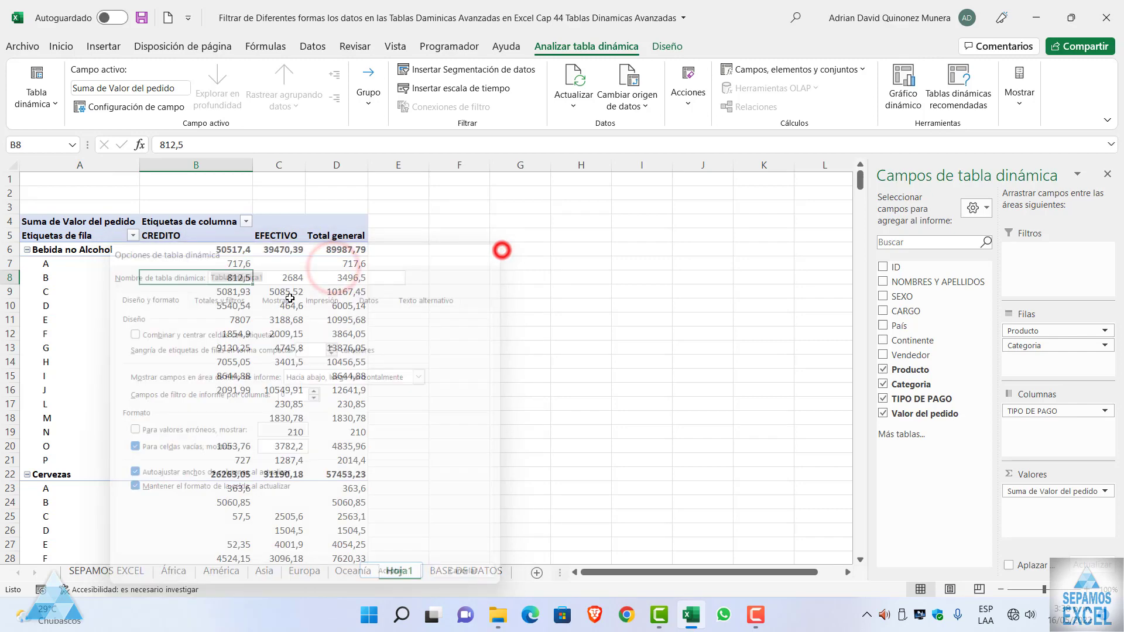
pyautogui.rightClick(273, 302)
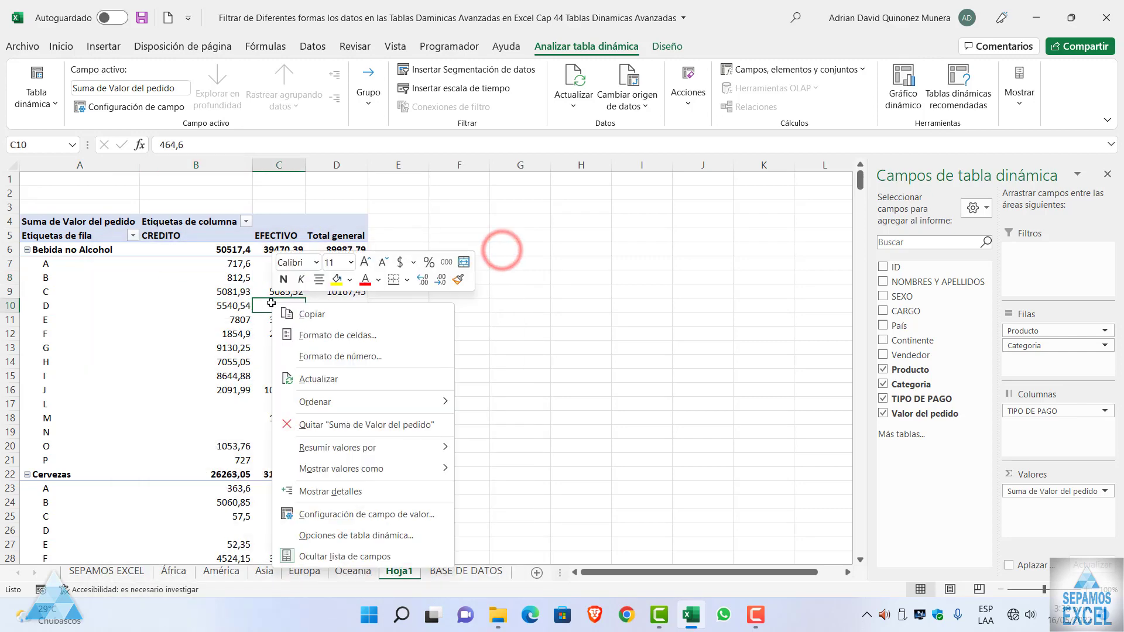
pyautogui.click(349, 514)
pyautogui.moveTo(361, 362); pyautogui.dragTo(632, 94)
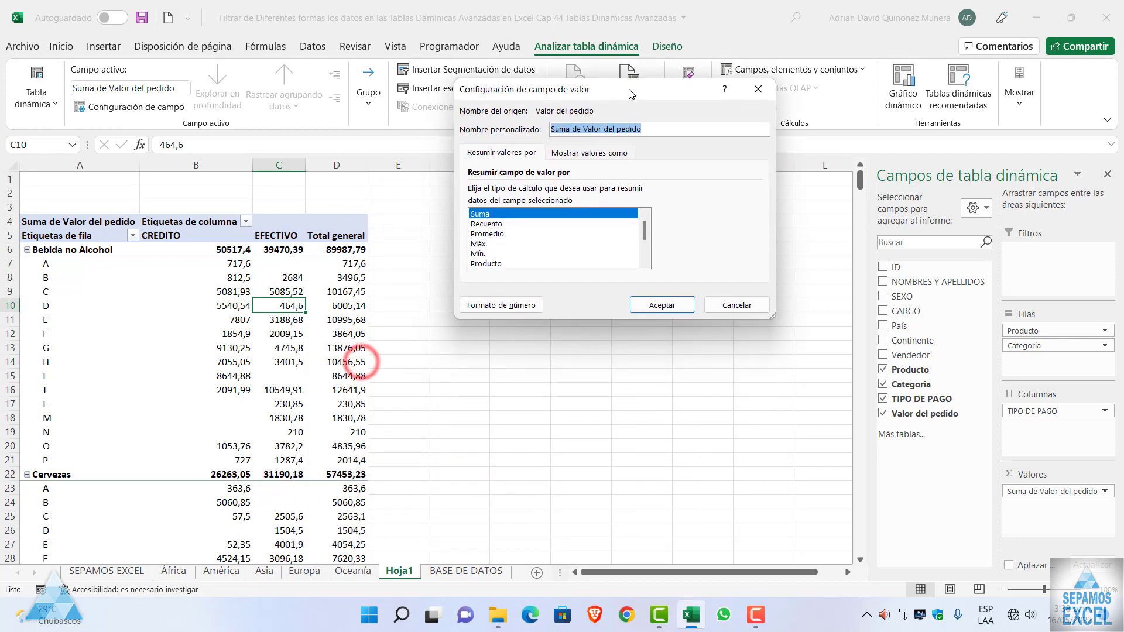
# - Format the sums as Contabilidad with $ and 0 decimals, e.g. $ 89.988
pyautogui.click(505, 302)
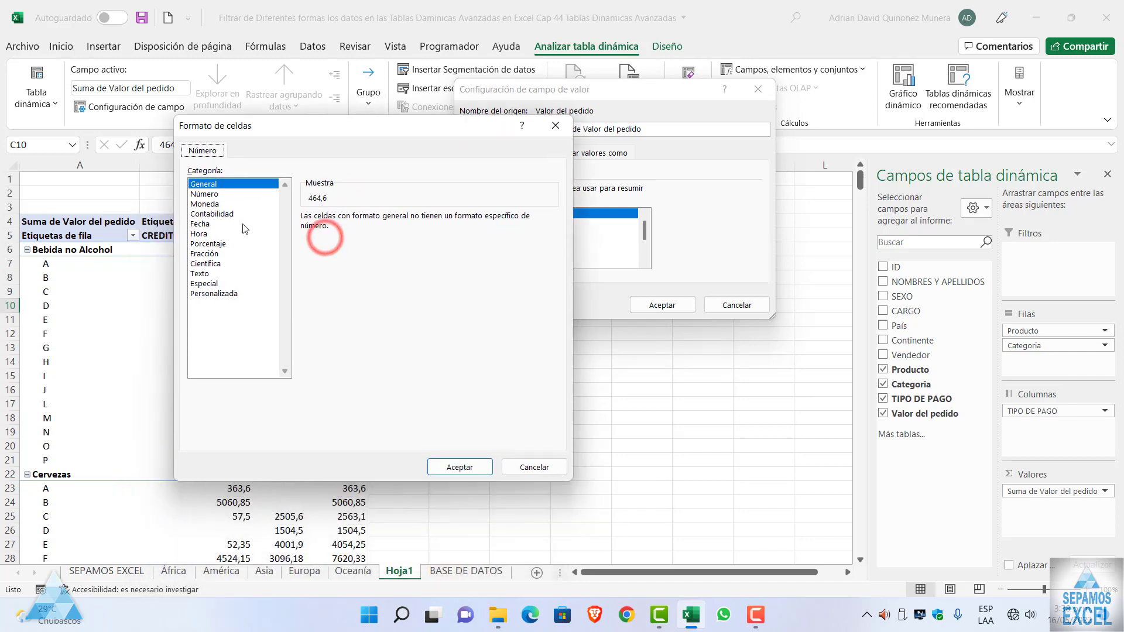
pyautogui.click(212, 214)
pyautogui.click(426, 220)
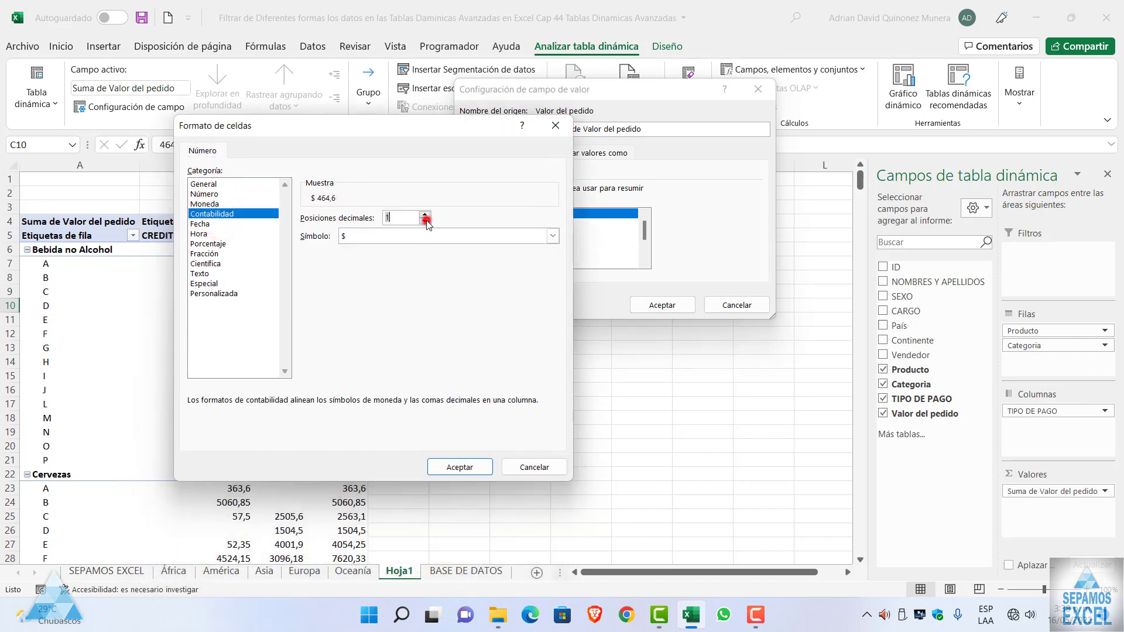
pyautogui.click(459, 467)
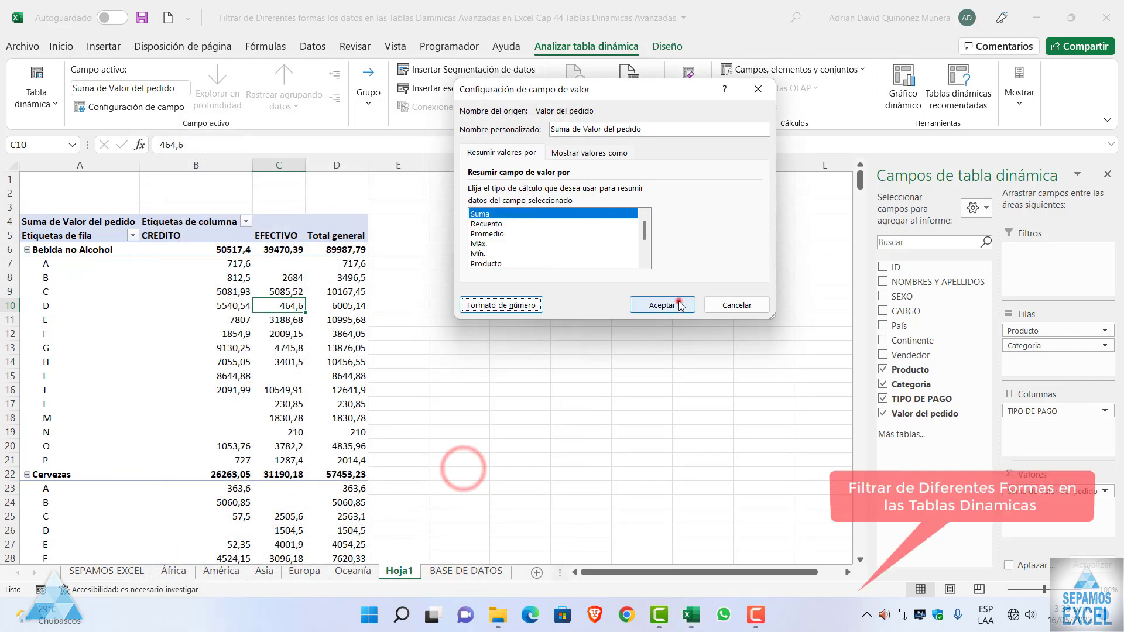
pyautogui.click(680, 306)
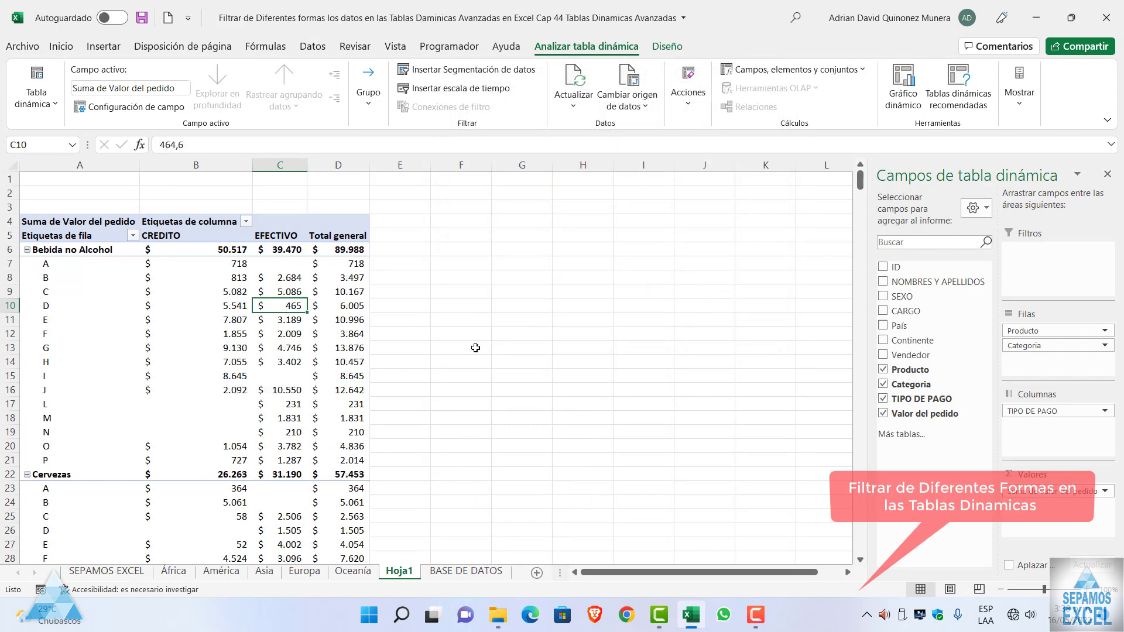
pyautogui.scroll(-4, 140, 376)
pyautogui.scroll(-5, 175, 378)
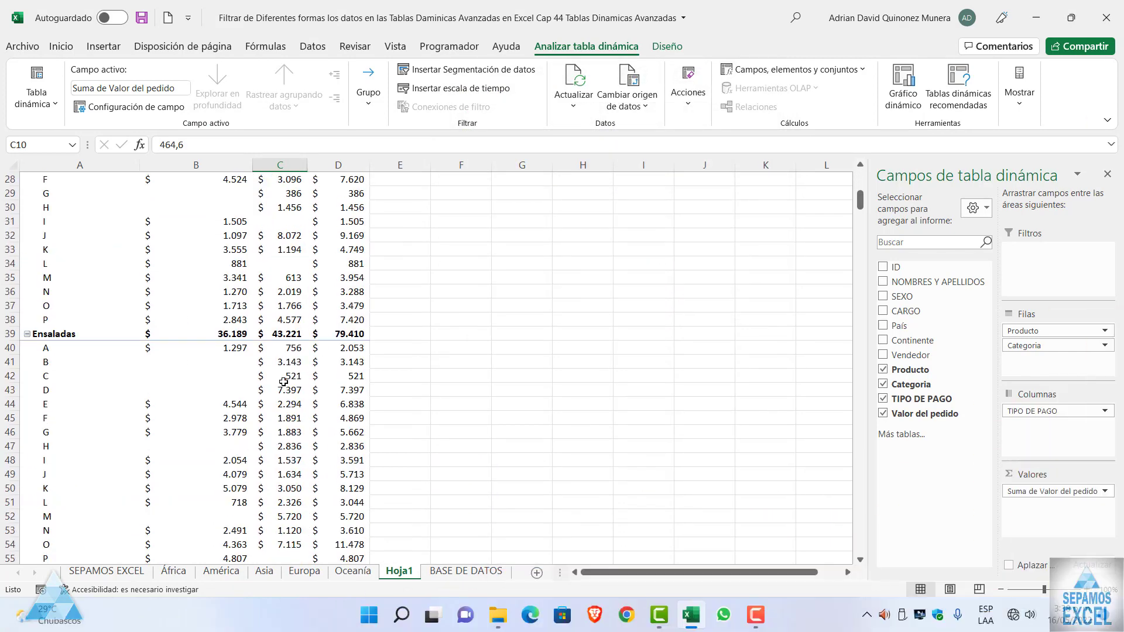
pyautogui.scroll(-1, 234, 380)
pyautogui.scroll(5, 284, 382)
pyautogui.scroll(5, 284, 381)
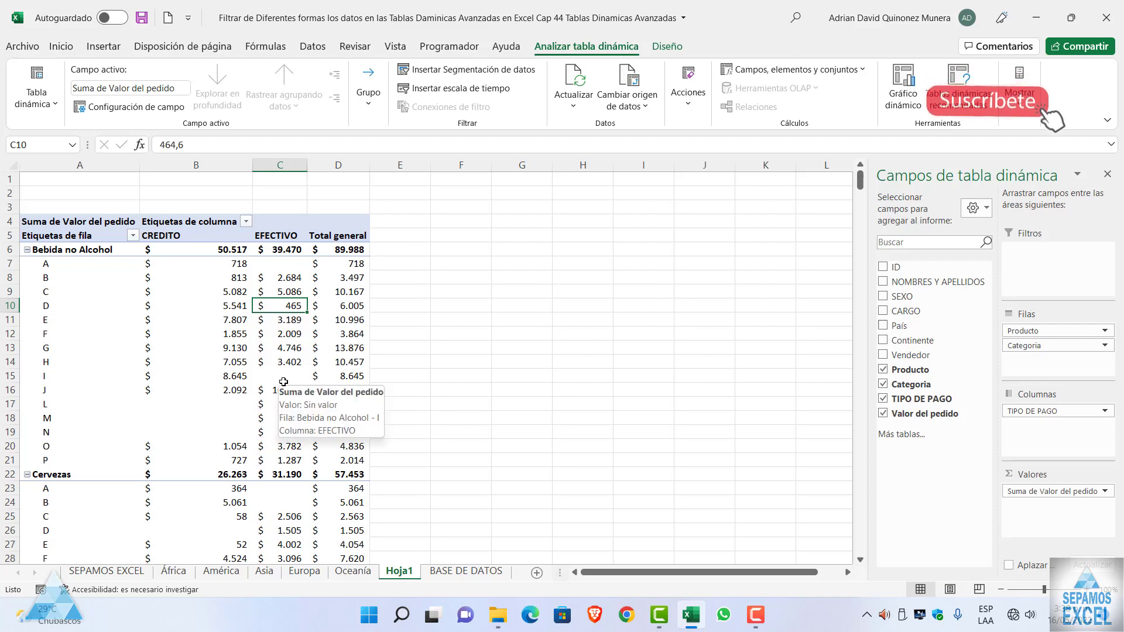
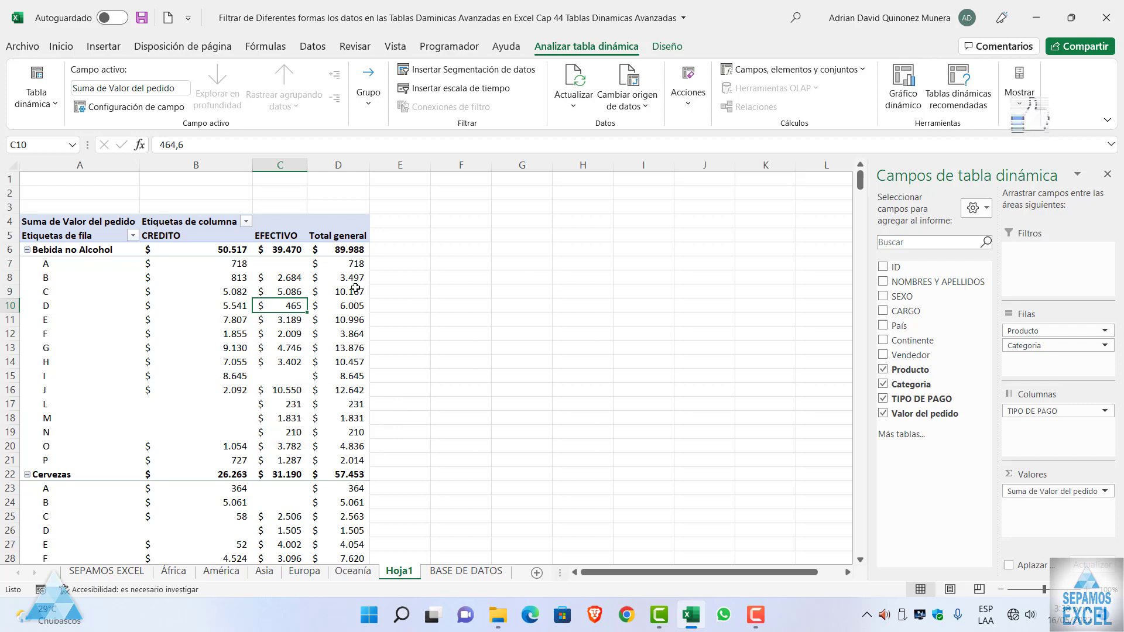
# - Refresh the pivot table data and preview the slicer field list without adding a slicer
pyautogui.click(289, 281)
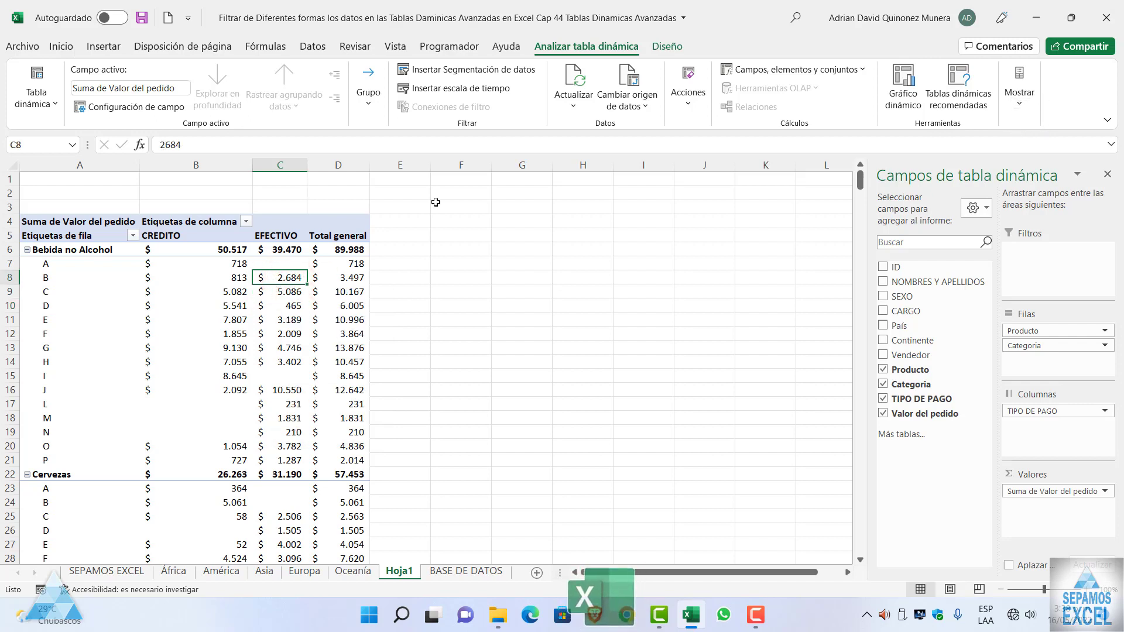
pyautogui.click(574, 82)
pyautogui.click(518, 71)
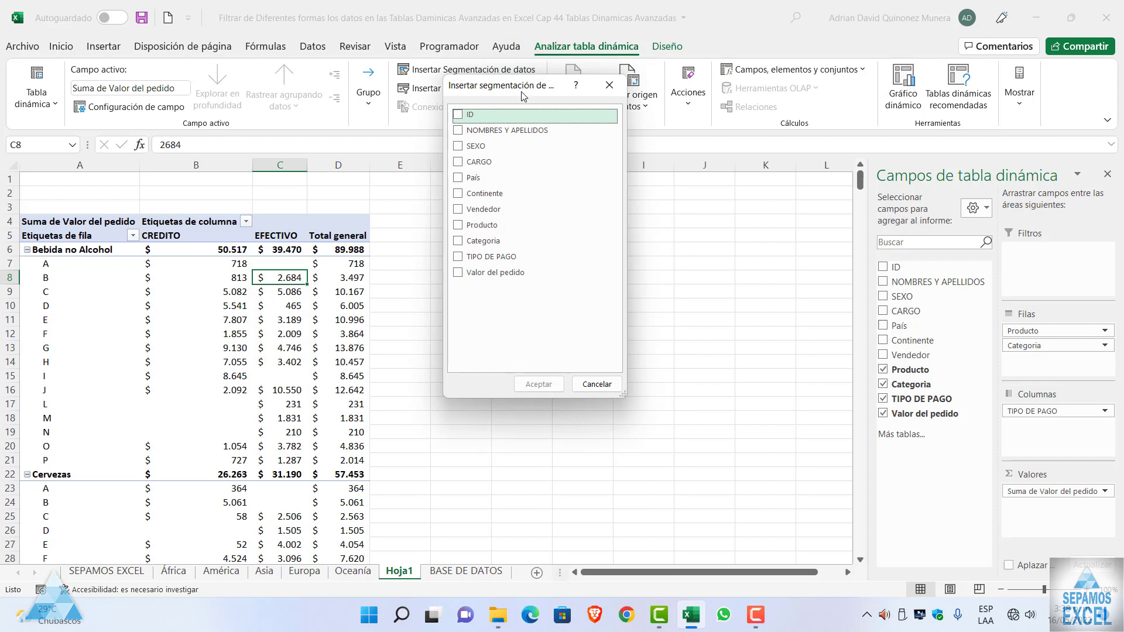
pyautogui.moveTo(523, 95); pyautogui.dragTo(598, 94)
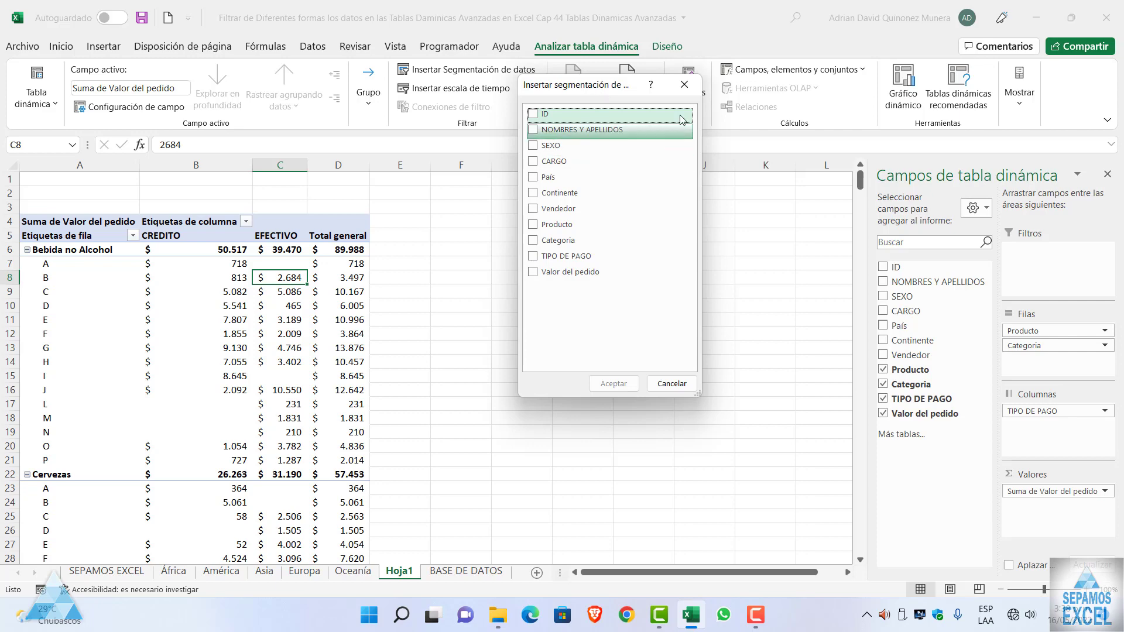
pyautogui.click(685, 84)
# - Look through the BASE DE DATOS source sheet, then return to the Hoja1 pivot table
pyautogui.click(460, 572)
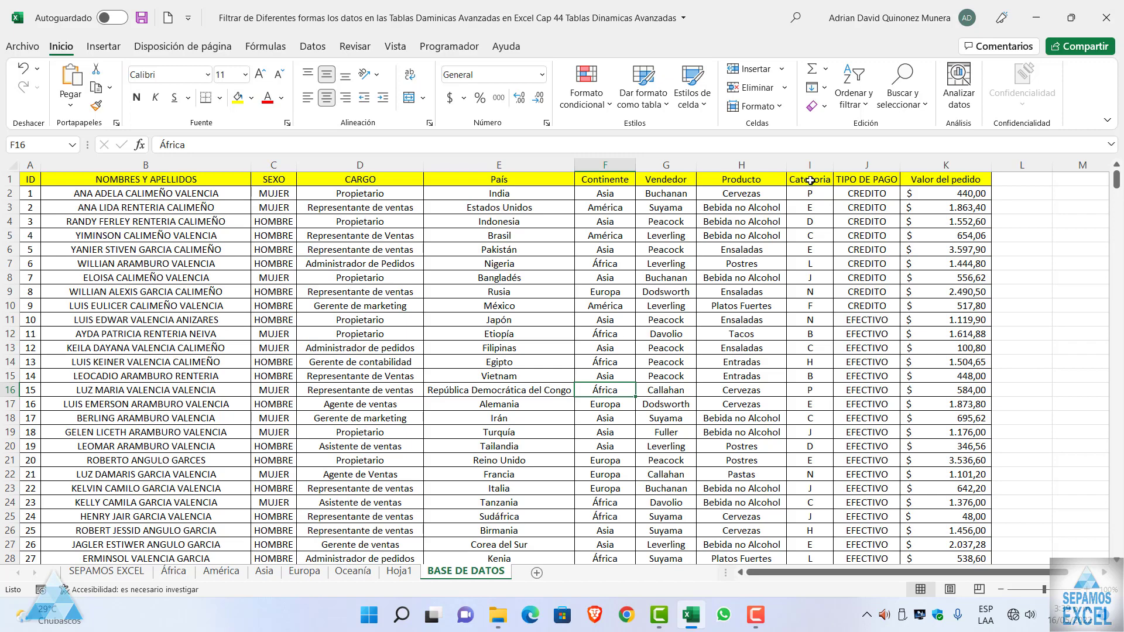
pyautogui.scroll(-1, 709, 232)
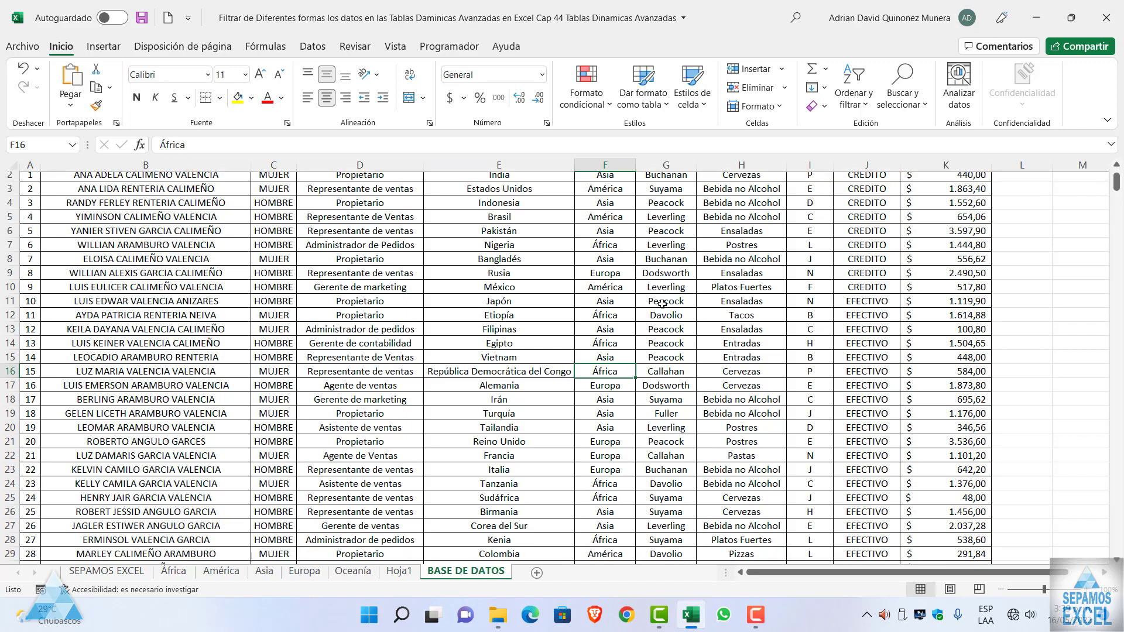
pyautogui.scroll(-4, 691, 270)
pyautogui.scroll(-4, 674, 310)
pyautogui.scroll(-2, 663, 335)
pyautogui.scroll(-3, 663, 335)
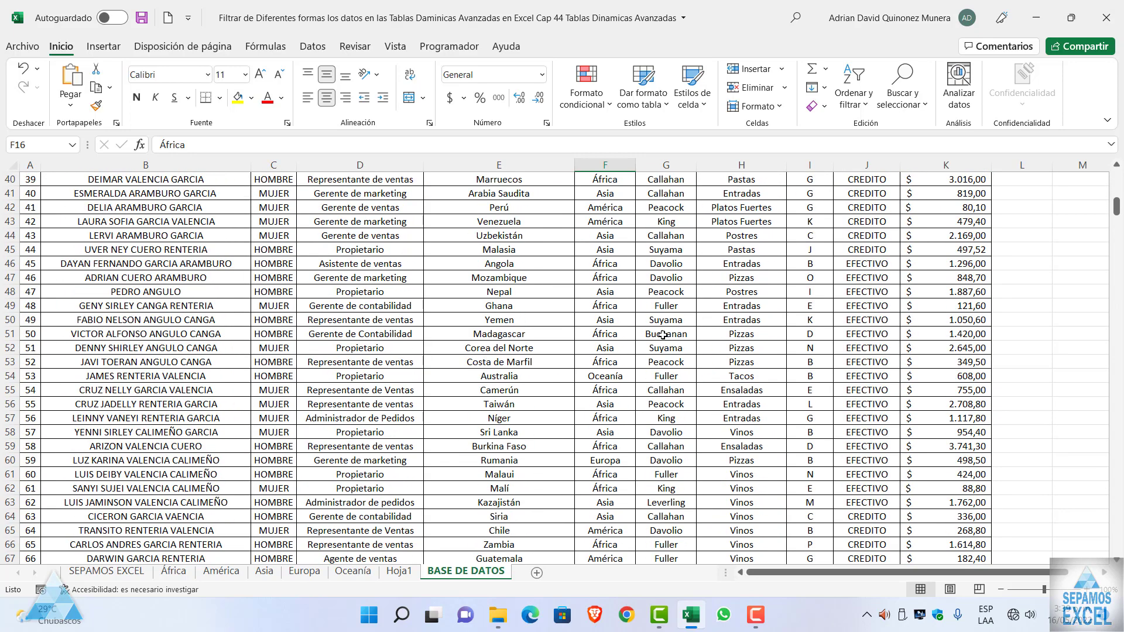
pyautogui.scroll(-5, 663, 335)
pyautogui.scroll(7, 663, 335)
pyautogui.scroll(6, 663, 335)
pyautogui.scroll(5, 662, 335)
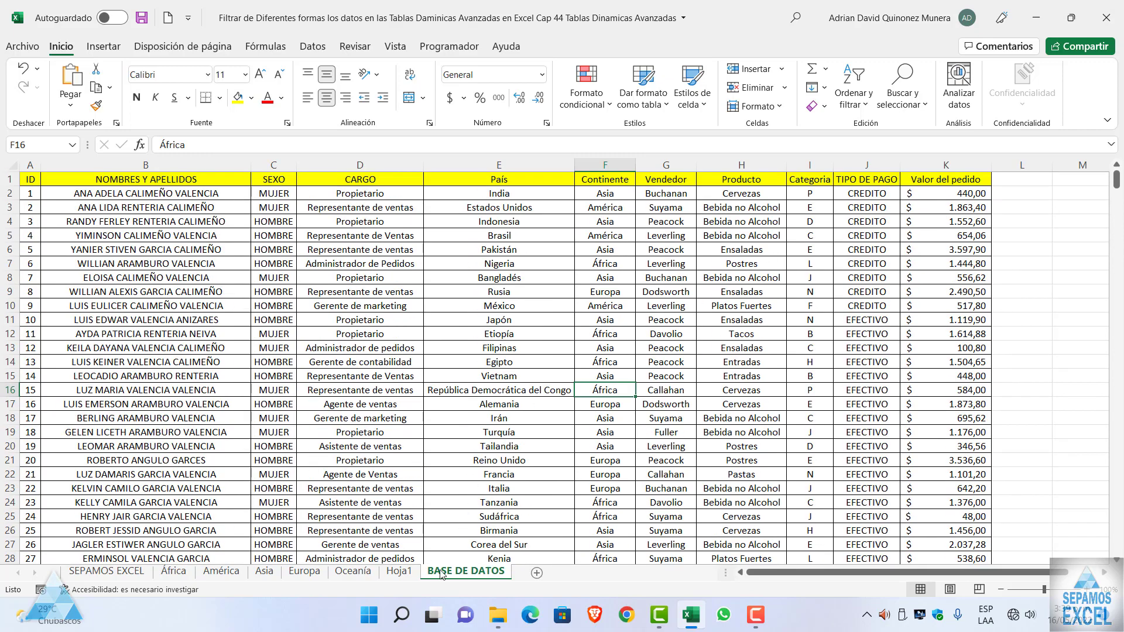
pyautogui.click(411, 572)
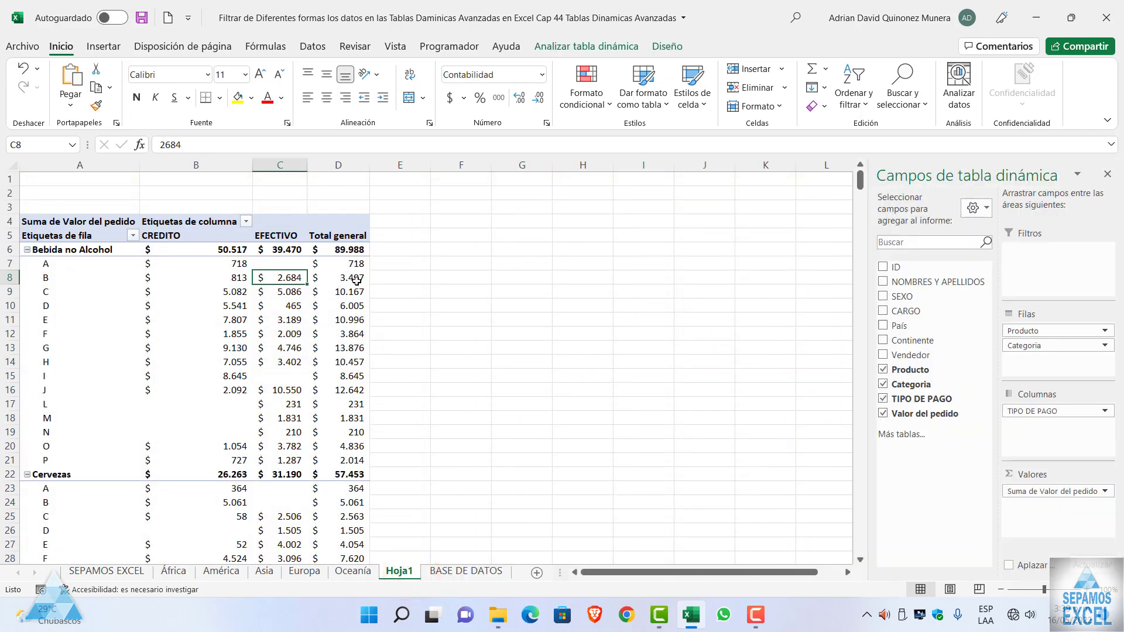
# - Insert a Categoria slicer from the pivot table analysis options
pyautogui.click(298, 291)
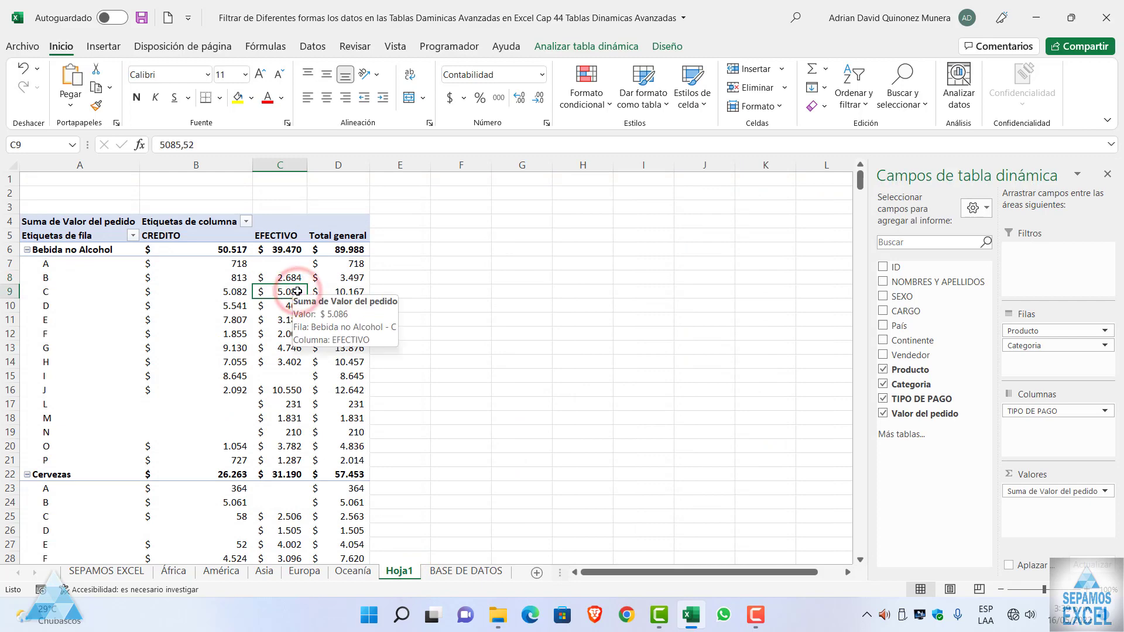
pyautogui.click(577, 46)
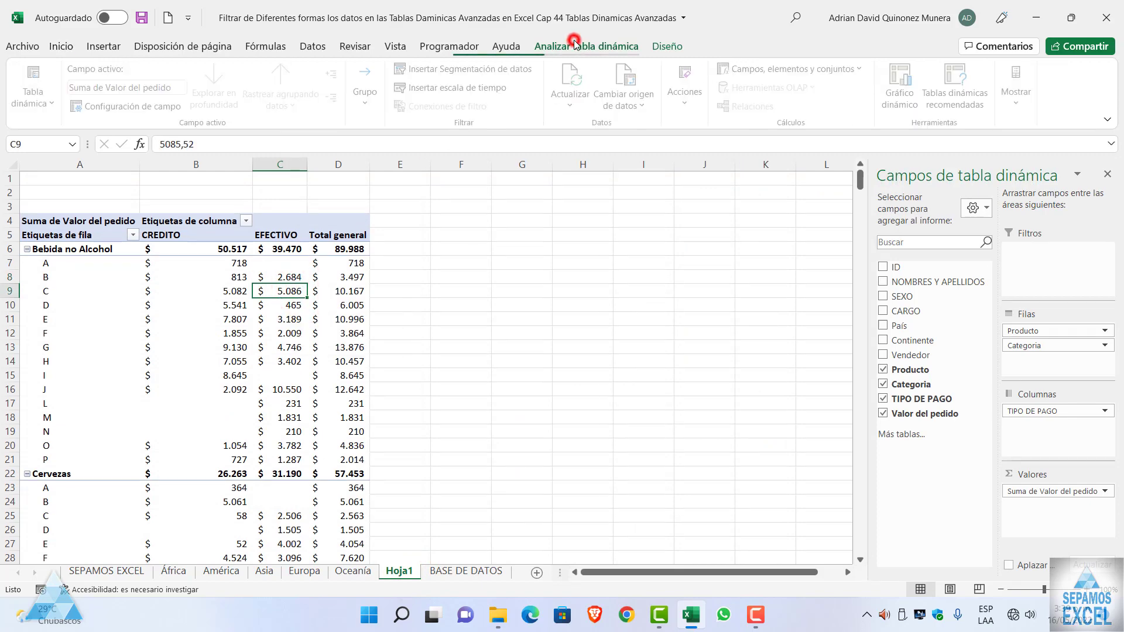
pyautogui.click(508, 70)
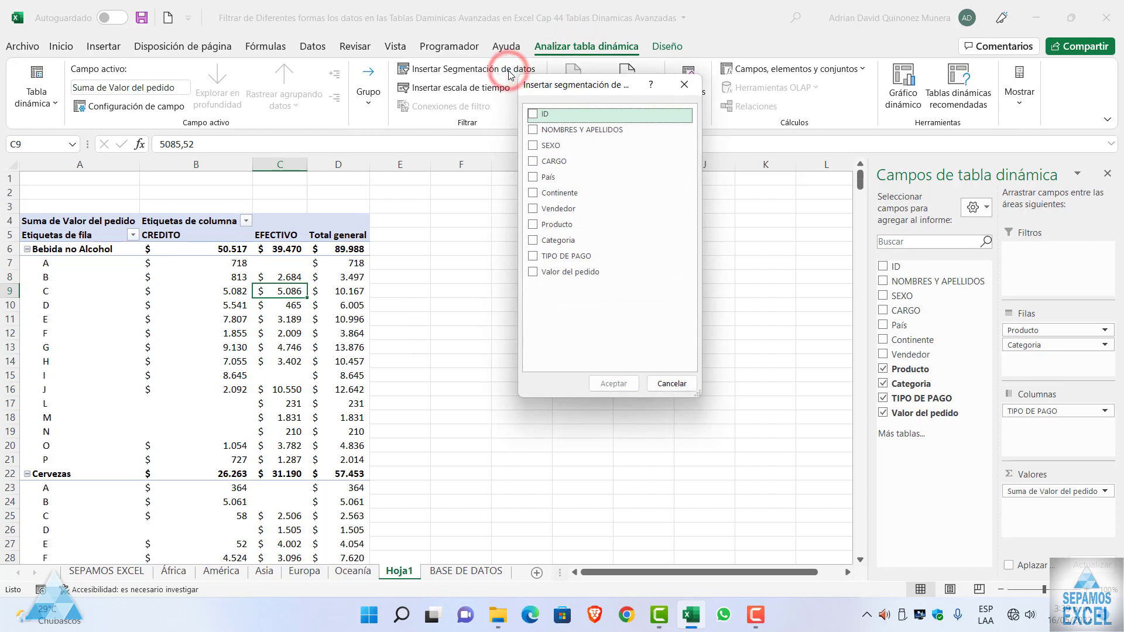
pyautogui.click(533, 241)
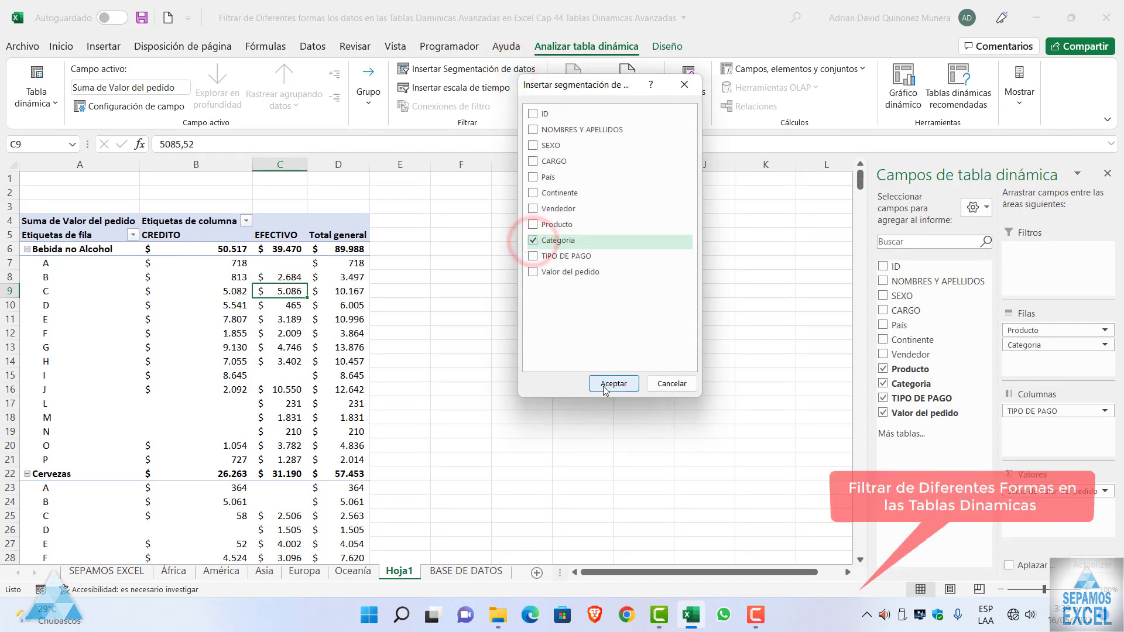
pyautogui.click(605, 390)
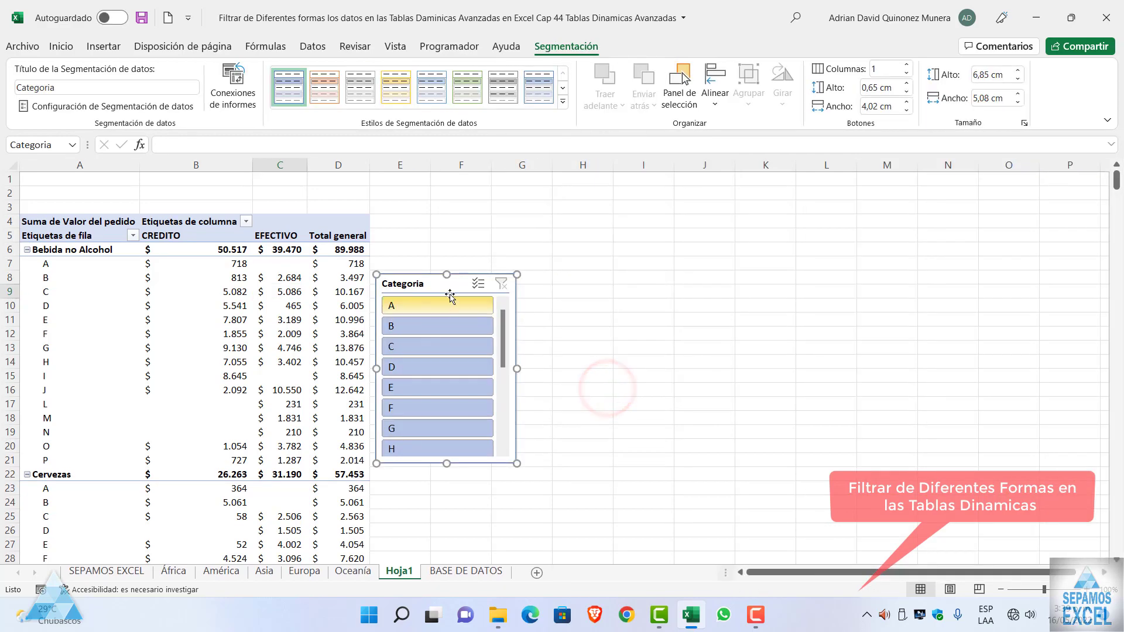
# - Move the slicer up beside the pivot table and arrange its buttons in 8 columns
pyautogui.moveTo(446, 287); pyautogui.dragTo(500, 205)
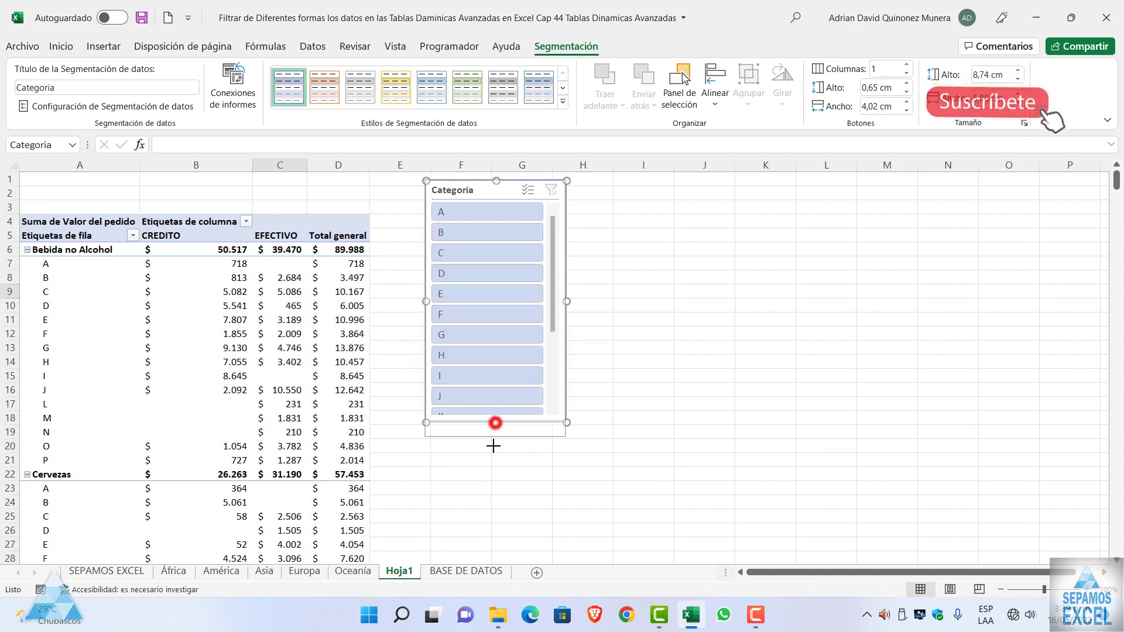
pyautogui.moveTo(497, 372); pyautogui.dragTo(499, 548)
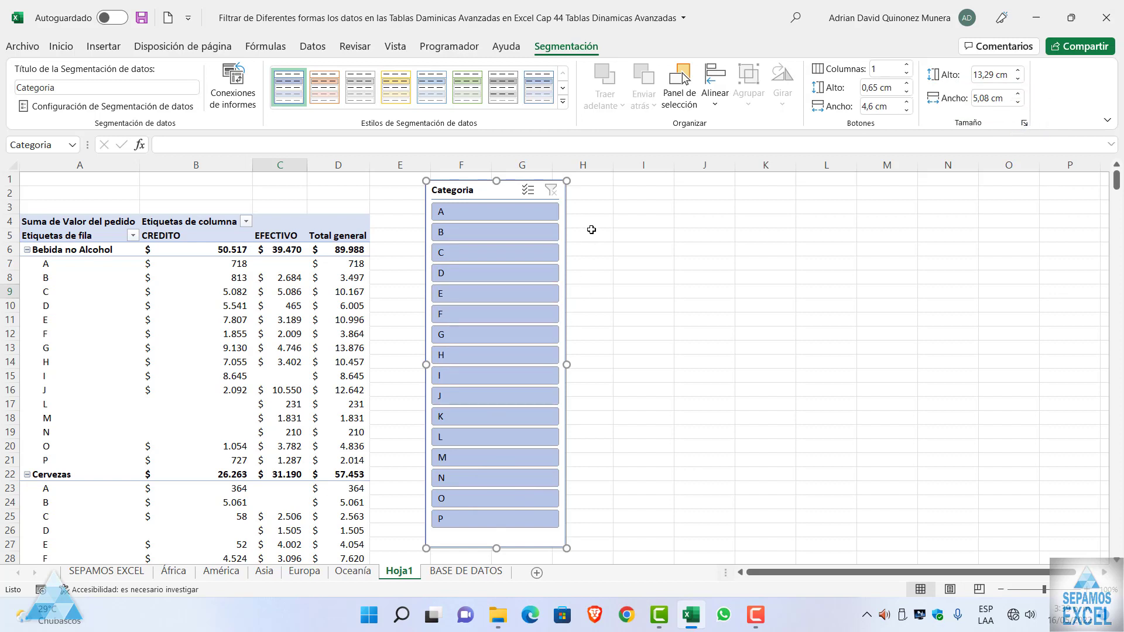
pyautogui.click(907, 66)
pyautogui.click(907, 66)
pyautogui.click(907, 66)
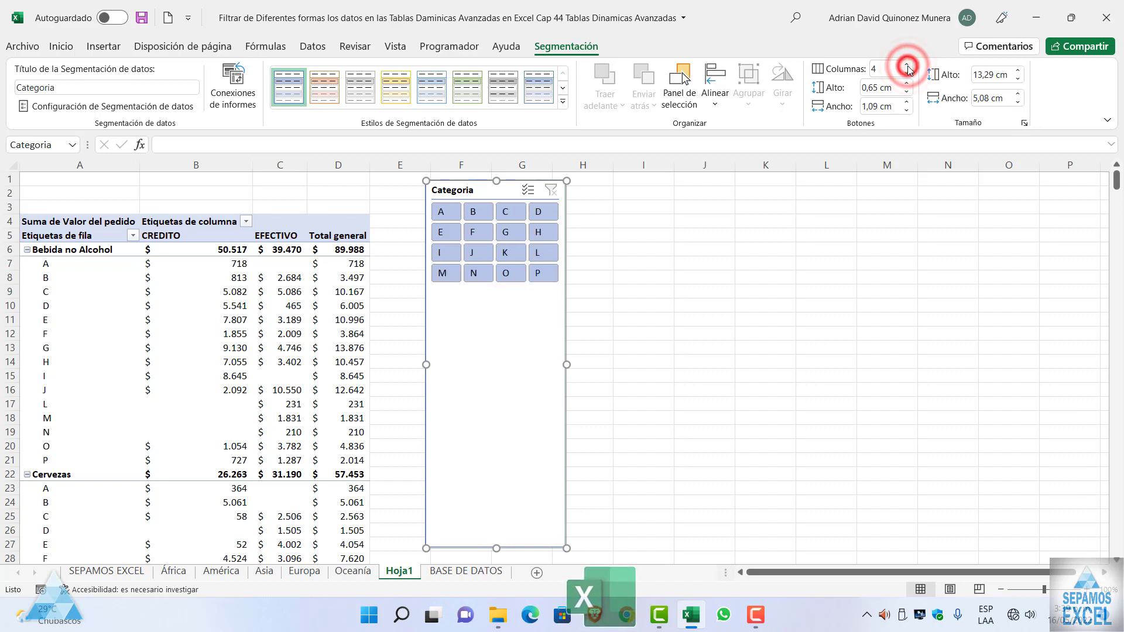
pyautogui.click(908, 66)
pyautogui.click(907, 66)
pyautogui.click(907, 66)
pyautogui.click(907, 66)
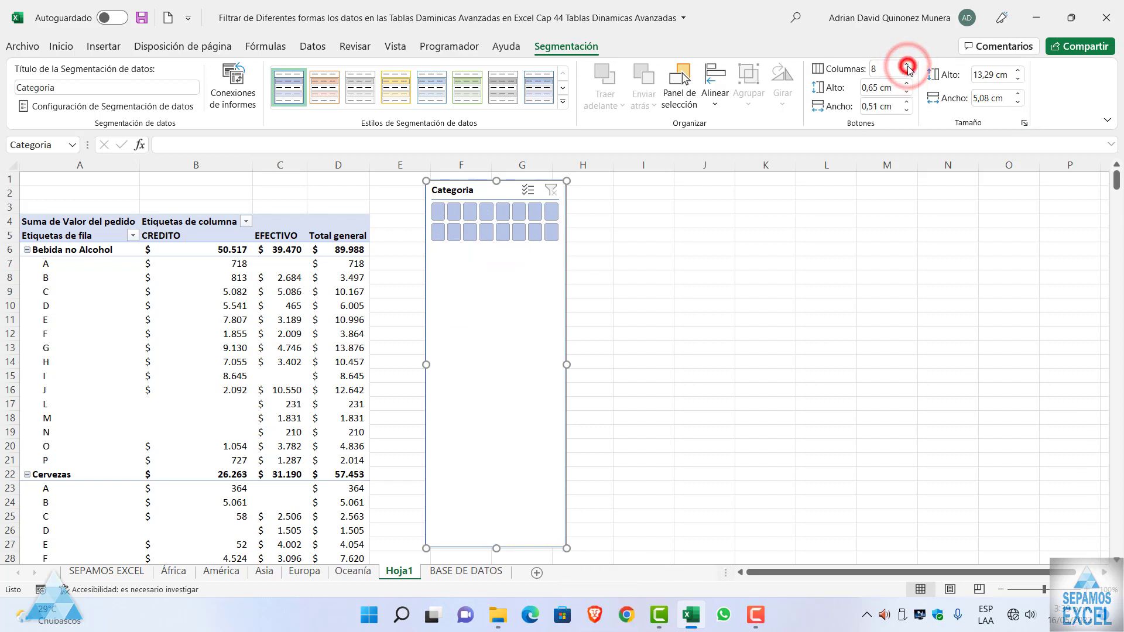
# - Widen the slicer, shorten it to two button rows, and nudge it left
pyautogui.moveTo(568, 365); pyautogui.dragTo(942, 365)
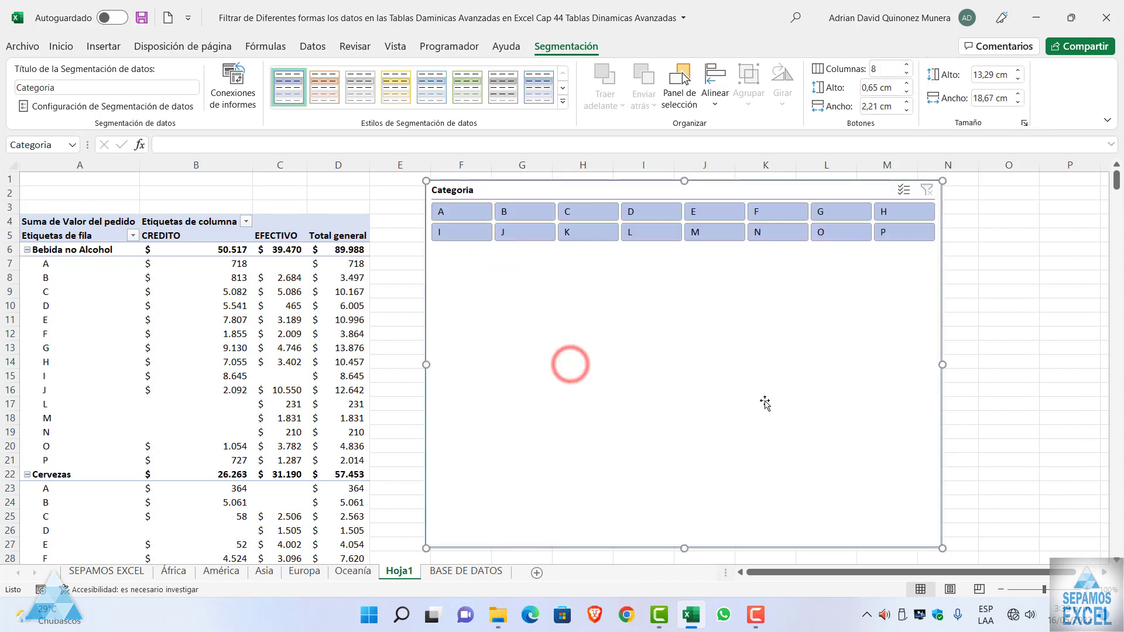
pyautogui.moveTo(685, 549); pyautogui.dragTo(697, 253)
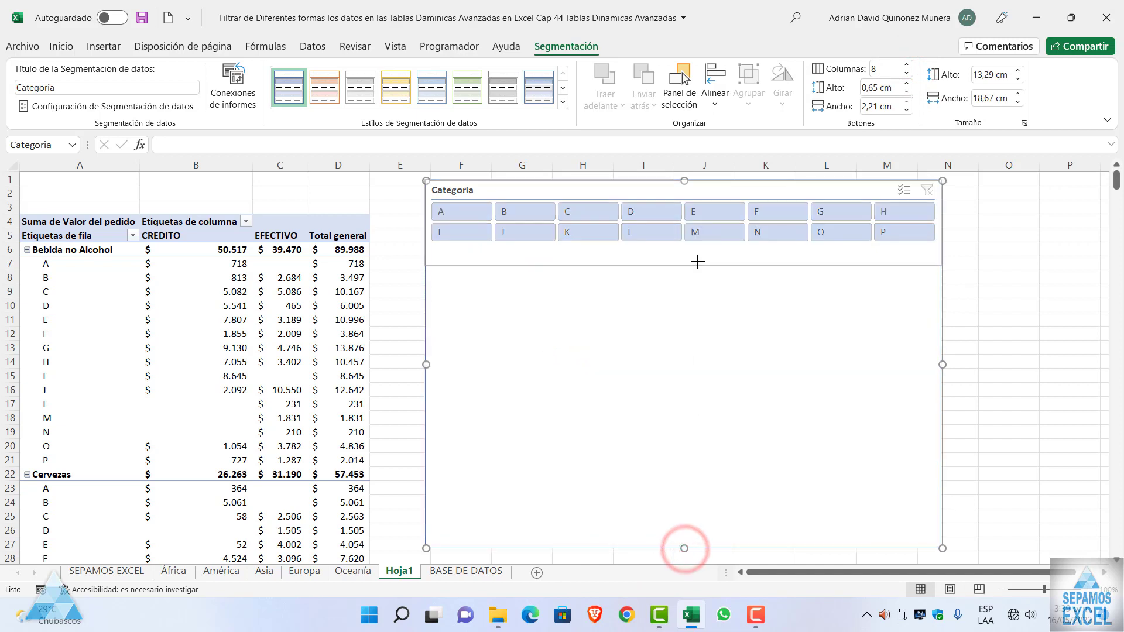
pyautogui.moveTo(600, 188); pyautogui.dragTo(571, 188)
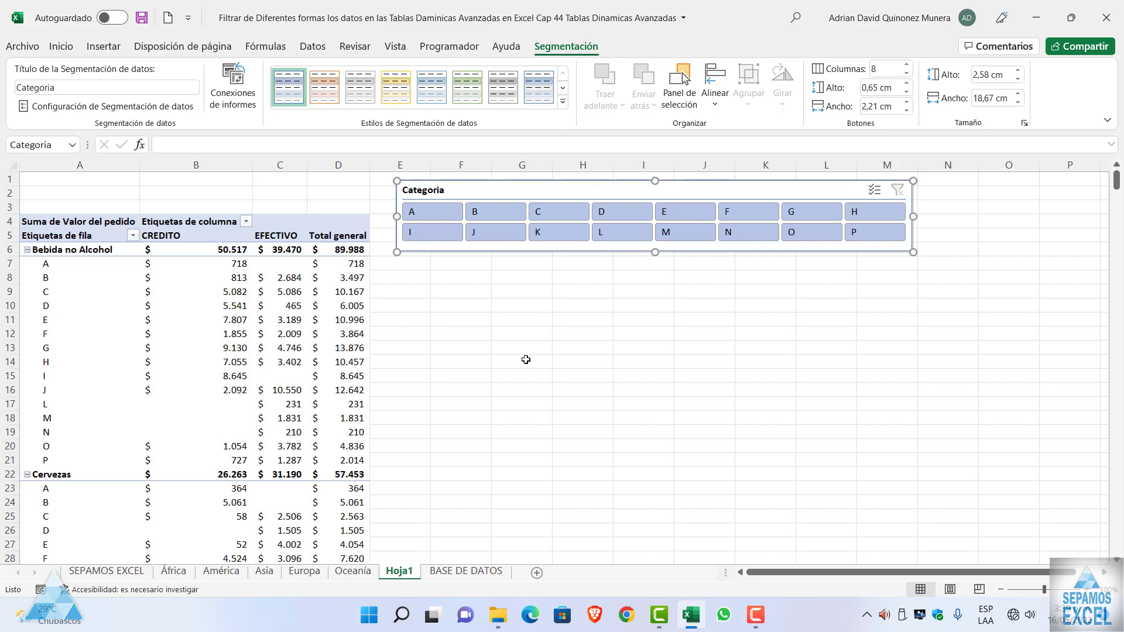
# - Multi-select categories A, E, I, M and P in the Categoria slicer
pyautogui.click(453, 217)
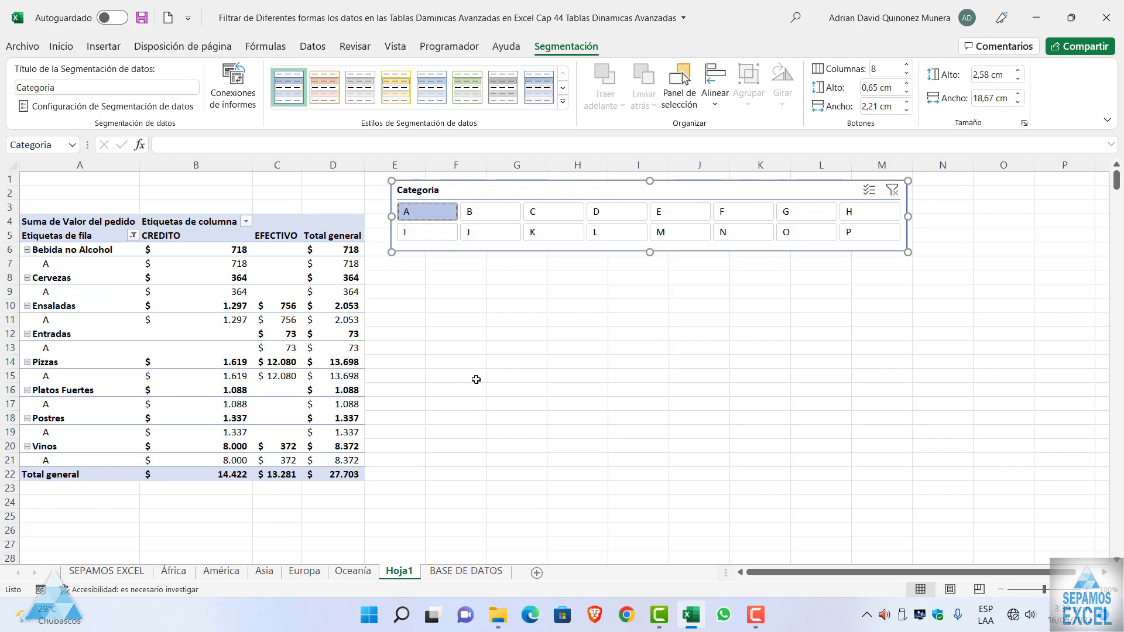
pyautogui.click(674, 234)
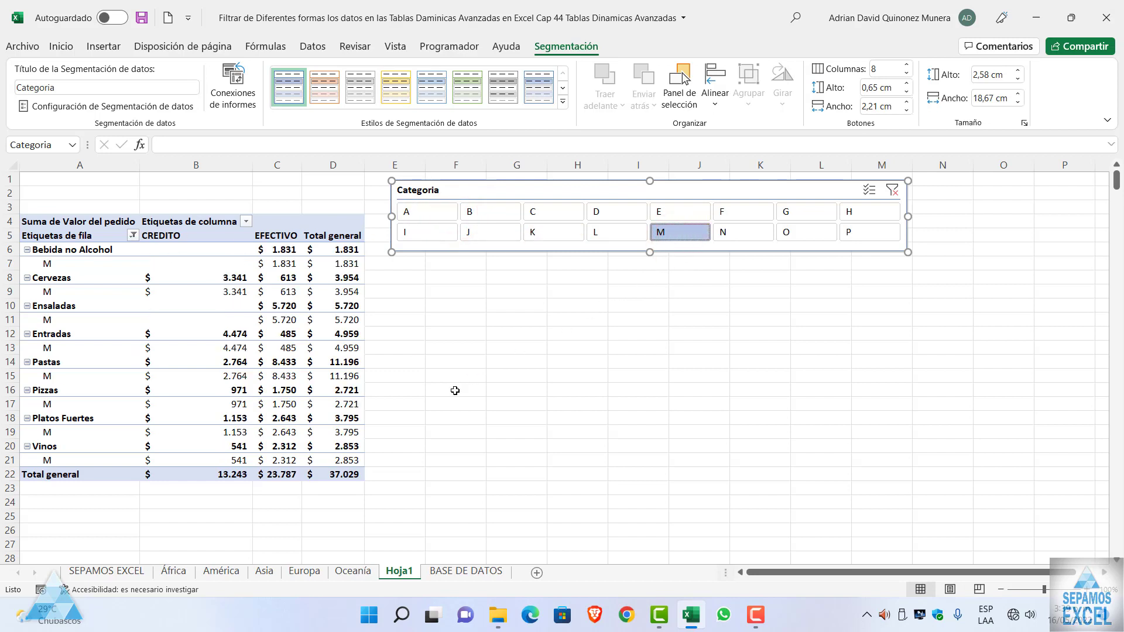
pyautogui.click(854, 240)
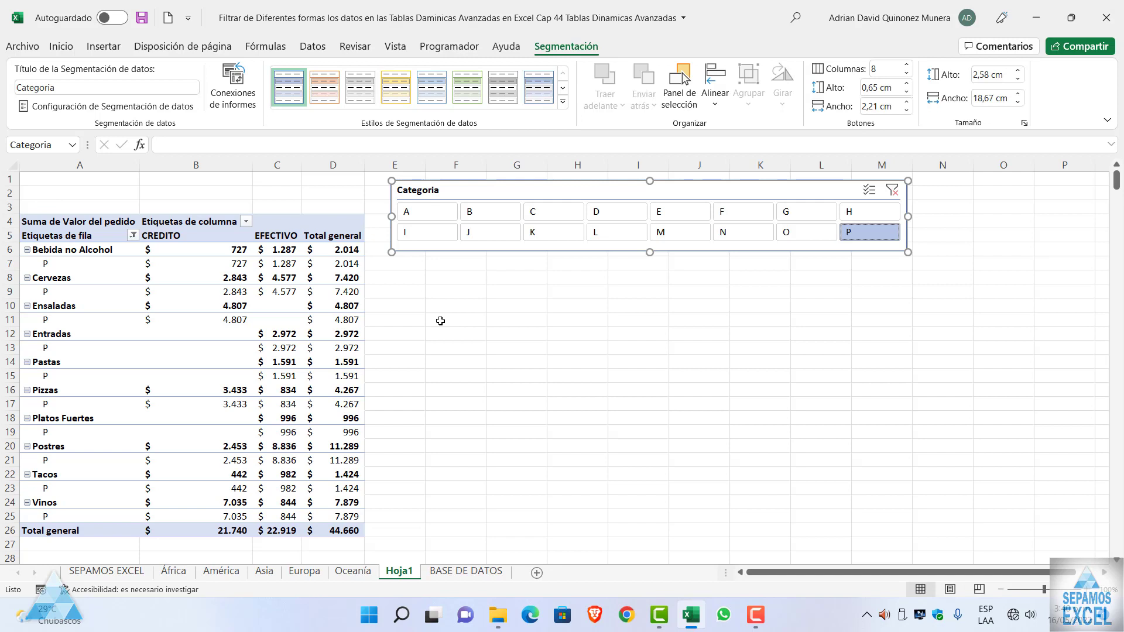
pyautogui.keyDown('ctrl'); pyautogui.click(444, 215); pyautogui.keyUp('ctrl')
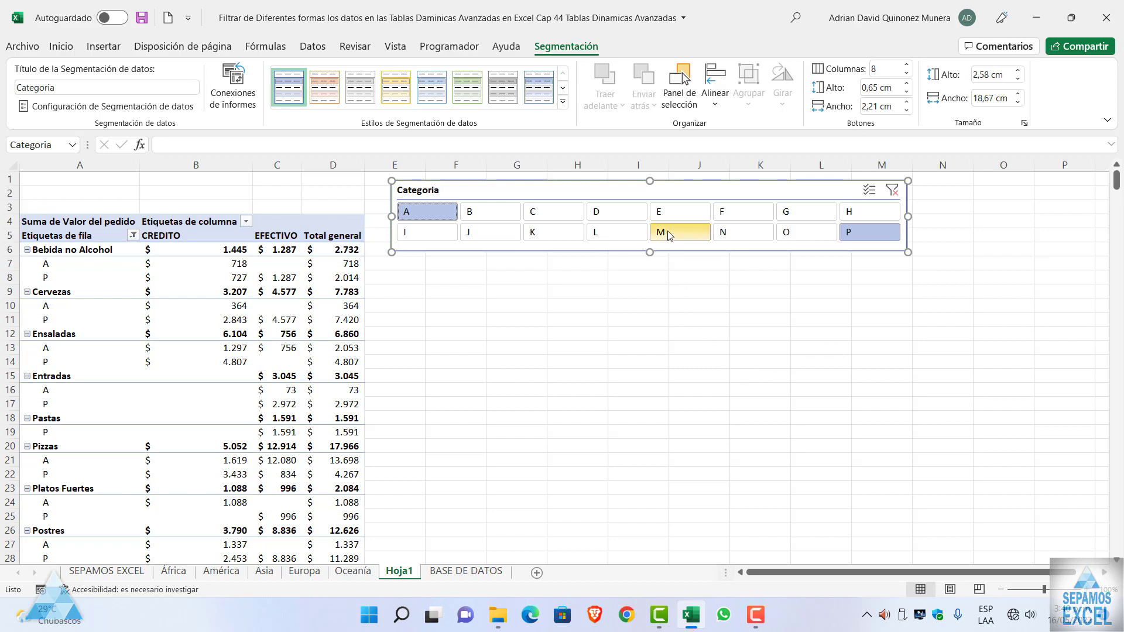
pyautogui.keyDown('ctrl'); pyautogui.click(668, 212); pyautogui.keyUp('ctrl')
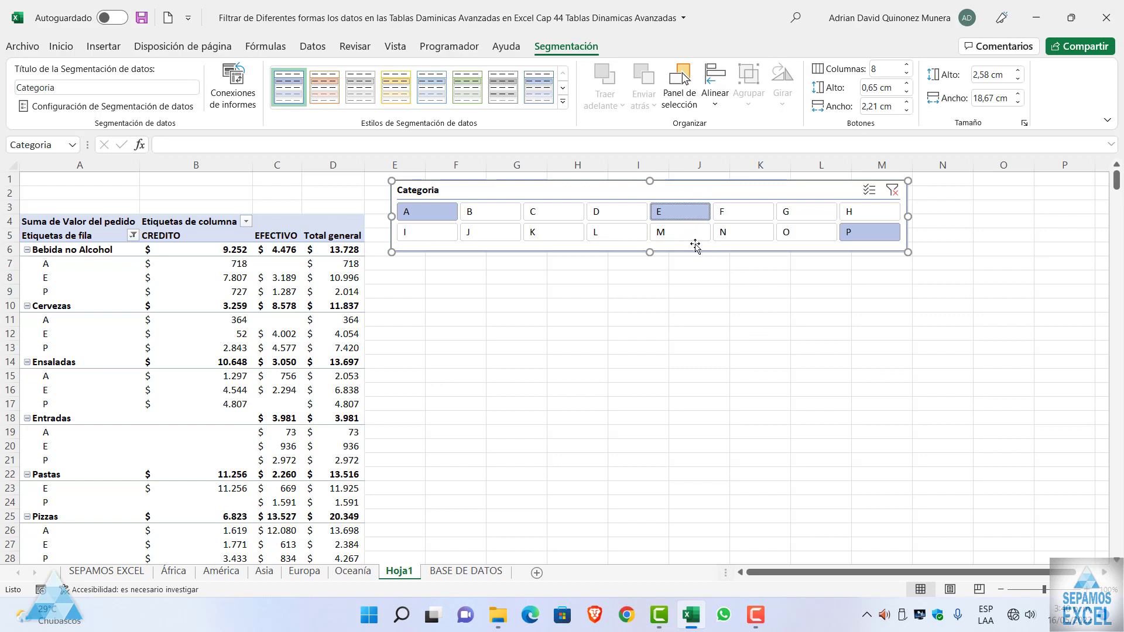
pyautogui.keyDown('ctrl'); pyautogui.click(682, 233); pyautogui.keyUp('ctrl')
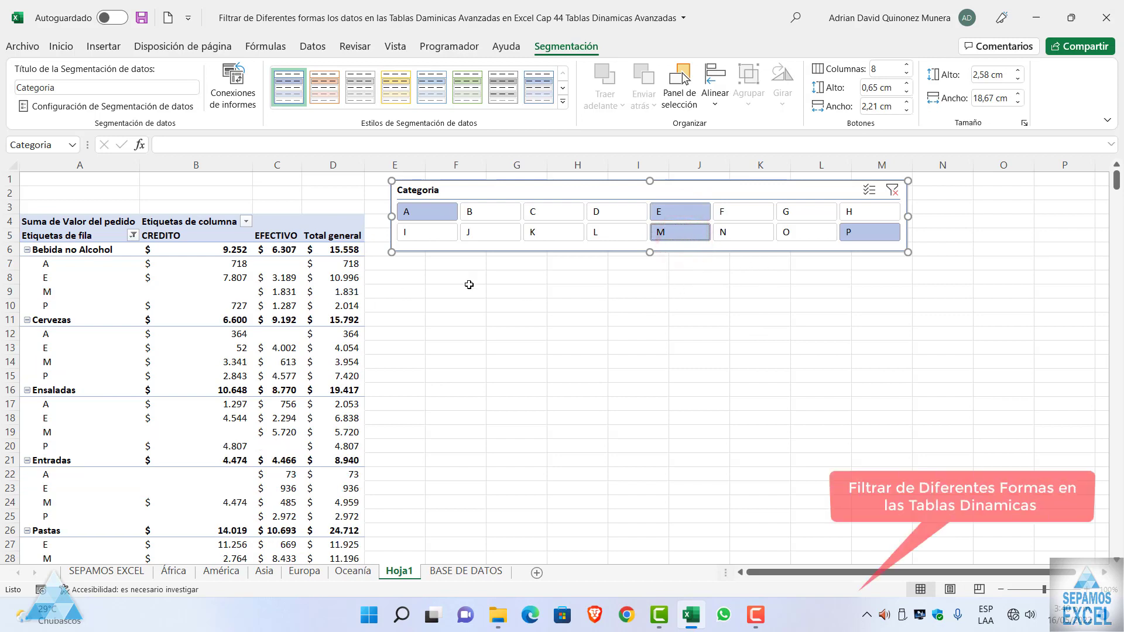
pyautogui.keyDown('ctrl'); pyautogui.click(436, 233); pyautogui.keyUp('ctrl')
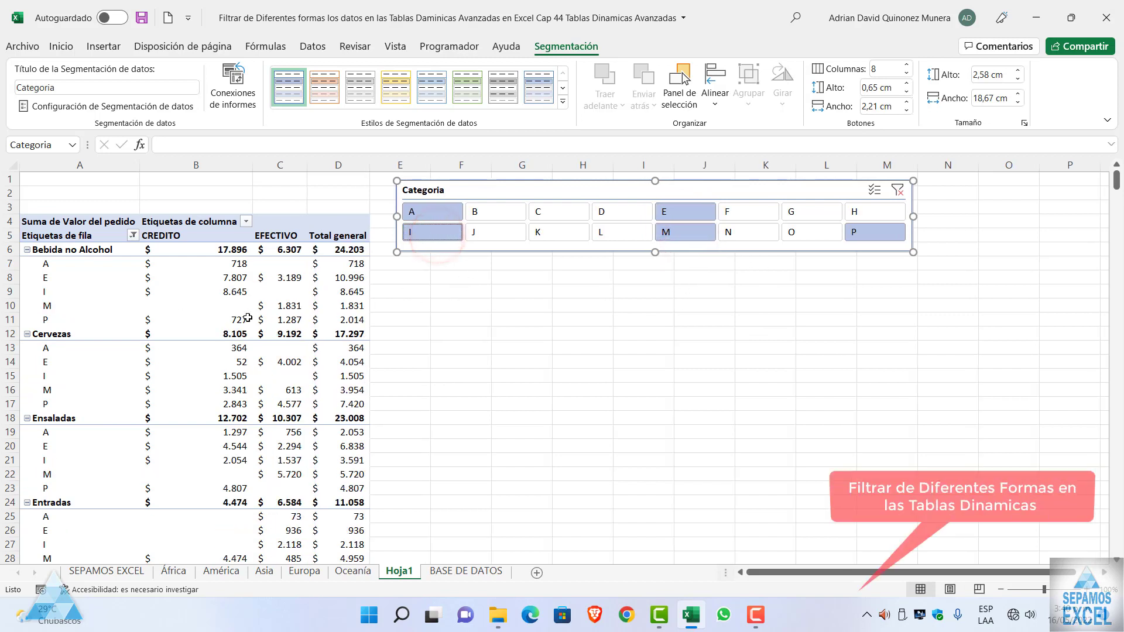
# - Deselect the slicer, show the pivot field list, and check the BASE DE DATOS sheet
pyautogui.click(495, 391)
pyautogui.scroll(-5, 495, 392)
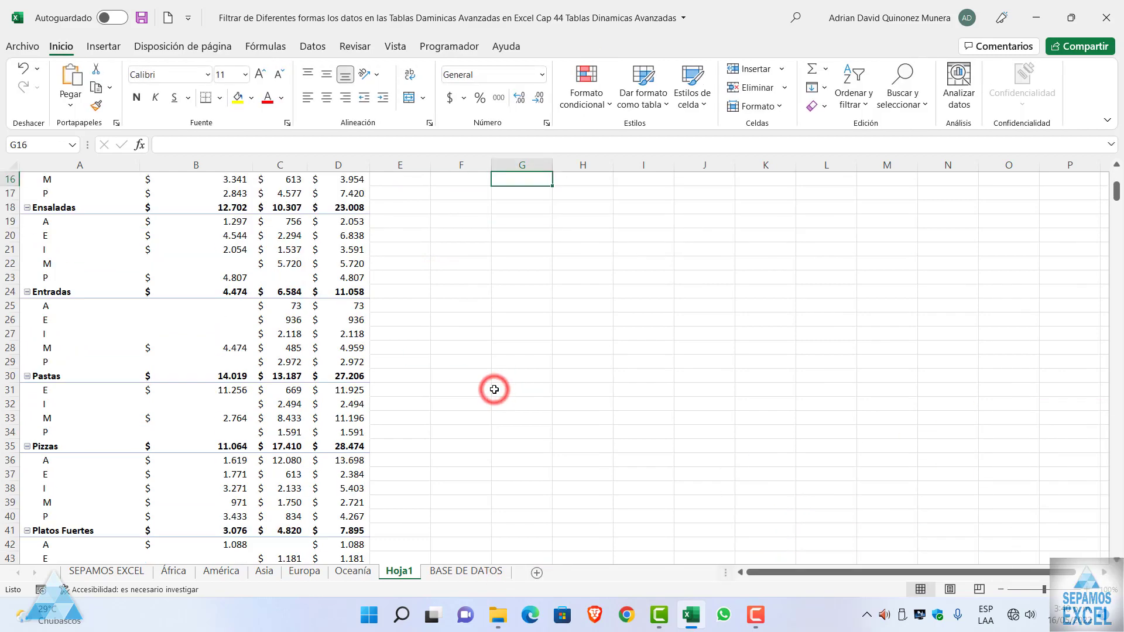
pyautogui.scroll(-5, 495, 392)
pyautogui.scroll(6, 495, 394)
pyautogui.scroll(4, 495, 395)
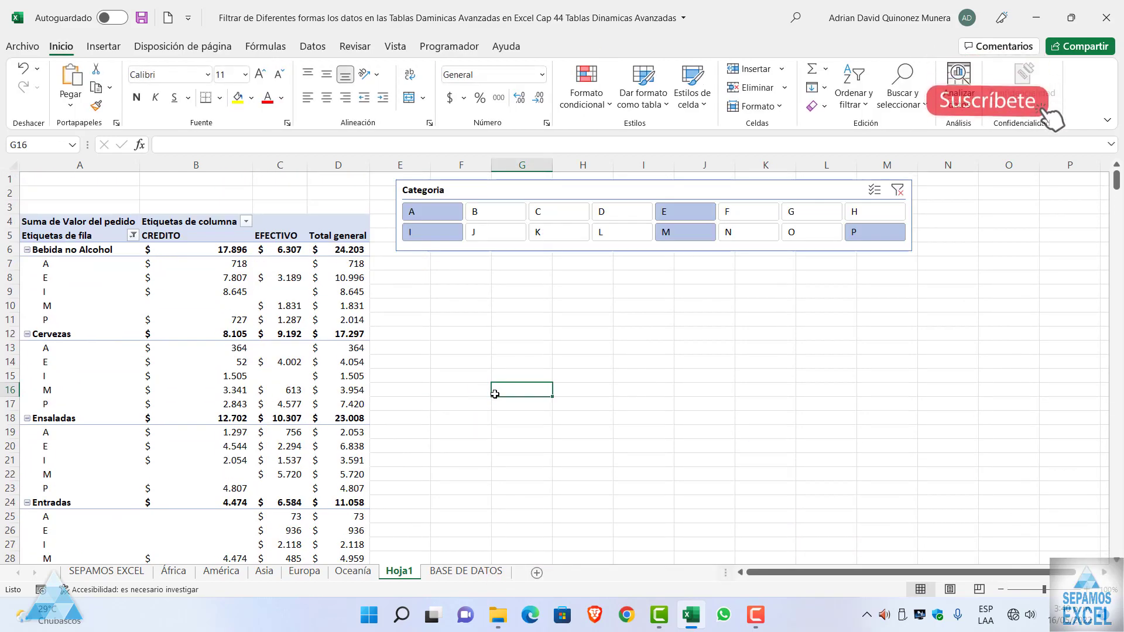
pyautogui.click(216, 314)
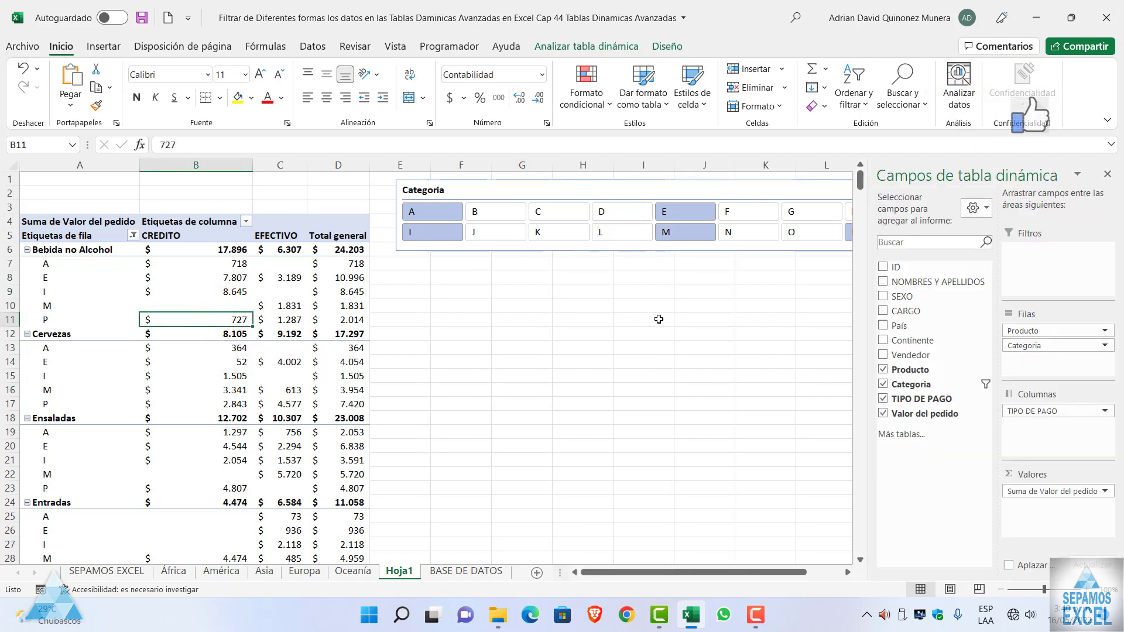
pyautogui.click(463, 569)
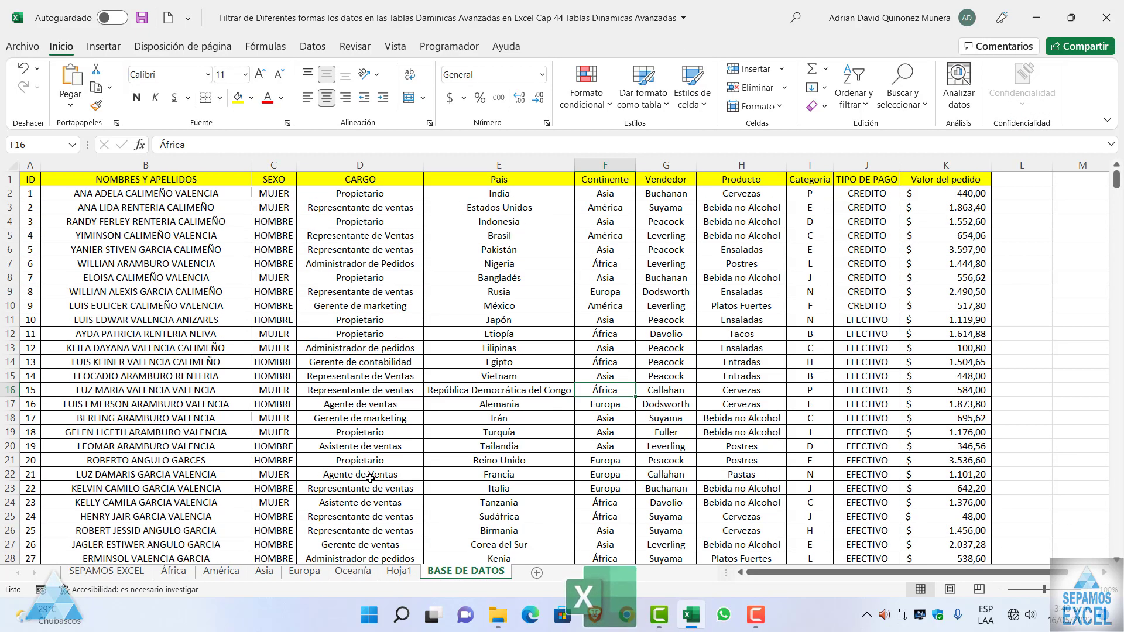
pyautogui.click(391, 573)
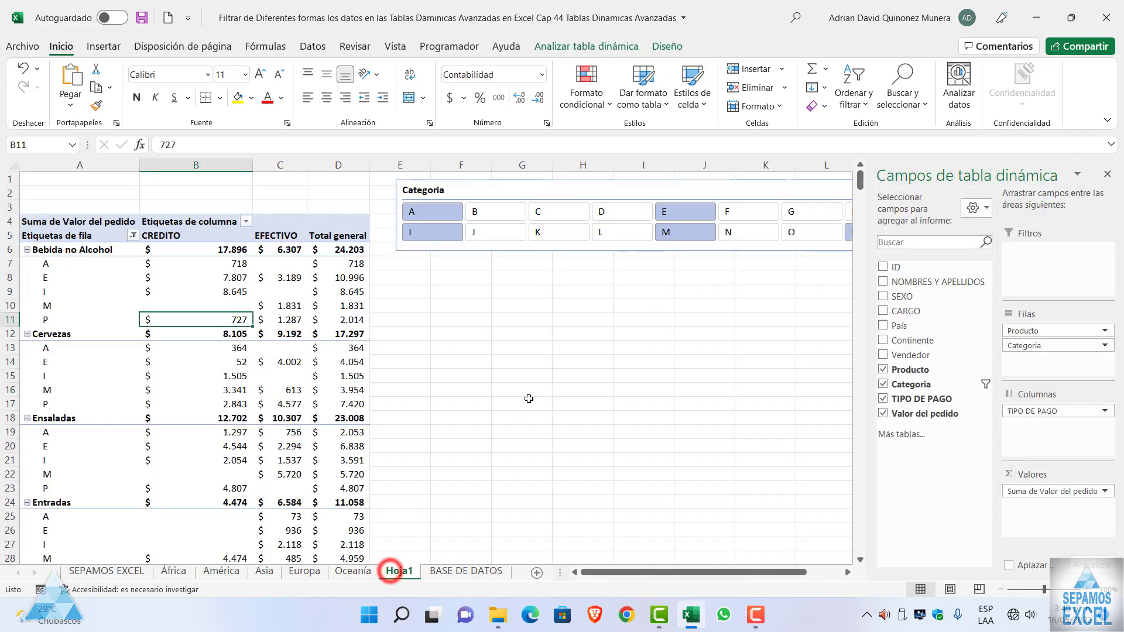
# - Drag the Categoria slicer flush against the pivot table's right edge, then reselect a pivot cell
pyautogui.click(527, 191)
pyautogui.moveTo(291, 183); pyautogui.dragTo(260, 197)
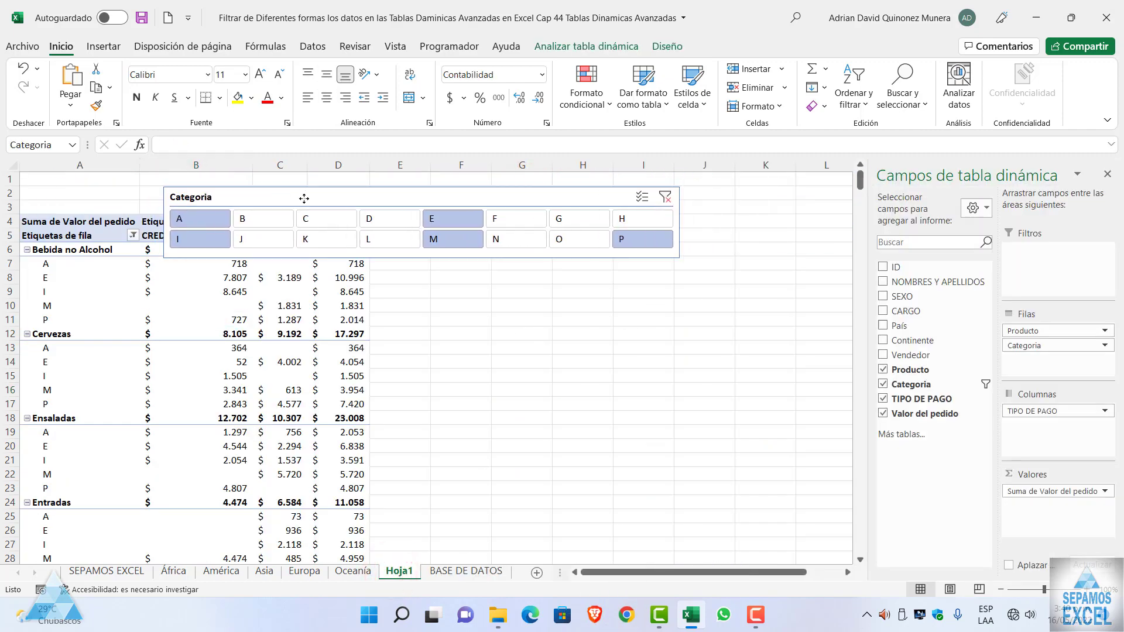
pyautogui.moveTo(457, 196); pyautogui.dragTo(664, 191)
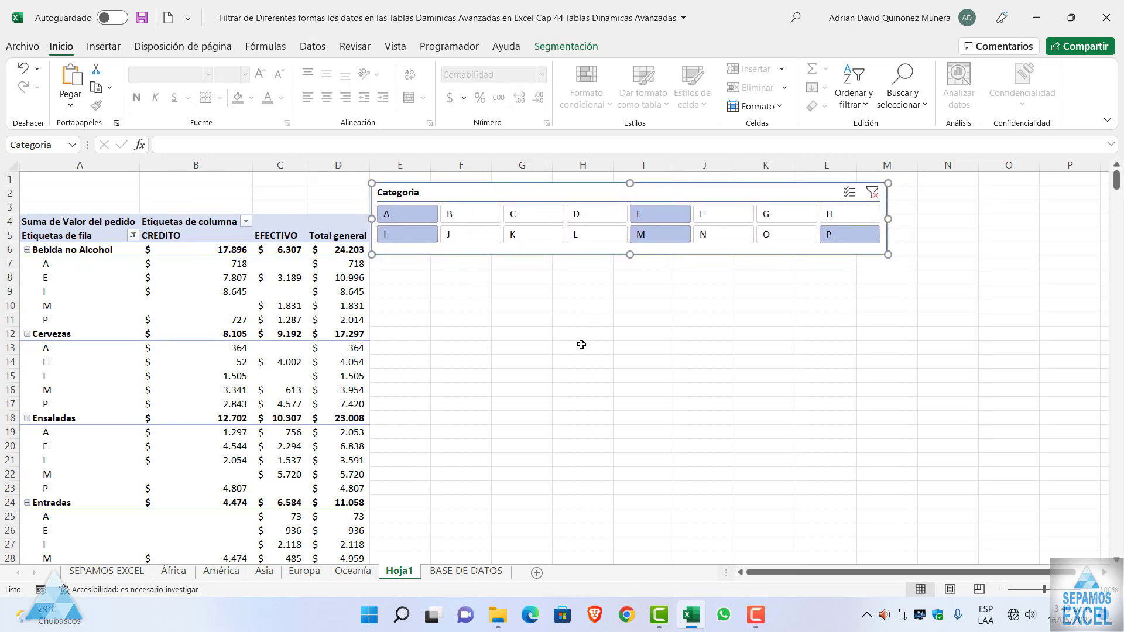
pyautogui.click(540, 349)
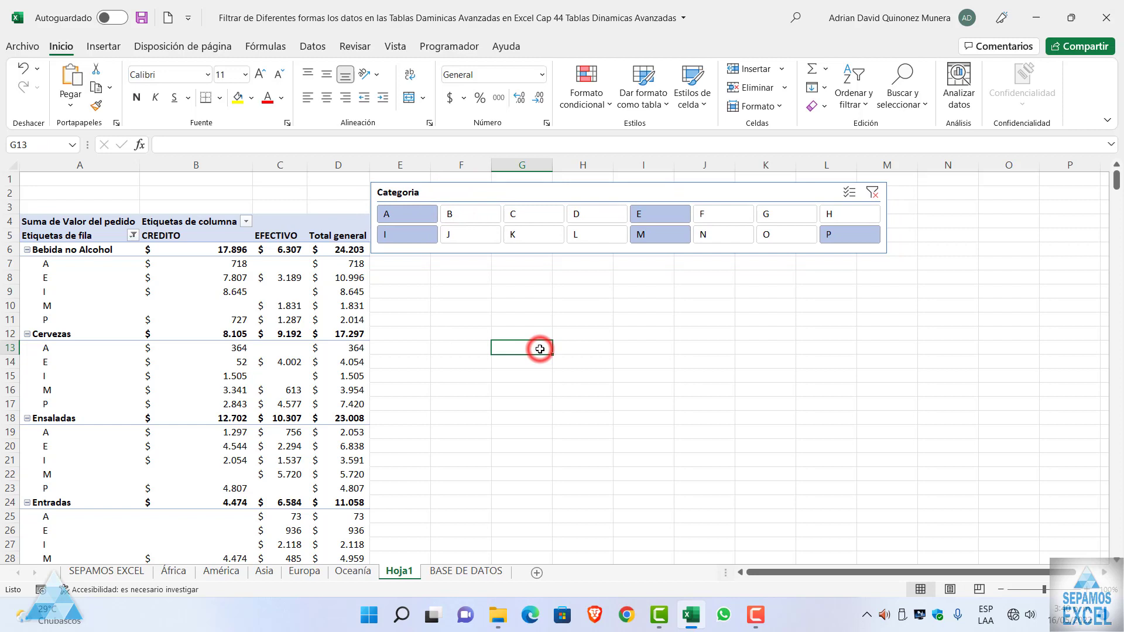
pyautogui.click(281, 322)
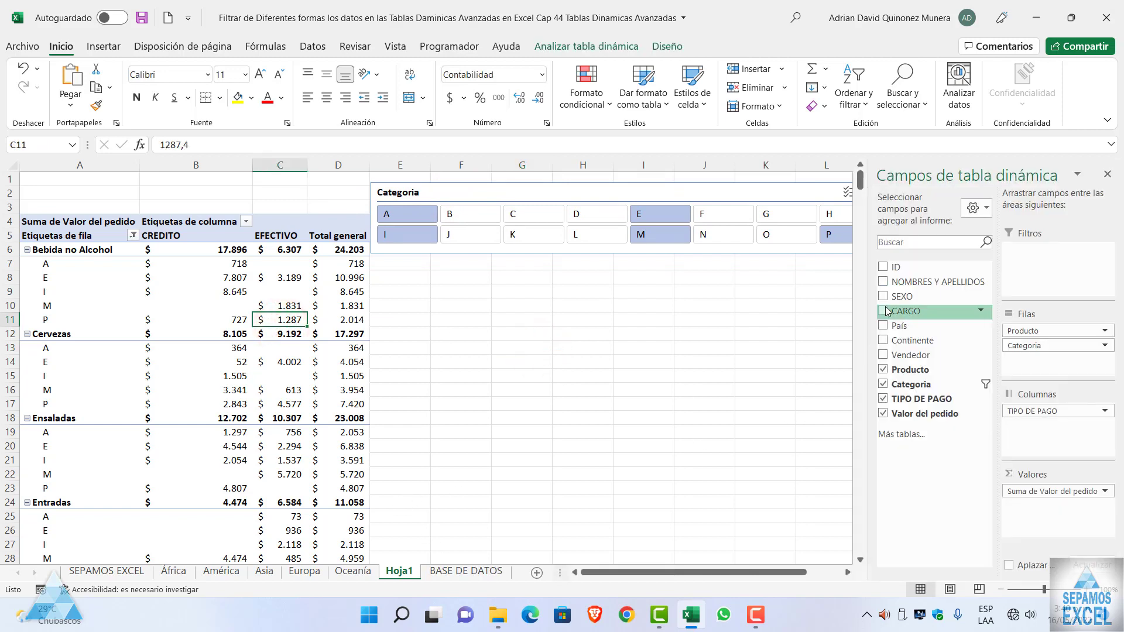
# - Put SEXO and Continente in the Filtros area, each showing (Todas)
pyautogui.moveTo(896, 296); pyautogui.dragTo(763, 339)
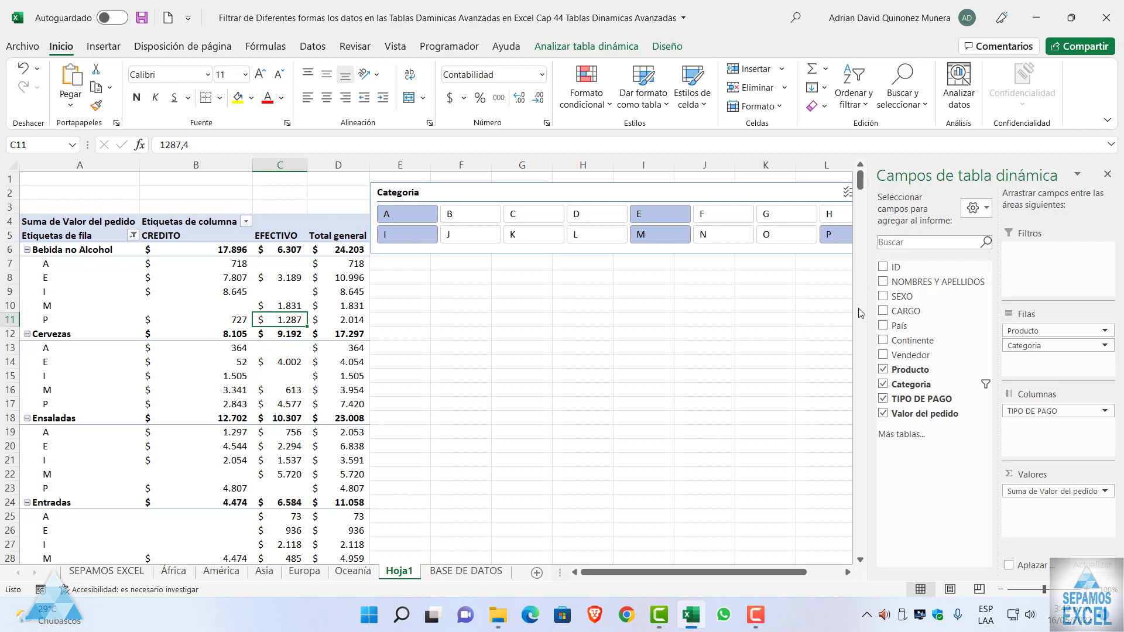
pyautogui.click(883, 296)
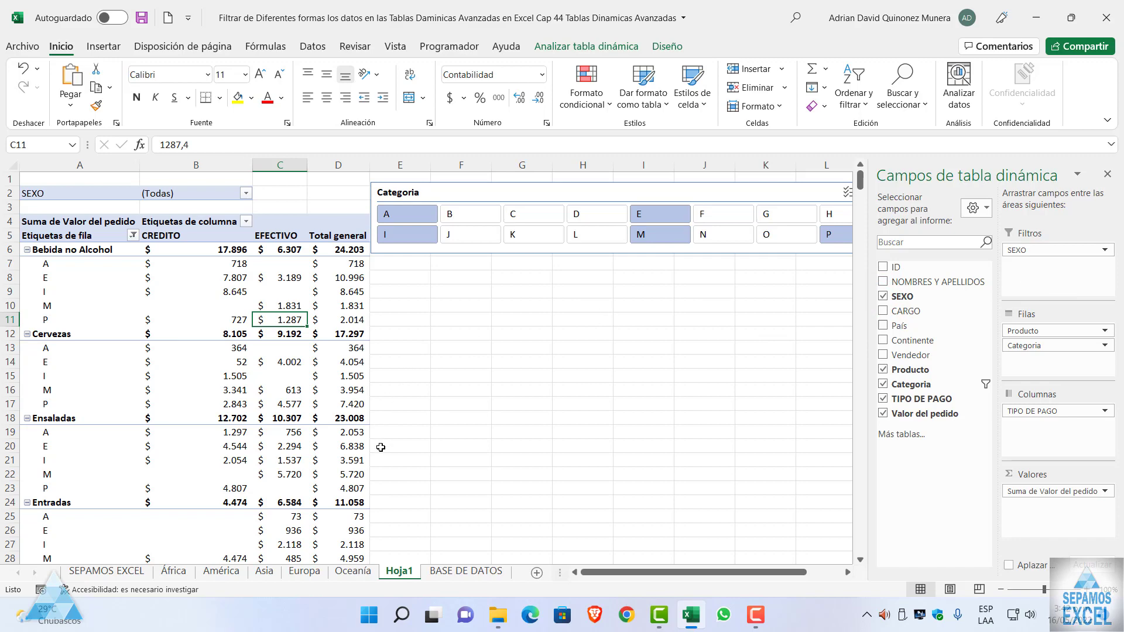
pyautogui.click(454, 577)
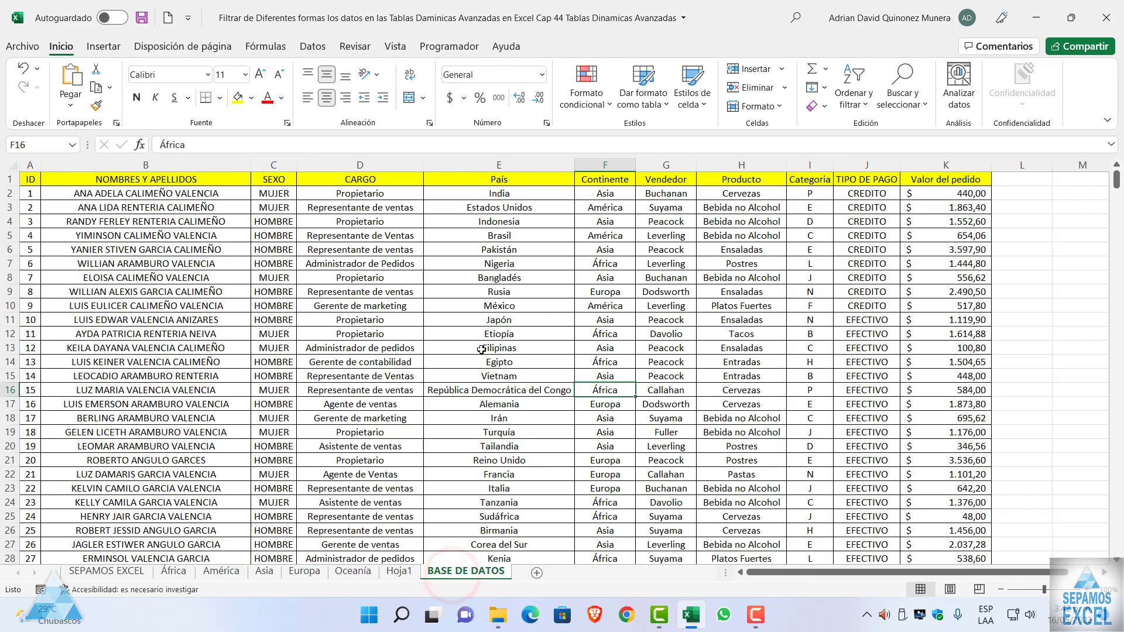
pyautogui.click(397, 571)
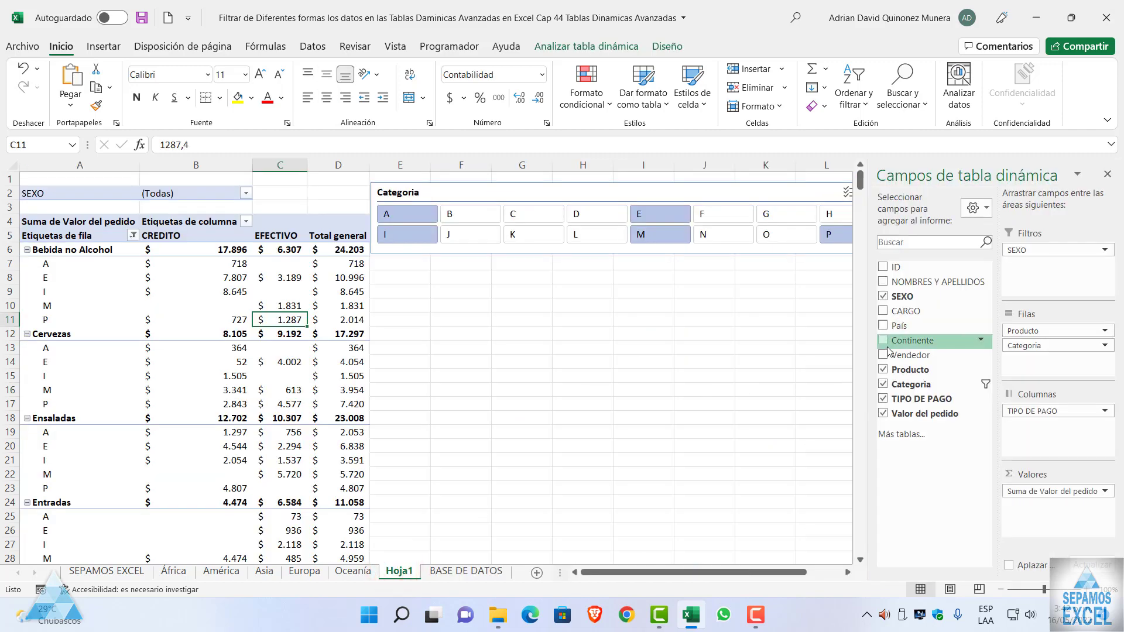
pyautogui.moveTo(919, 351); pyautogui.dragTo(1036, 266)
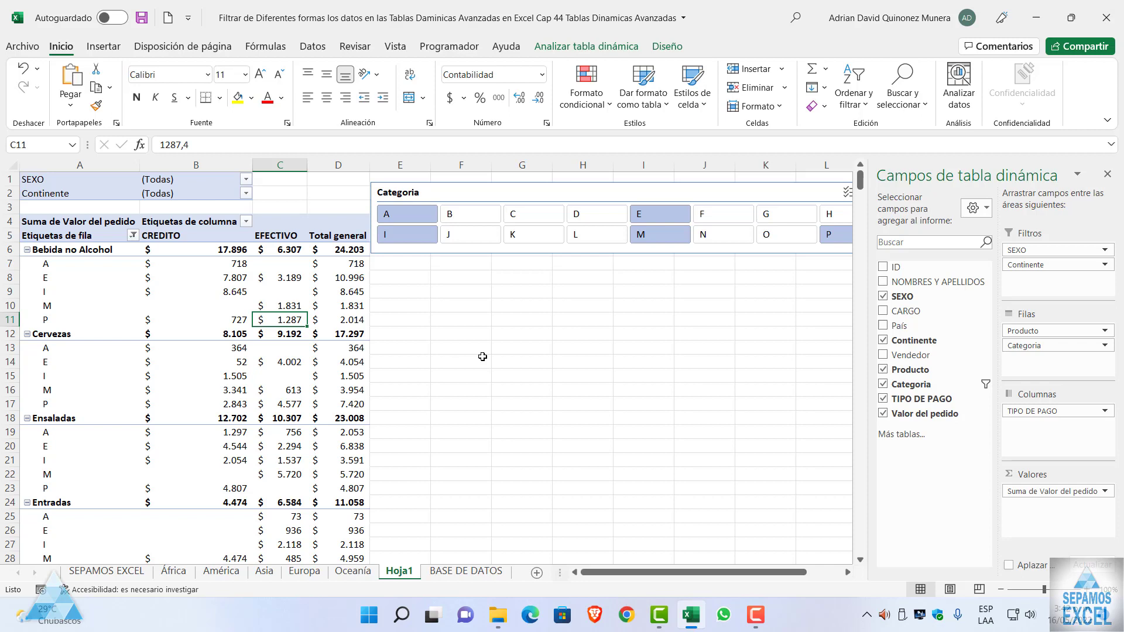
pyautogui.click(493, 356)
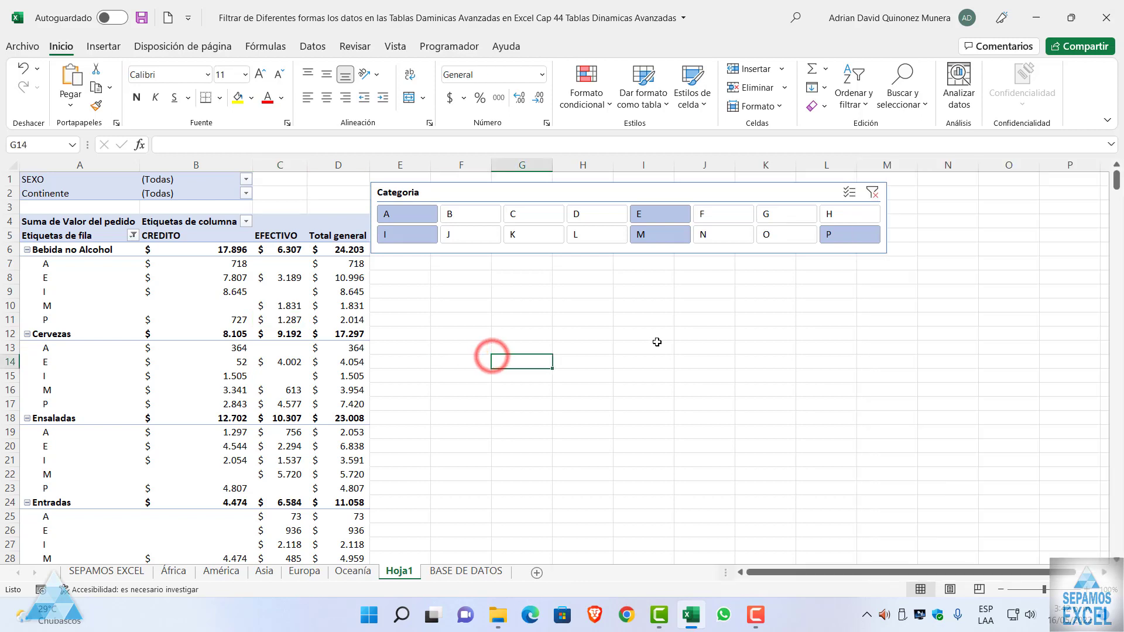
# - Make the slicer narrower and taller, and reduce its buttons to 5 columns
pyautogui.moveTo(520, 194)
pyautogui.mouseDown()
pyautogui.moveTo(531, 197)
pyautogui.moveTo(518, 200)
pyautogui.mouseUp()
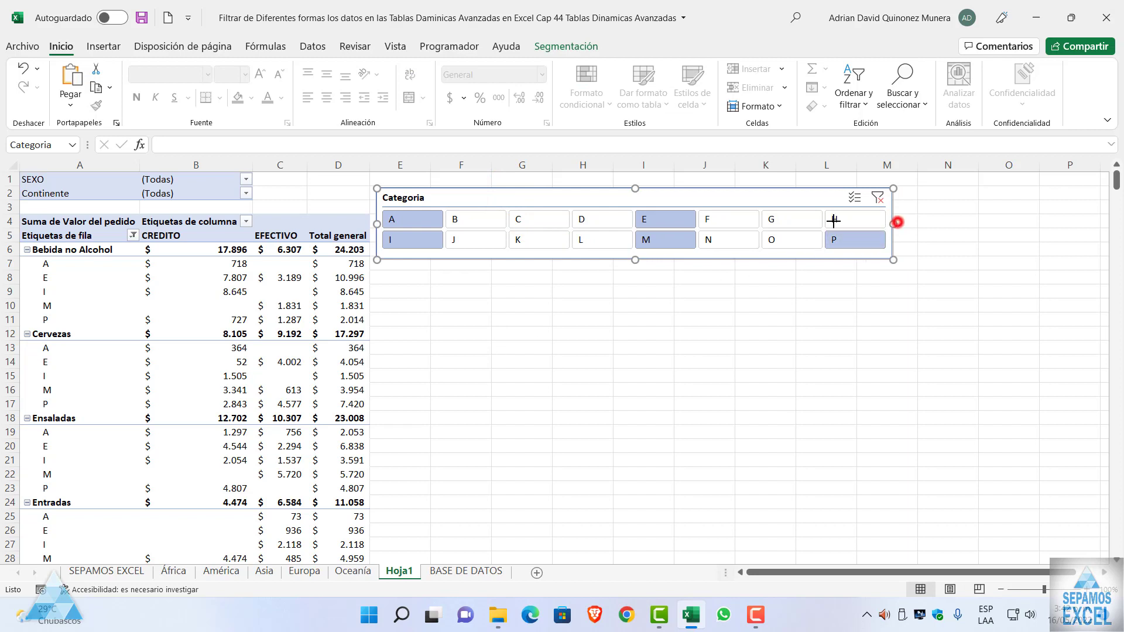
pyautogui.moveTo(894, 222); pyautogui.dragTo(746, 223)
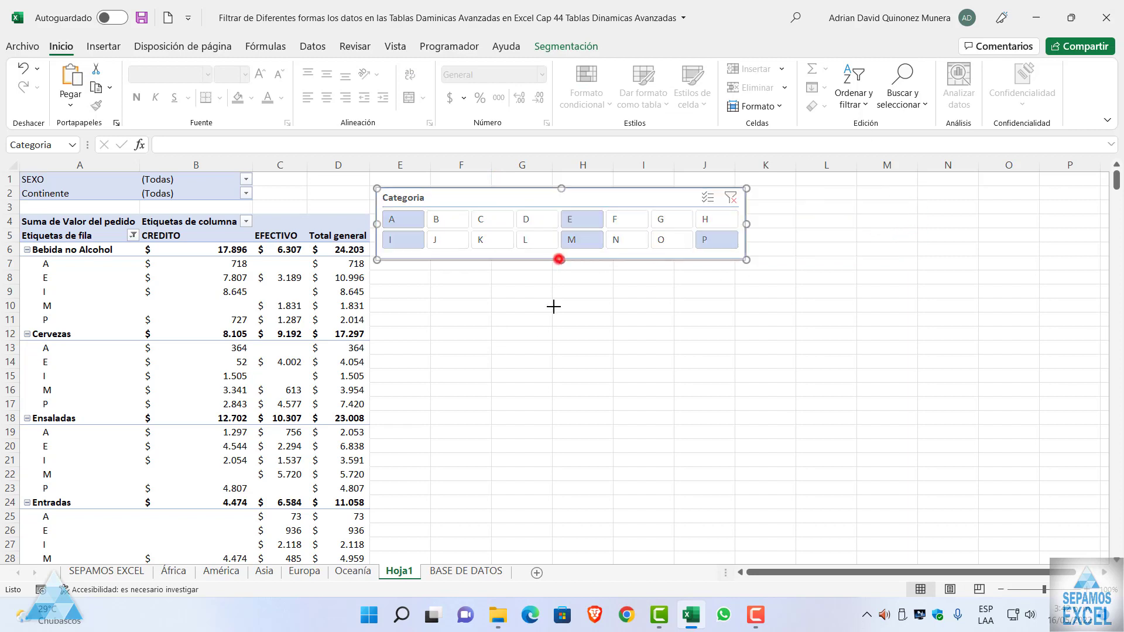
pyautogui.moveTo(554, 306); pyautogui.dragTo(559, 361)
pyautogui.click(566, 46)
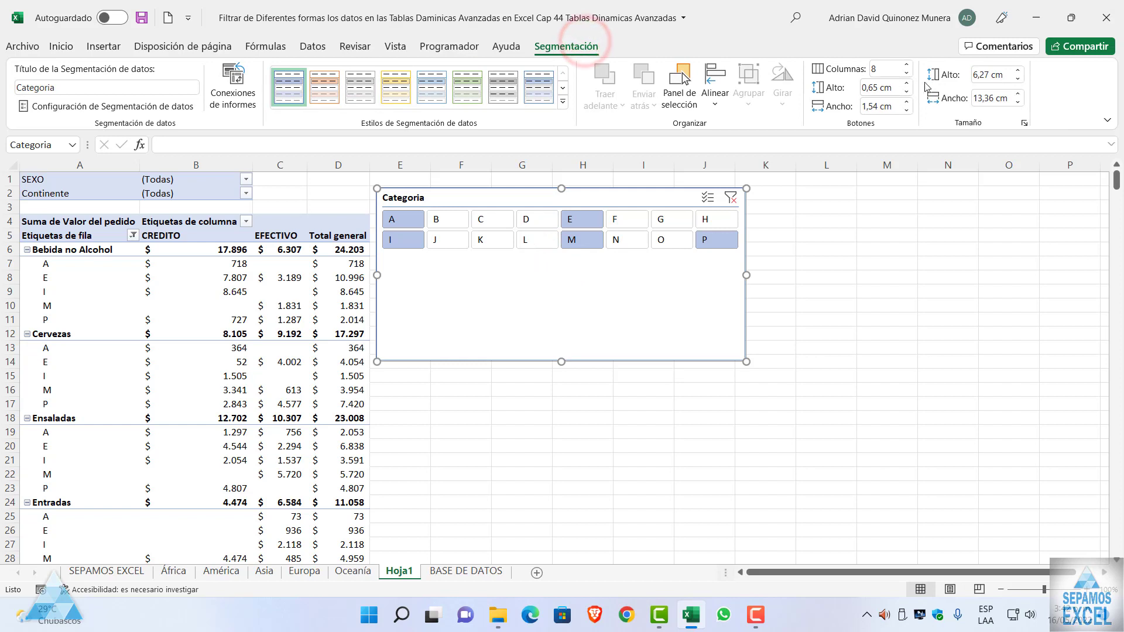
pyautogui.click(906, 75)
pyautogui.click(906, 75)
pyautogui.click(906, 75)
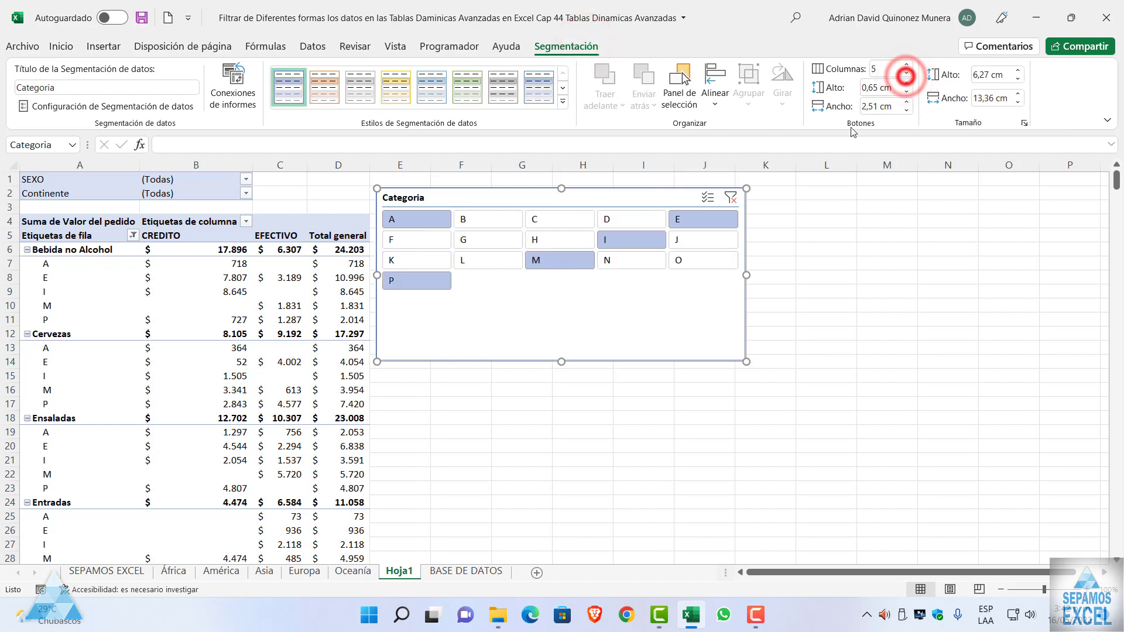
# - Set the slicer to 4 columns, shorten it to four rows, and place it beside the table
pyautogui.moveTo(747, 274)
pyautogui.mouseDown()
pyautogui.moveTo(553, 274)
pyautogui.moveTo(632, 275)
pyautogui.mouseUp()
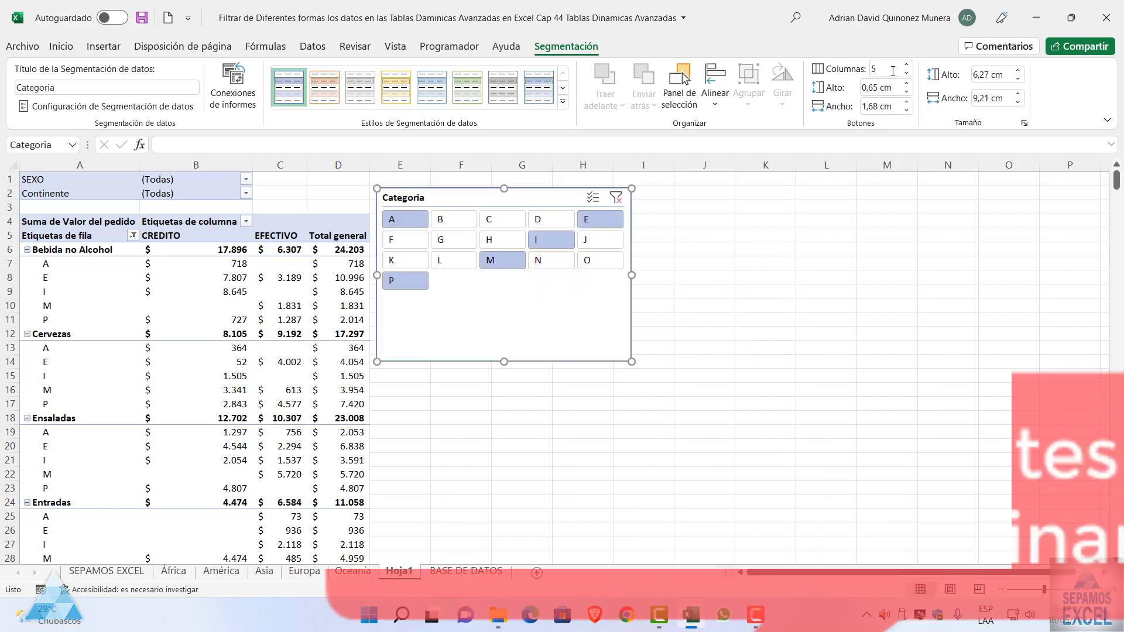
pyautogui.click(906, 75)
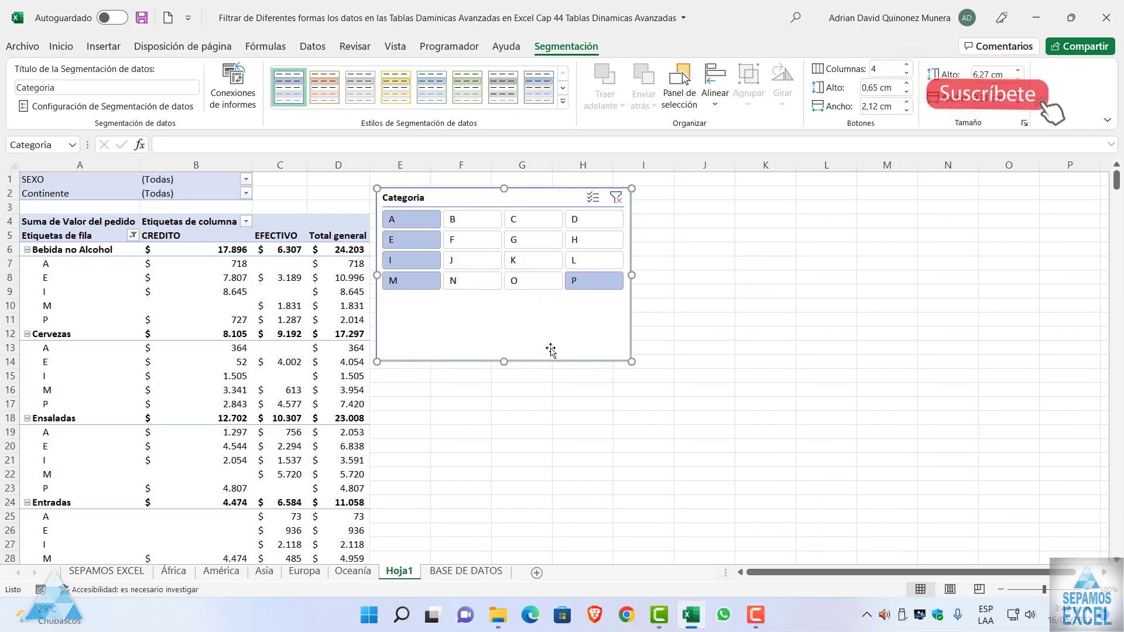
pyautogui.moveTo(503, 362); pyautogui.dragTo(503, 304)
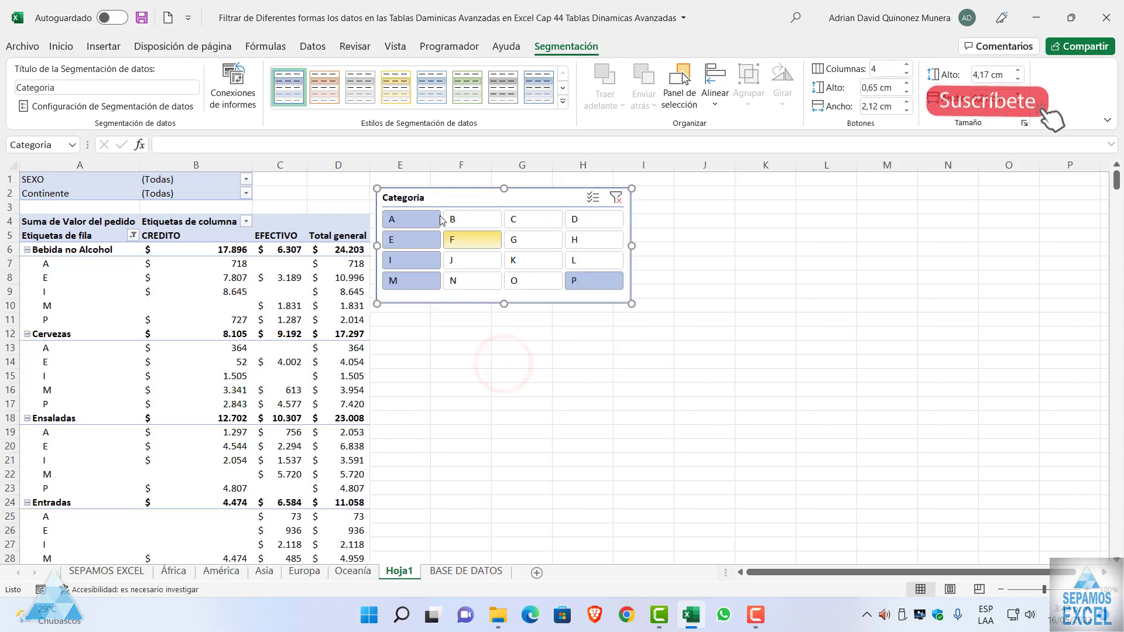
pyautogui.moveTo(446, 200); pyautogui.dragTo(466, 231)
pyautogui.click(320, 289)
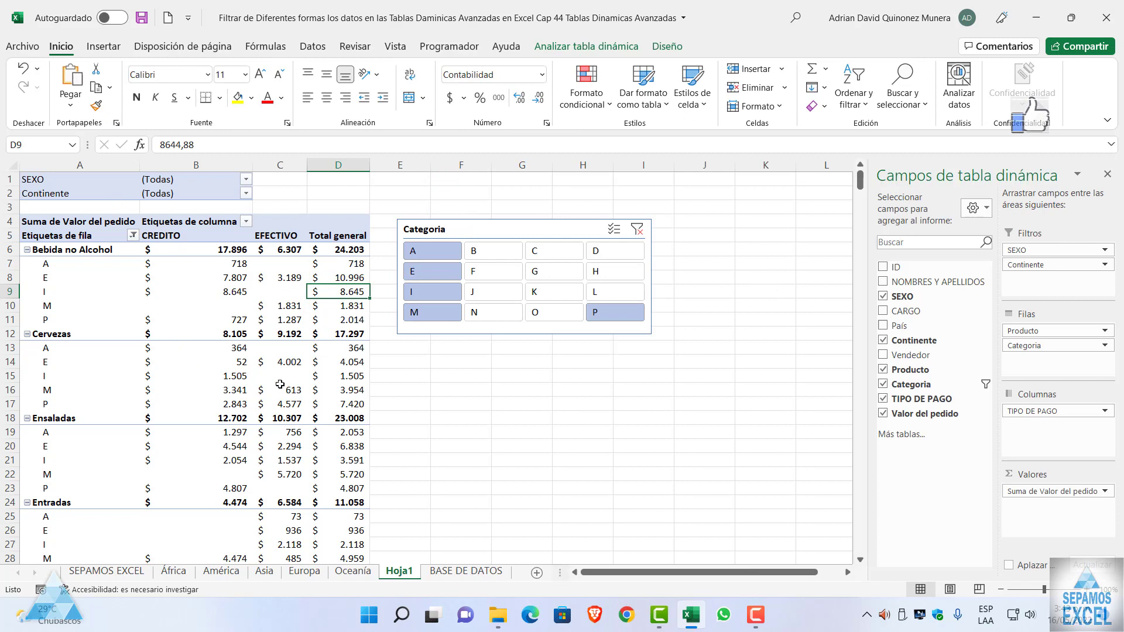
# - Review the Producto row-label filter options without changes, then show the Analizar tabla dinámica tools
pyautogui.click(134, 235)
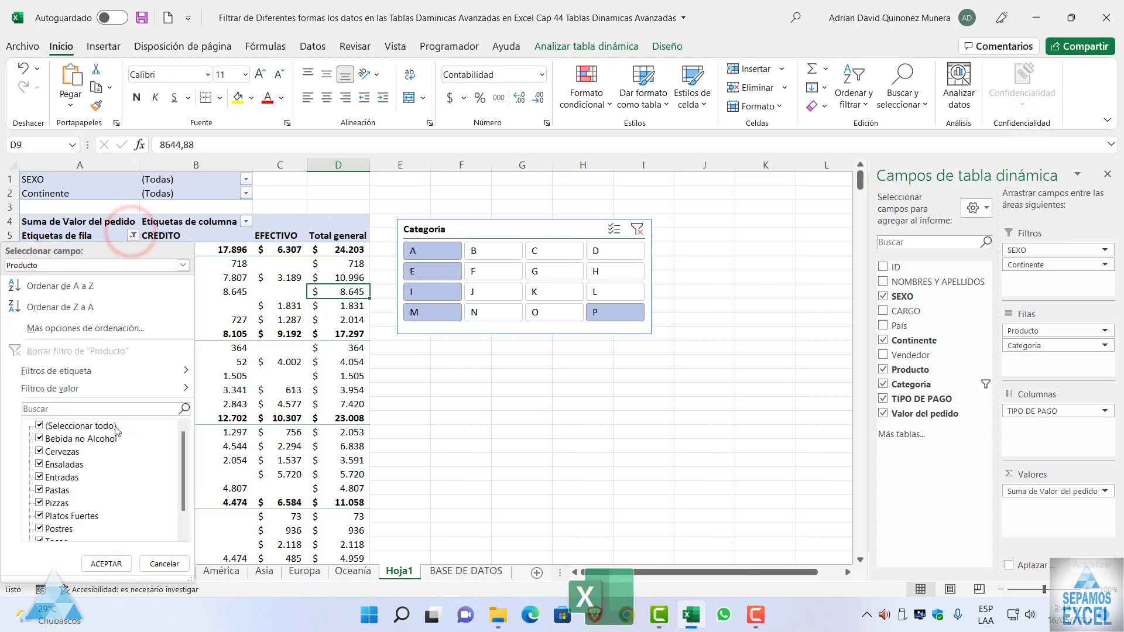
pyautogui.click(235, 291)
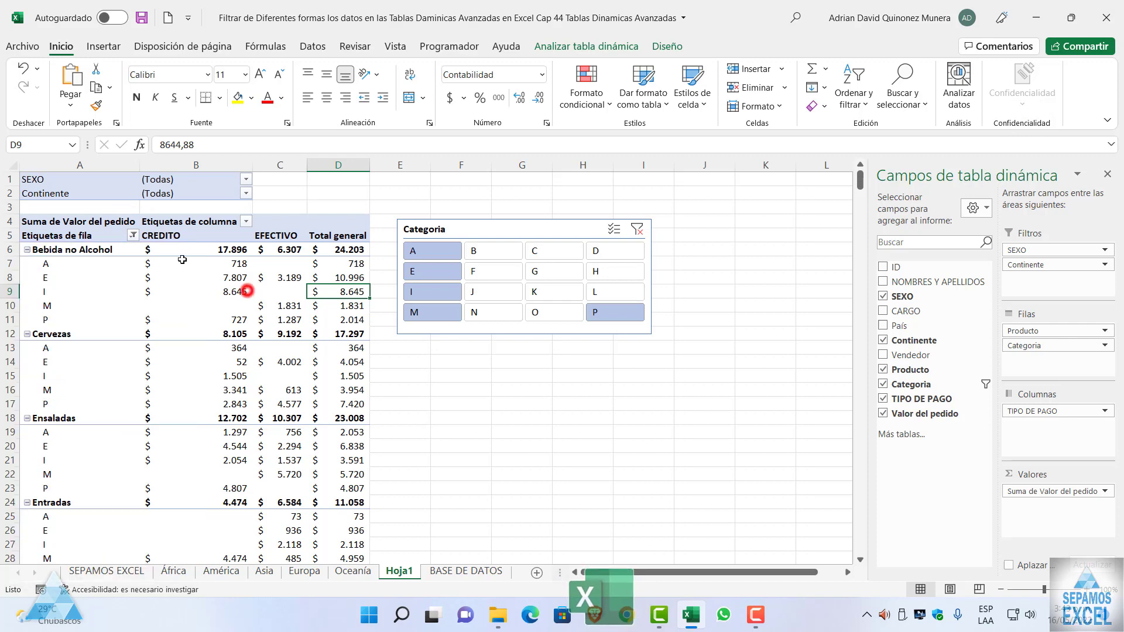
pyautogui.click(132, 236)
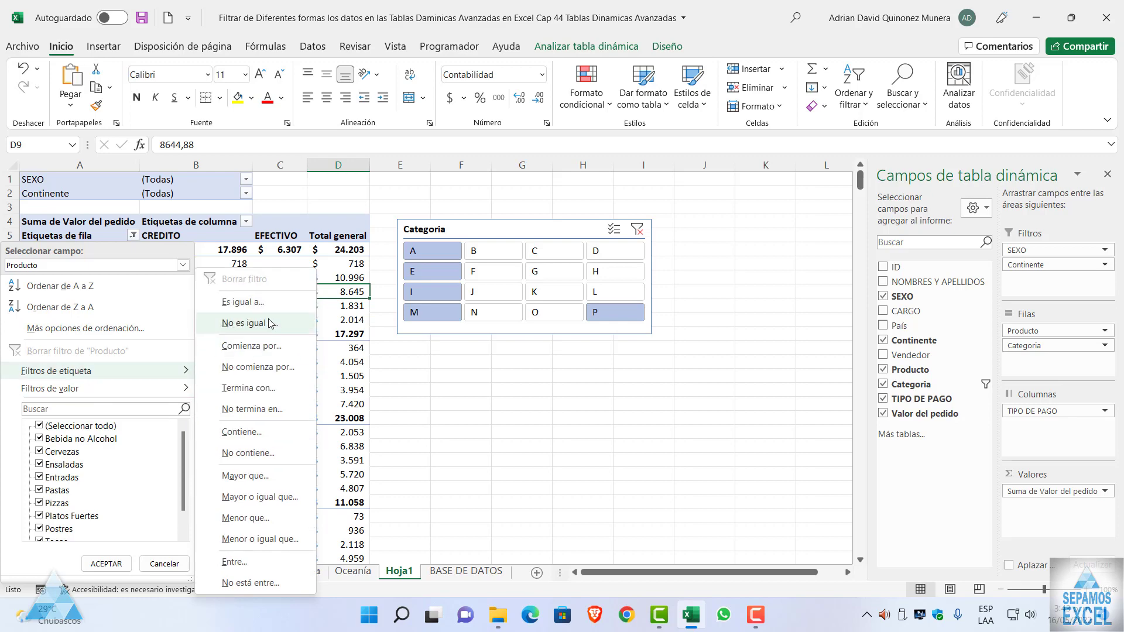
pyautogui.moveTo(51, 388)
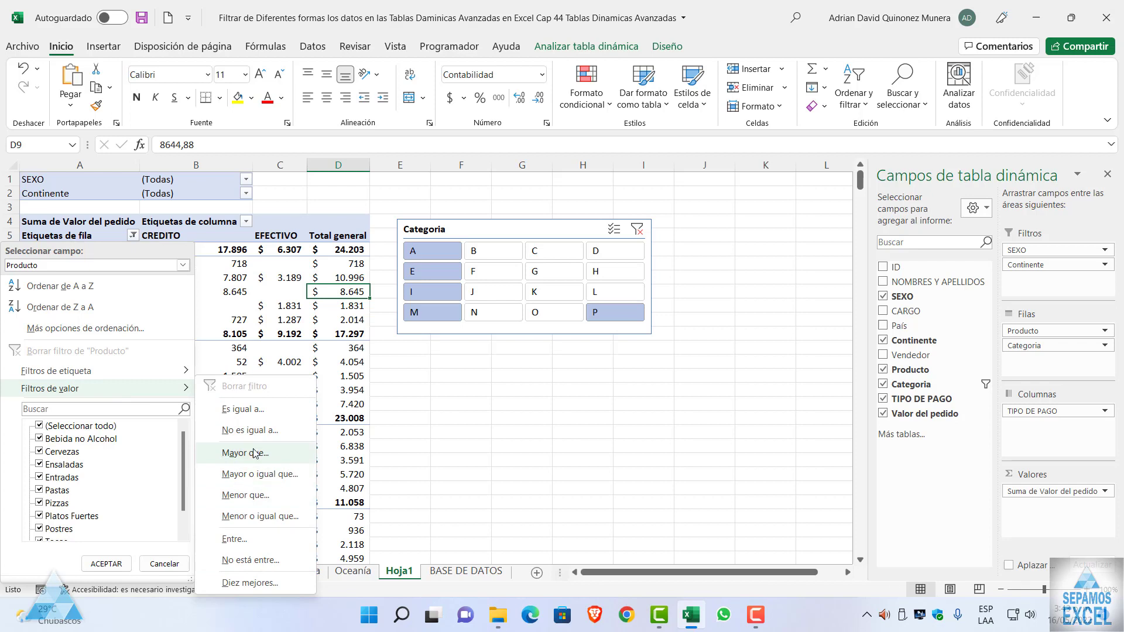
pyautogui.click(548, 52)
pyautogui.click(547, 52)
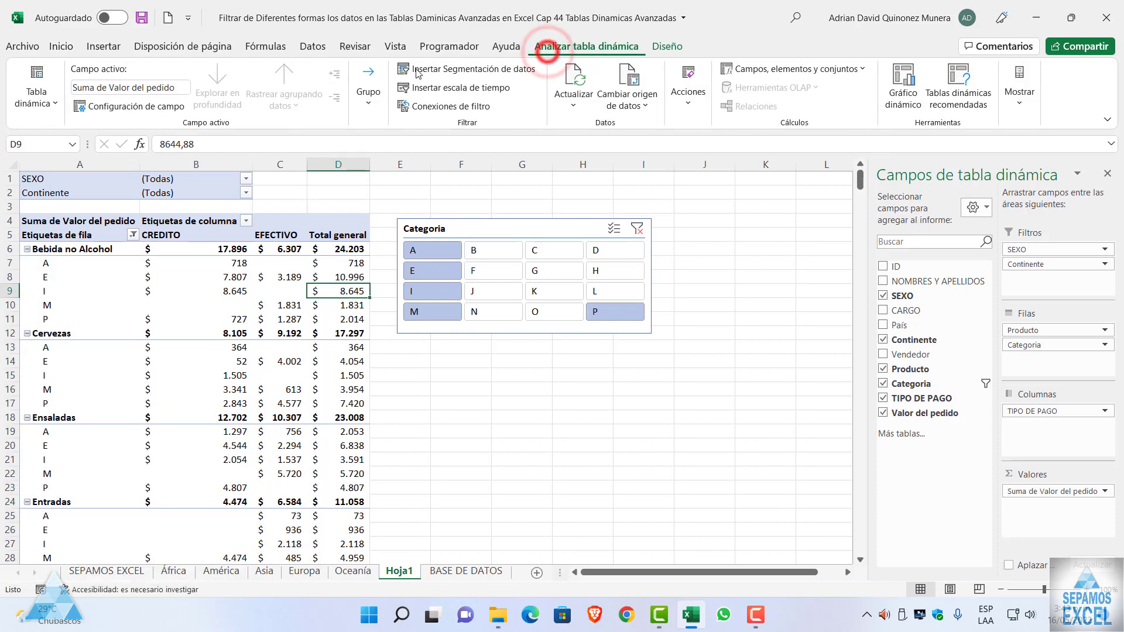
# - Expand the Tabla dinámica Opciones list to reveal Mostrar páginas de filtro de informes
pyautogui.click(44, 98)
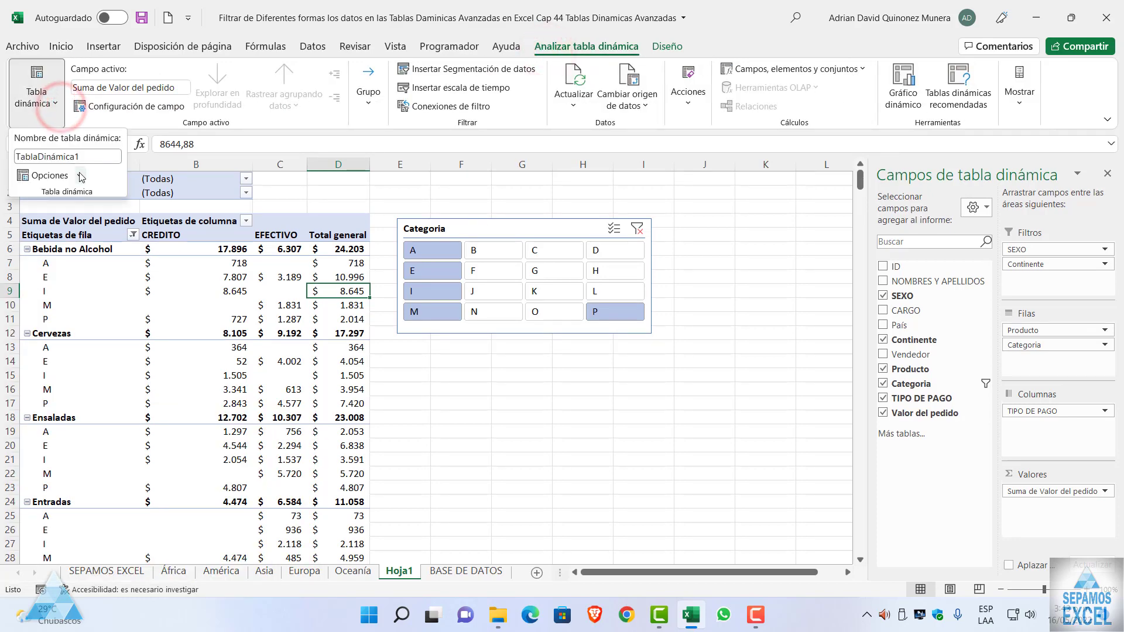
pyautogui.click(80, 175)
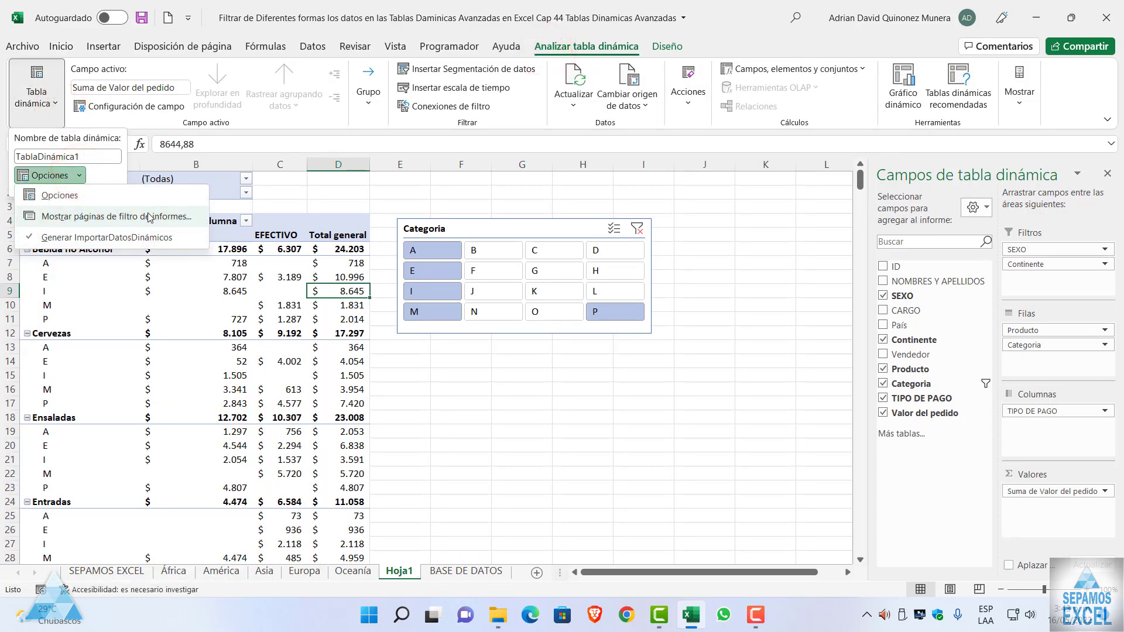